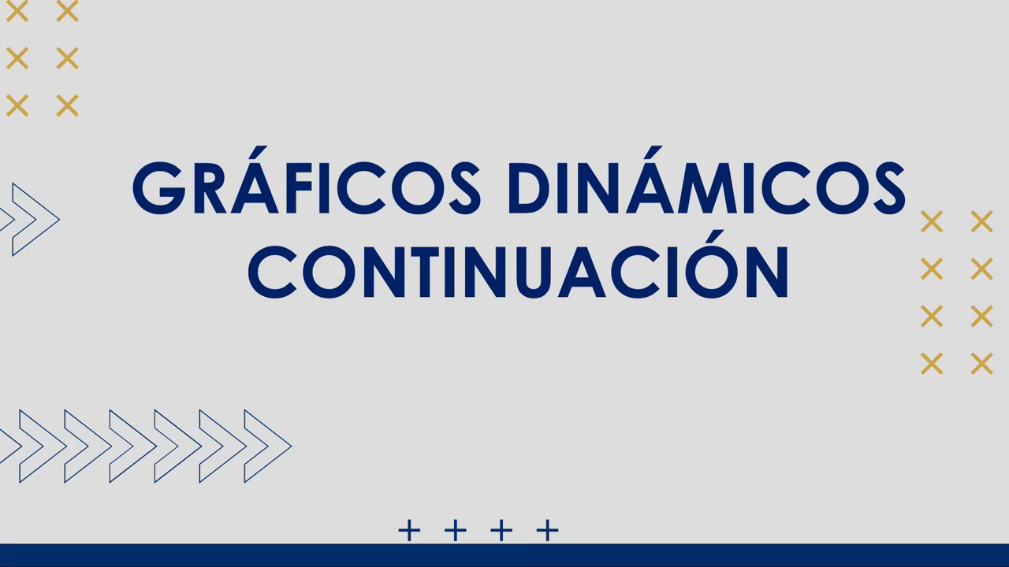
Advance past the 'GRÁFICOS DINÁMICOS CONTINUACIÓN' title slide to the pivot chart introduction
left_click(535, 207)
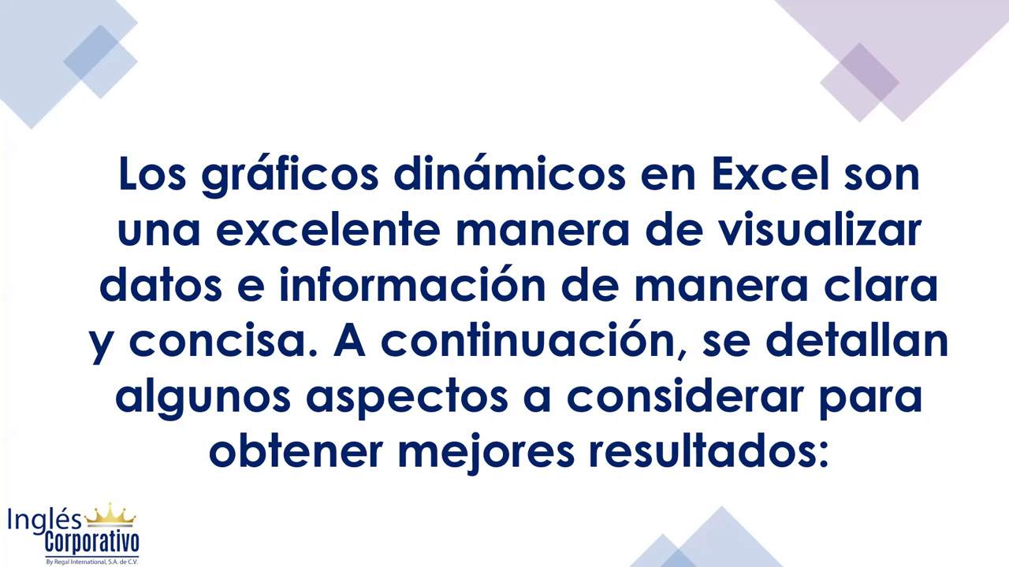
Advance to the 'Preparar los datos' slide about organising data in a 'Datos' sheet
left_click(541, 97)
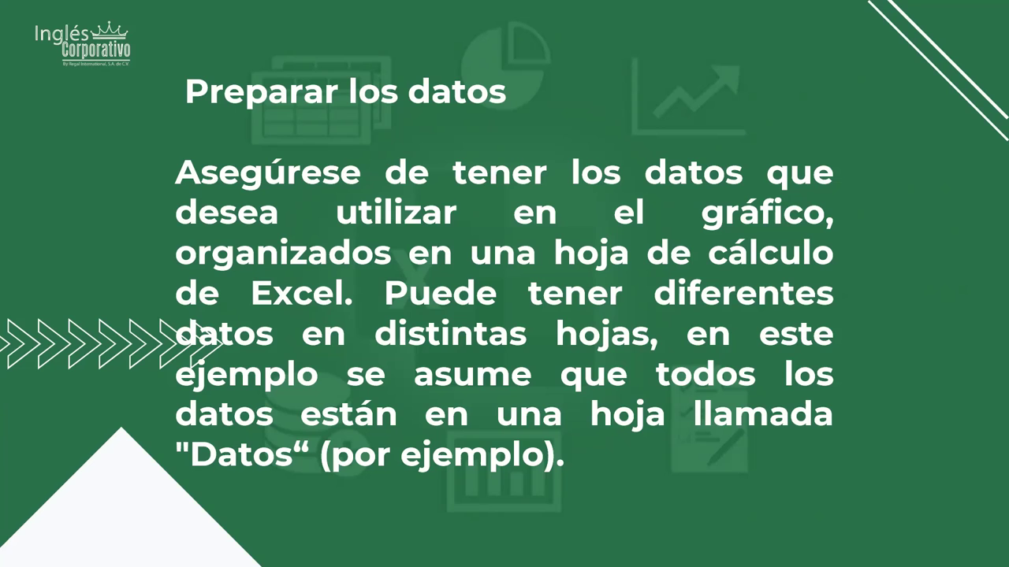
Advance to the 'Crear el diseño del informe' slide on report sheets and chart types
left_click(448, 145)
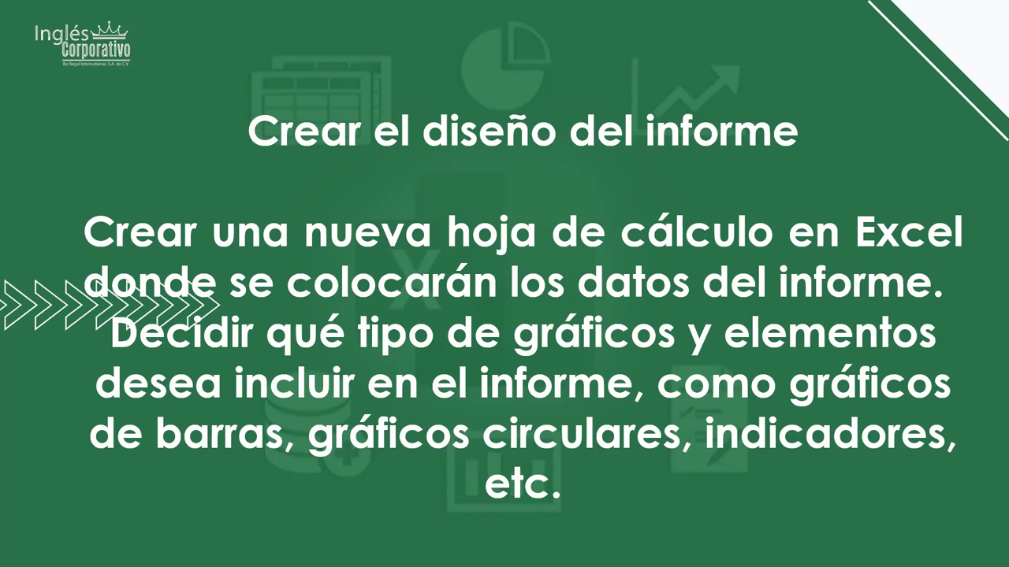
Advance to the 'Crear los gráficos' slide listing chart insertion steps
left_click(492, 93)
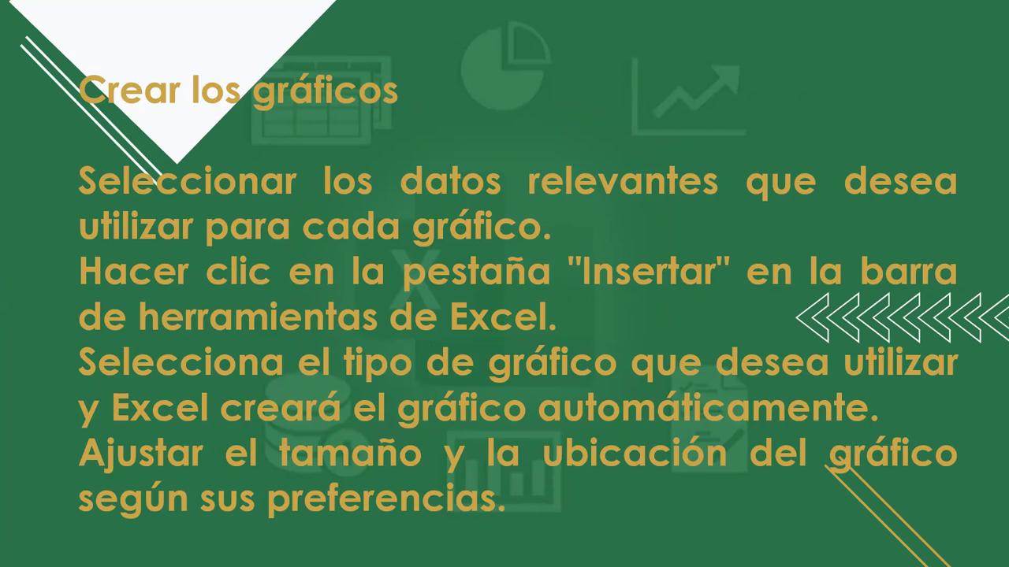
Advance to the 'Agregar elementos visuales y formato' slide on titles, axis labels and legends
left_click(518, 160)
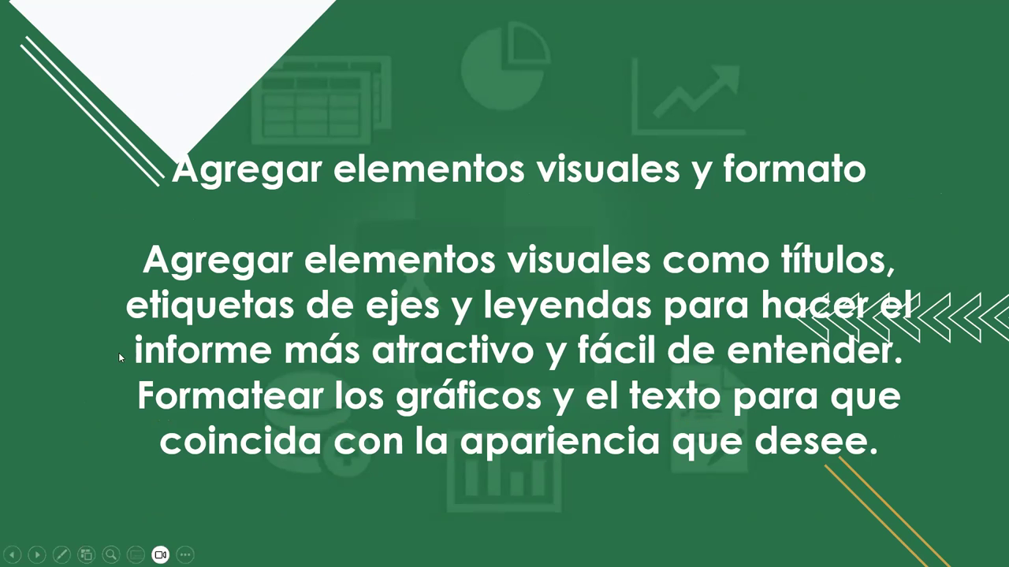
Advance to the 'Crear controles interactivos (opcional)' slide about buttons and drop-down lists
left_click(456, 223)
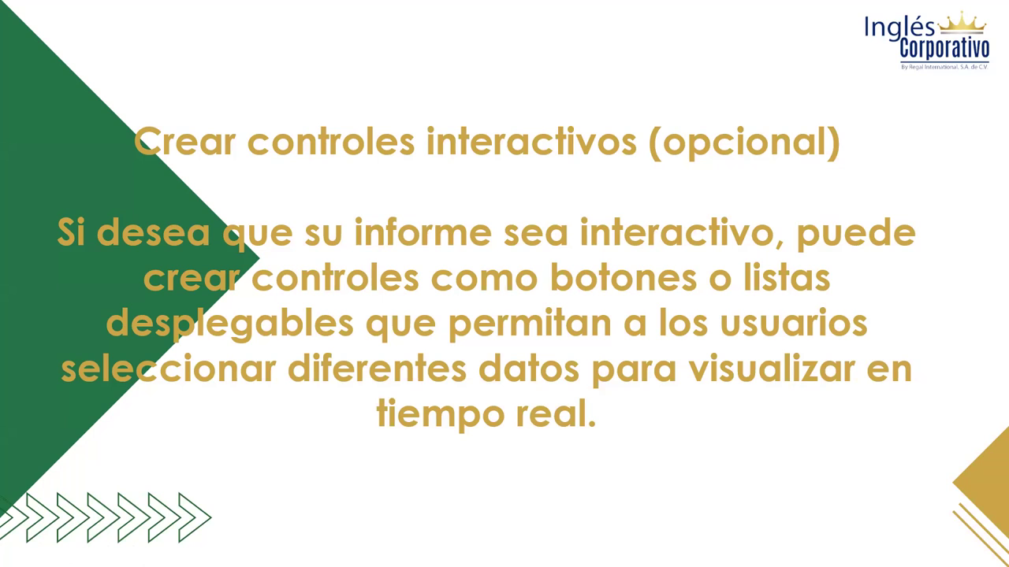
Advance to the 'Actualizar los datos (opcional)' slide on automatic report updates
left_click(331, 177)
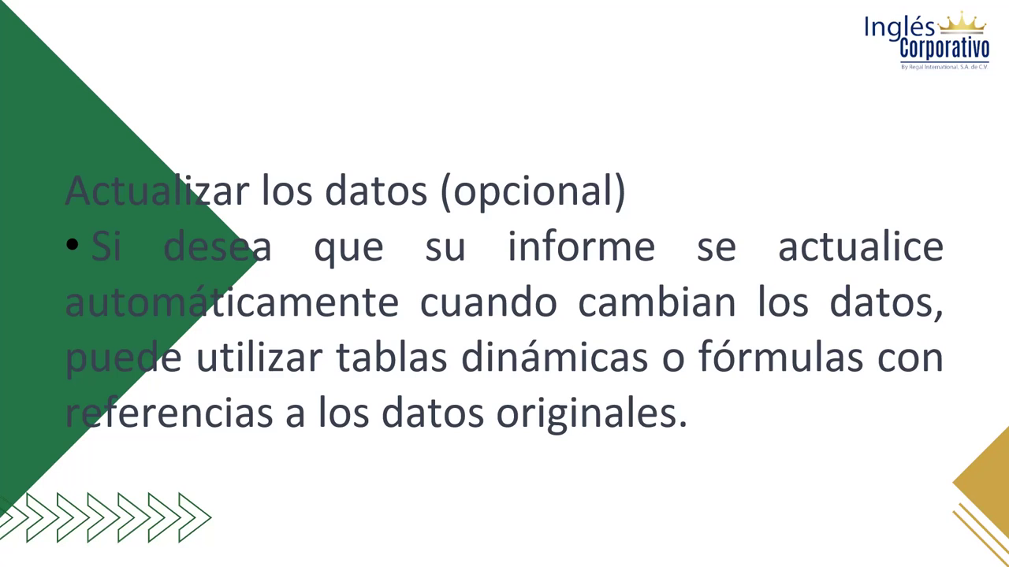
Advance to the 'Revisar y guardar el informe' slide on reviewing and saving
left_click(672, 237)
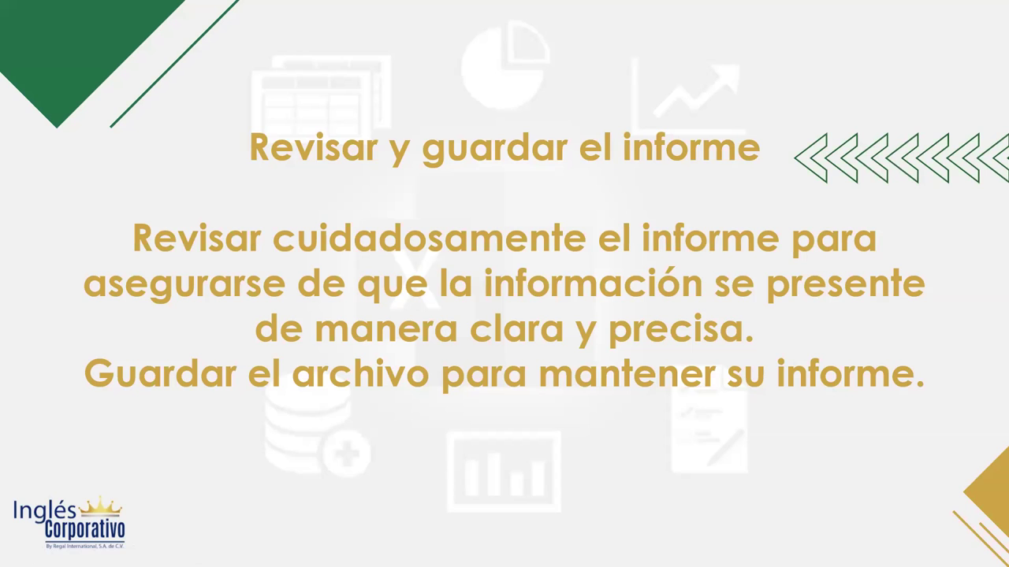
Advance to the slide about practising and adjusting the report before sharing
left_click(505, 207)
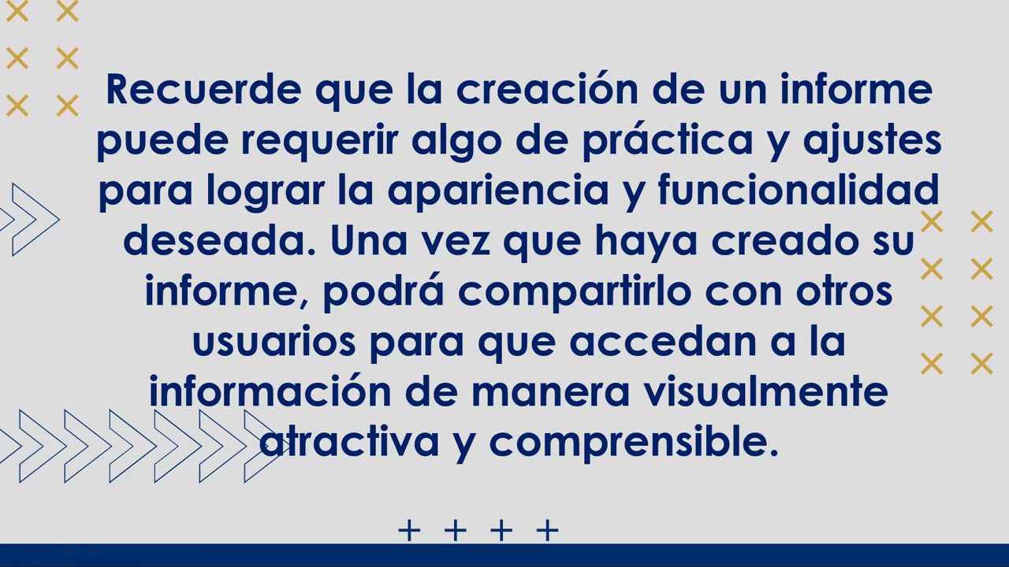
Advance the slideshow to the '¡A practicar!' practice slide
left_click(668, 217)
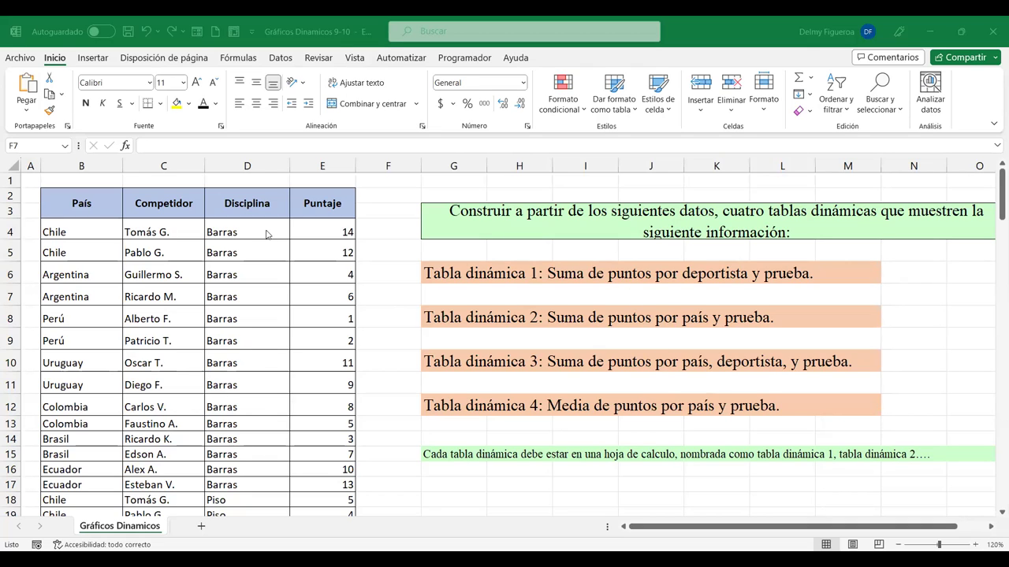
Delete row 3 so the País, Competidor and Disciplina headers move up to row 2
left_click(223, 238)
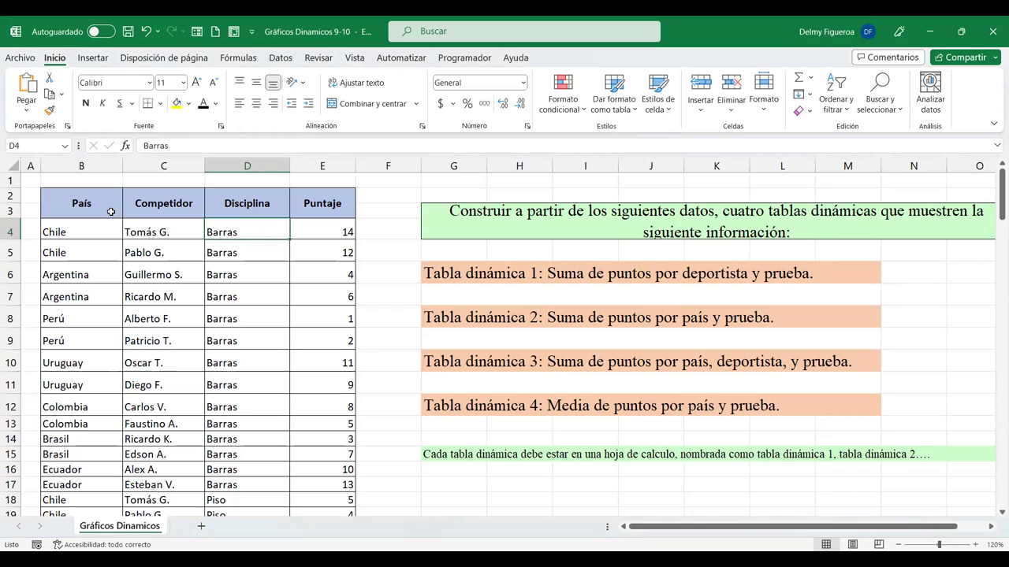
left_click(87, 205)
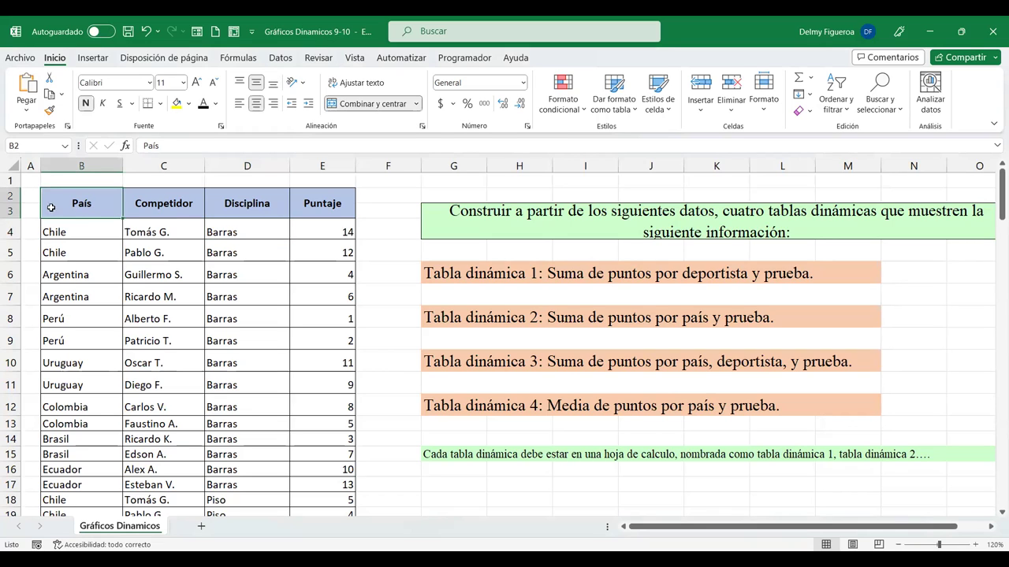
left_click(29, 198)
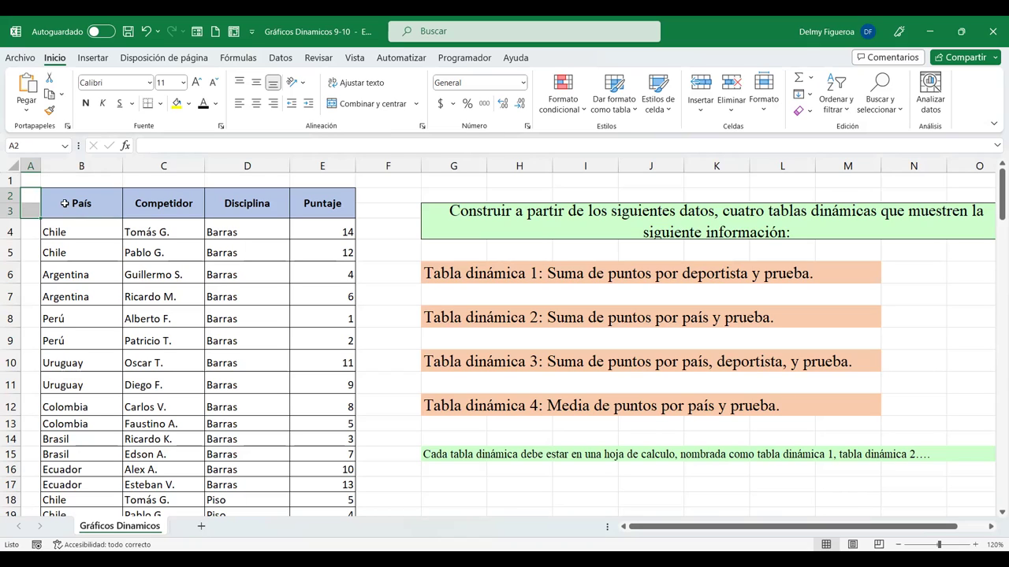
left_click(272, 206)
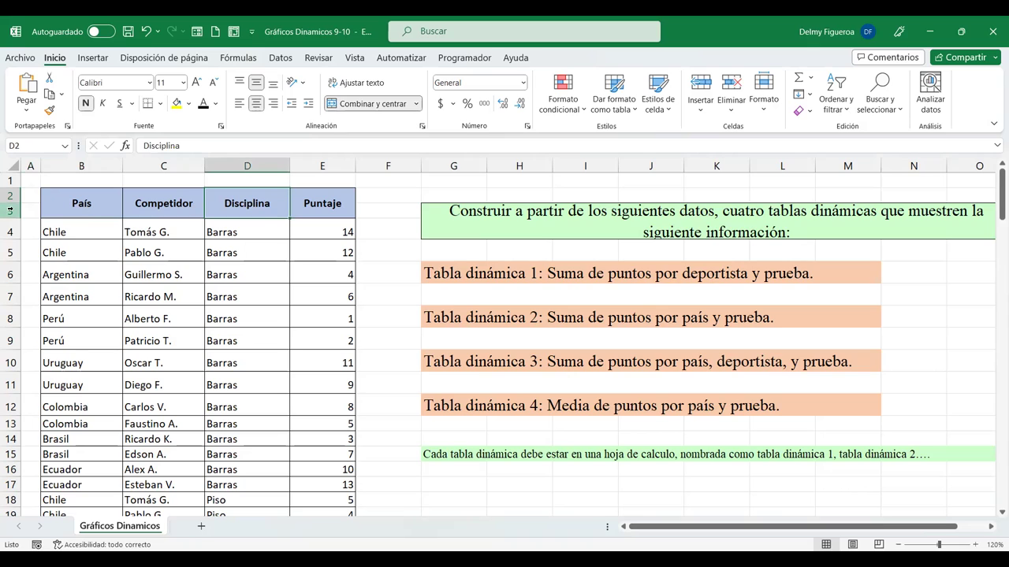
left_click(11, 211)
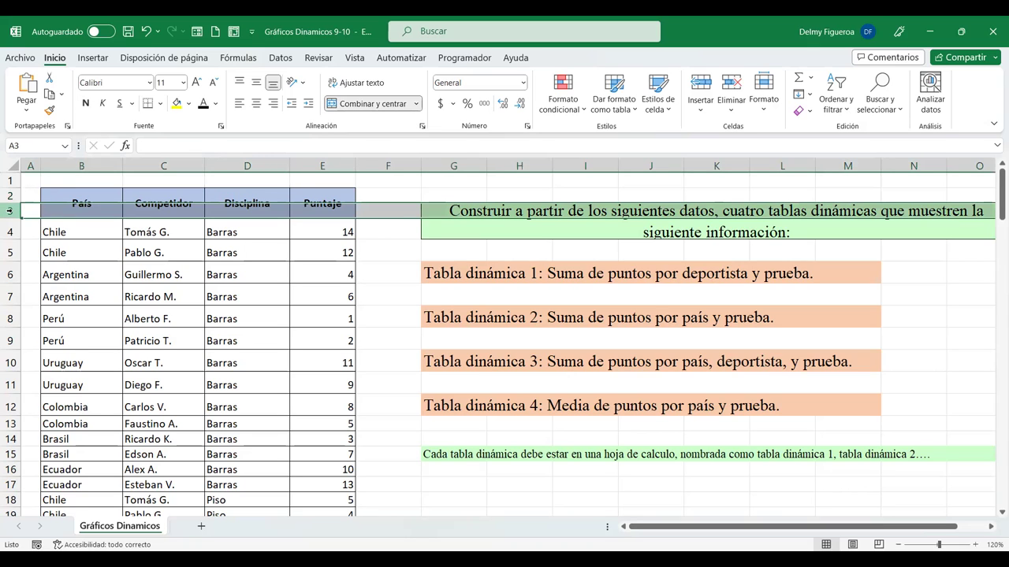
right_click(11, 211)
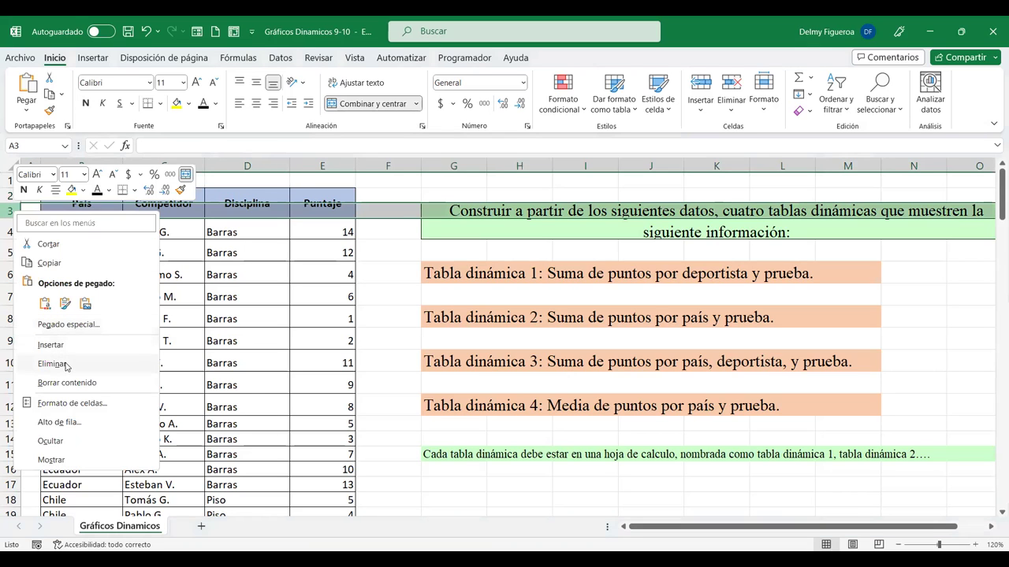
left_click(67, 364)
left_click(192, 195)
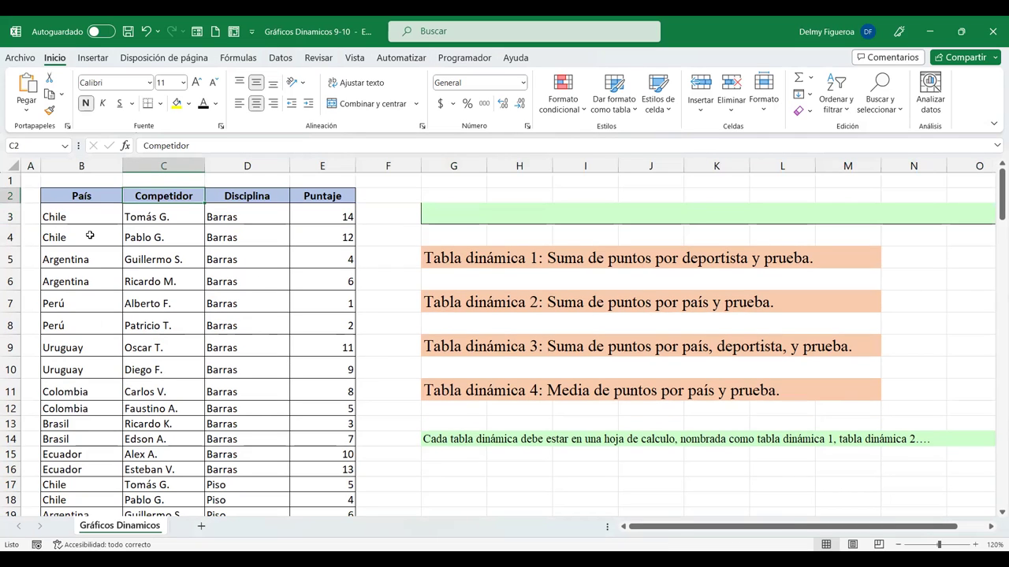
left_click(260, 319)
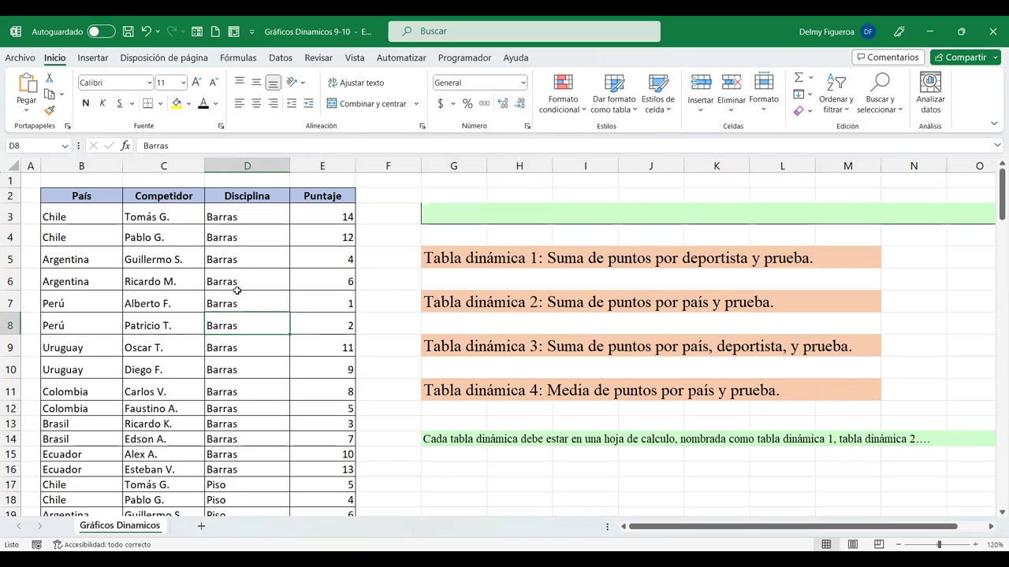
Insert a pivot chart from range B2:E142 onto a new worksheet
left_click(93, 59)
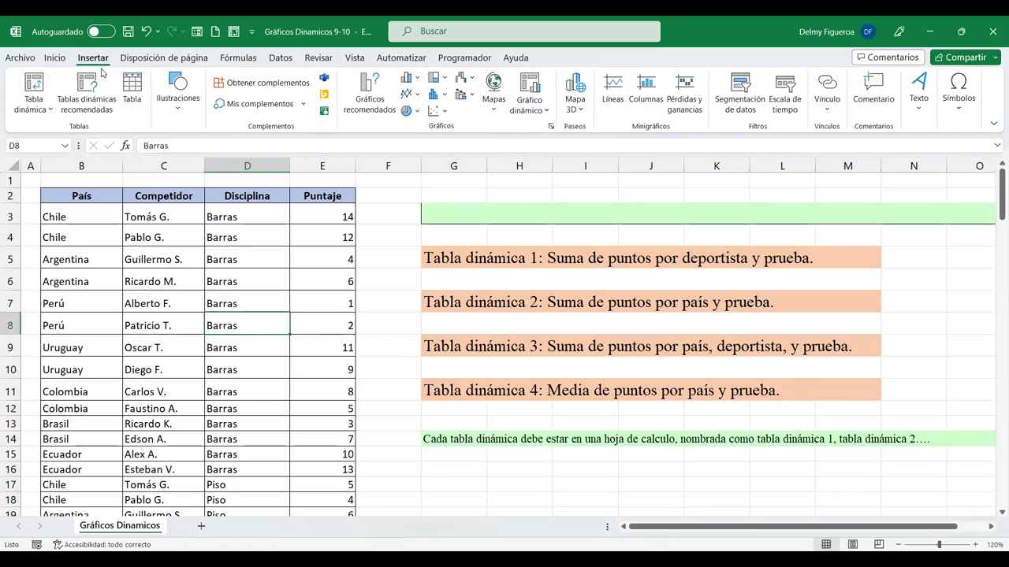
left_click(546, 111)
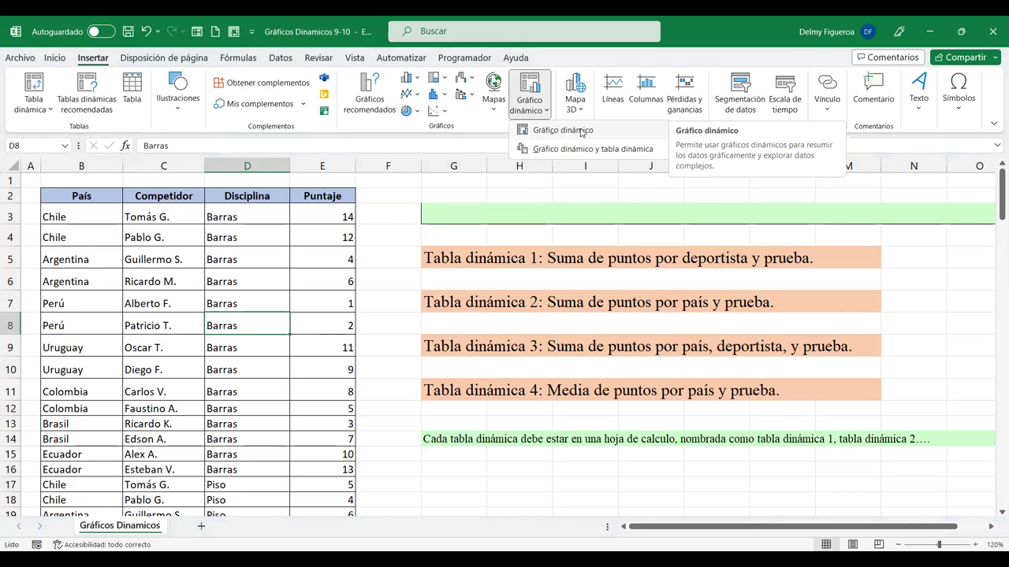
left_click(581, 133)
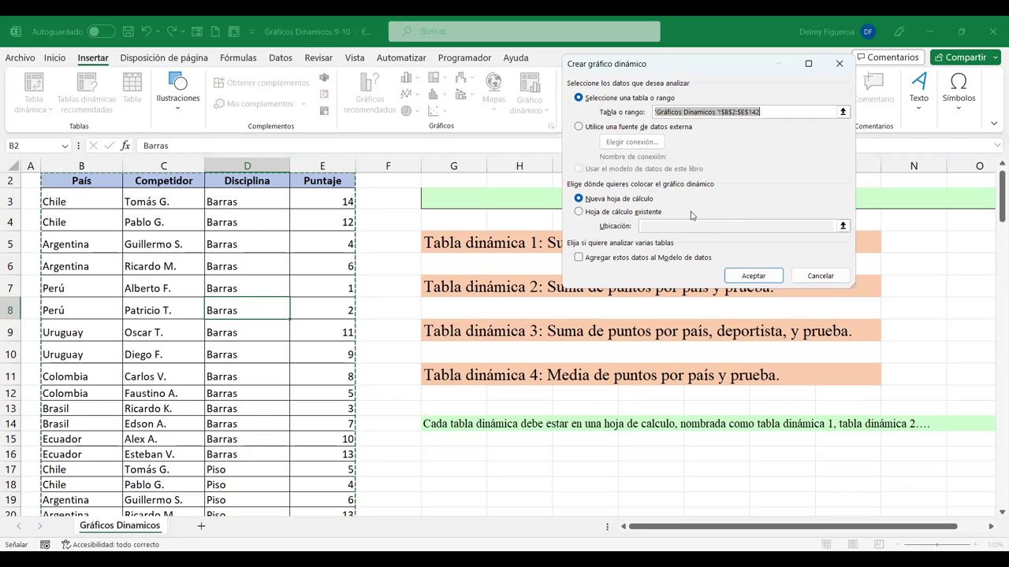
left_click(769, 272)
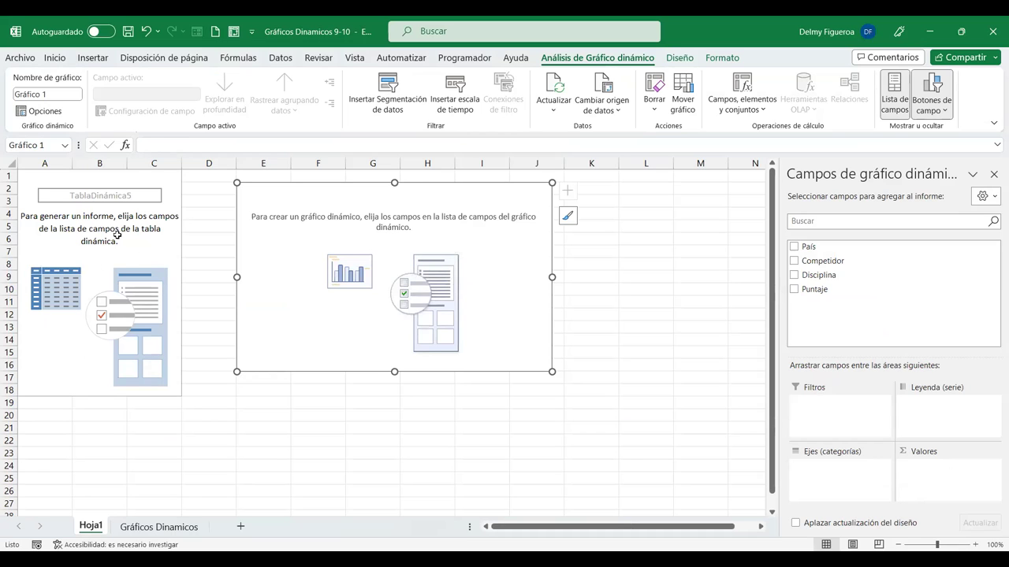
Chart Suma de Puntaje by Competidor on Hoja1, then go back to Gráficos Dinamicos
left_click(159, 527)
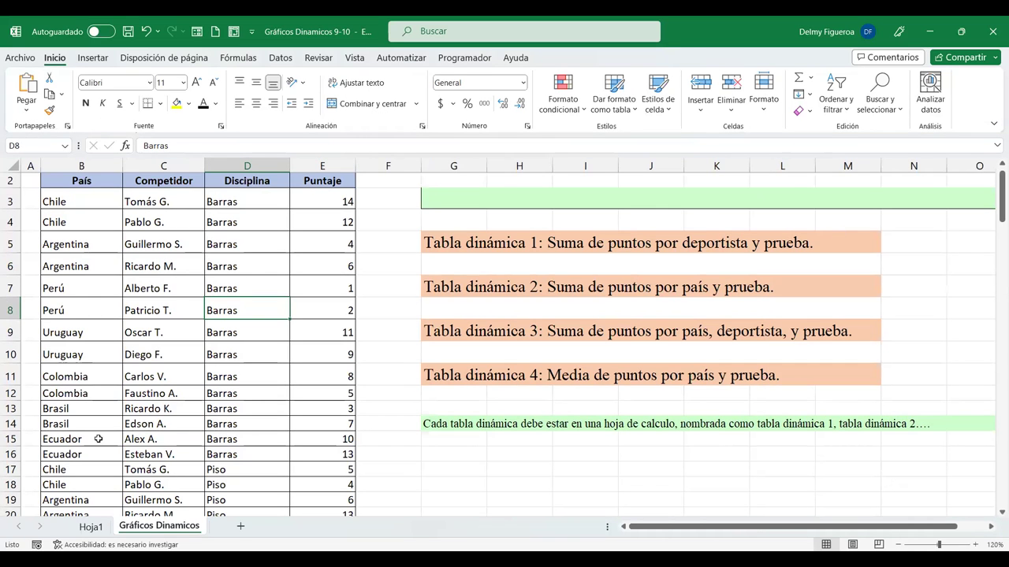
left_click(89, 526)
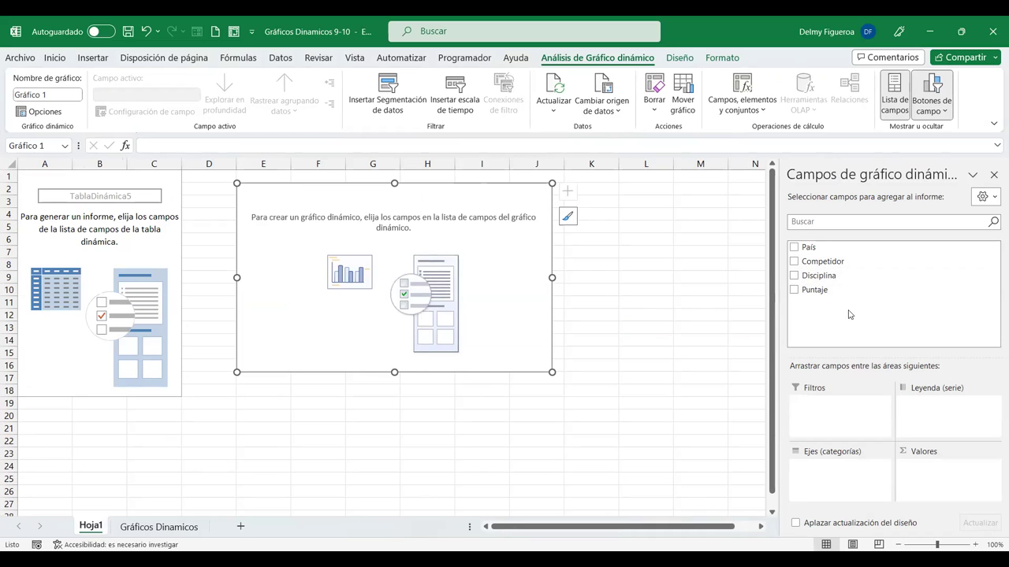
left_click(794, 290)
left_click(794, 263)
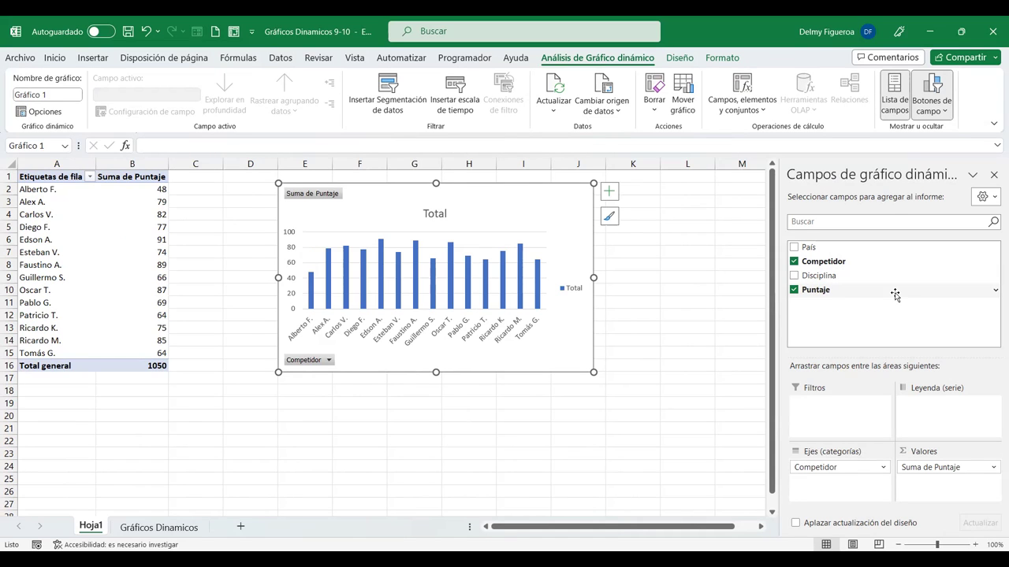
left_click(189, 533)
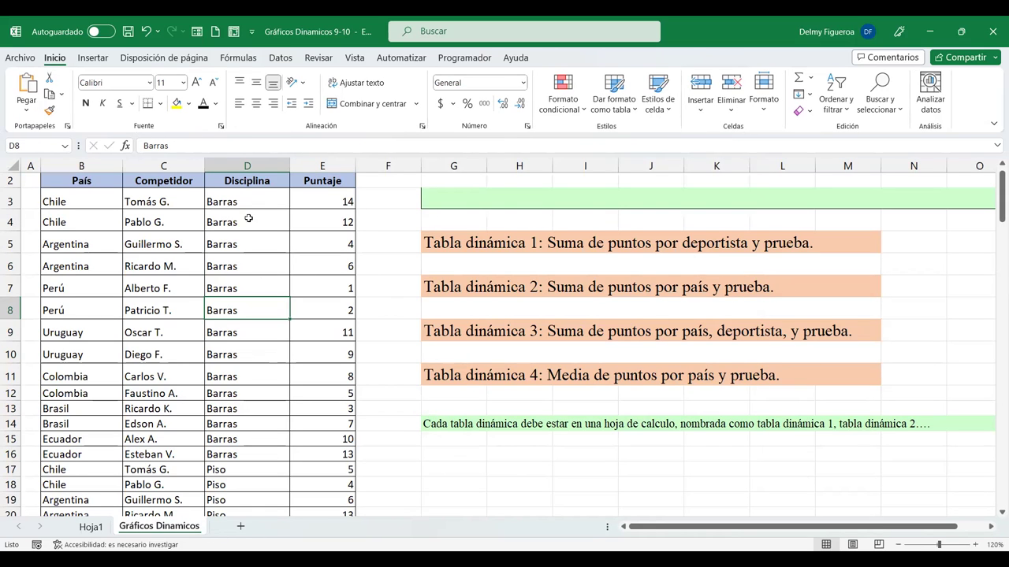
Create a second pivot chart on Hoja1 at A20 and drag it below the first chart
scroll(474, 122, "down", 1)
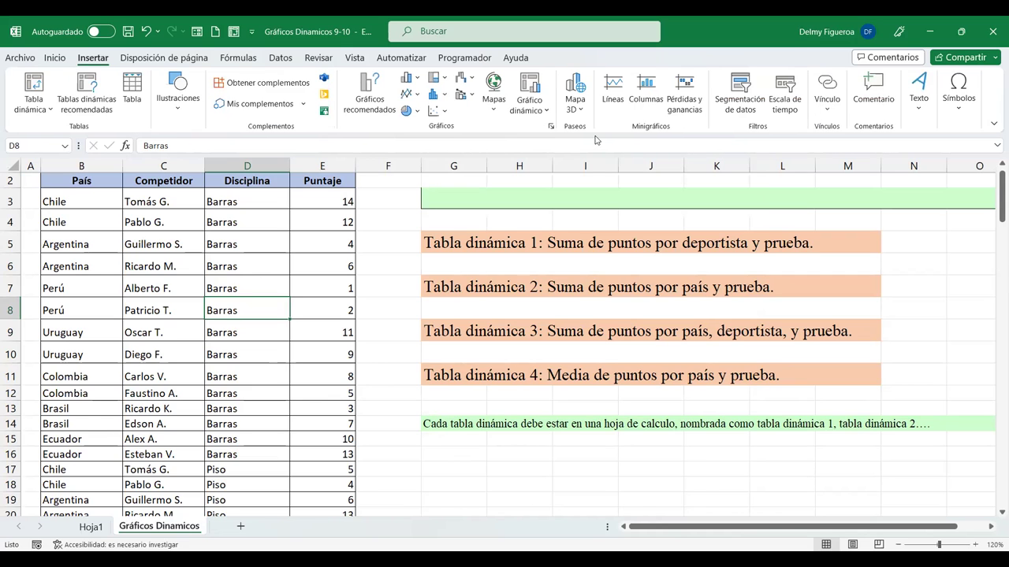
left_click(528, 88)
left_click(599, 212)
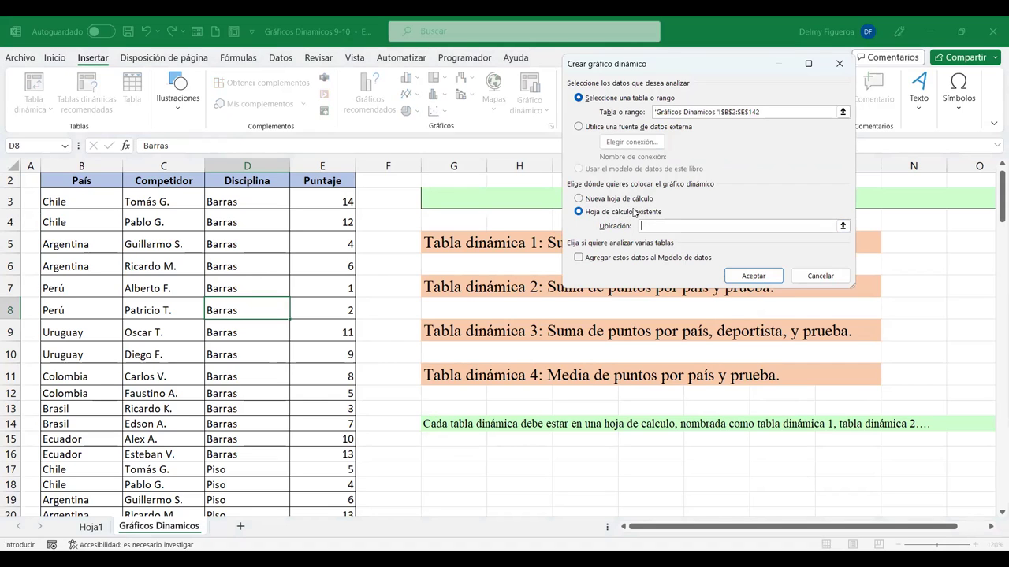
left_click(91, 526)
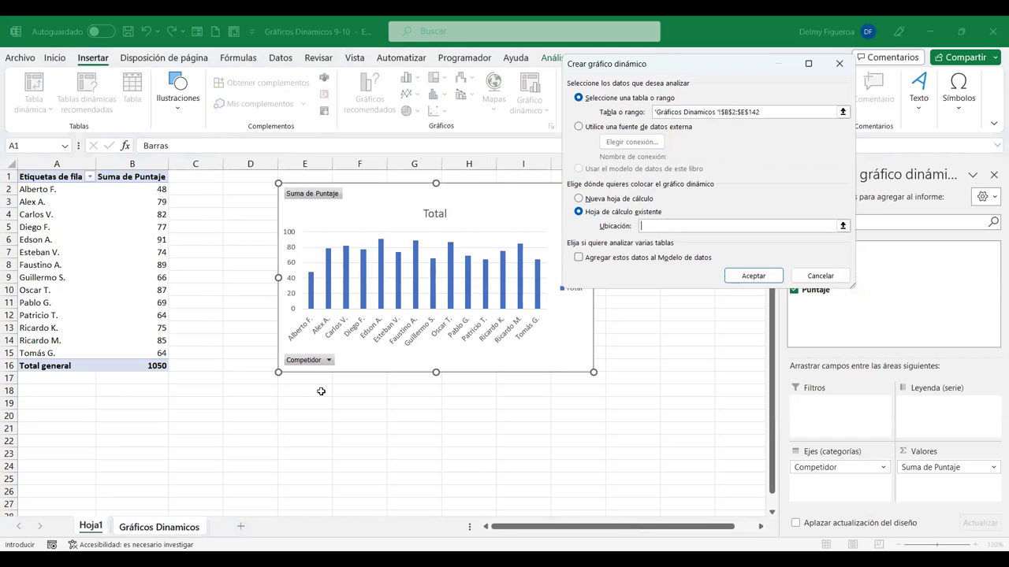
left_click(53, 416)
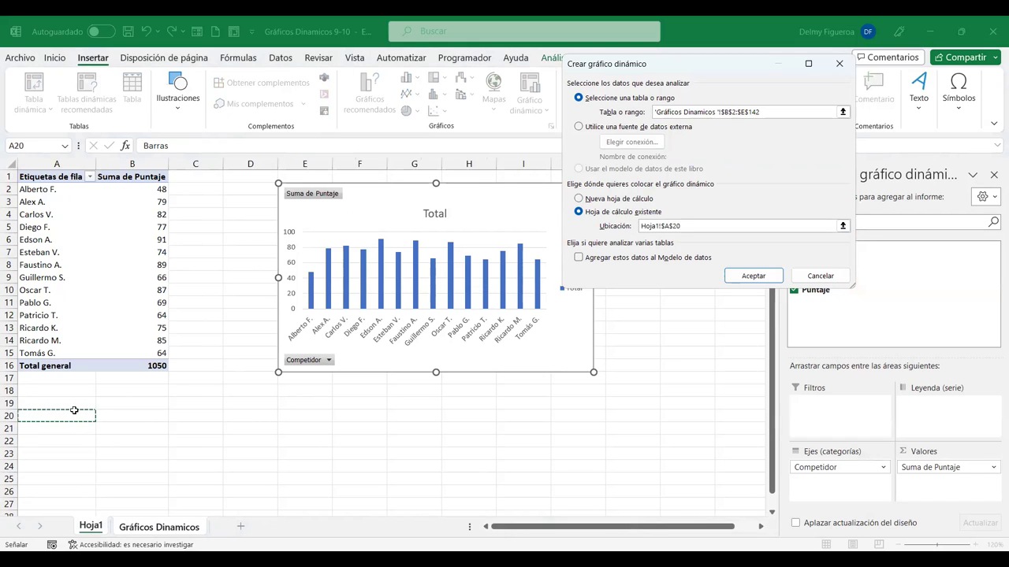
left_click(743, 274)
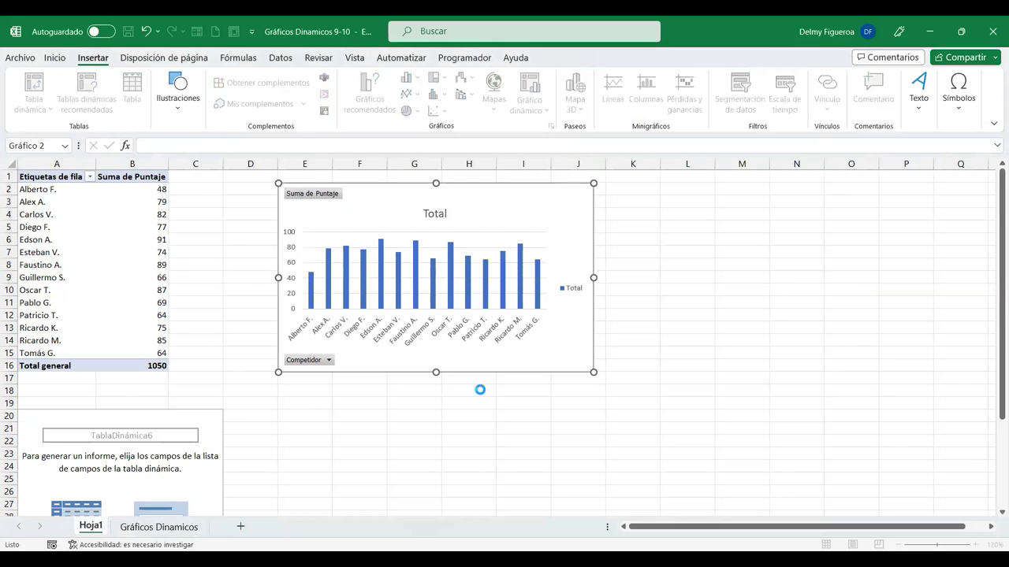
left_click_drag(475, 389, 484, 411)
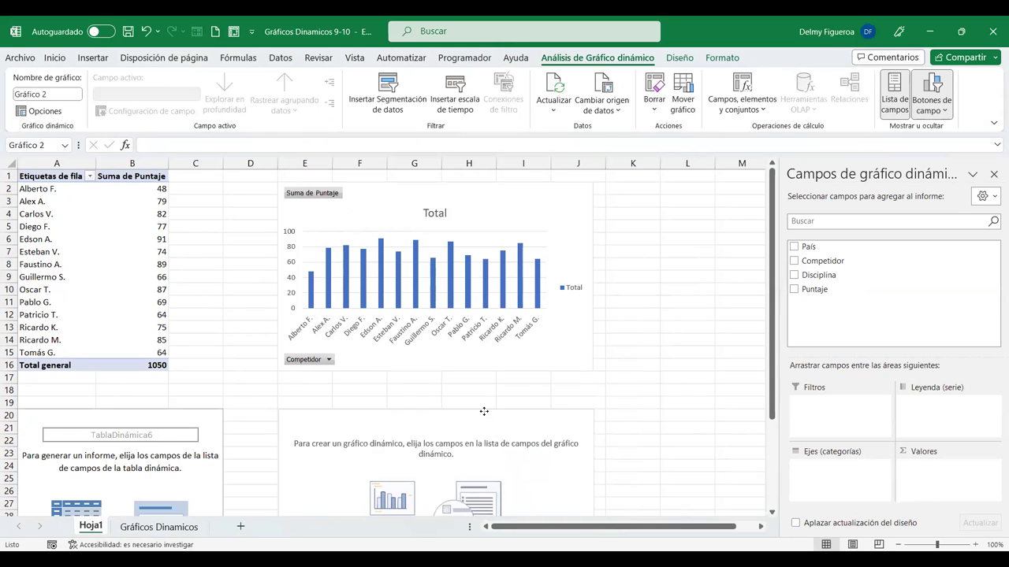
Add the País and Puntaje fields to the second chart to total points per country
left_click(166, 530)
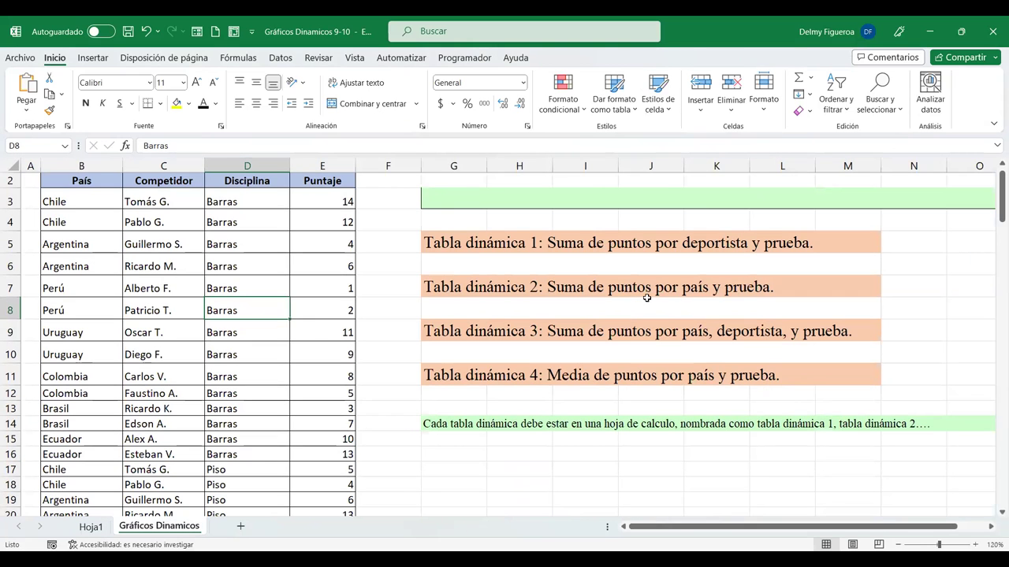
left_click(91, 528)
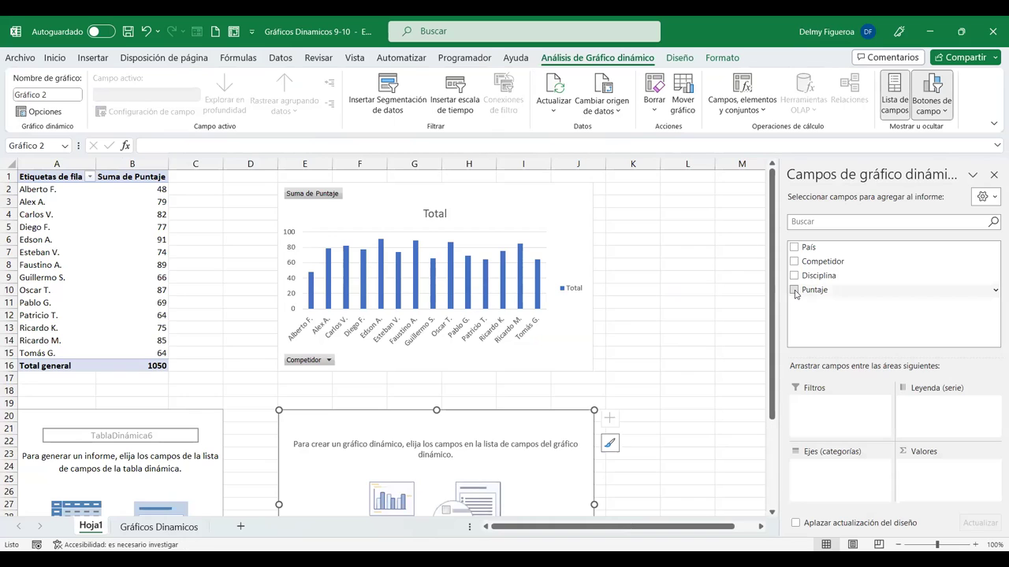
left_click(793, 247)
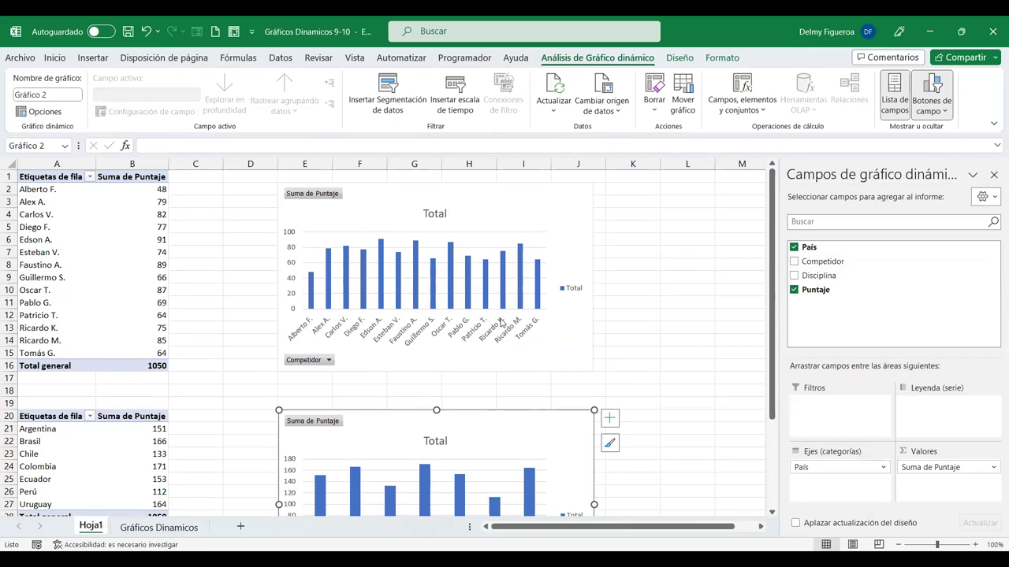
scroll(486, 308, "down", 3)
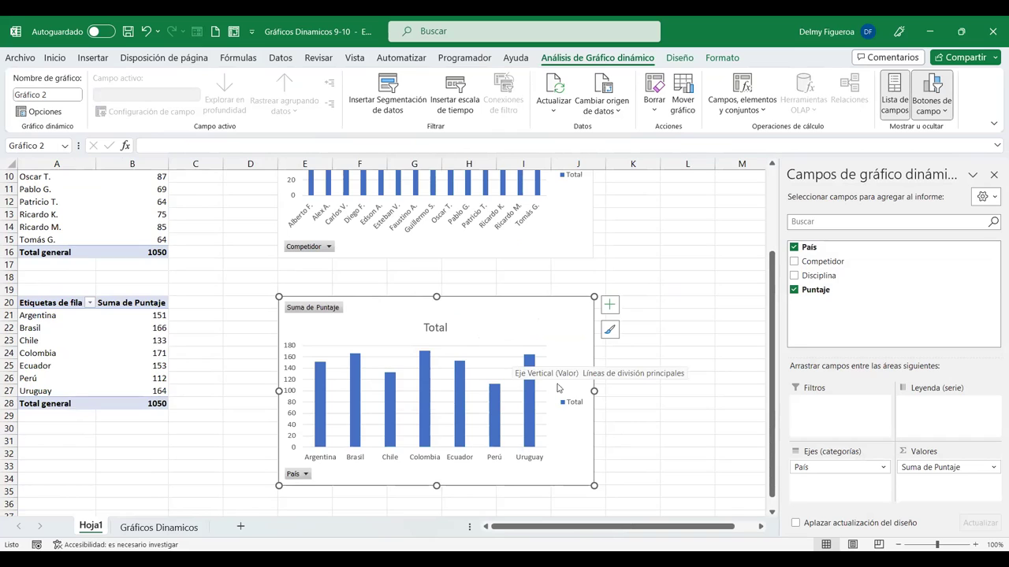
scroll(232, 443, "down", 2)
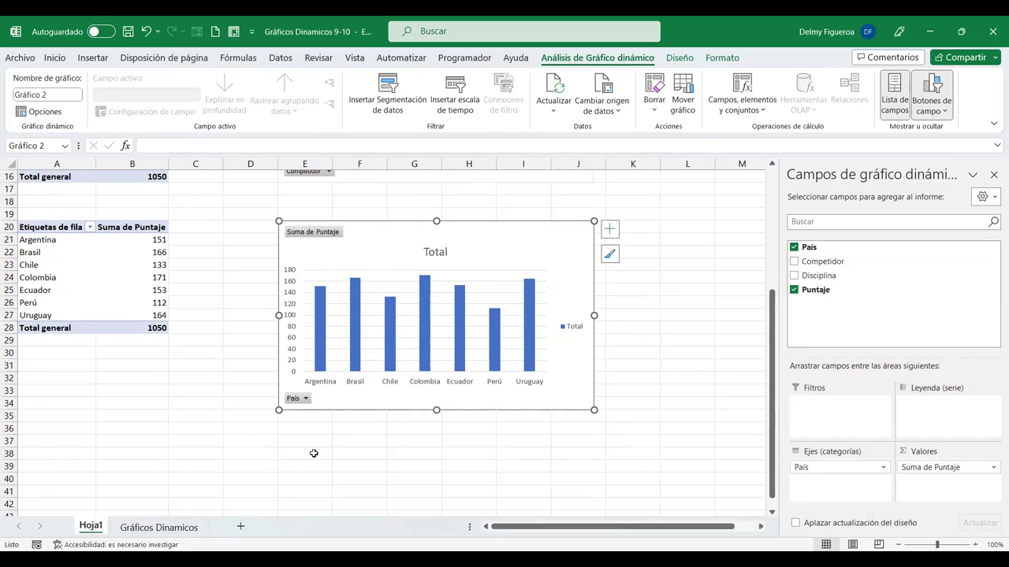
Deselect the country chart to close the field list and review both charts
left_click(310, 454)
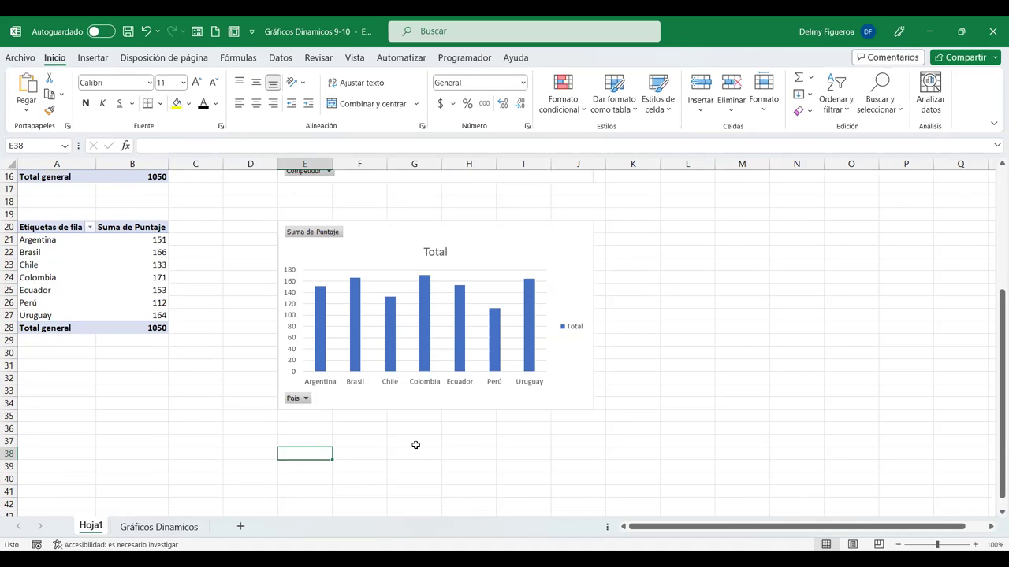
scroll(415, 445, "up", 2)
scroll(415, 445, "up", 3)
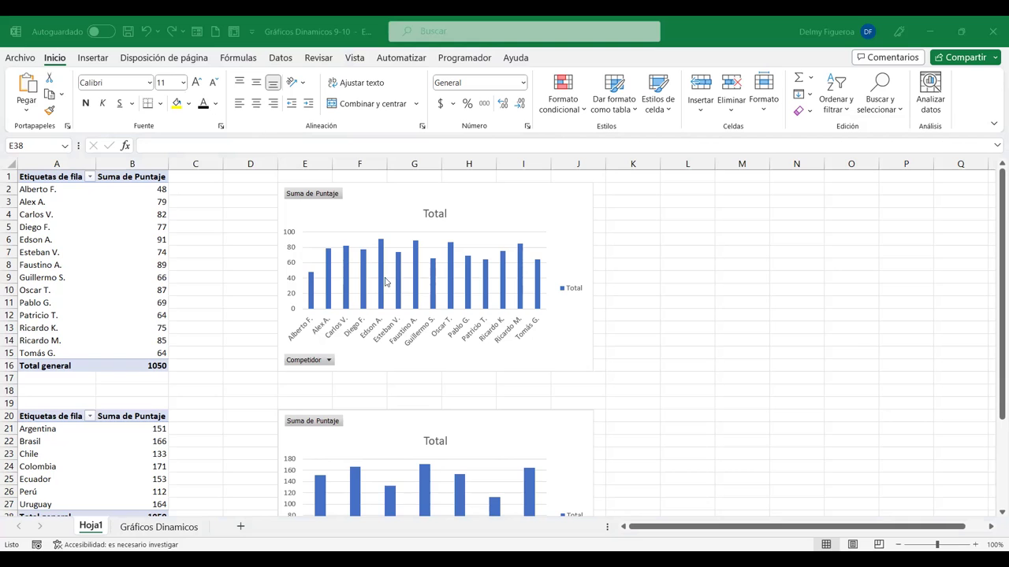
scroll(350, 385, "down", 4)
scroll(305, 450, "down", 1)
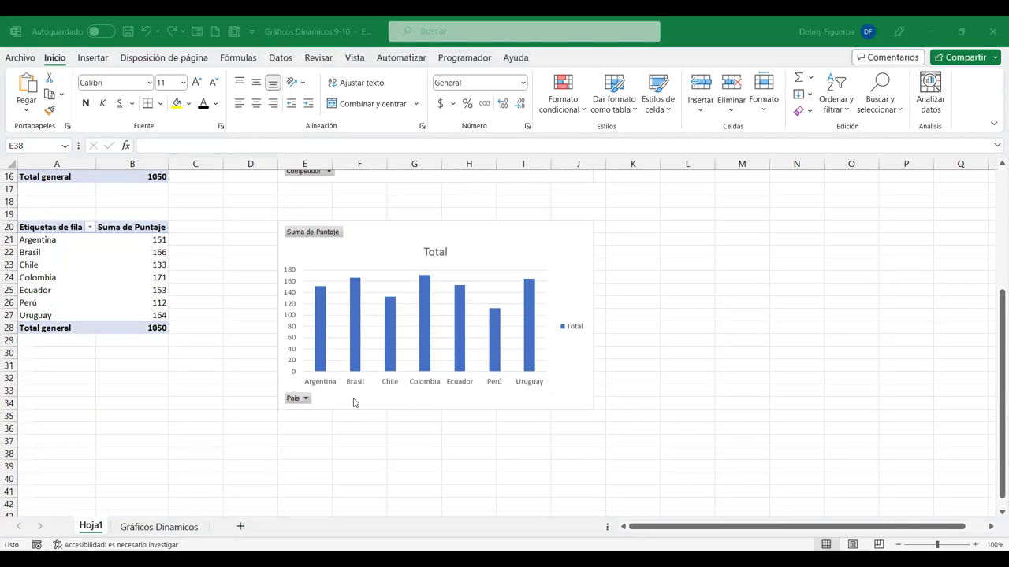
left_click(308, 449)
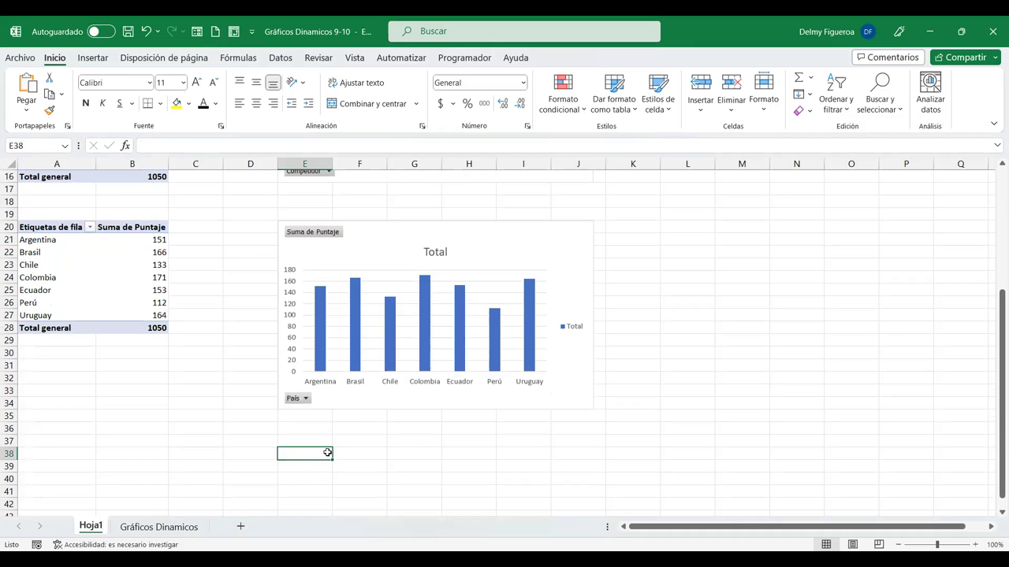
Start a new pivot chart with source ranges A1:B15 and A20:B27 on Hoja1
left_click(89, 60)
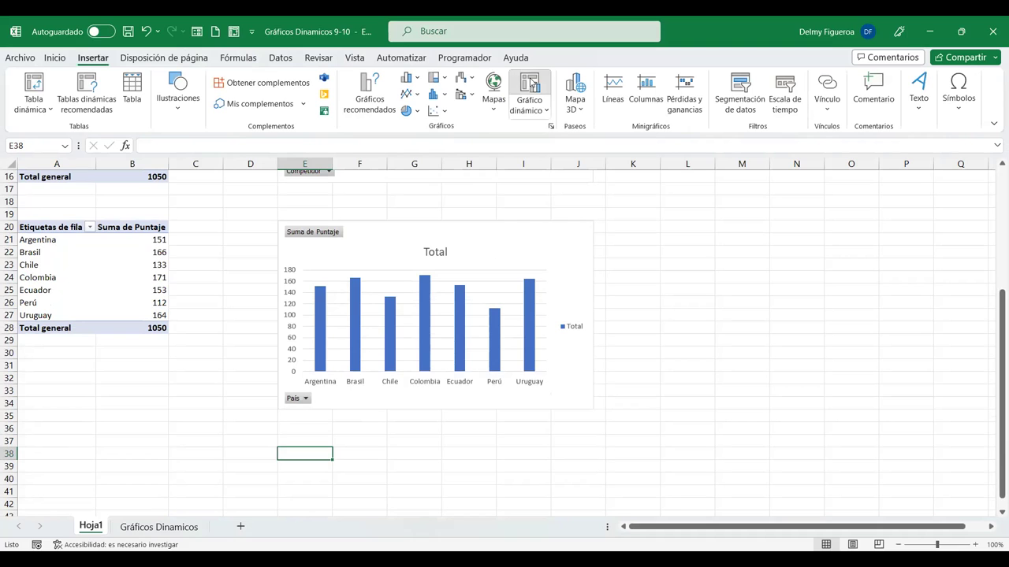
left_click(529, 83)
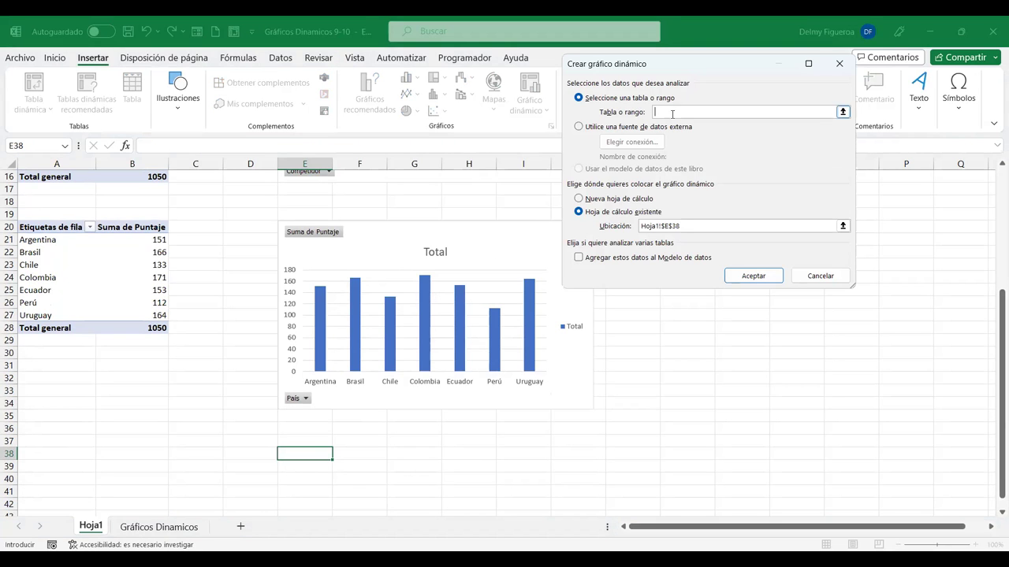
scroll(207, 308, "up", 3)
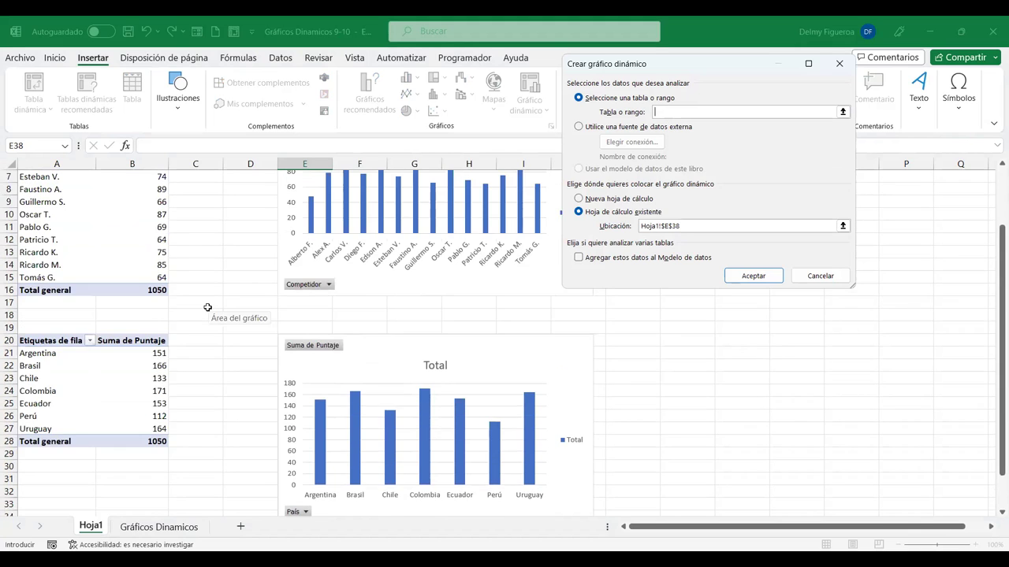
scroll(208, 308, "up", 2)
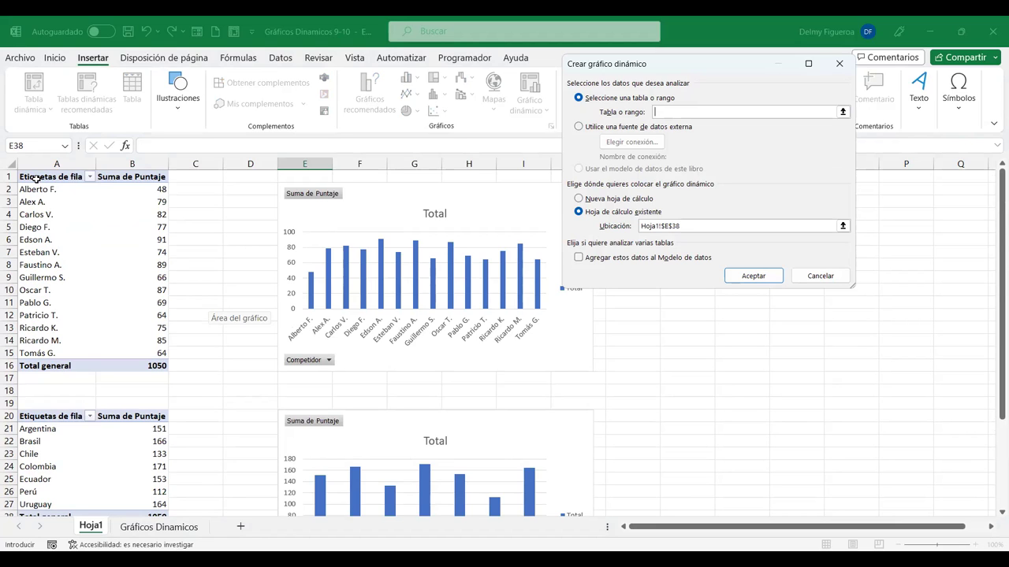
left_click_drag(36, 180, 84, 191)
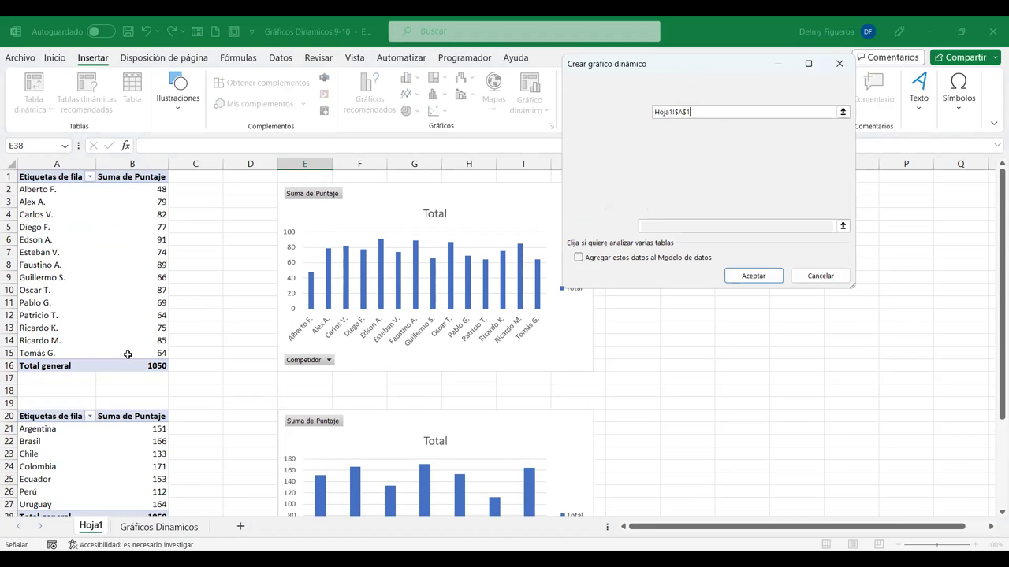
left_click(49, 178)
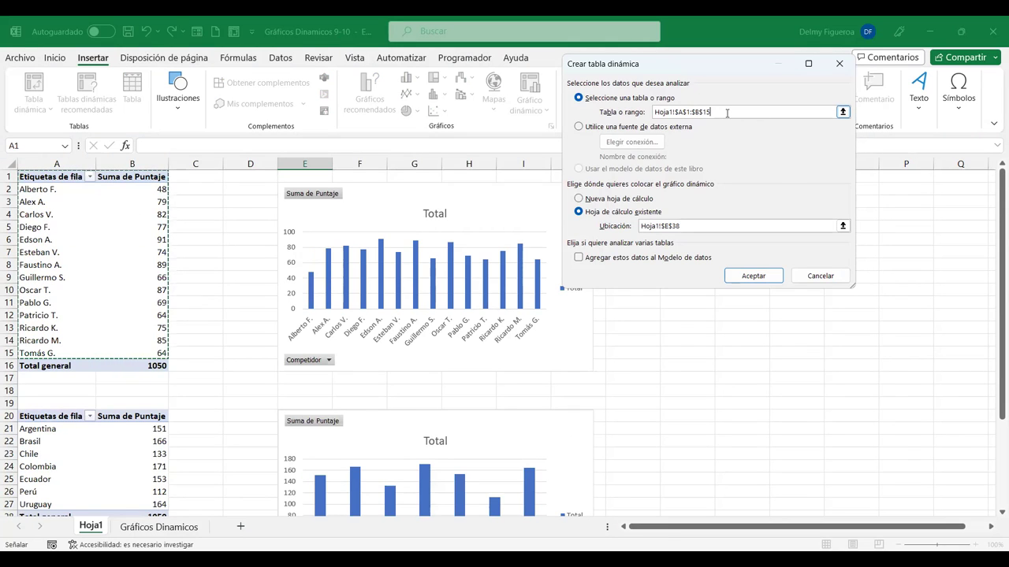
type(";")
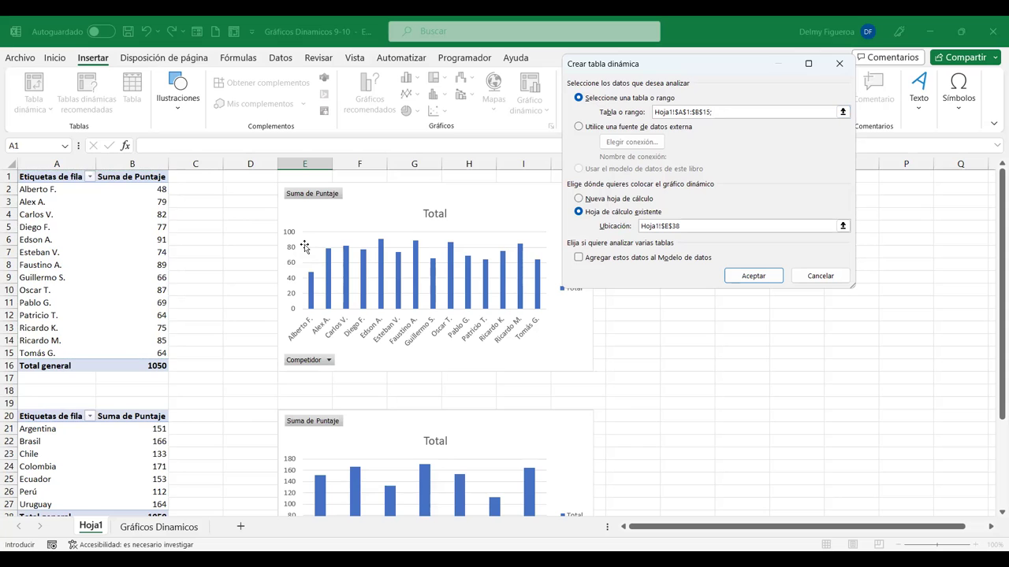
scroll(73, 410, "down", 2)
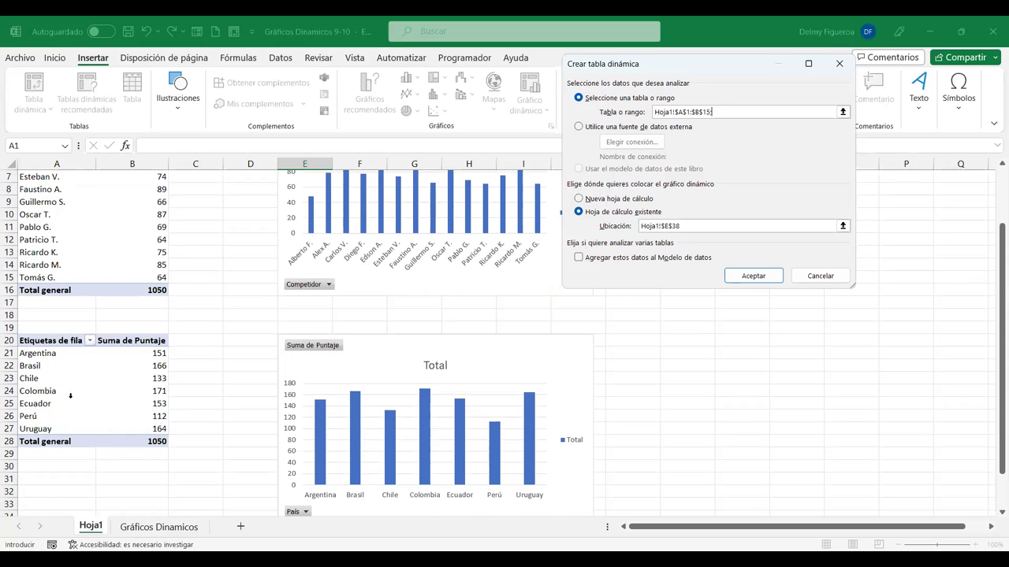
left_click(46, 341)
left_click_drag(138, 429, 137, 429)
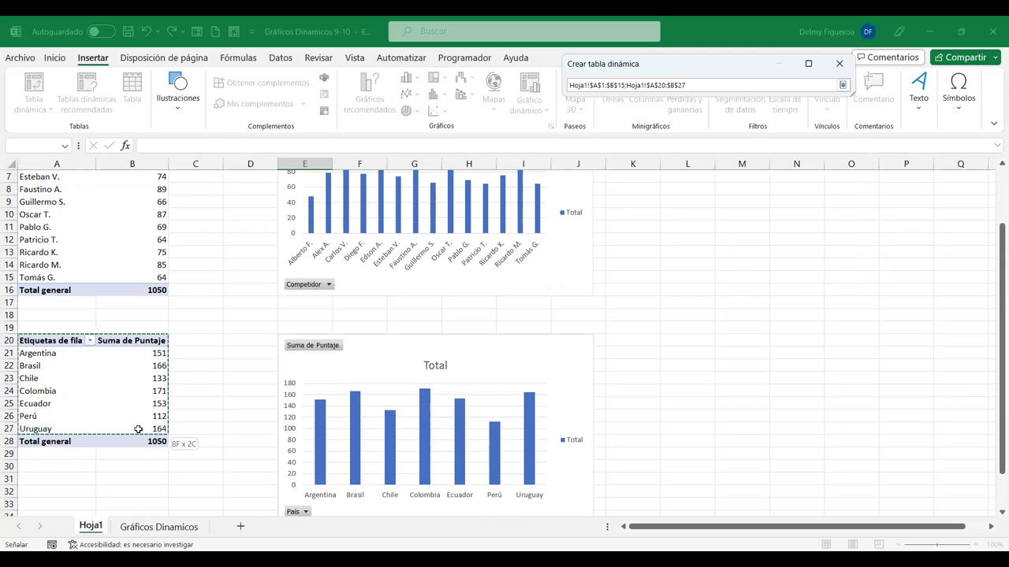
Set the chart location to E38, confirm, and dismiss the invalid data source error
left_click(843, 85)
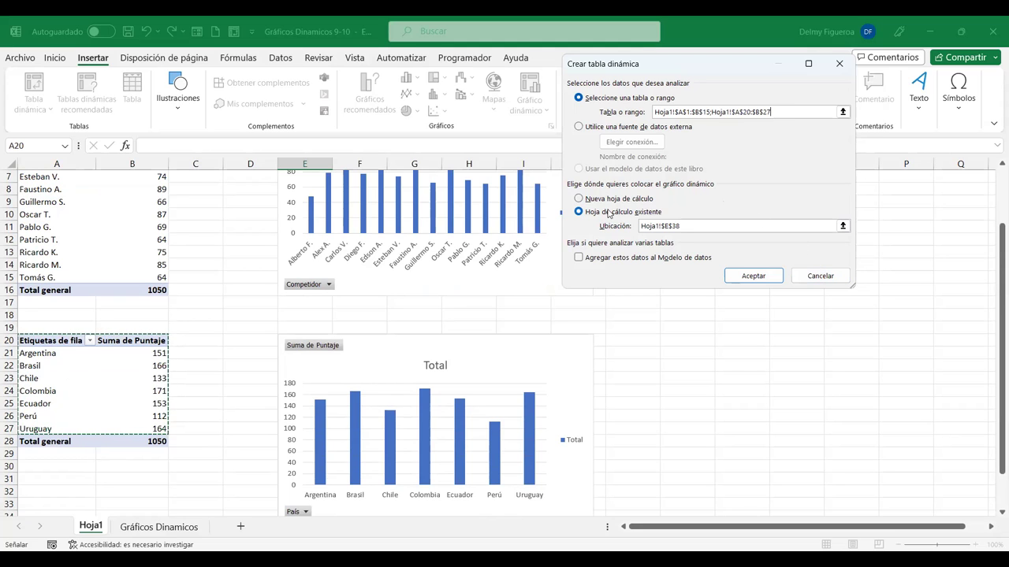
left_click(689, 225)
left_click_drag(689, 225, 639, 225)
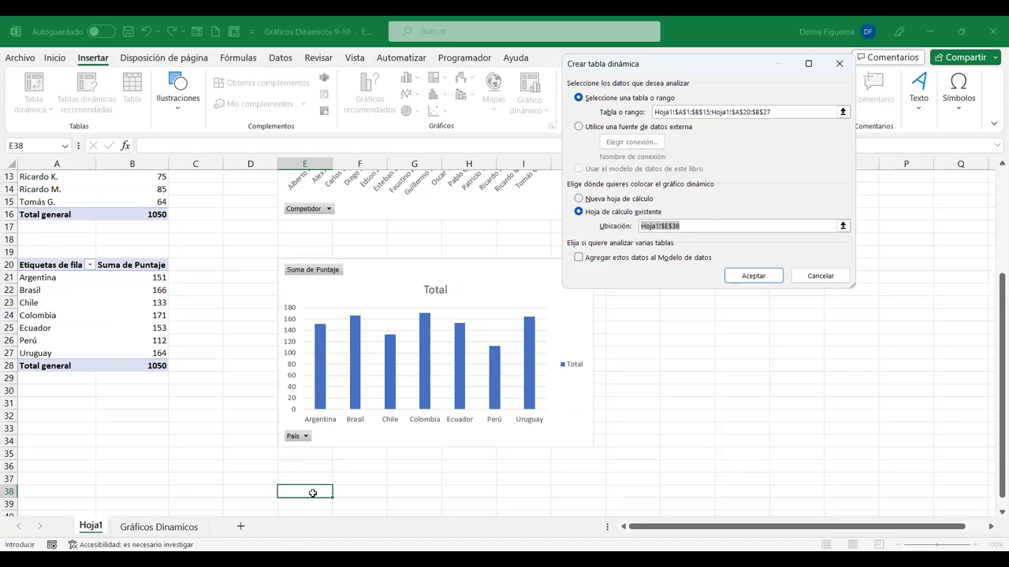
left_click(741, 277)
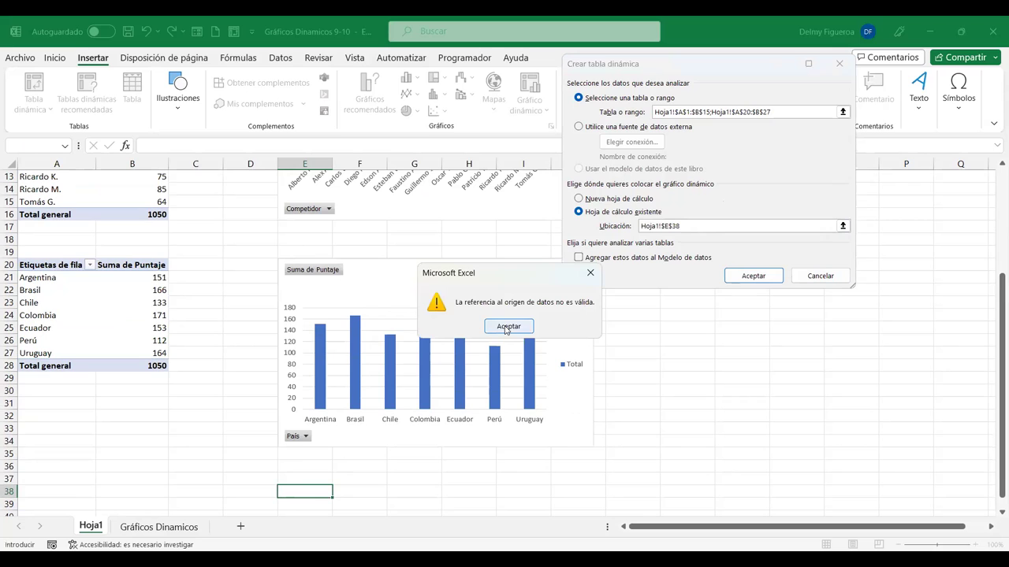
left_click(507, 327)
left_click(714, 111)
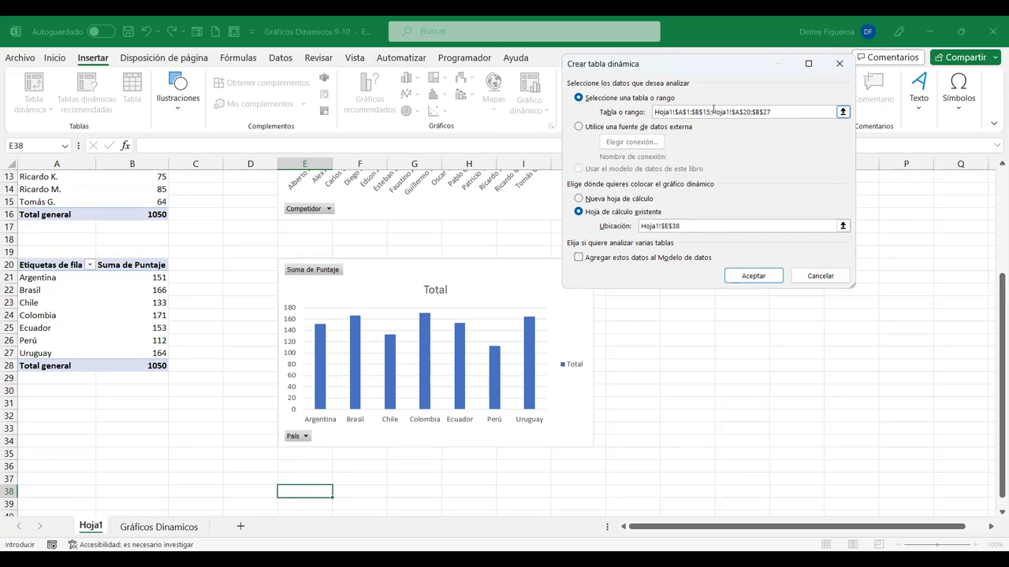
left_click(767, 276)
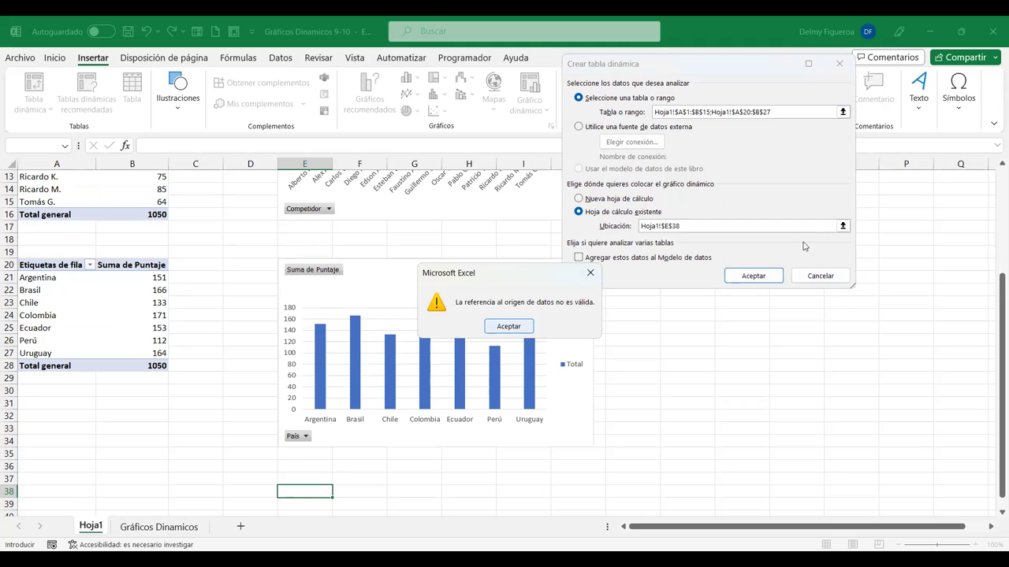
Close the pivot chart dialog and add a new blank worksheet, Hoja2
left_click(817, 275)
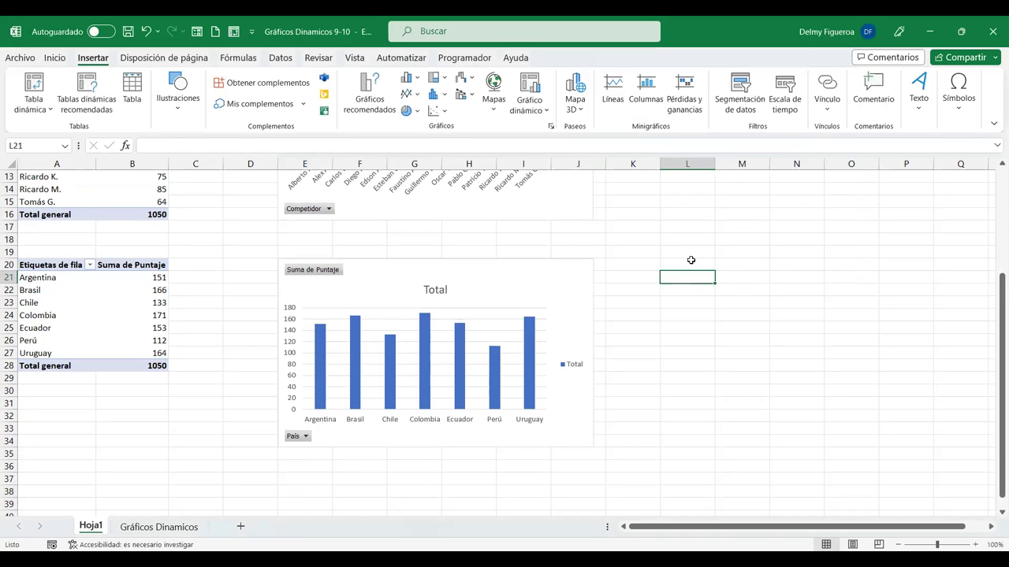
left_click(134, 528)
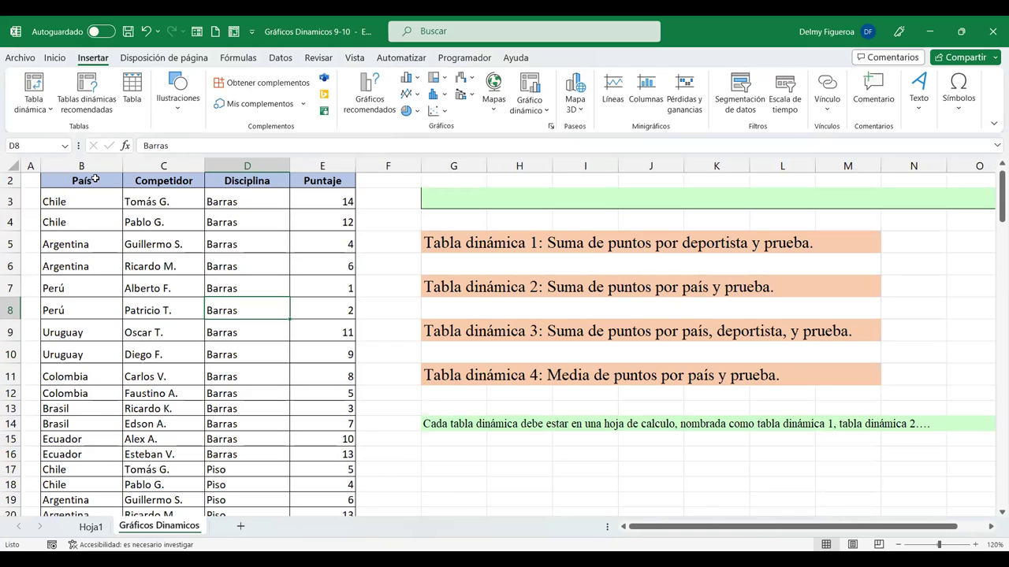
left_click(241, 528)
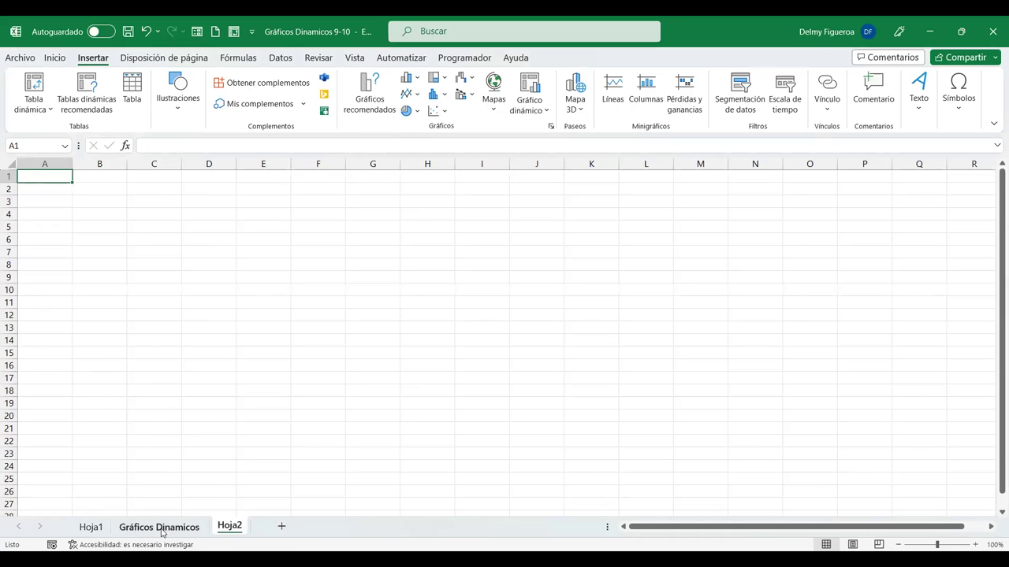
left_click(157, 526)
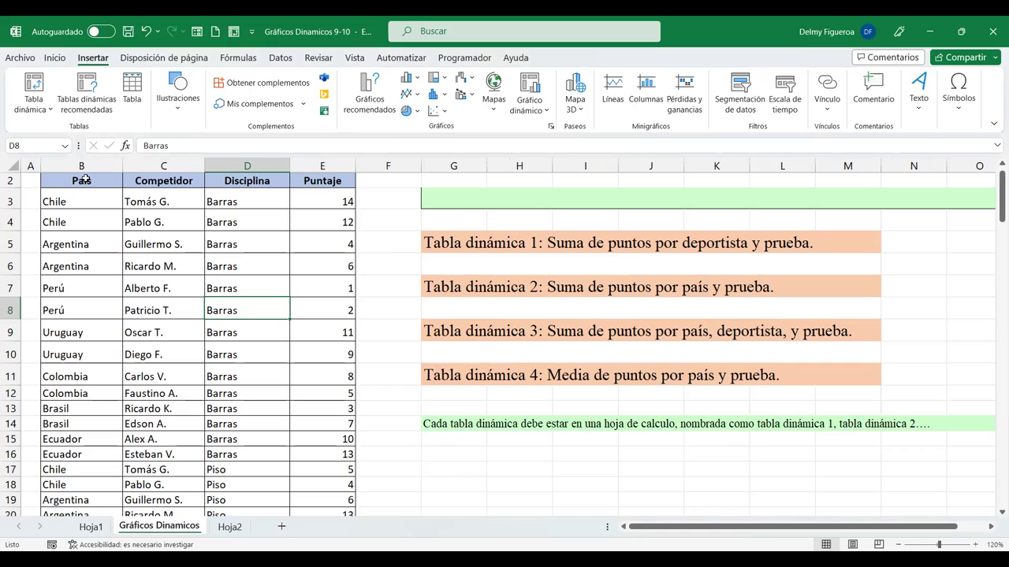
Copy the first six País and Puntaje rows and paste them at Hoja2 A1
left_click_drag(86, 180, 80, 241)
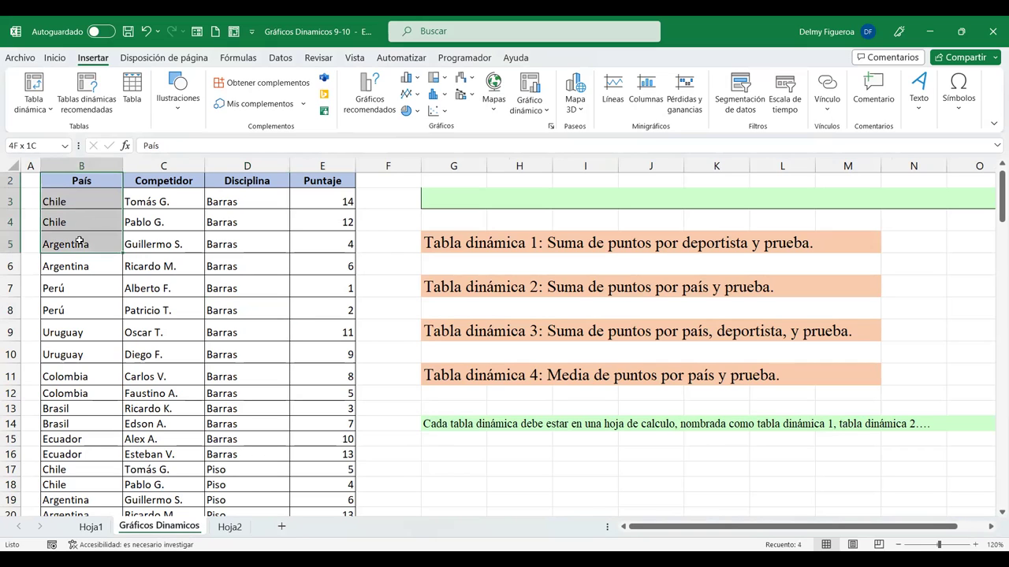
left_click_drag(80, 257, 79, 304)
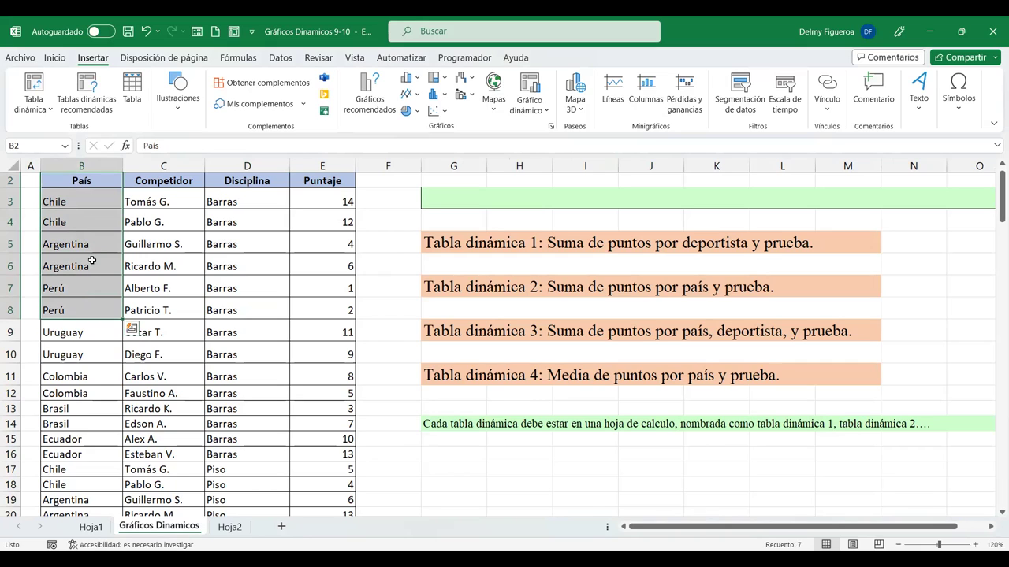
left_click_drag(315, 180, 315, 309)
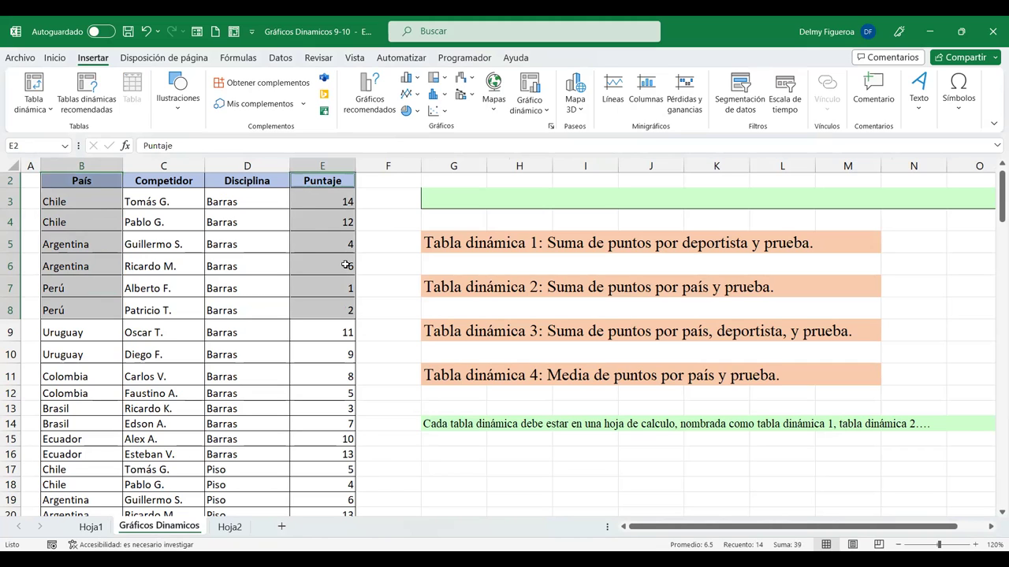
left_click(229, 527)
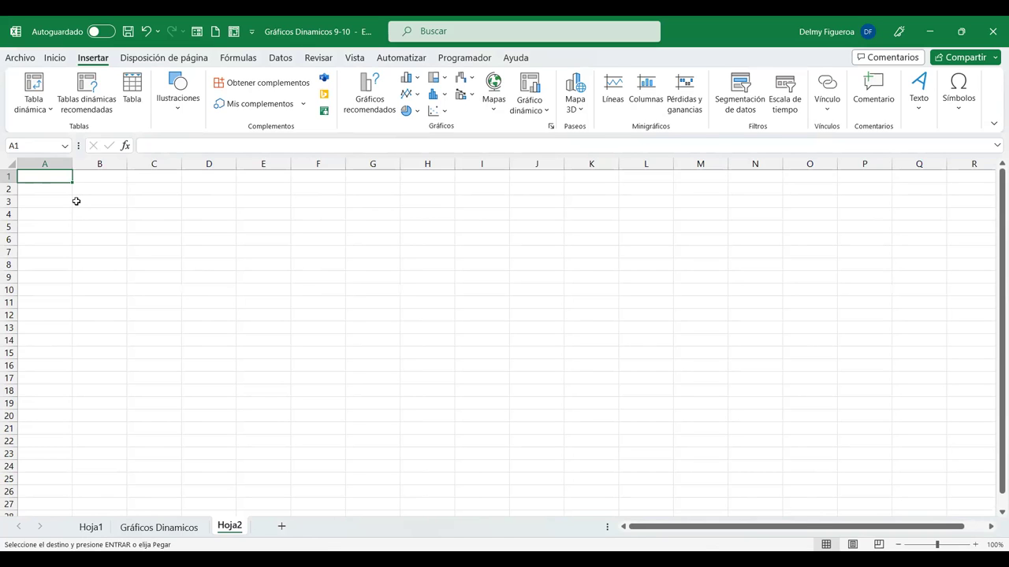
type("País\tPuntaje Chile\t14 Chile\t12 Argentina\t4 Argentina\t6 Perú\t1 Perú\t2")
left_click(199, 314)
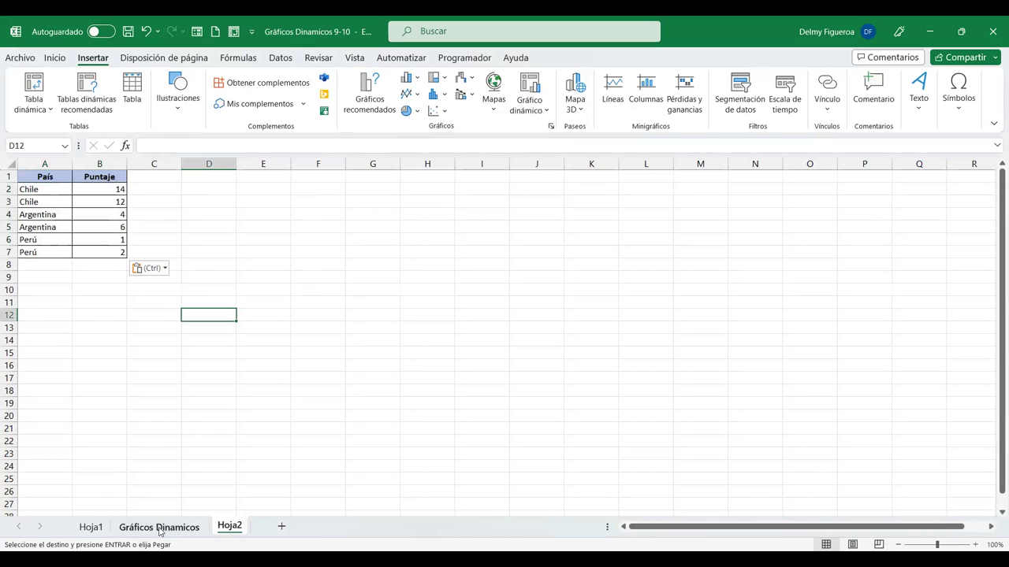
Copy the first six Competidor and Puntaje rows and paste them at Hoja2 D1
left_click(90, 527)
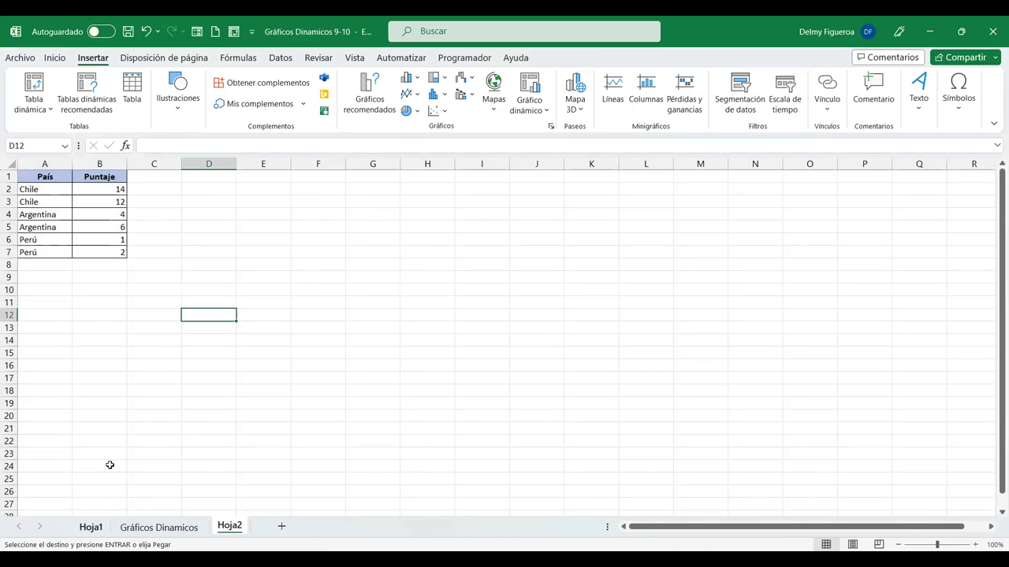
left_click(141, 528)
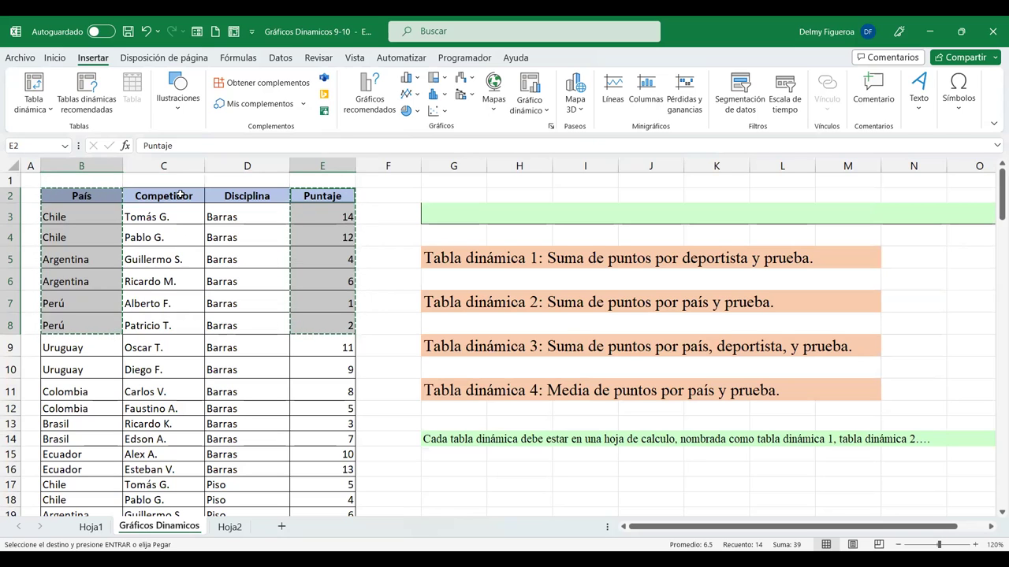
left_click_drag(181, 196, 179, 326)
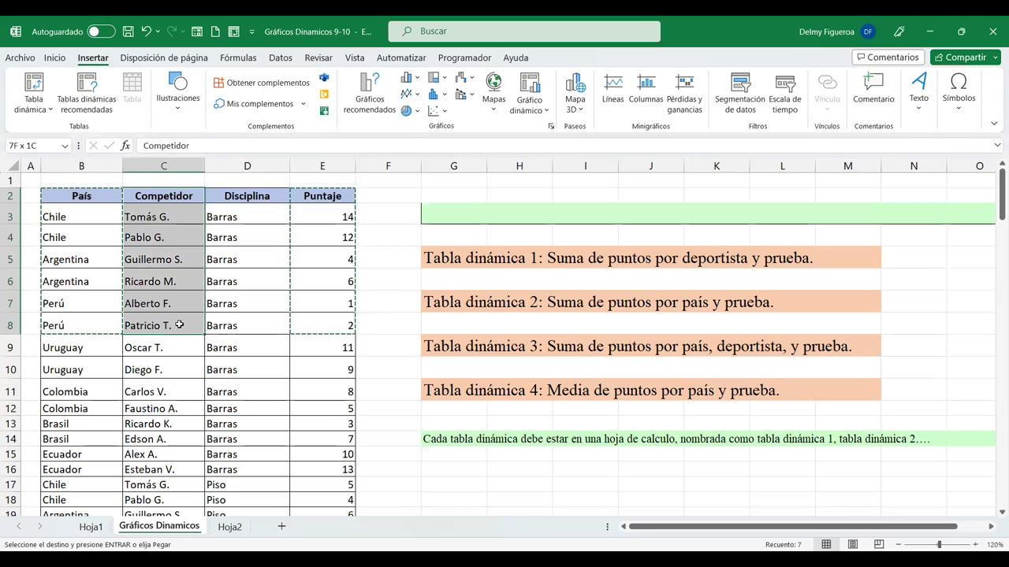
left_click_drag(327, 195, 323, 320)
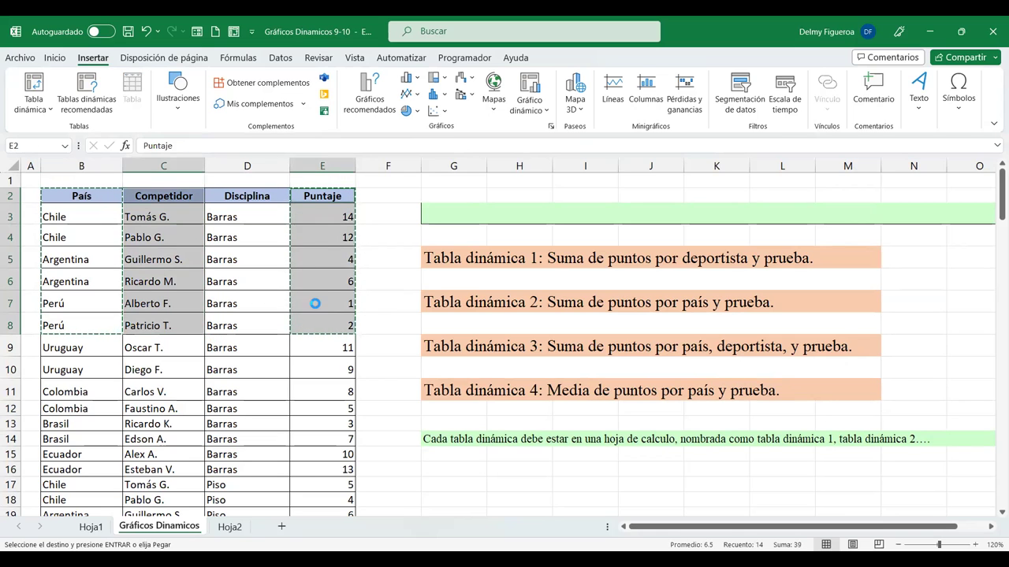
left_click(229, 526)
left_click(214, 180)
key("ctrl+v")
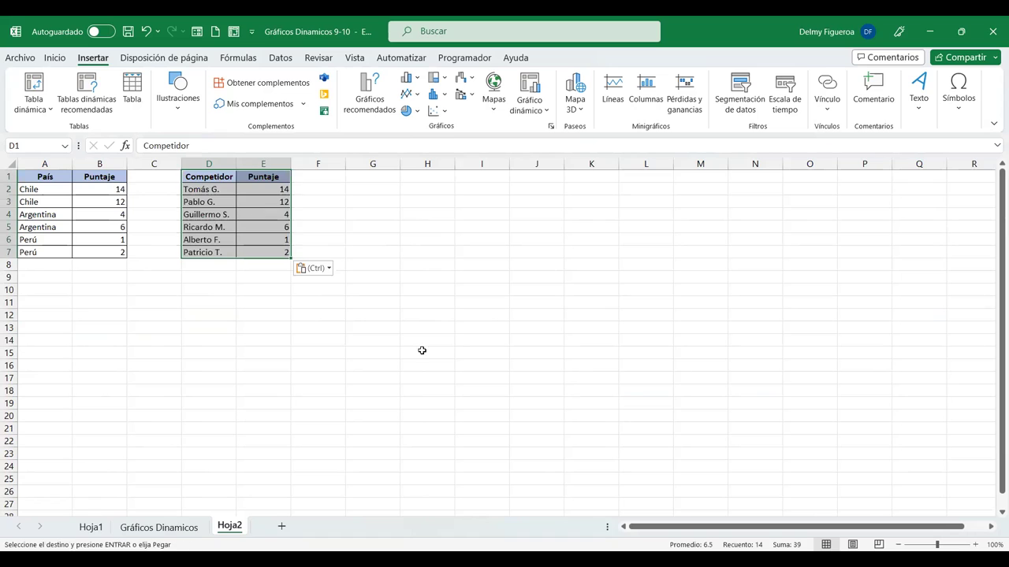
left_click(192, 349)
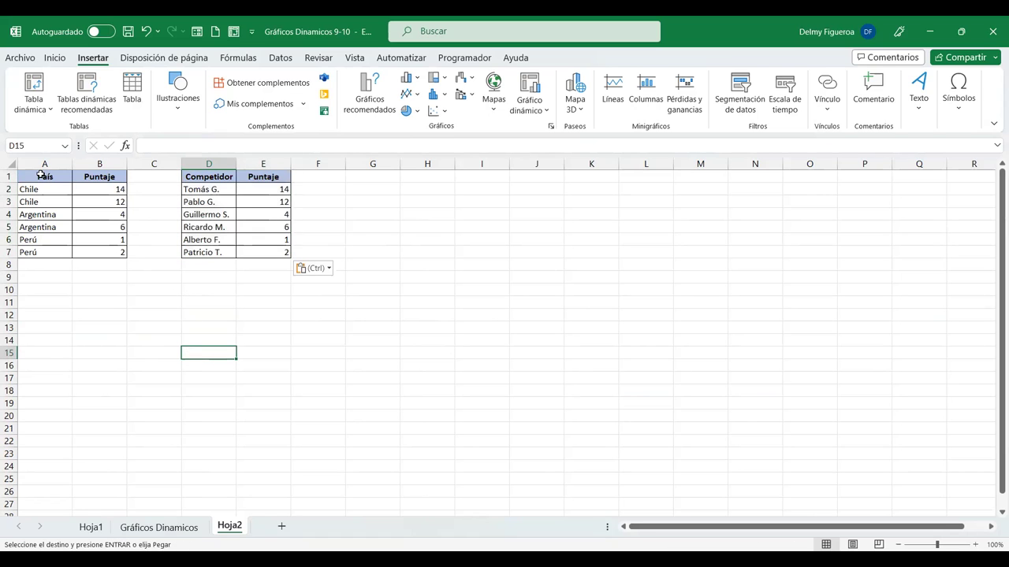
left_click(537, 89)
left_click(536, 89)
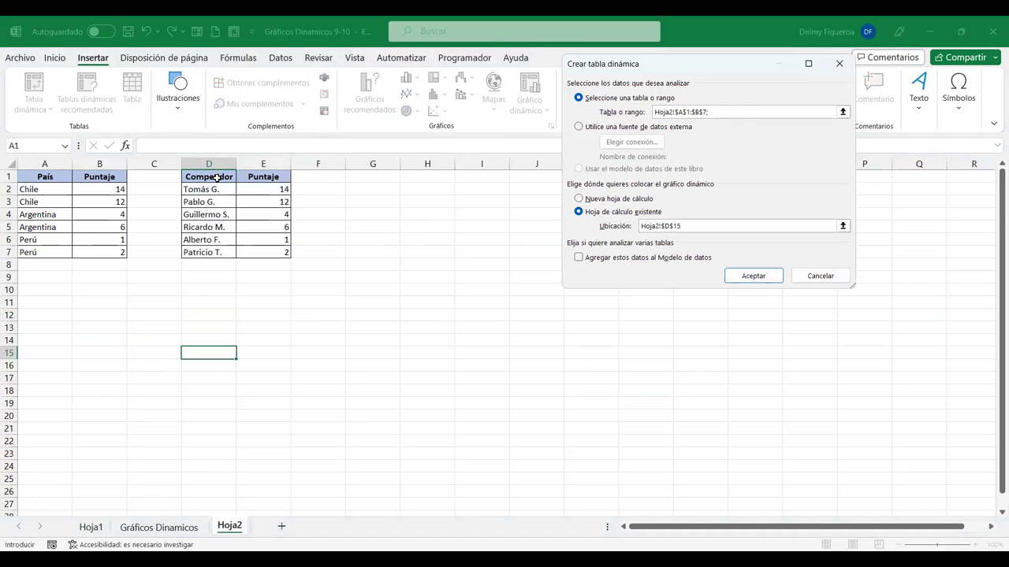
left_click_drag(217, 178, 265, 191)
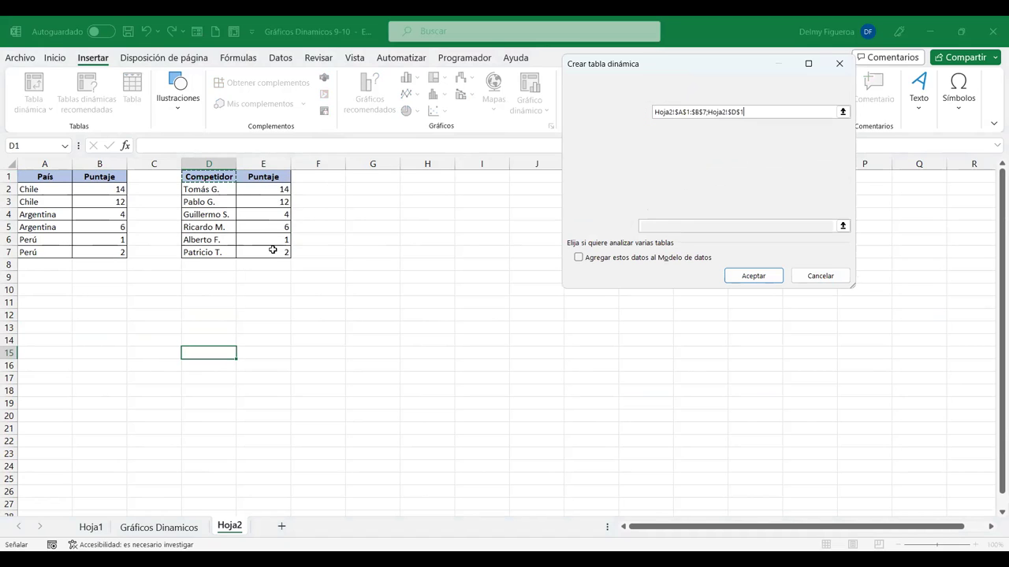
left_click_drag(271, 250, 273, 251)
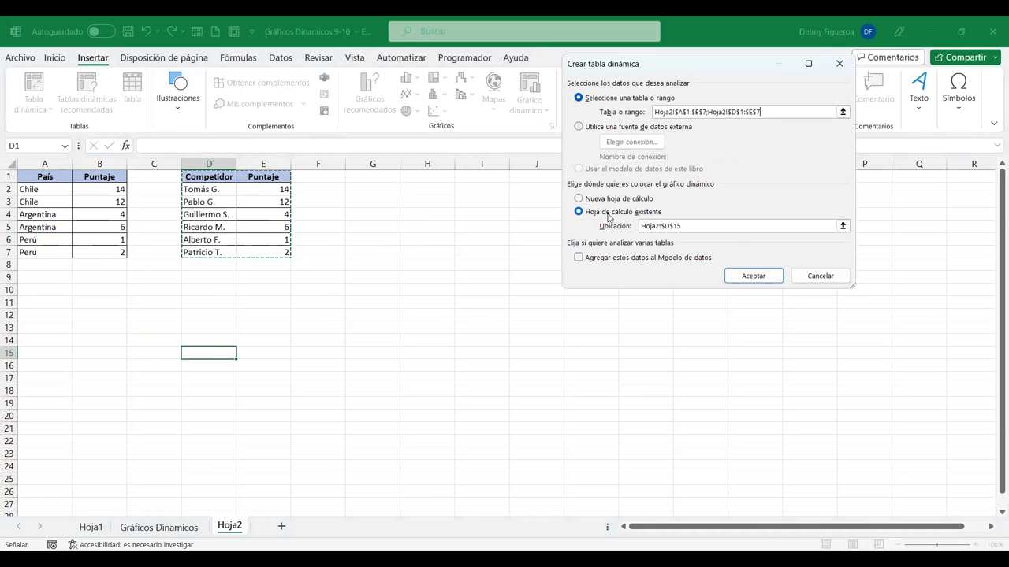
left_click(758, 277)
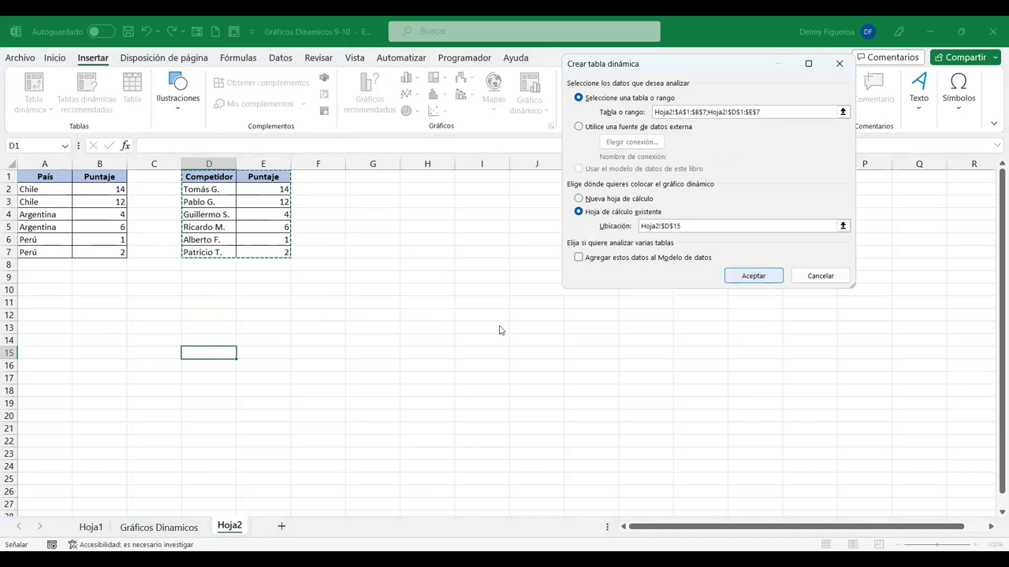
left_click(509, 318)
left_click(706, 112)
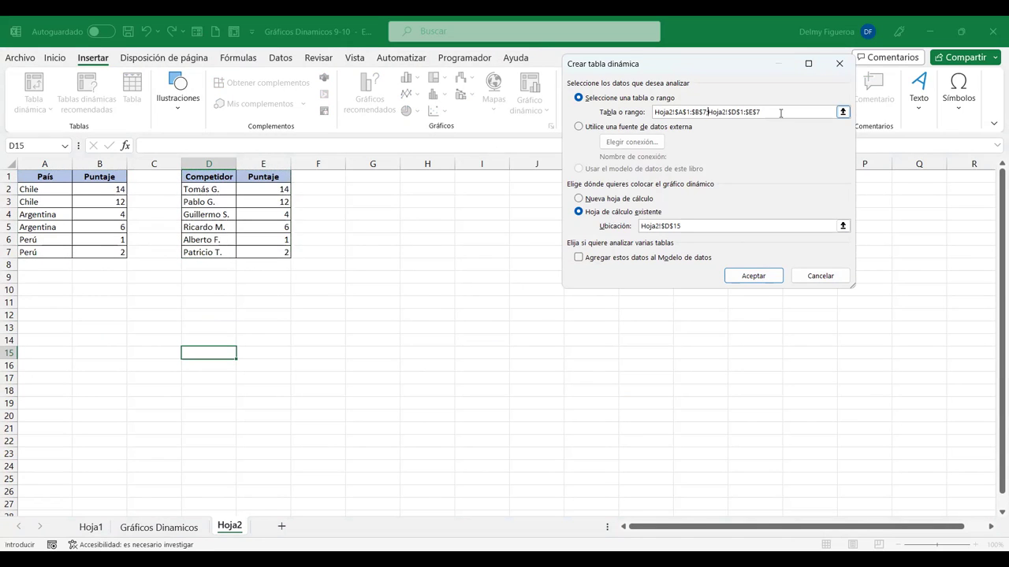
type(",")
left_click(753, 277)
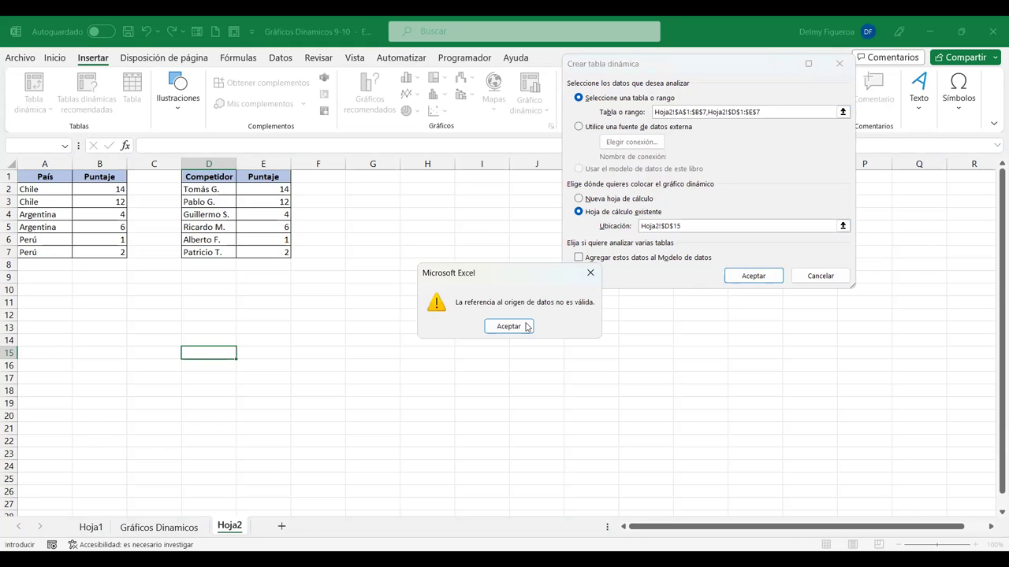
left_click(828, 276)
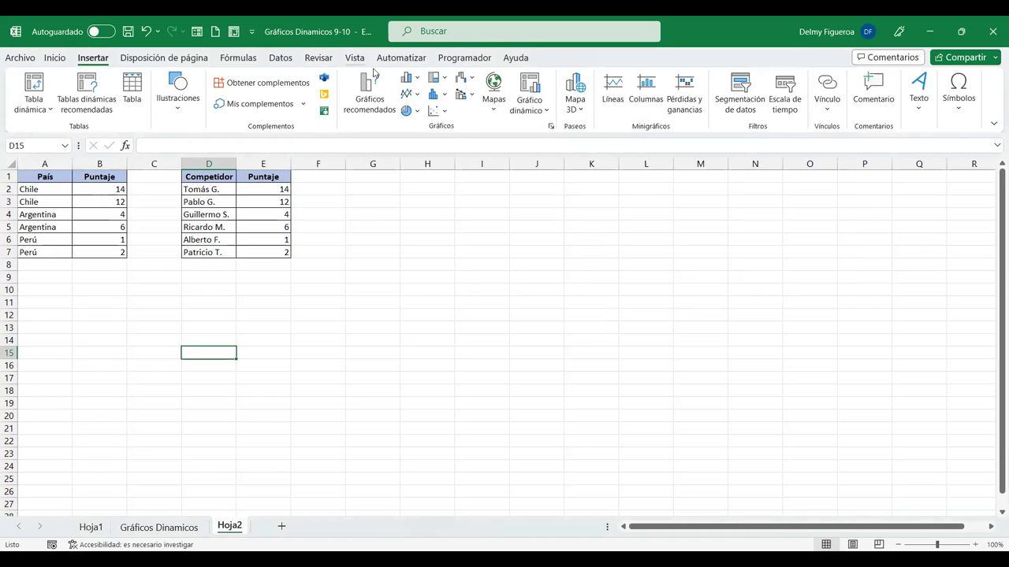
Insert an empty 2-D clustered column chart on Hoja2
left_click(376, 107)
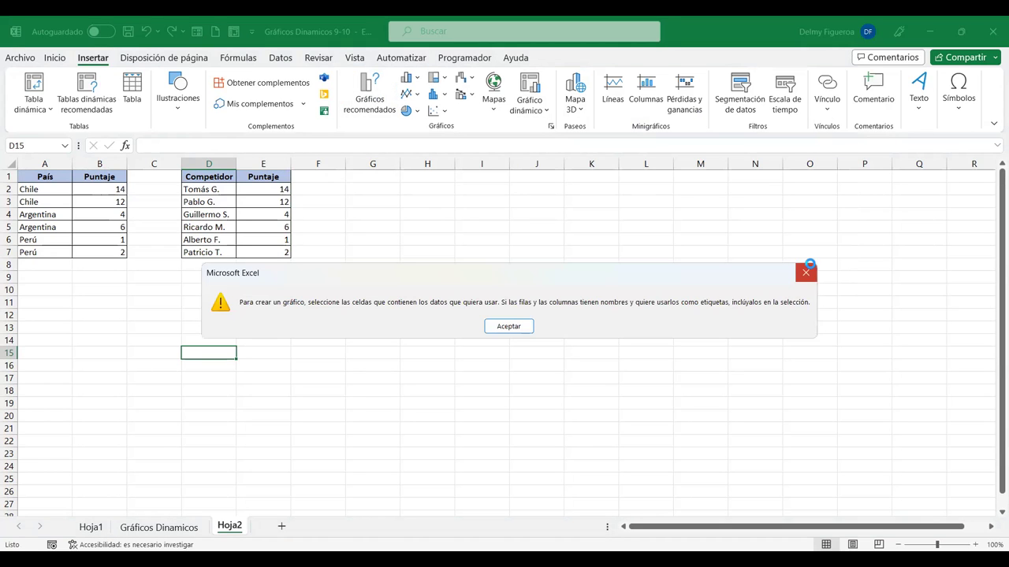
left_click(808, 265)
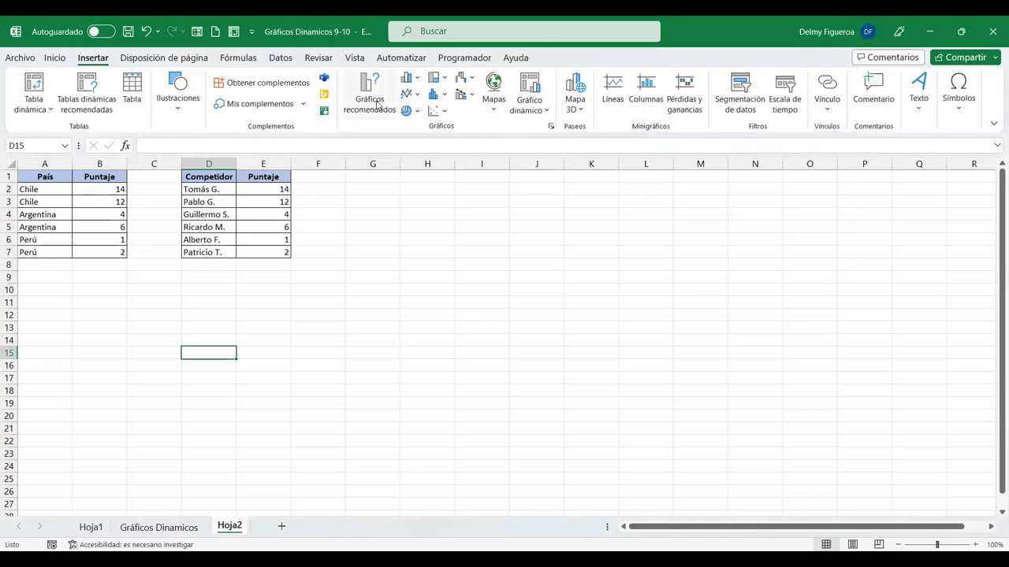
left_click(408, 78)
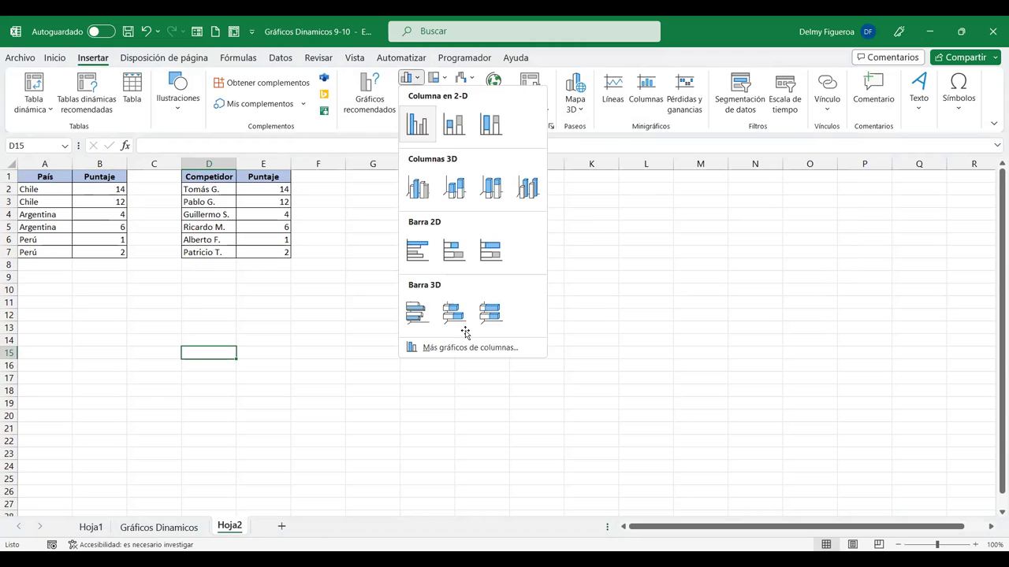
left_click(533, 326)
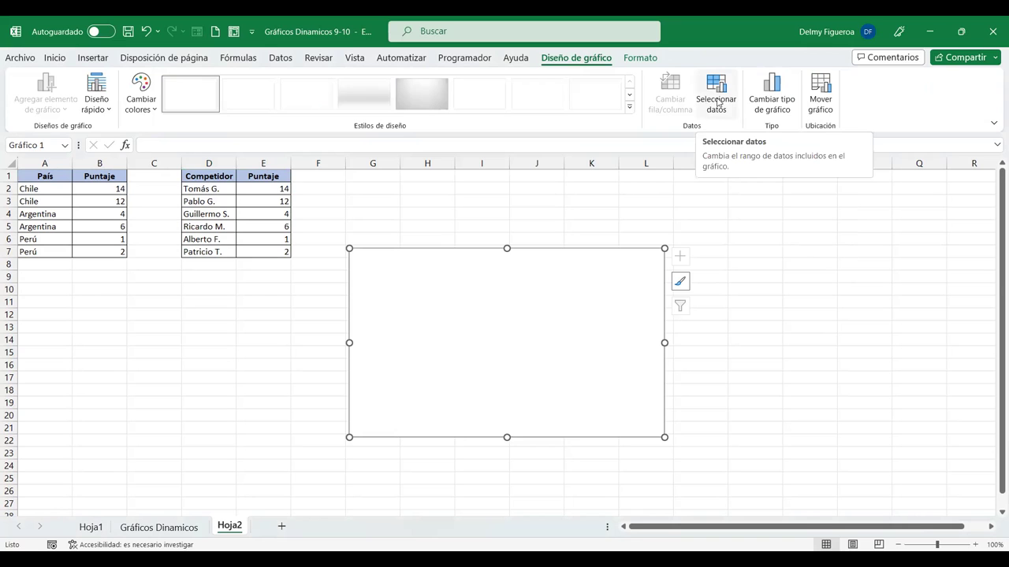
Set the column chart's data range to Hoja2!$A$1:$B$7;Hoja2!$D$1:$E$7
left_click(718, 103)
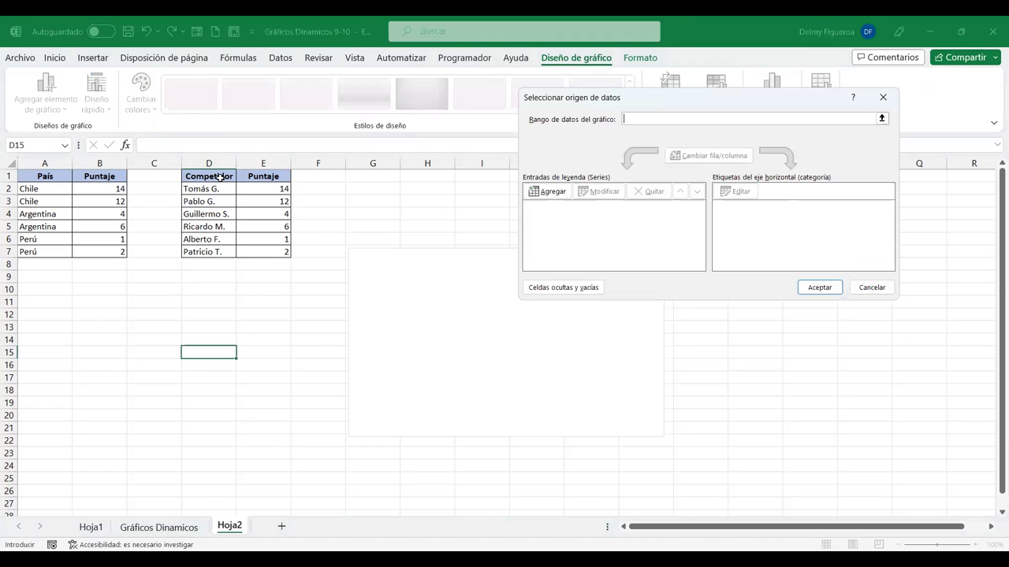
left_click(47, 175)
left_click_drag(73, 187, 109, 246)
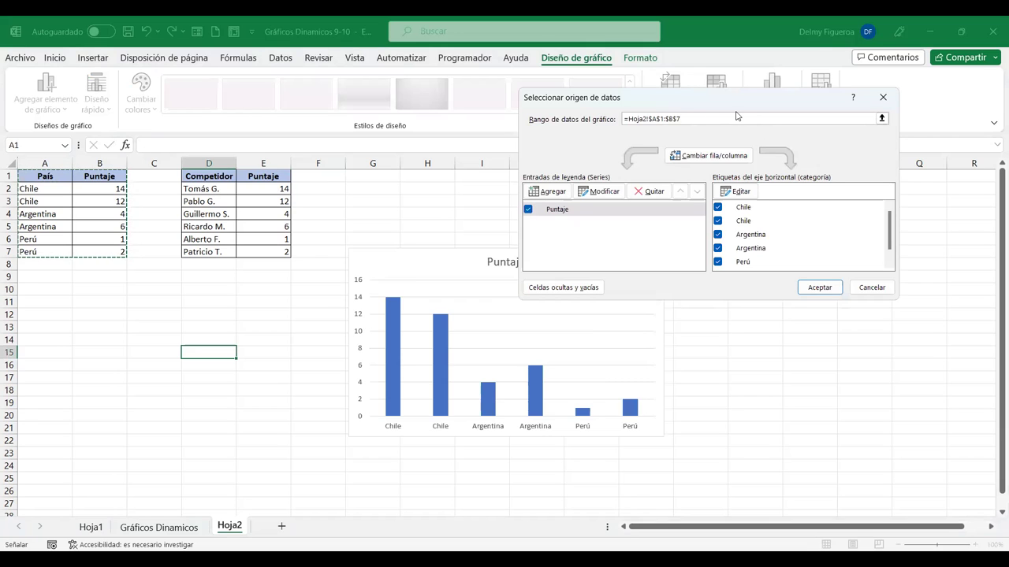
left_click(221, 176, "ctrl")
left_click(281, 247, "shift")
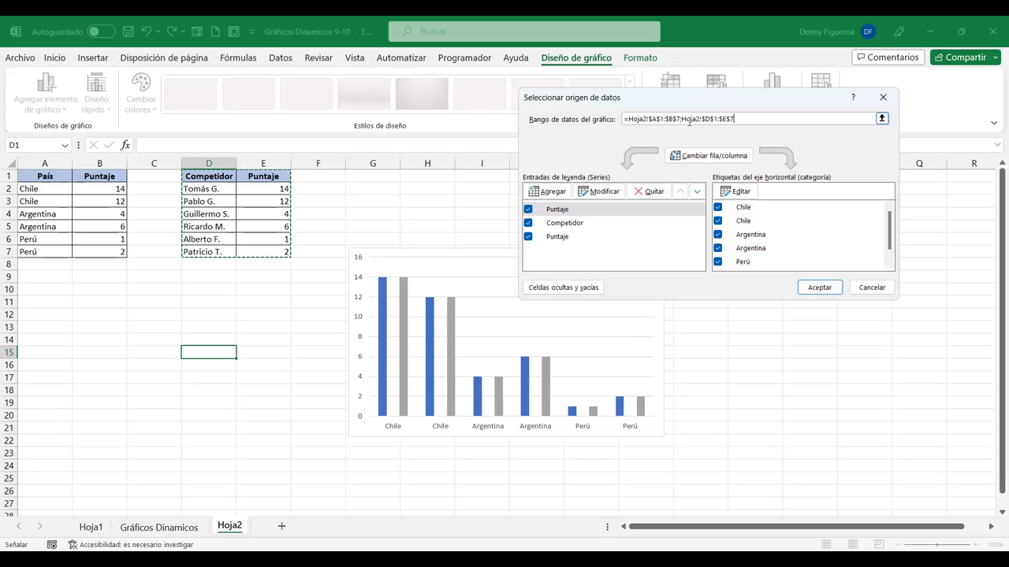
left_click(837, 287)
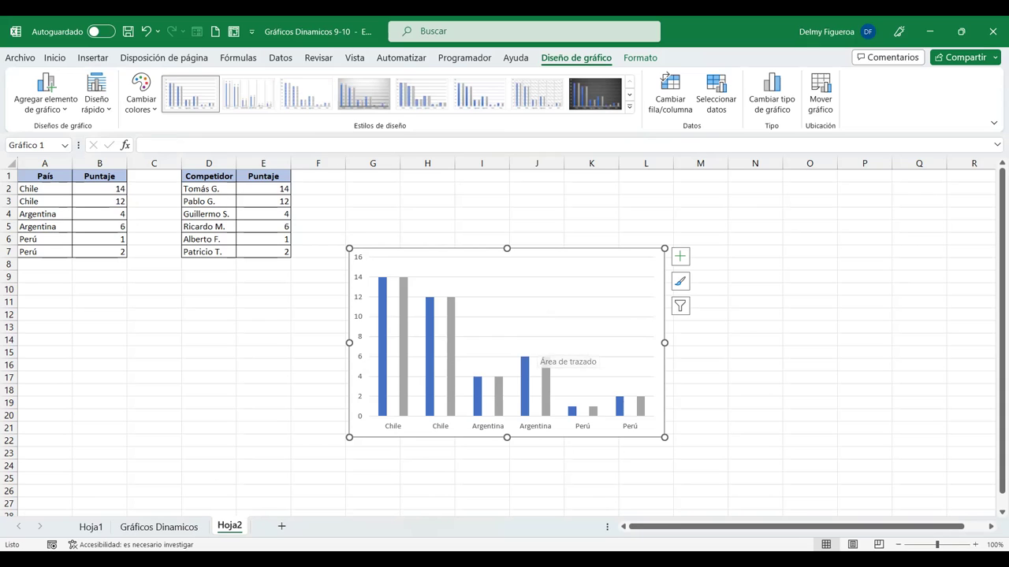
On Hoja1, retitle the first pivot chart from Total to 'Puntos por competidor'
left_click(159, 527)
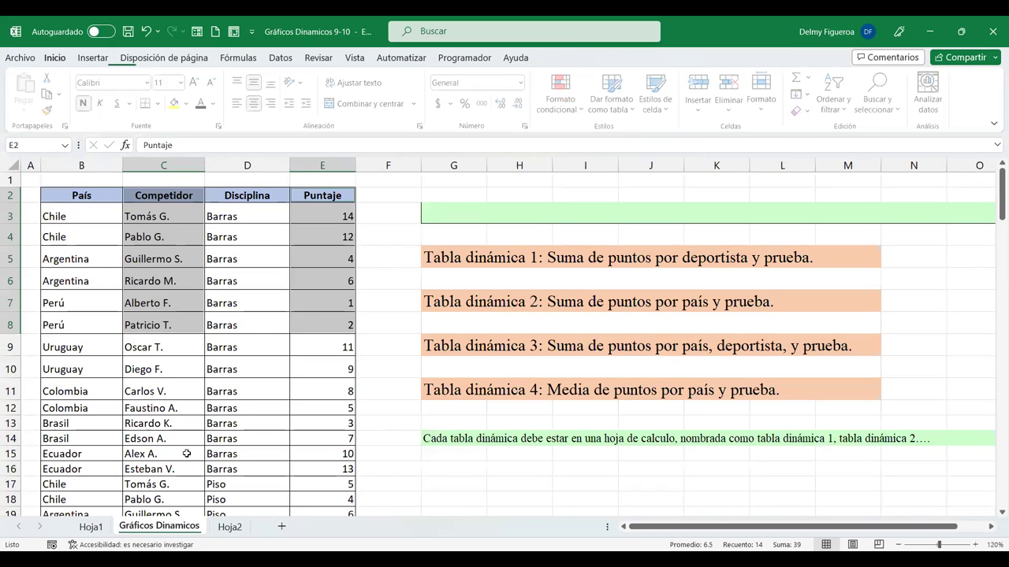
left_click(98, 529)
scroll(619, 387, "up", 4)
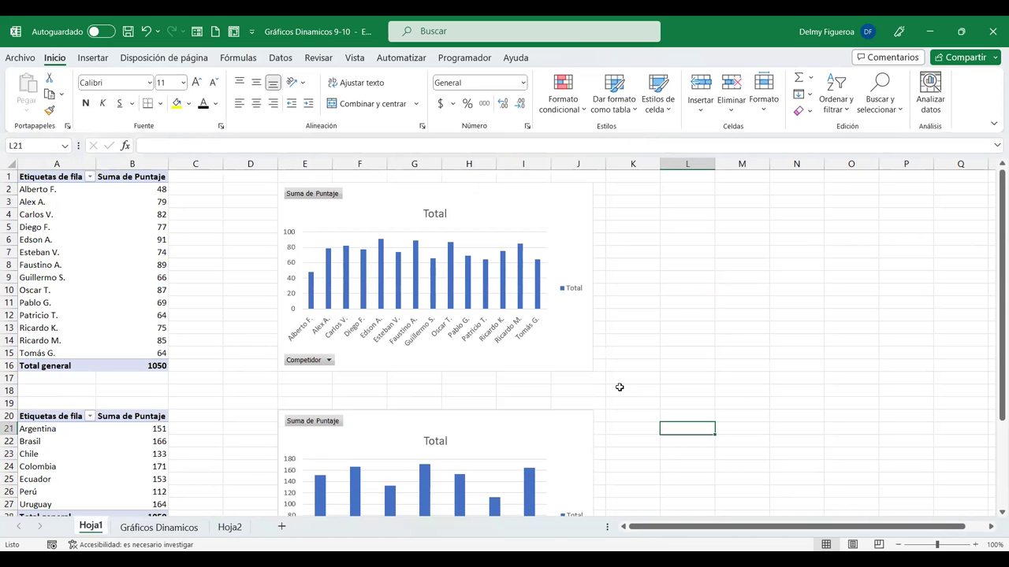
double_click(436, 214)
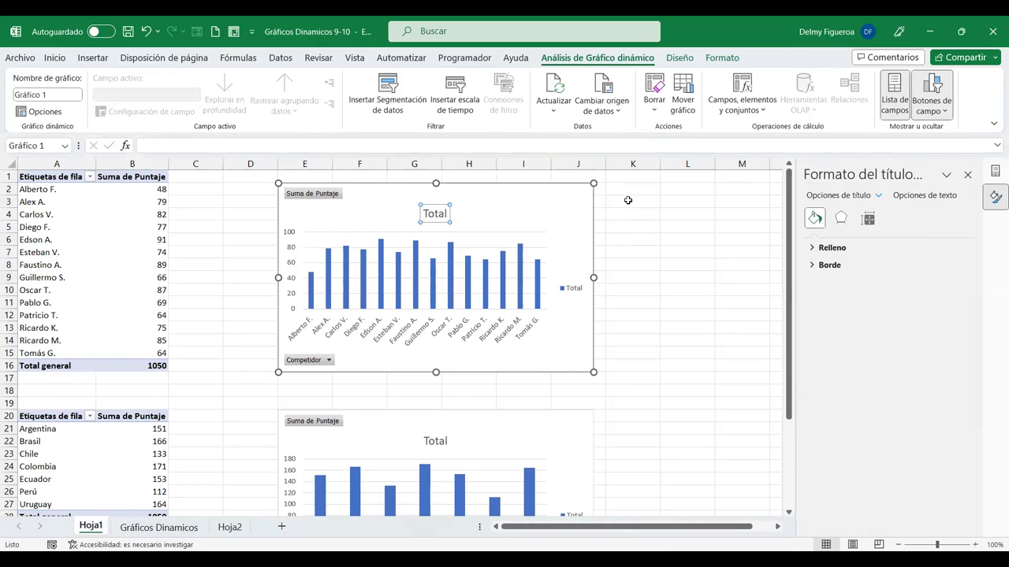
key("BackSpace")
key("BackSpace")
key("BackSpace")
key("BackSpace")
key("BackSpace")
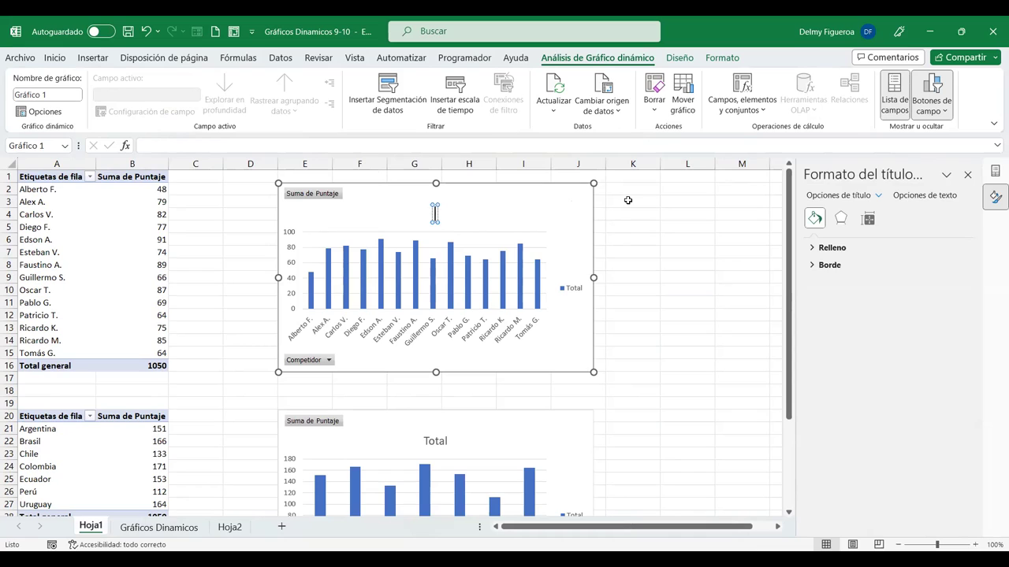
type("Puntos")
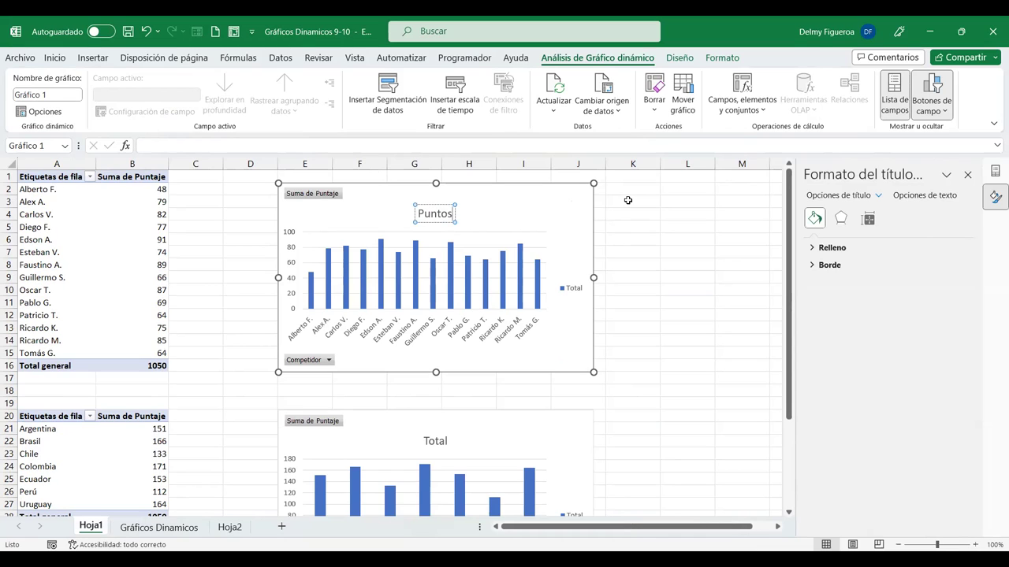
type(" por competidor")
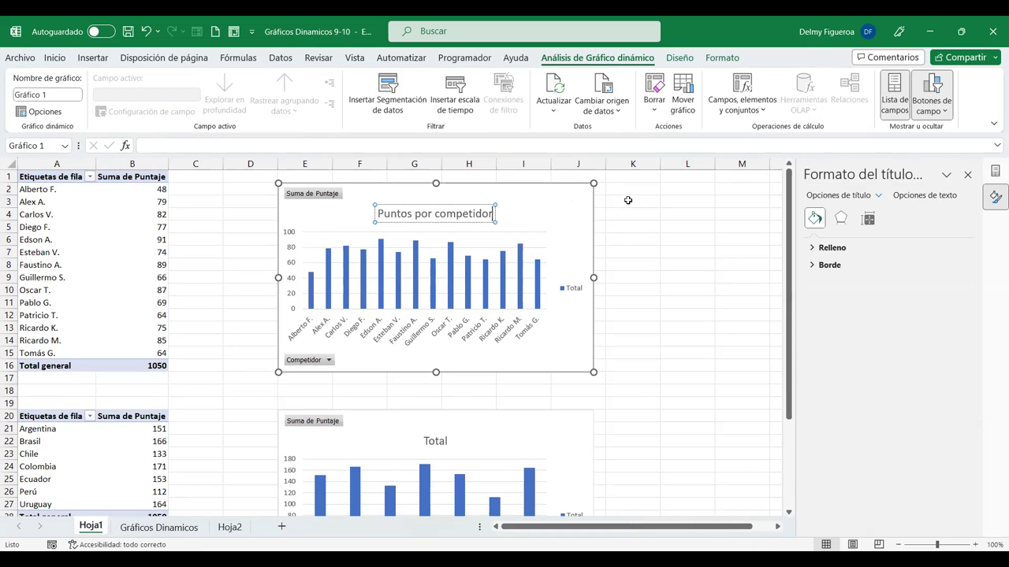
Retitle the second pivot chart 'Puntos por país' and deselect it
left_click(435, 445)
double_click(435, 442)
type("Puntos")
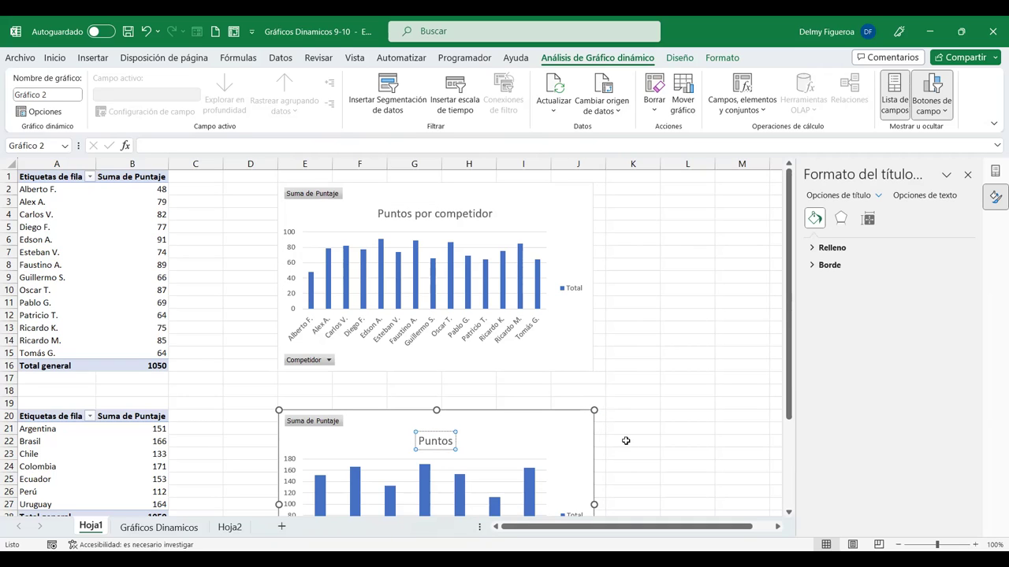
type(" por")
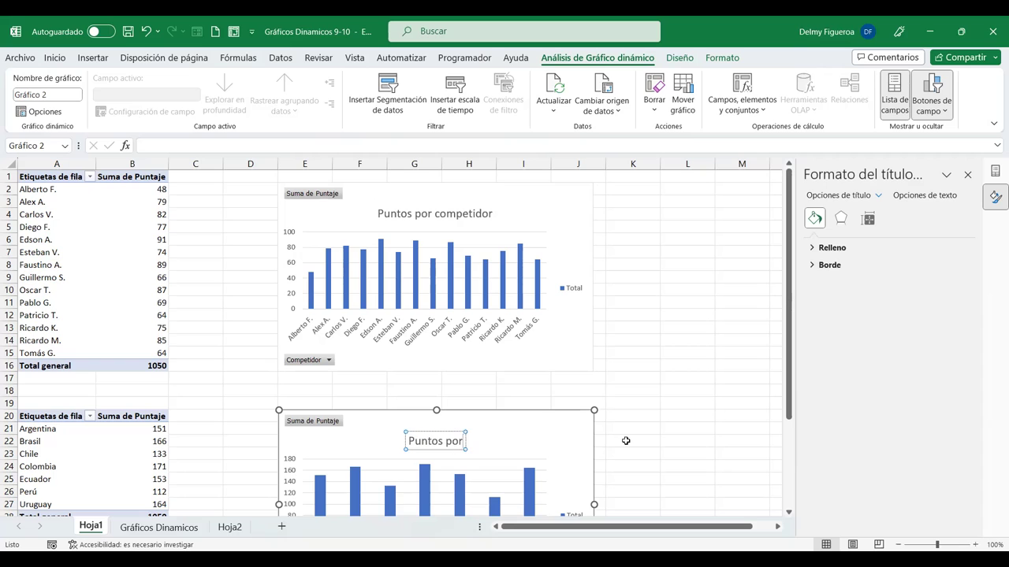
type(" país")
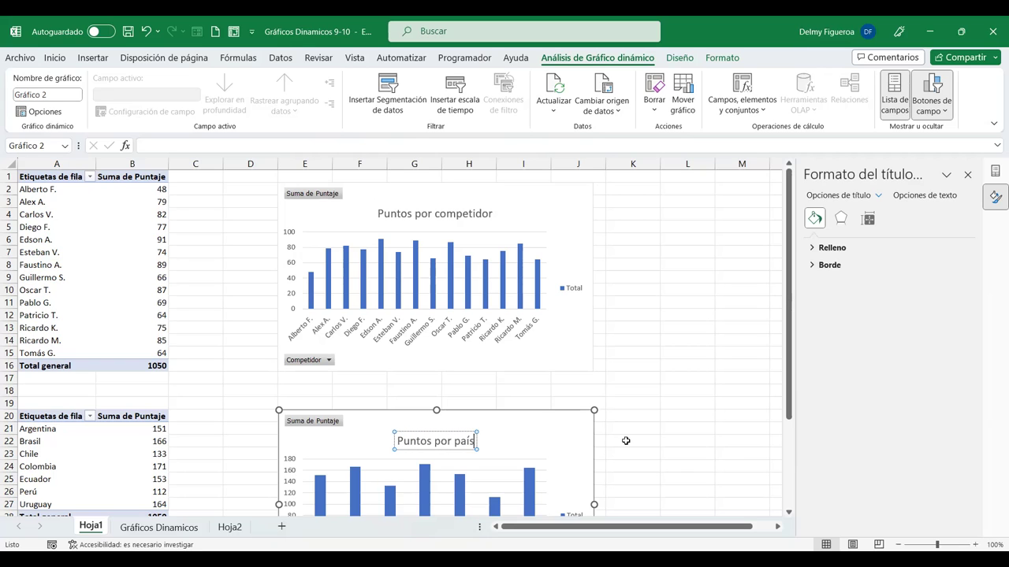
left_click(693, 377)
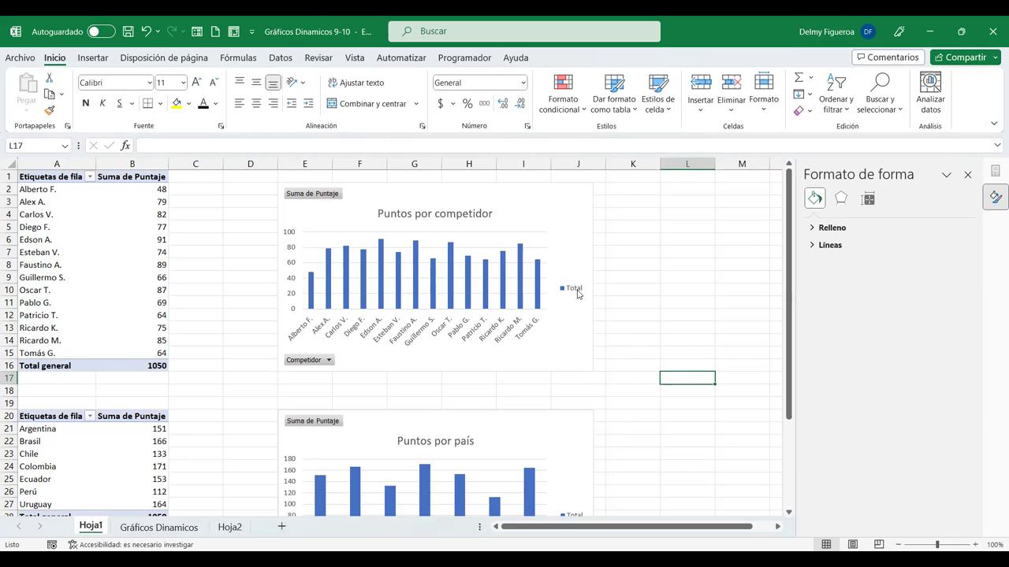
Delete the Total legend from each of the two Hoja1 pivot charts
scroll(576, 293, "down", 2)
scroll(577, 293, "down", 1)
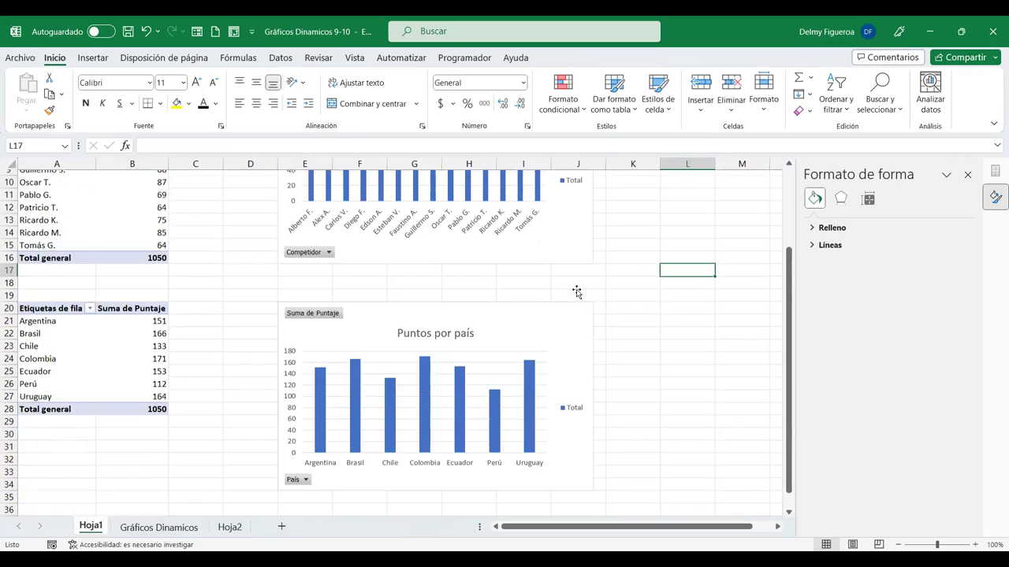
scroll(577, 292, "up", 3)
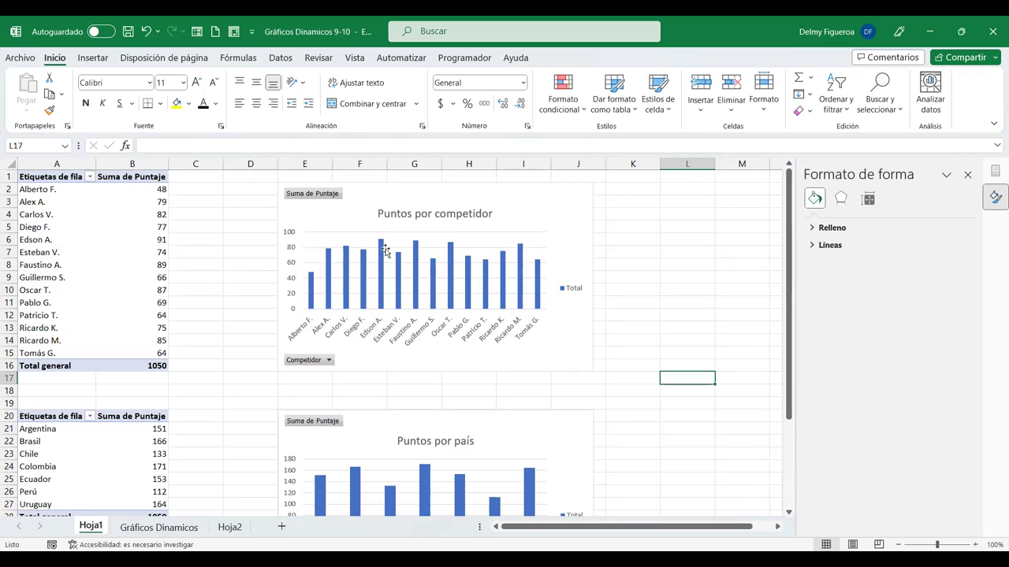
left_click(575, 290)
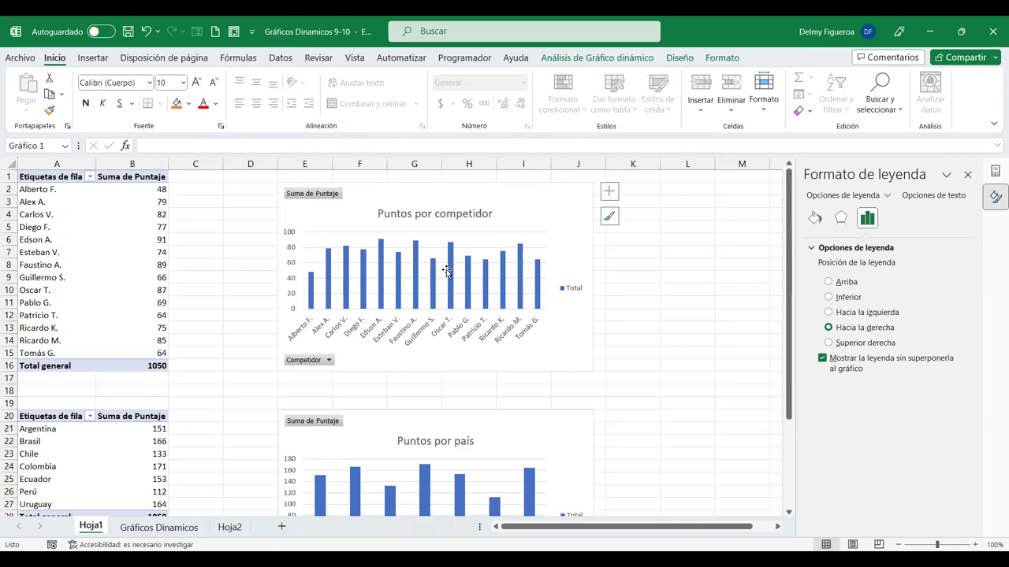
left_click(512, 352)
scroll(518, 391, "down", 2)
scroll(518, 395, "down", 2)
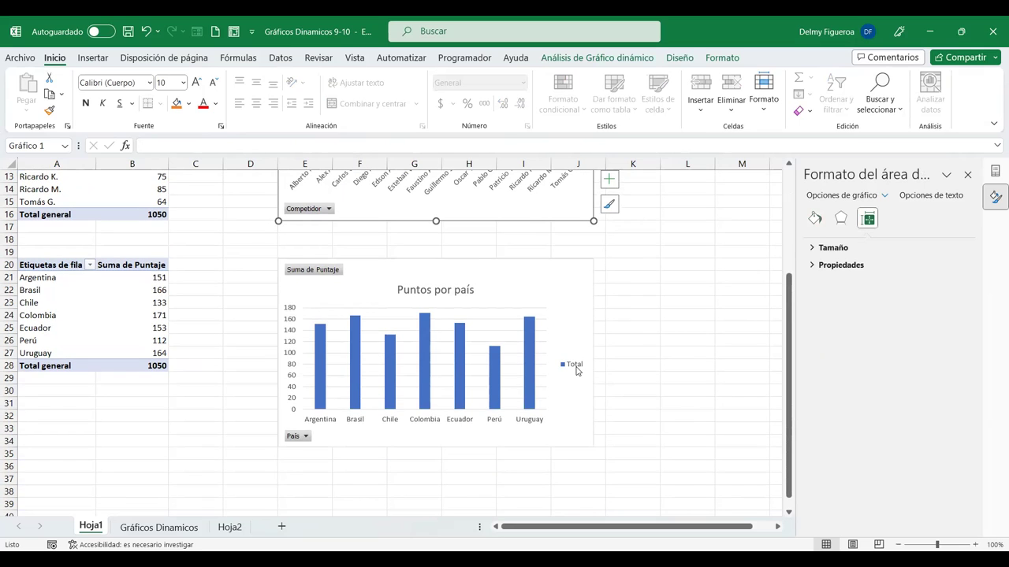
left_click(574, 366)
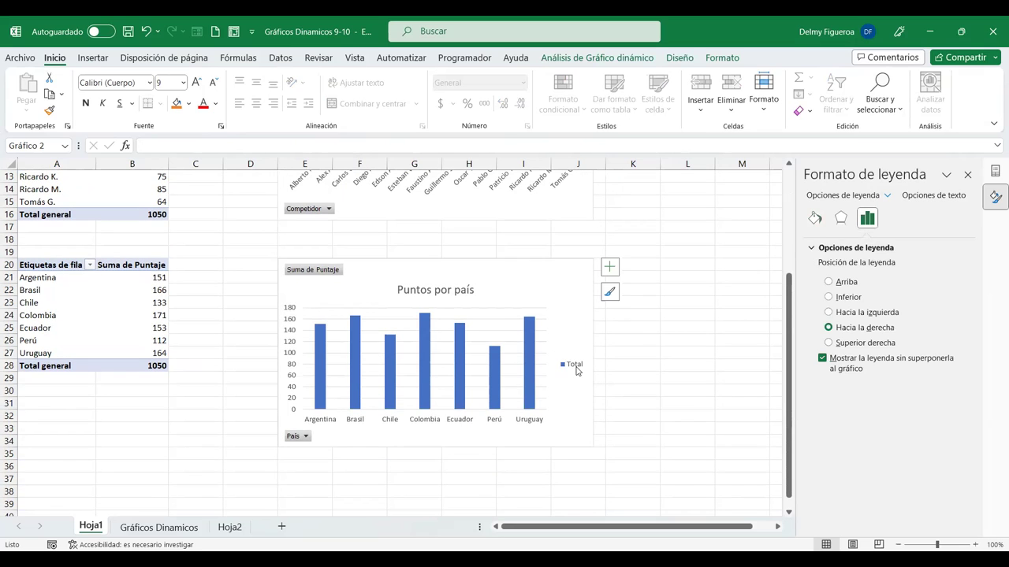
key("Delete")
Return to the Gráficos Dinamicos data sheet
scroll(564, 360, "up", 3)
scroll(473, 354, "up", 1)
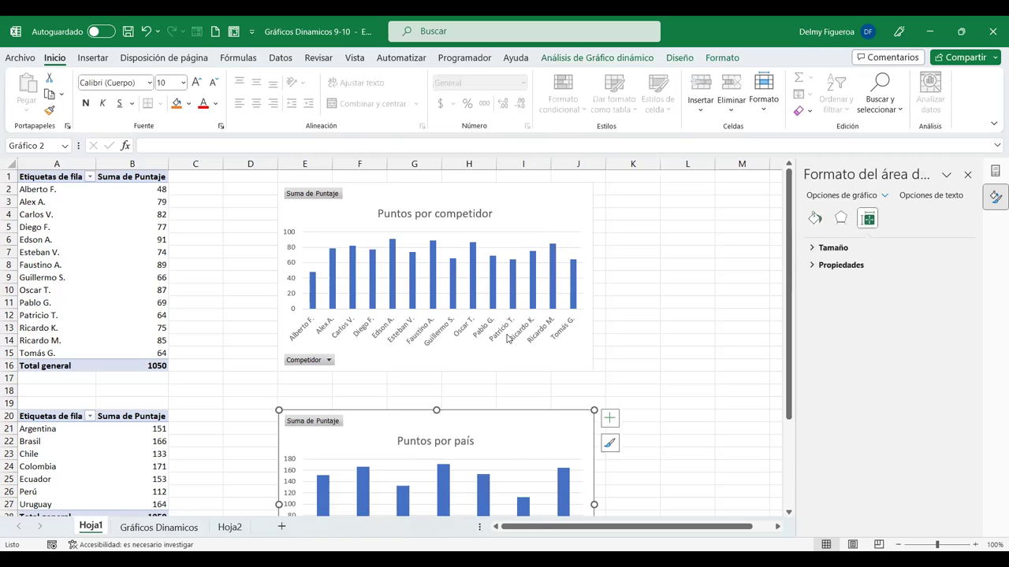
scroll(126, 366, "down", 3)
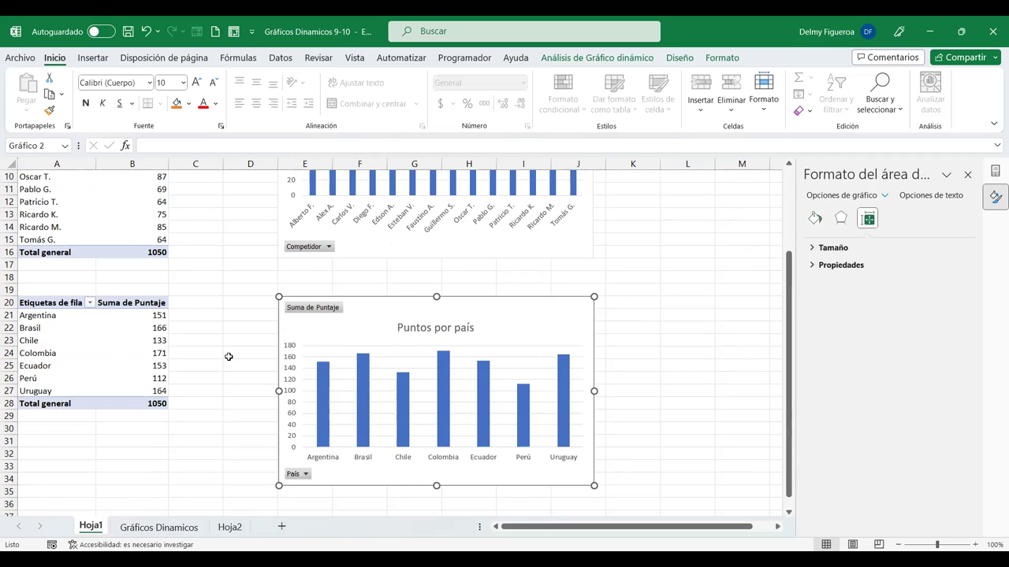
scroll(453, 252, "up", 3)
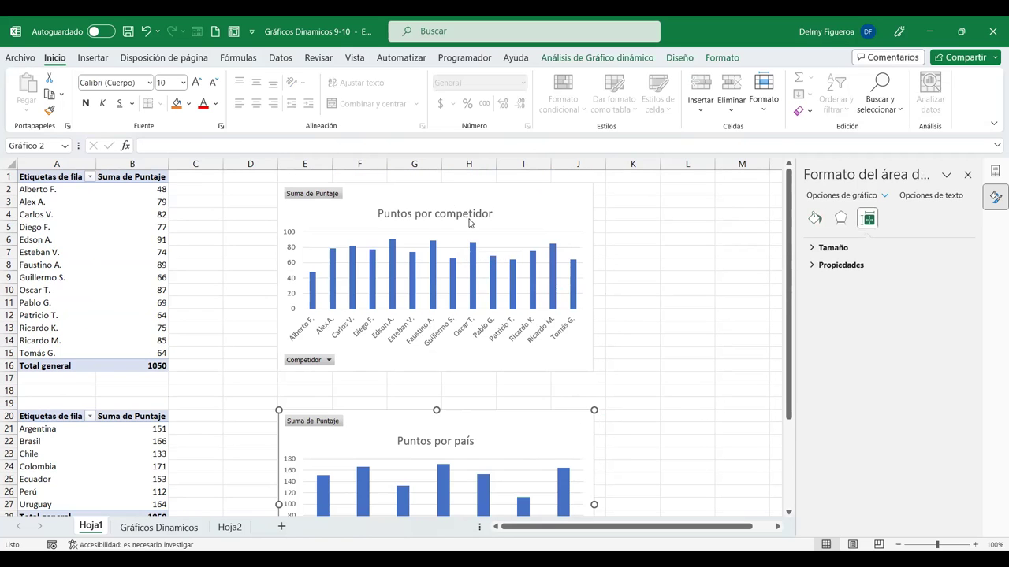
scroll(468, 223, "down", 2)
scroll(293, 446, "down", 1)
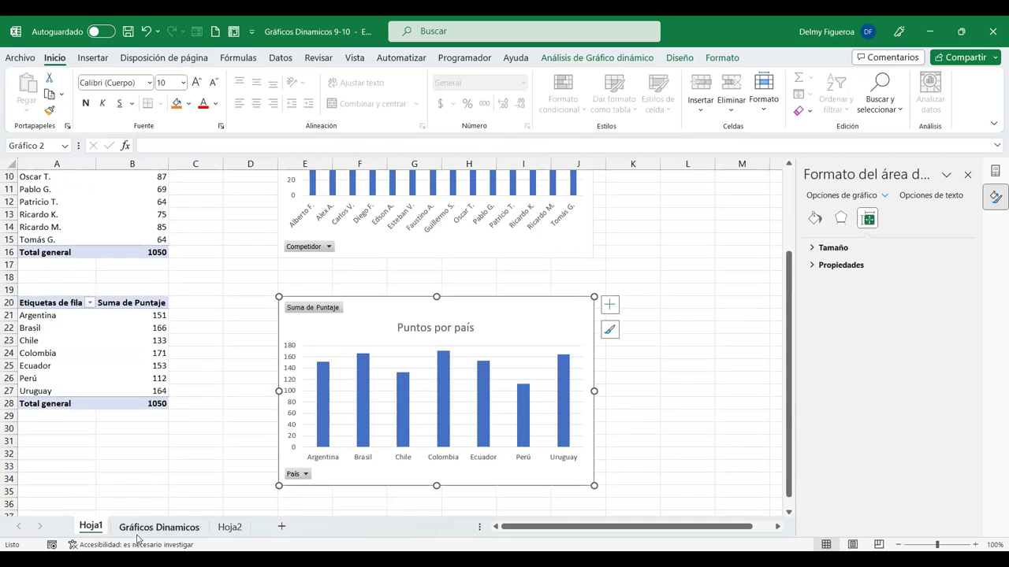
left_click(159, 527)
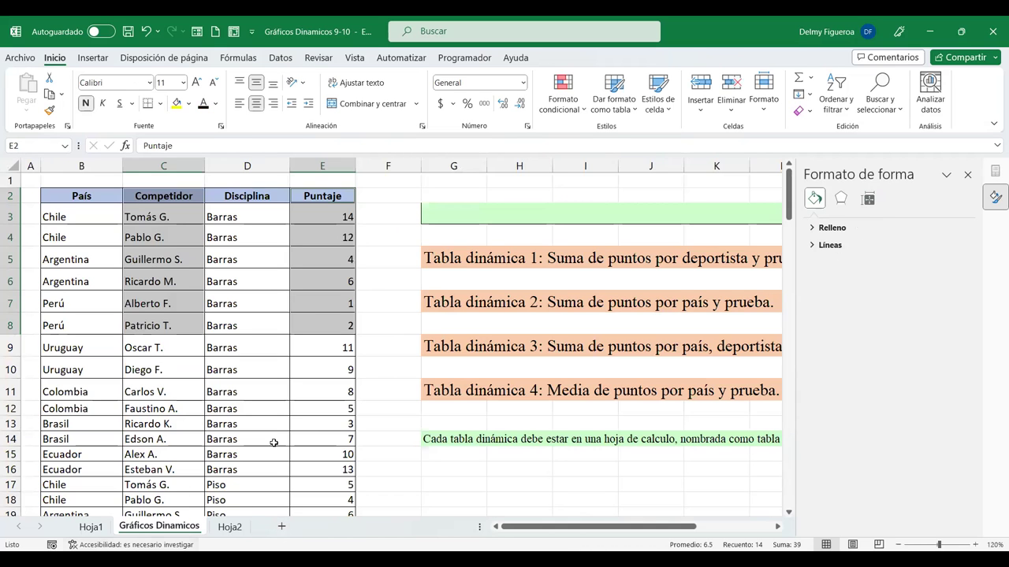
Insert a new pivot chart from the data, placed on Hoja1 at cell A38
left_click(220, 369)
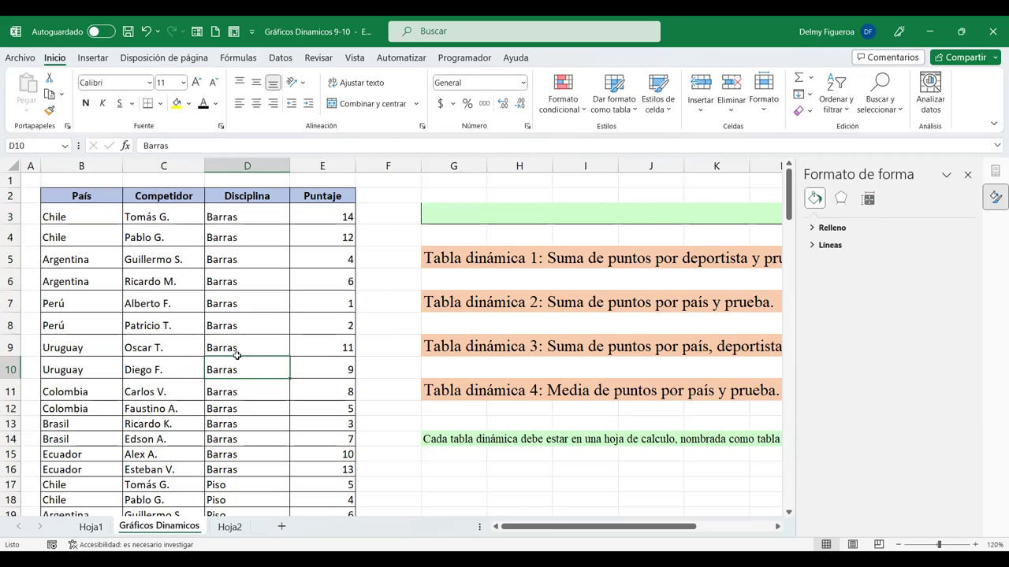
left_click(95, 59)
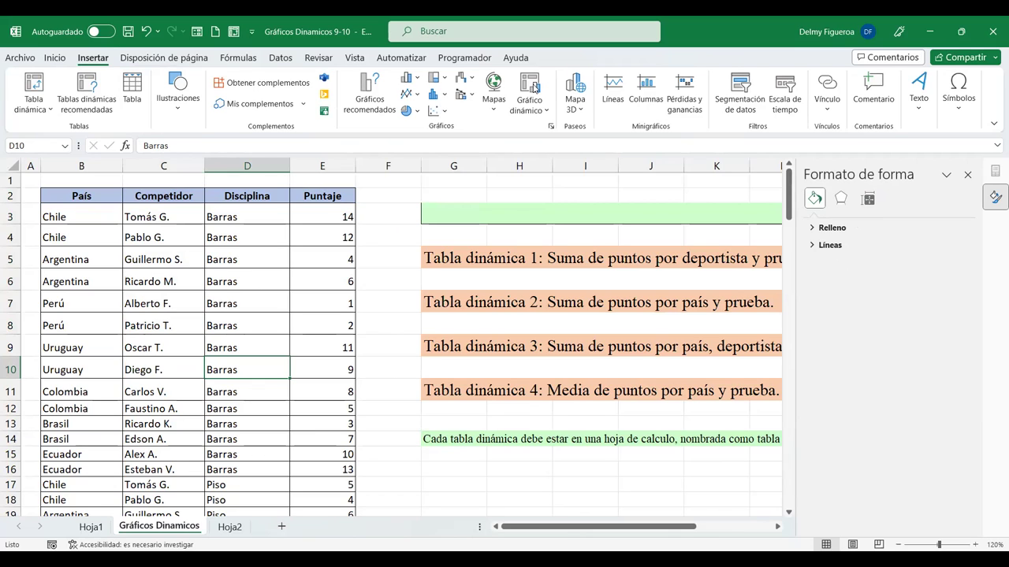
left_click(532, 86)
left_click(579, 211)
left_click(673, 227)
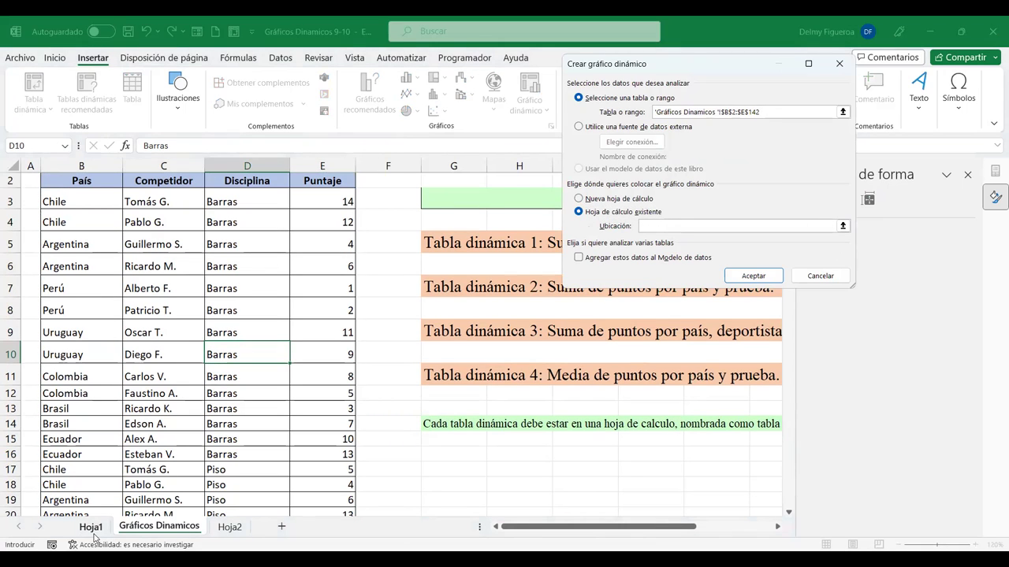
left_click(91, 526)
scroll(425, 362, "down", 3)
scroll(382, 380, "down", 3)
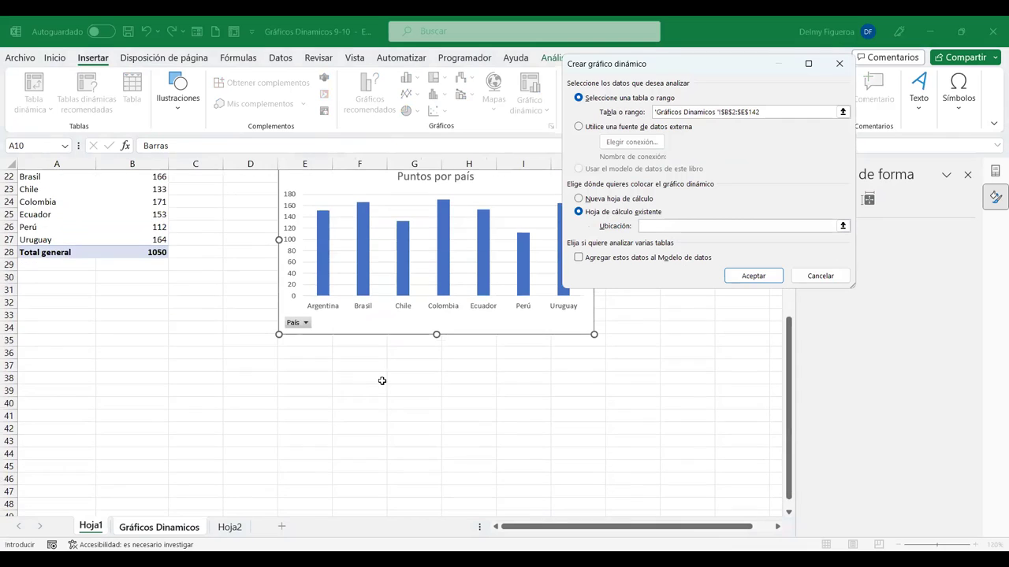
left_click(32, 380)
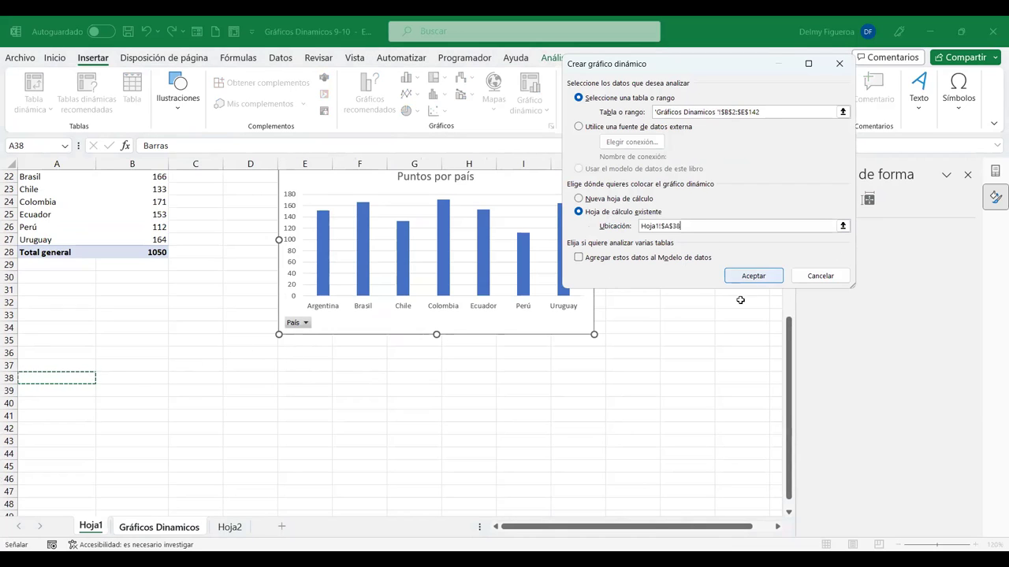
left_click(752, 276)
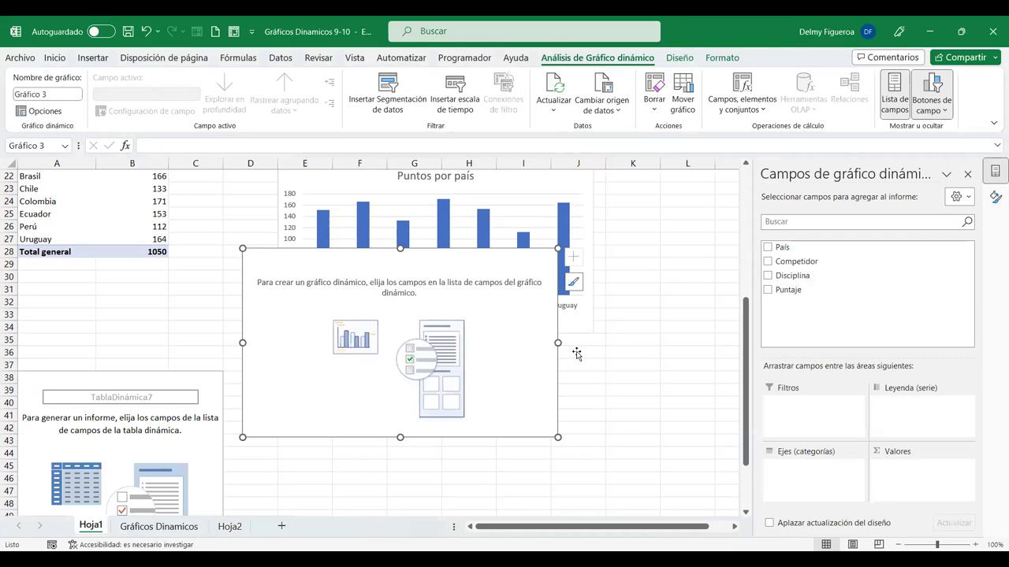
Move the empty chart below the others and add Puntaje values by Disciplina
left_click_drag(478, 250, 513, 374)
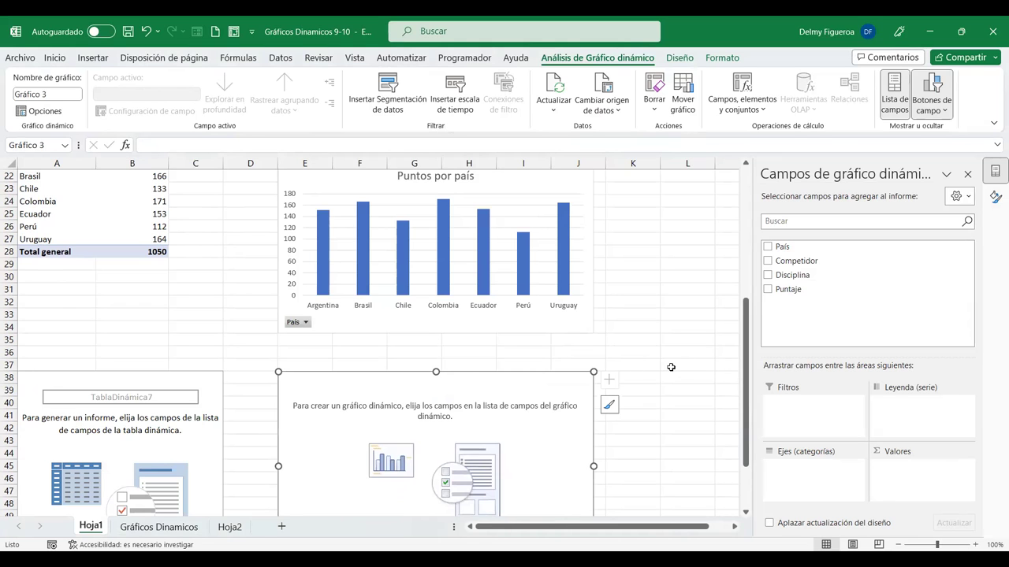
scroll(670, 367, "up", 5)
scroll(671, 365, "up", 1)
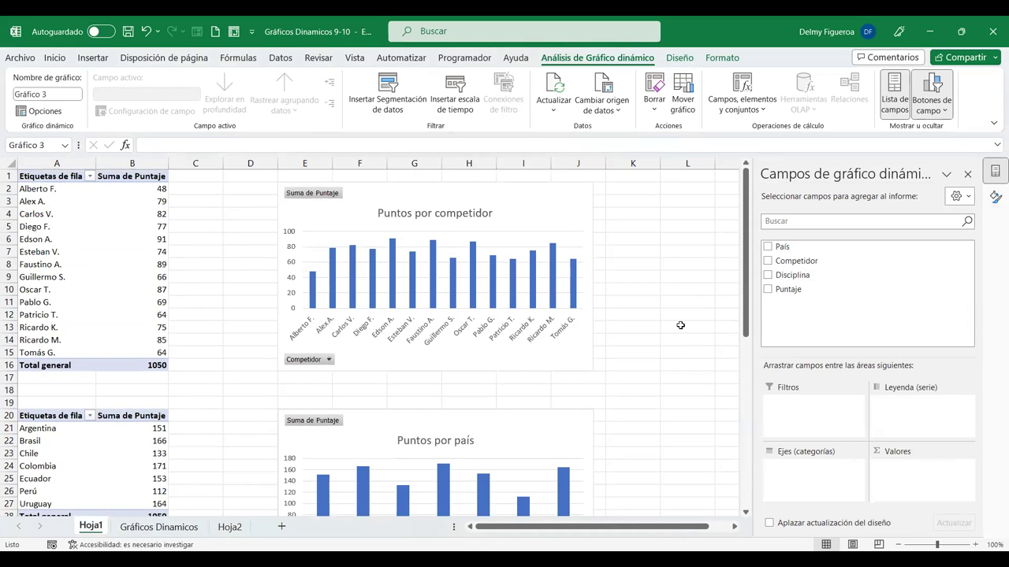
scroll(673, 355, "down", 5)
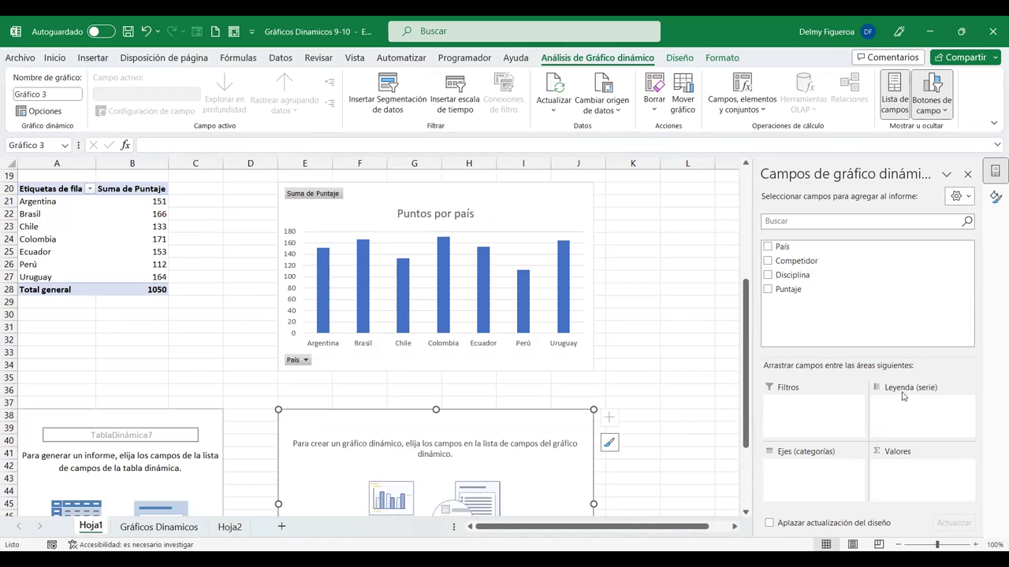
left_click(767, 290)
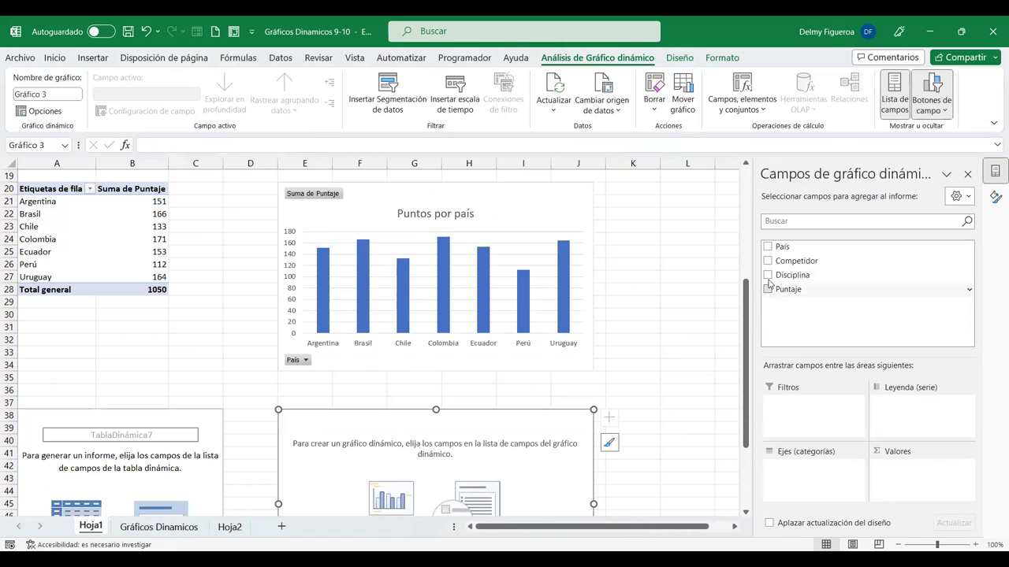
left_click(768, 275)
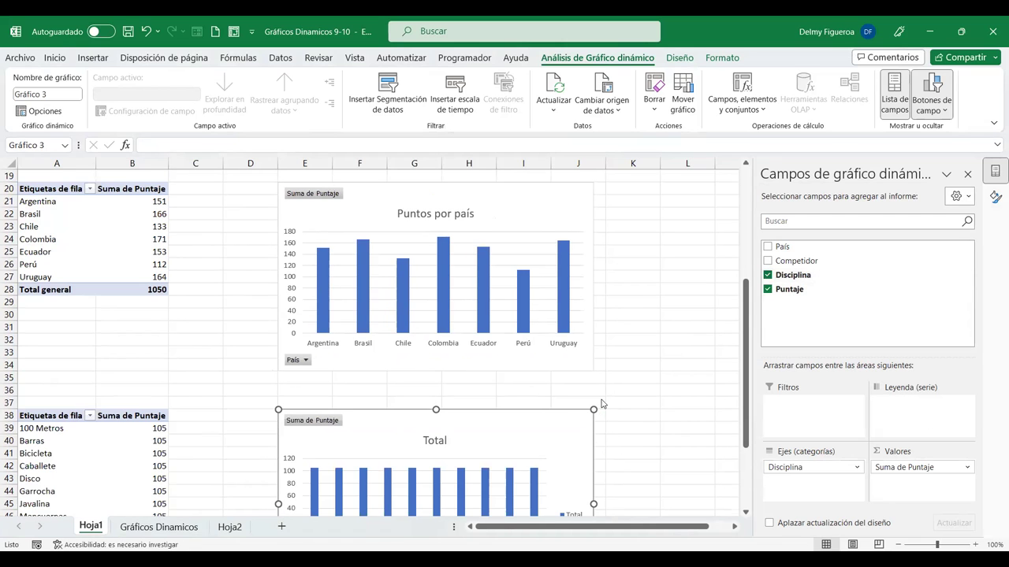
scroll(605, 403, "down", 1)
scroll(605, 403, "down", 1)
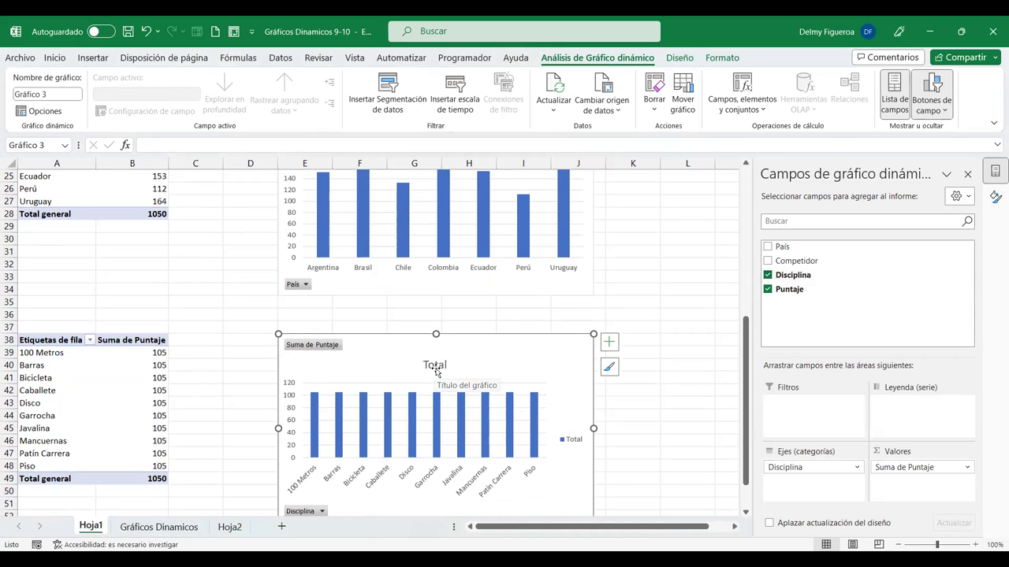
scroll(531, 385, "up", 5)
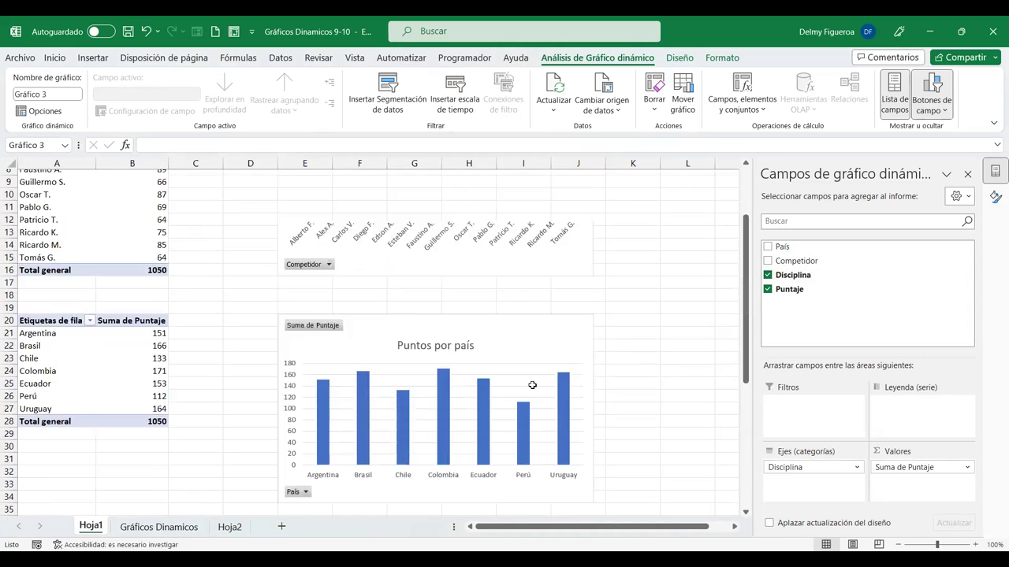
scroll(531, 387, "down", 2)
scroll(513, 394, "down", 2)
Replace the third chart's 'Total' title with 'Puntos por disciplina' and deselect it
left_click(442, 402)
double_click(442, 403)
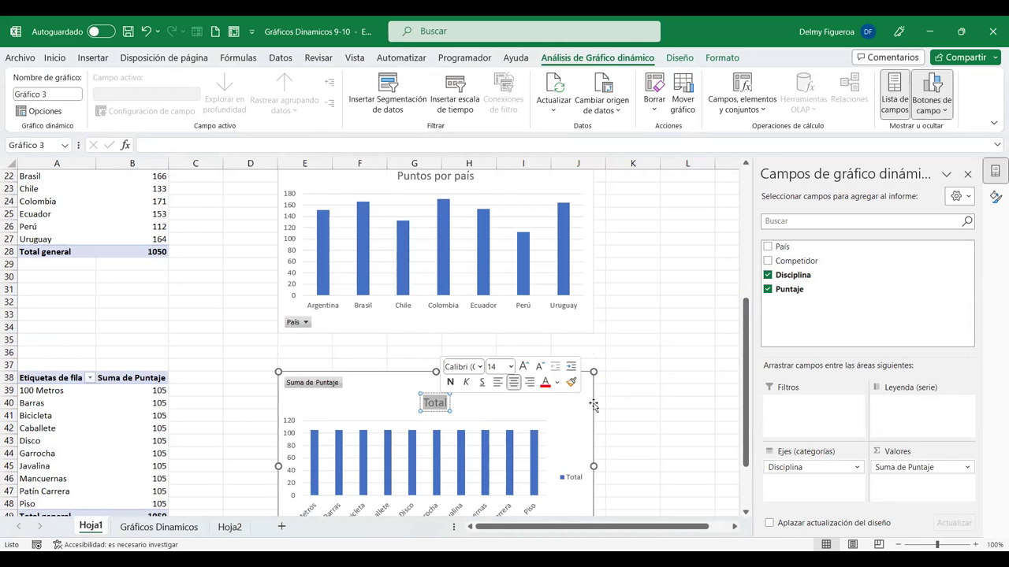
type("Puntos por disciplina")
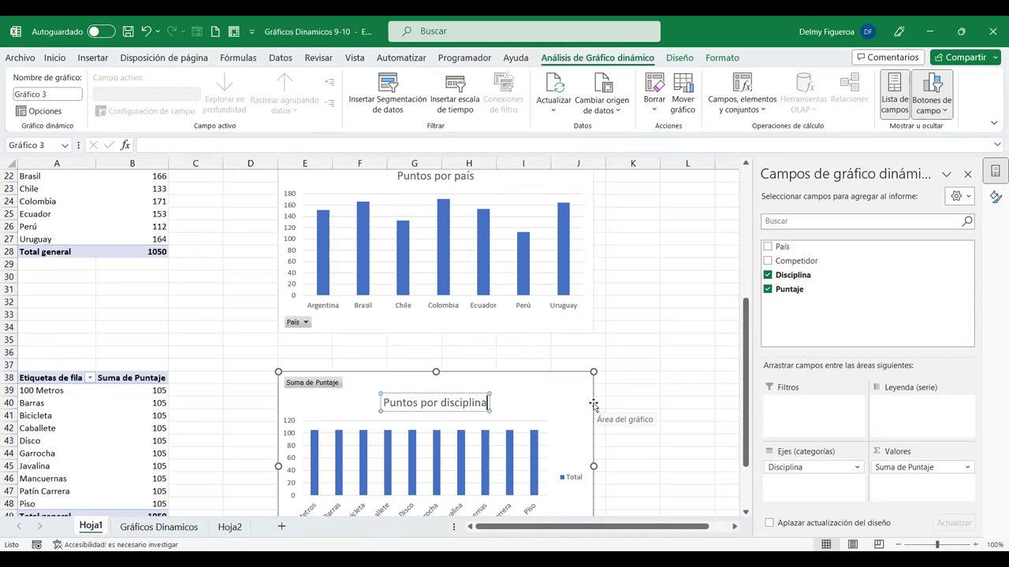
left_click(208, 423)
scroll(154, 421, "down", 2)
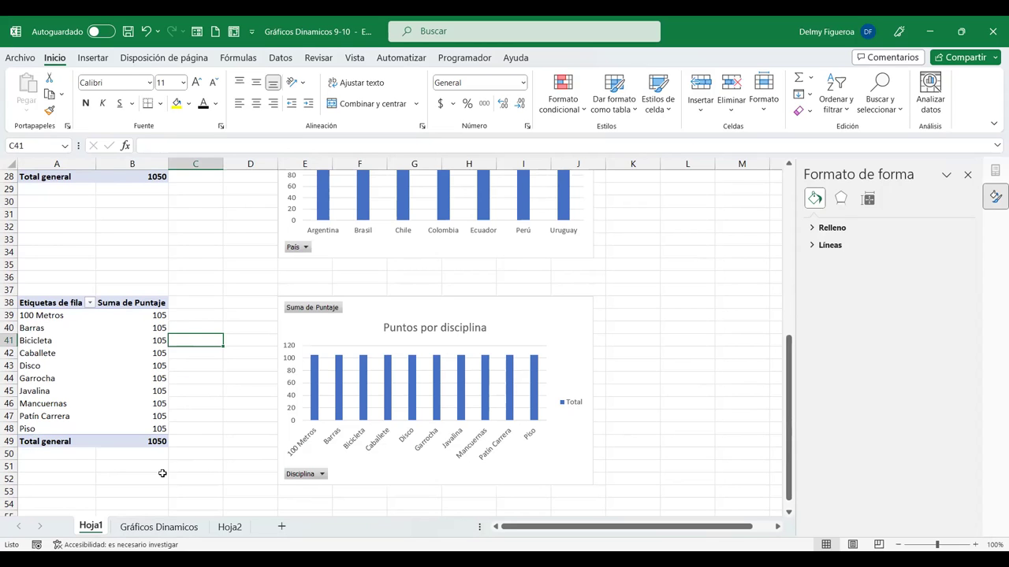
On Gráficos Dinamicos, revise Puntaje in E4 and E19, set E33 to 10 and E50 to 12
left_click(164, 526)
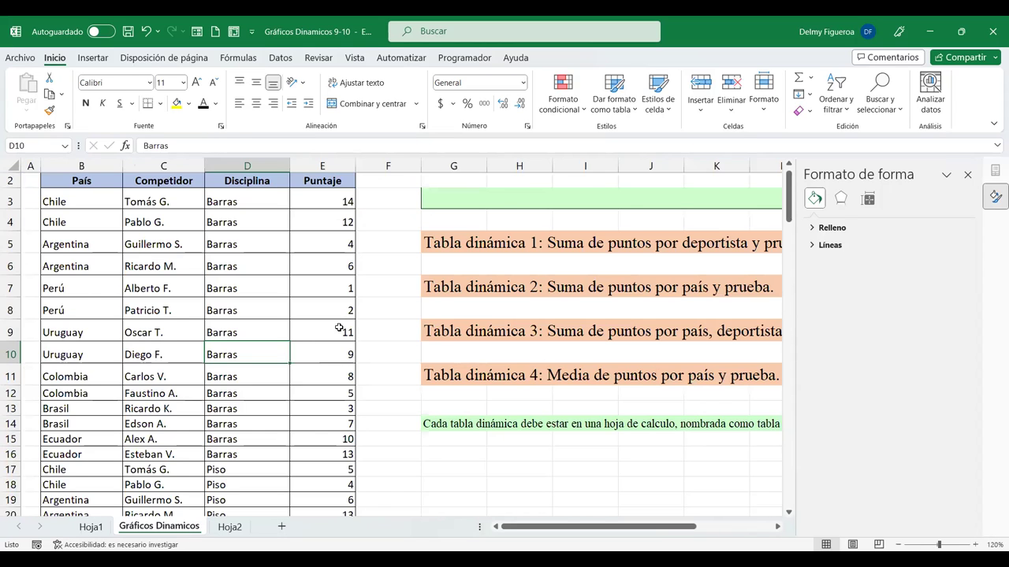
left_click(335, 237)
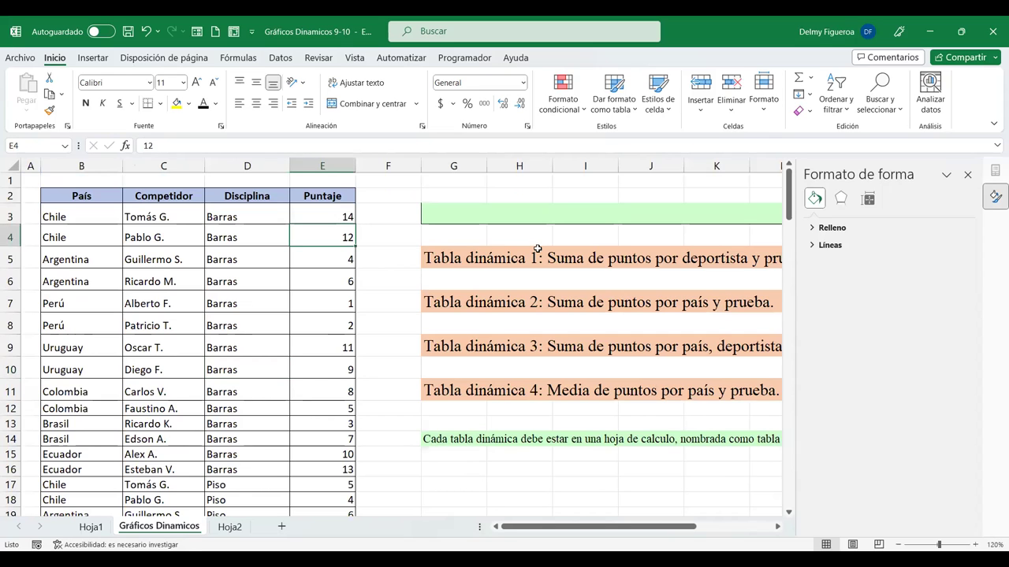
key("Down")
scroll(418, 383, "down", 2)
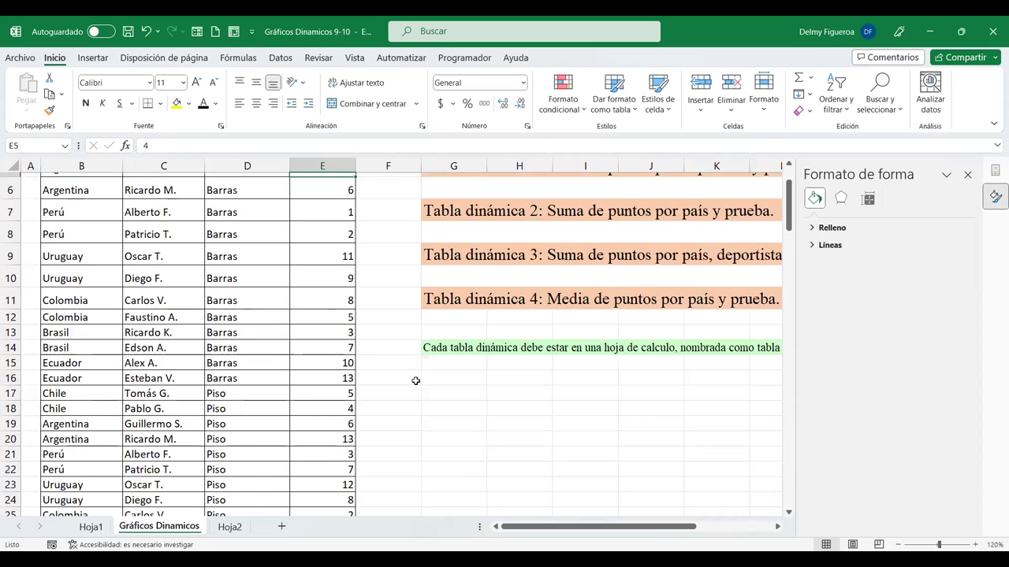
scroll(370, 357, "down", 1)
left_click(344, 330)
key("Down")
scroll(316, 377, "down", 4)
left_click(325, 368)
type("10")
key("Return")
scroll(325, 367, "down", 2)
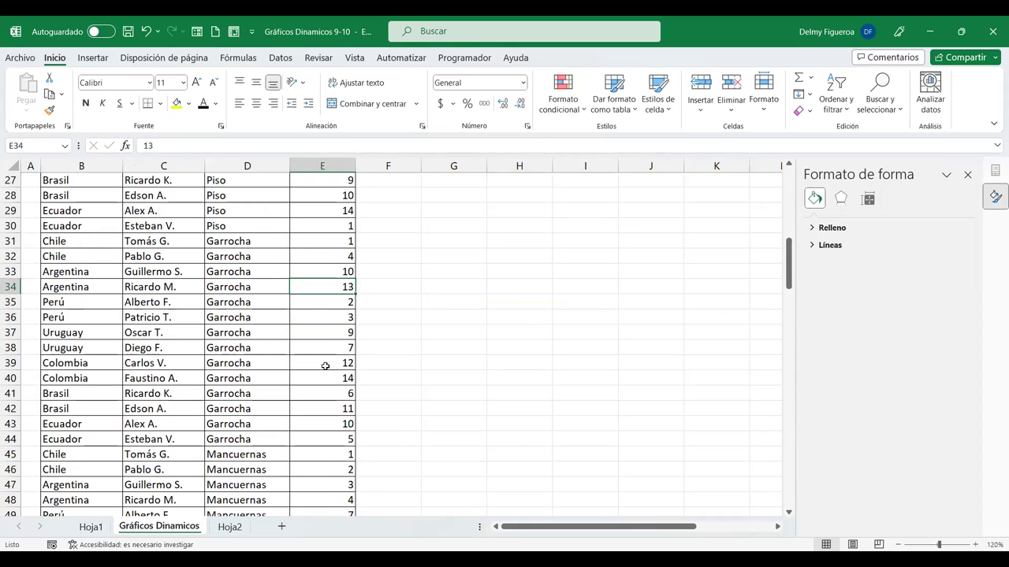
scroll(332, 471, "down", 2)
left_click(317, 439)
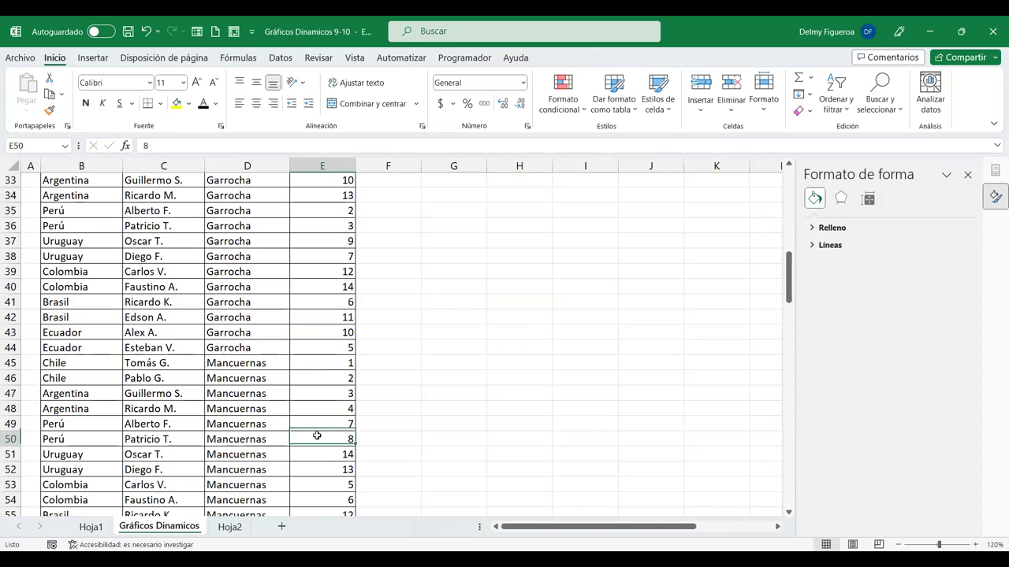
type("12")
key("Return")
Change more scores: E67, E84 to 2, E95 to 10, E113 to 2, E132 to 7
scroll(319, 386, "down", 4)
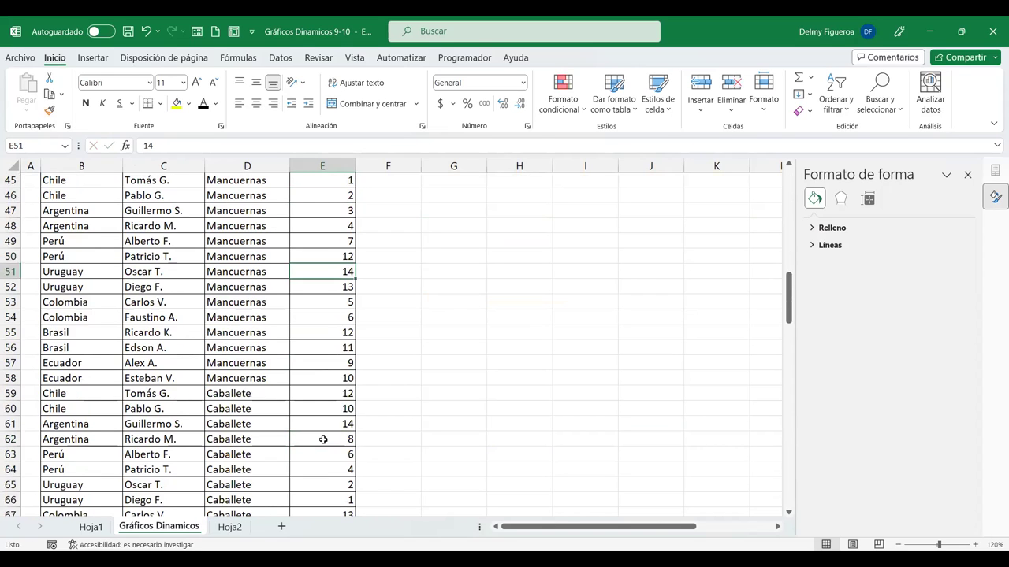
scroll(322, 422, "down", 2)
left_click(323, 424)
key("Return")
scroll(488, 433, "down", 3)
scroll(386, 426, "down", 3)
left_click(340, 405)
type("2")
key("Return")
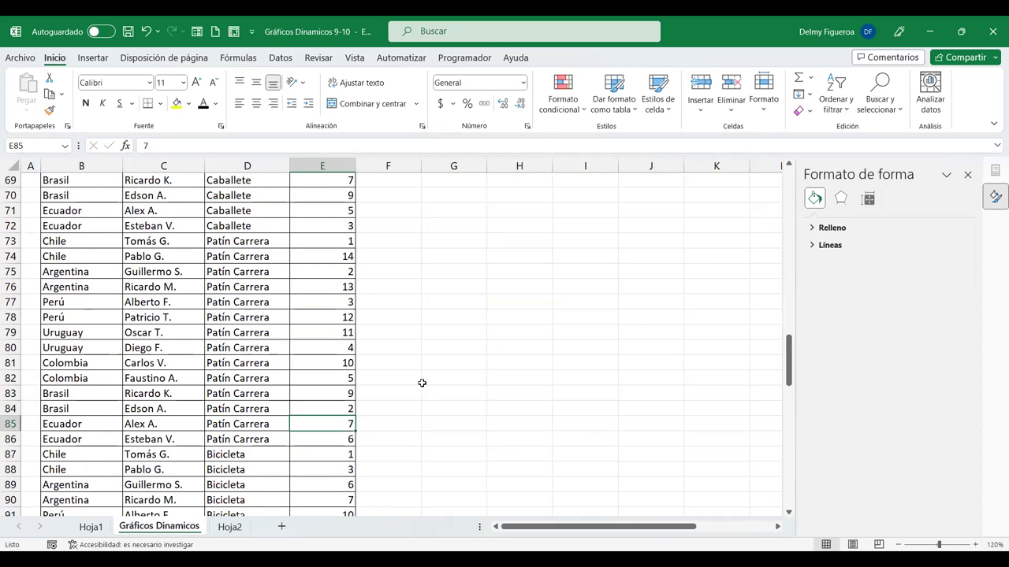
scroll(394, 383, "down", 4)
left_click(321, 391)
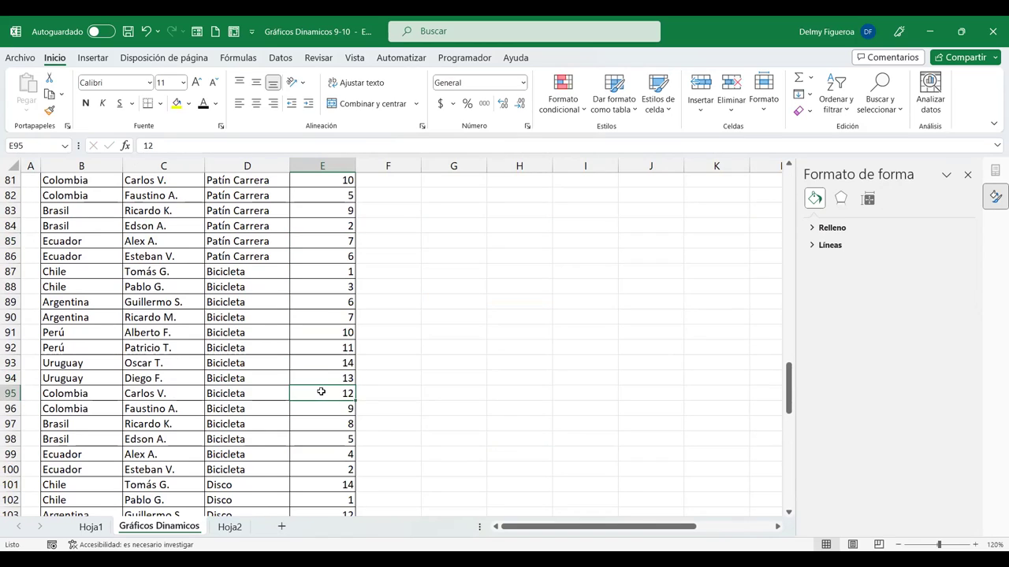
type("10")
key("Return")
scroll(322, 391, "down", 6)
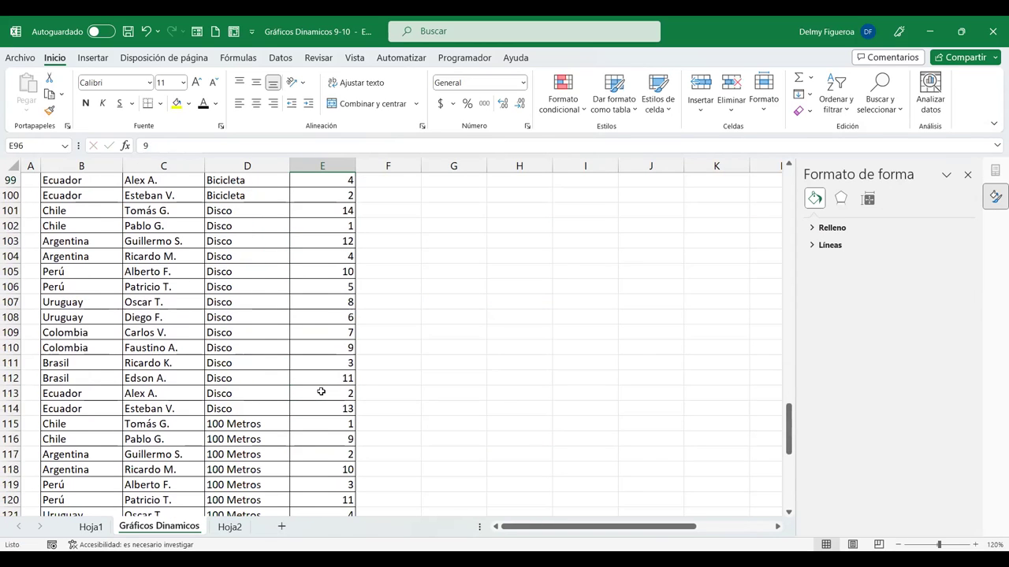
left_click(322, 391)
type("2")
key("Return")
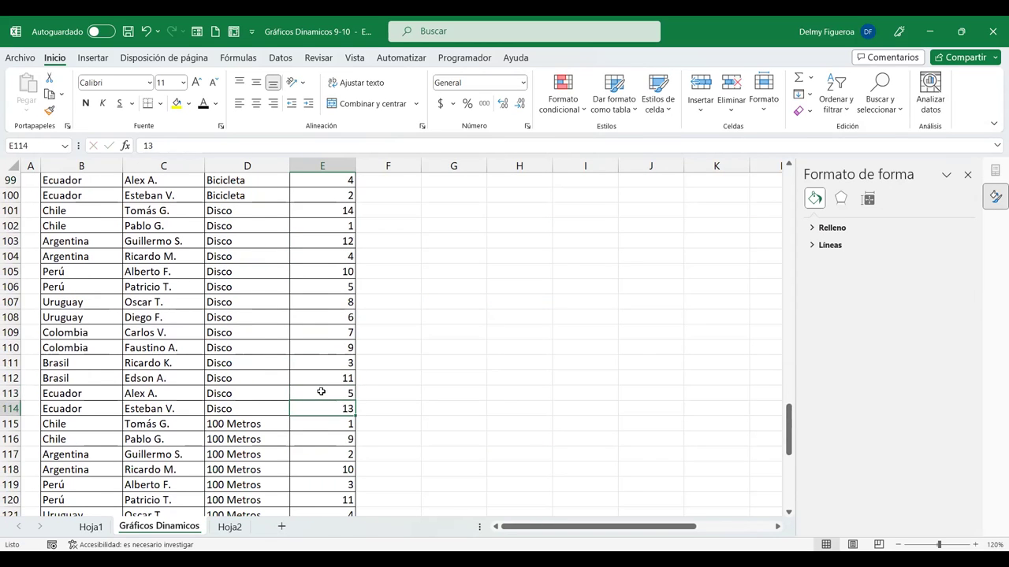
scroll(324, 386, "down", 6)
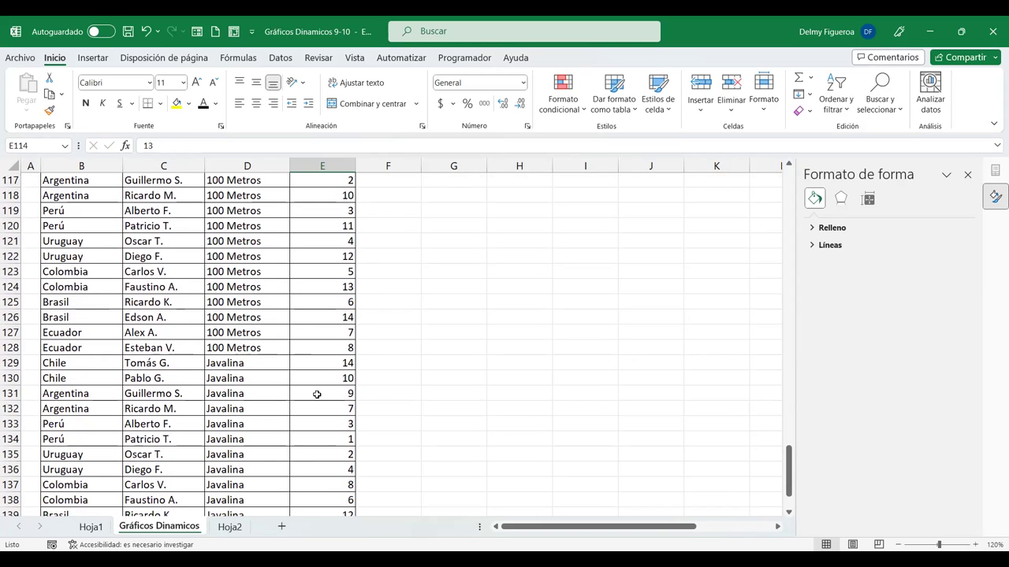
left_click(315, 406)
type("7")
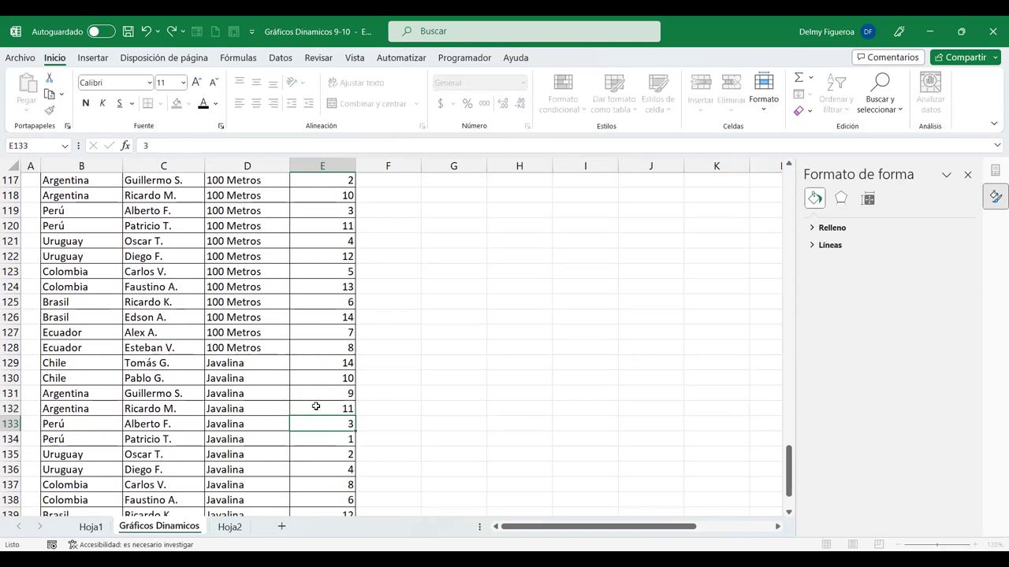
key("Return")
Scroll back to the top and return to the Hoja1 sheet
scroll(315, 409, "down", 6)
scroll(315, 408, "up", 4)
scroll(315, 409, "up", 2)
scroll(315, 408, "up", 18)
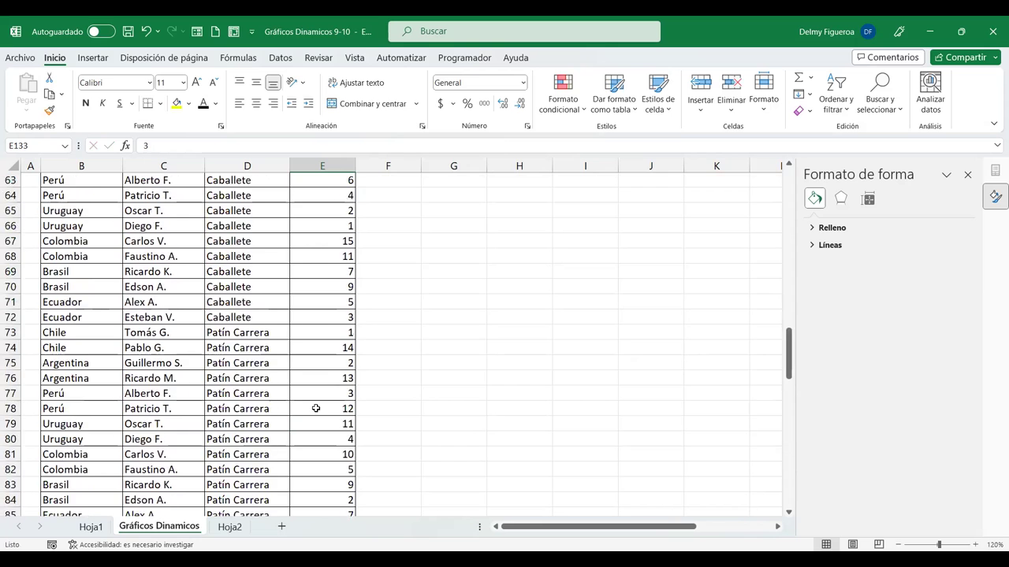
scroll(315, 408, "up", 19)
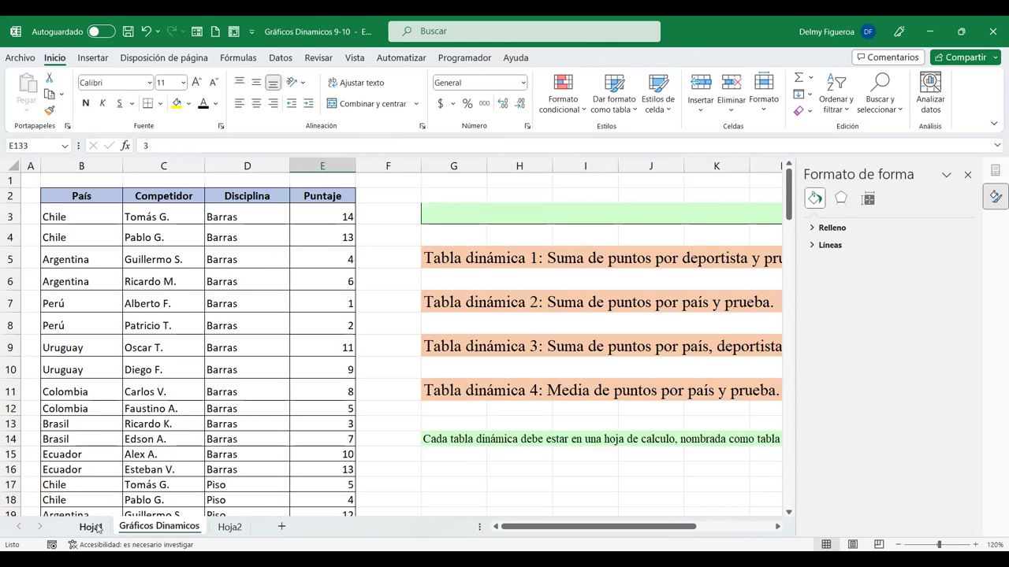
left_click(90, 527)
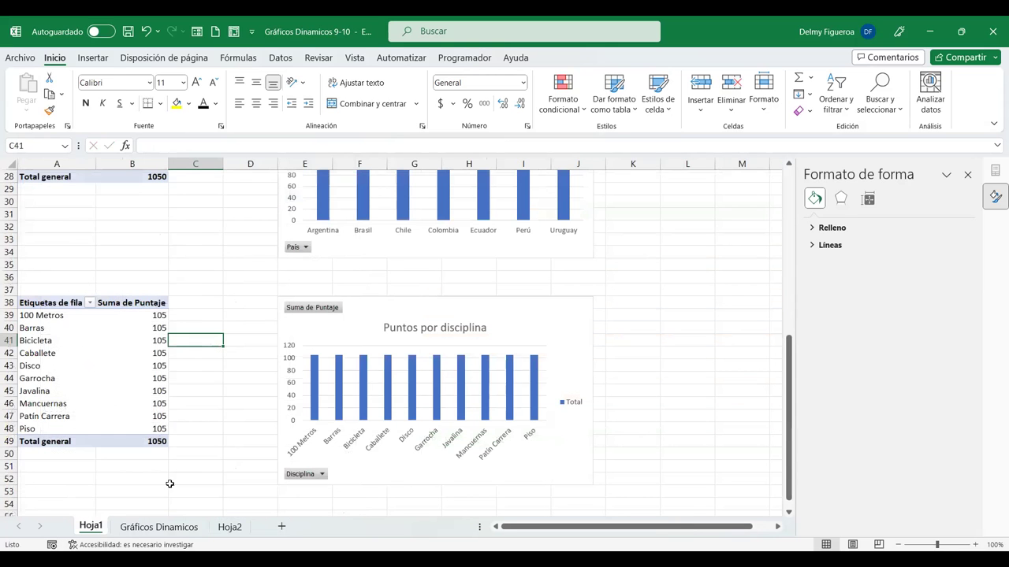
Refresh the discipline pivot chart so its totals reflect the edited scores (99 to 111)
right_click(520, 314)
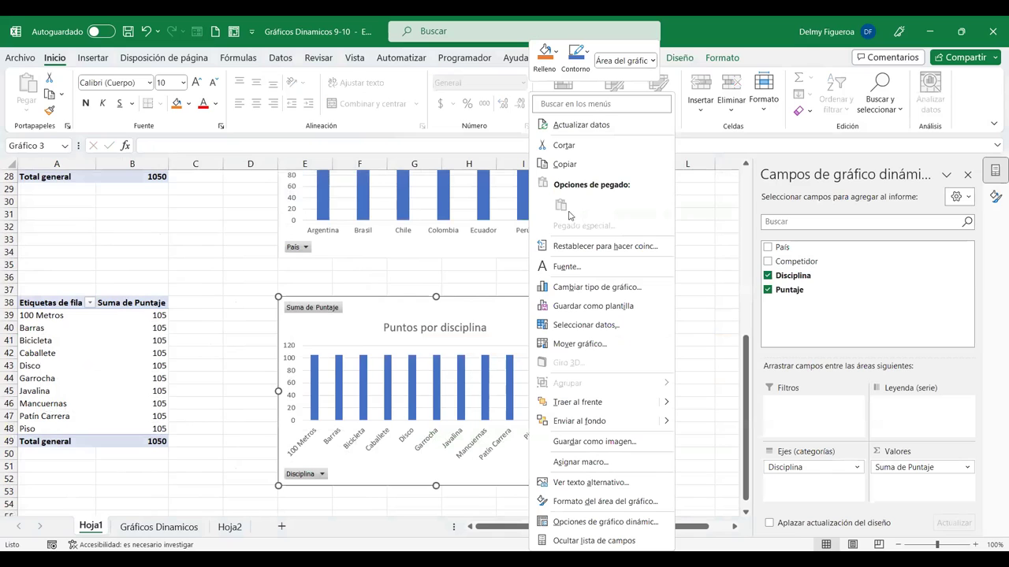
left_click(581, 125)
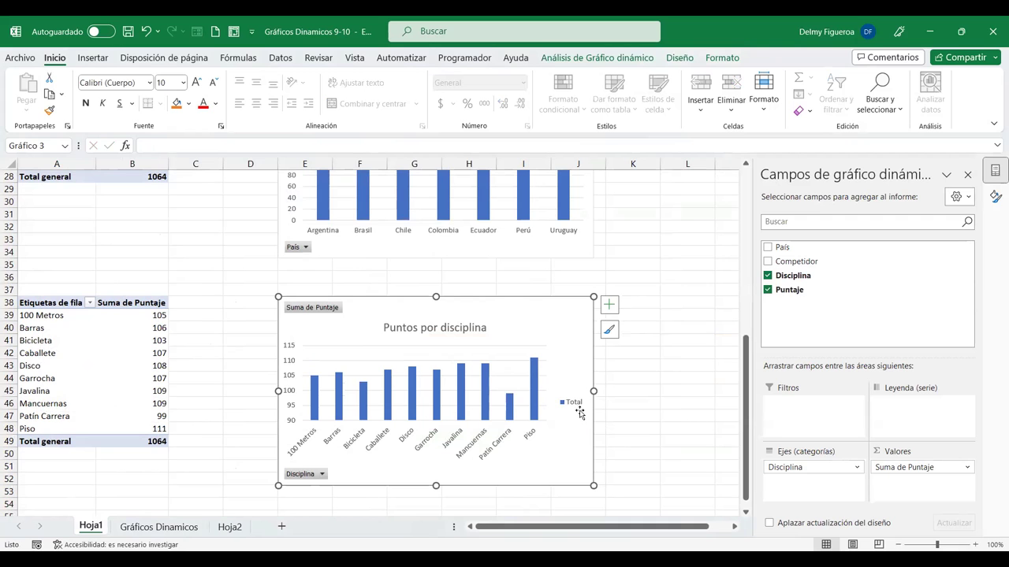
scroll(583, 417, "up", 2)
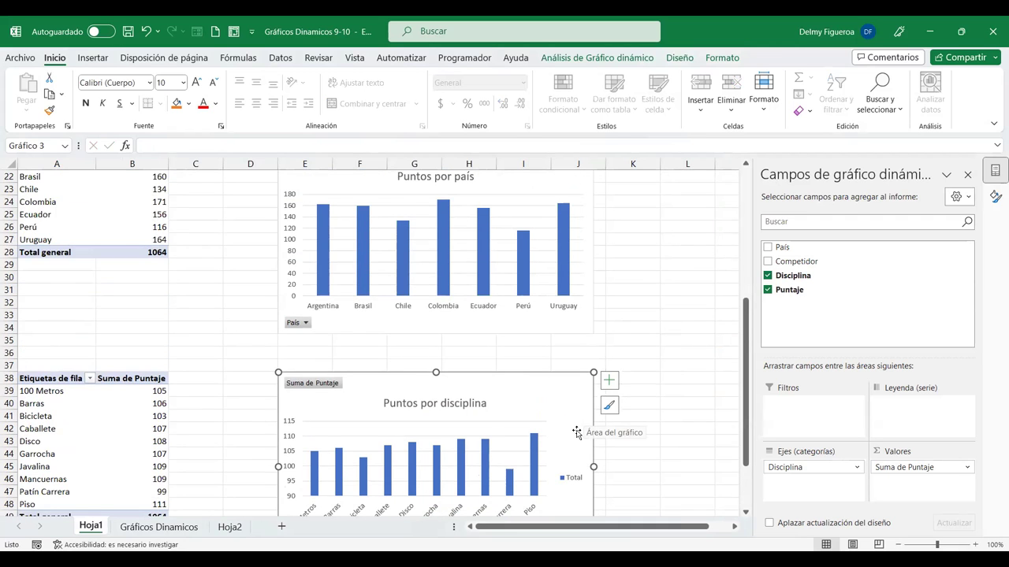
scroll(577, 432, "down", 2)
scroll(563, 431, "down", 1)
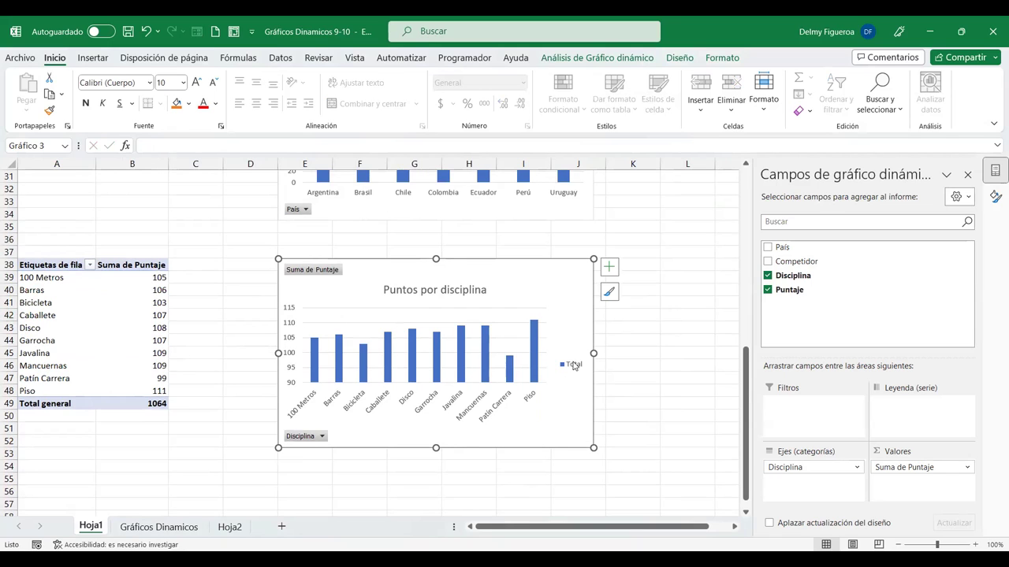
Delete the Total legend from the Puntos por disciplina chart and deselect it
left_click(580, 368)
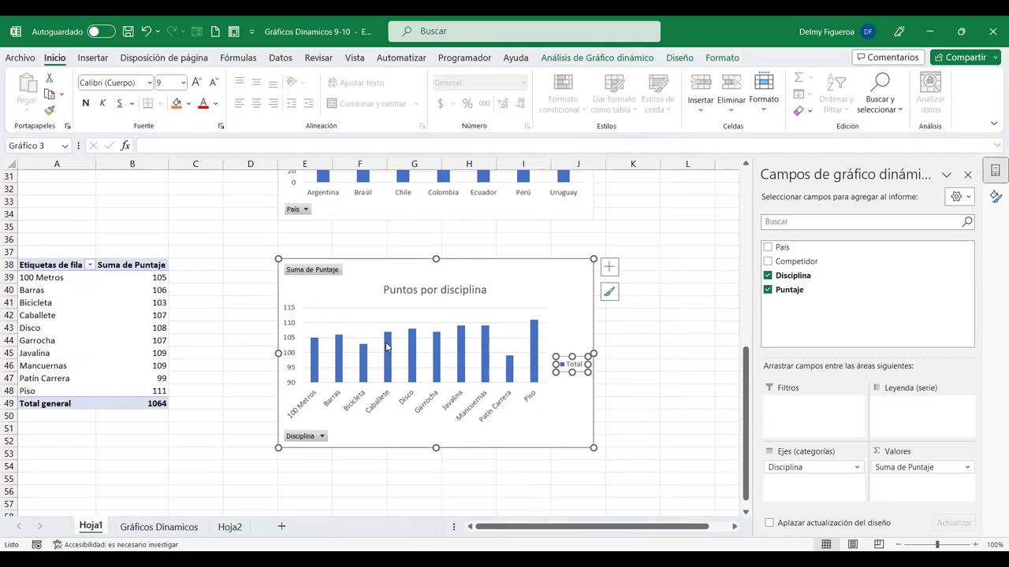
key("Delete")
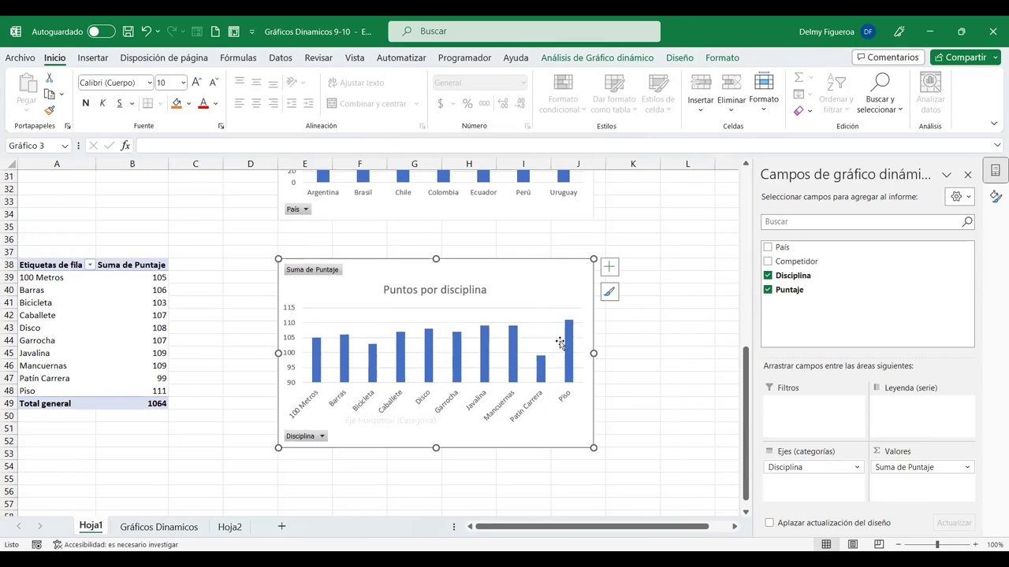
scroll(490, 405, "up", 2)
scroll(490, 405, "up", 4)
scroll(490, 403, "up", 4)
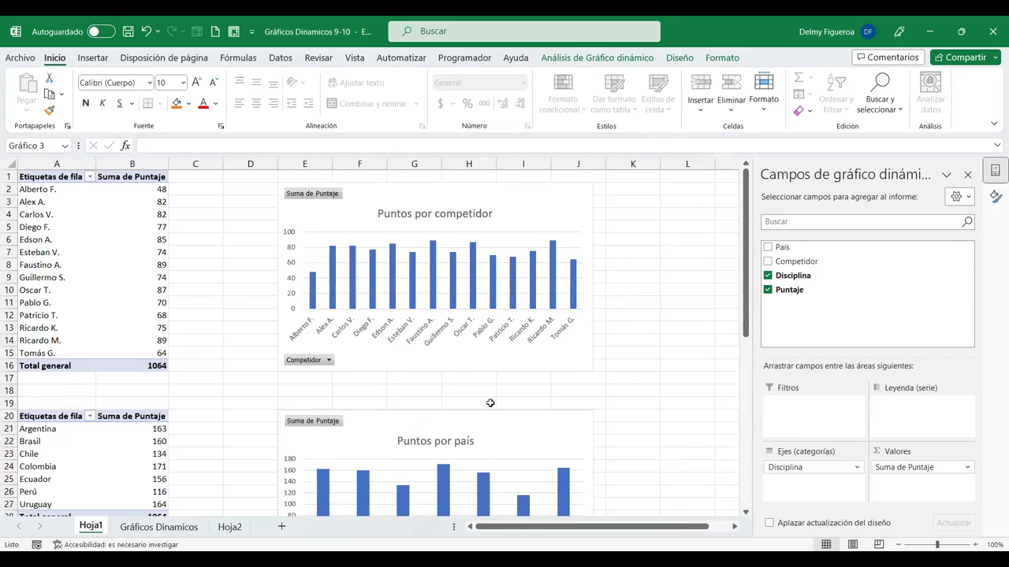
scroll(563, 350, "down", 4)
scroll(562, 350, "down", 4)
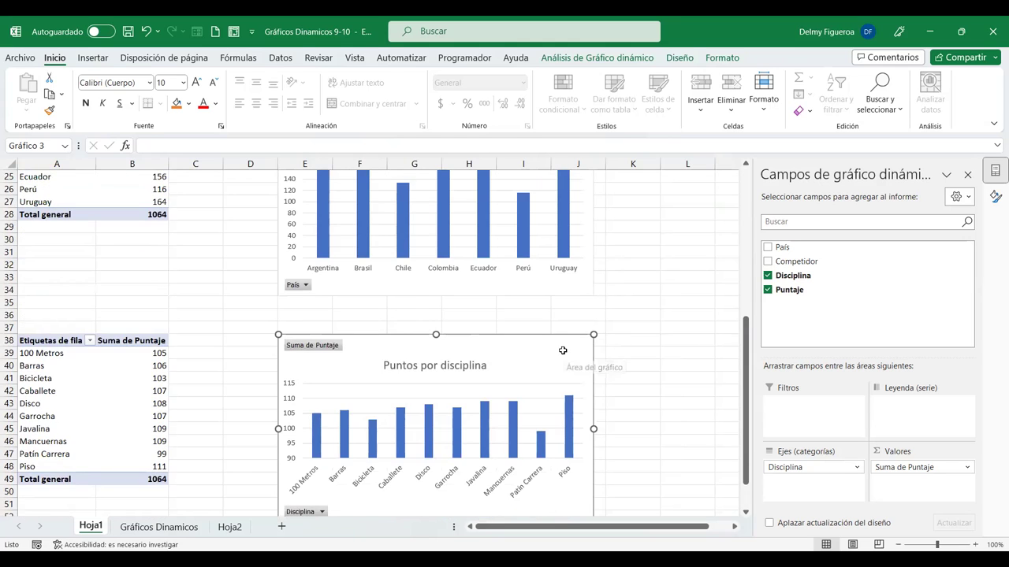
scroll(563, 350, "up", 1)
scroll(562, 350, "up", 7)
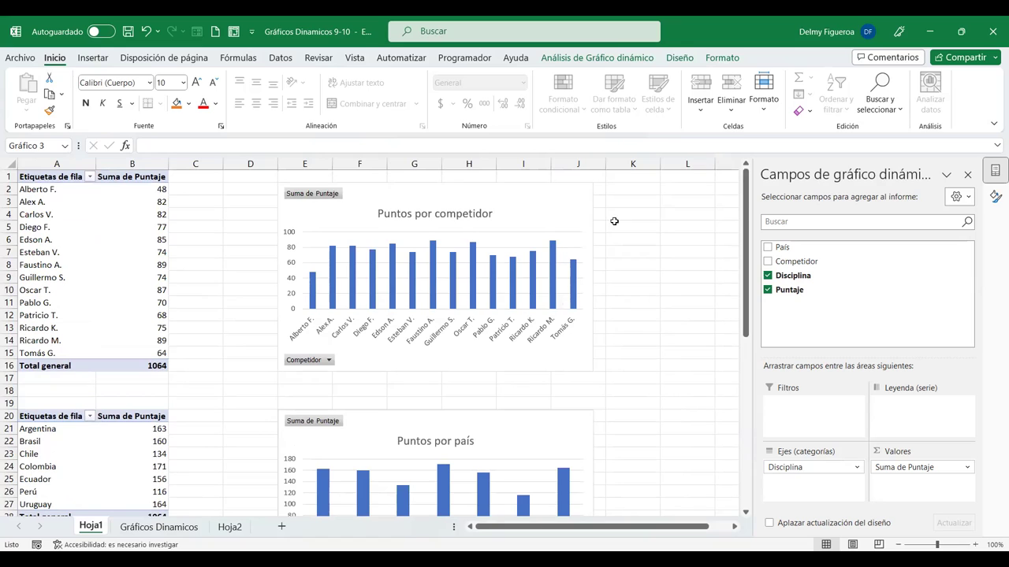
left_click(208, 184)
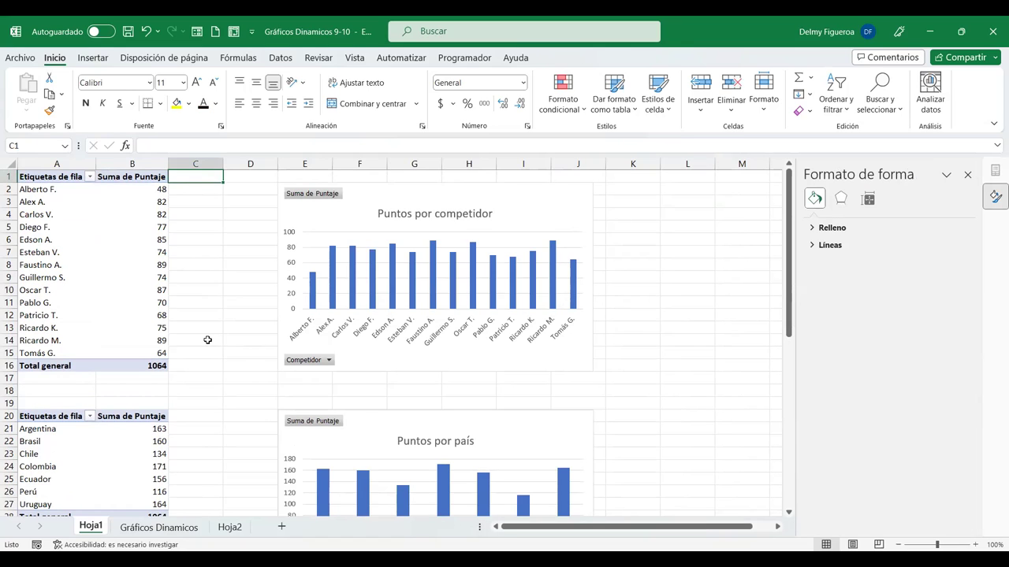
Switch to the Hoja2 sheet
scroll(445, 252, "down", 2)
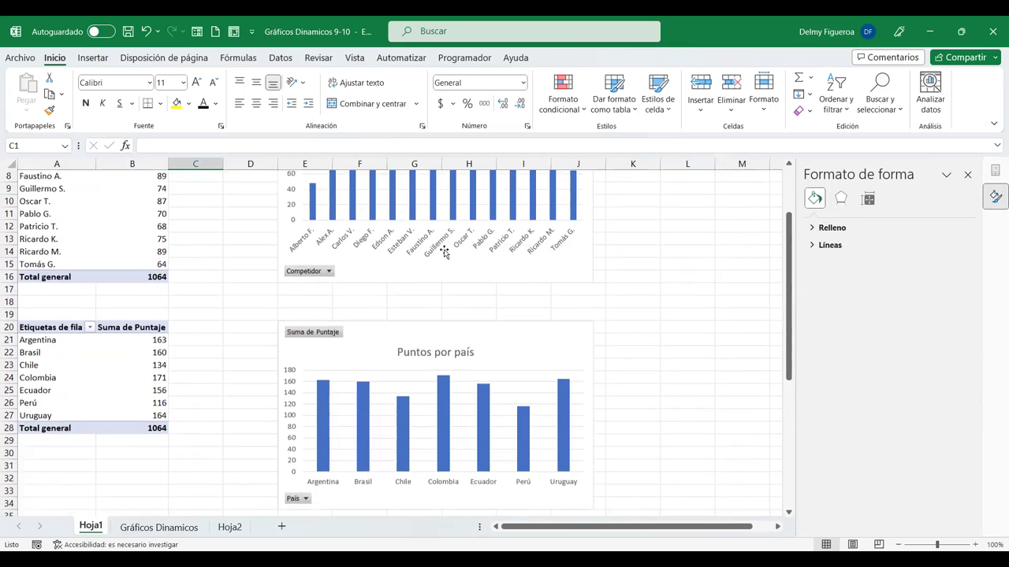
scroll(444, 252, "down", 2)
scroll(444, 253, "down", 3)
scroll(444, 252, "down", 3)
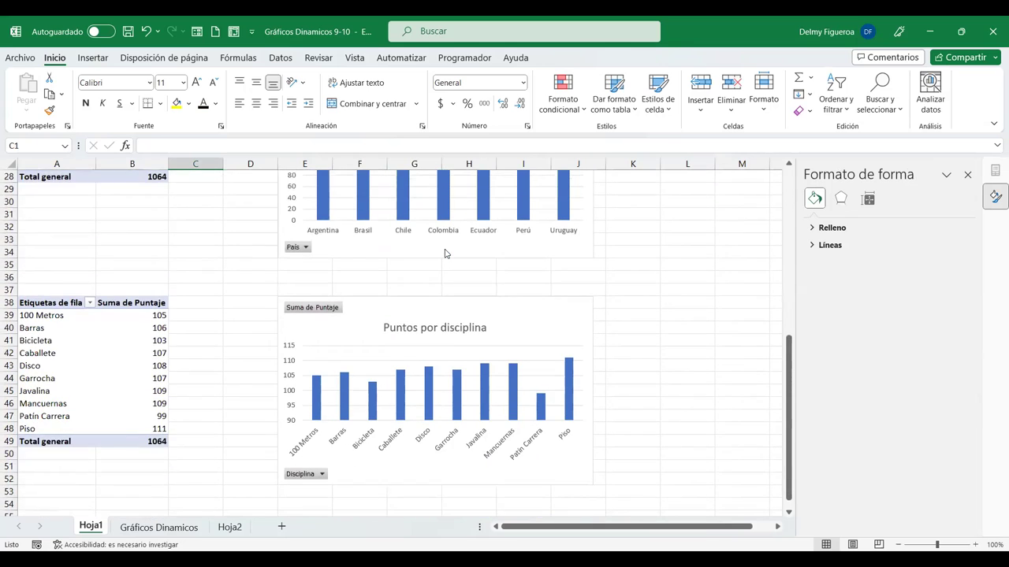
scroll(445, 253, "down", 1)
scroll(445, 252, "up", 5)
scroll(445, 252, "up", 5)
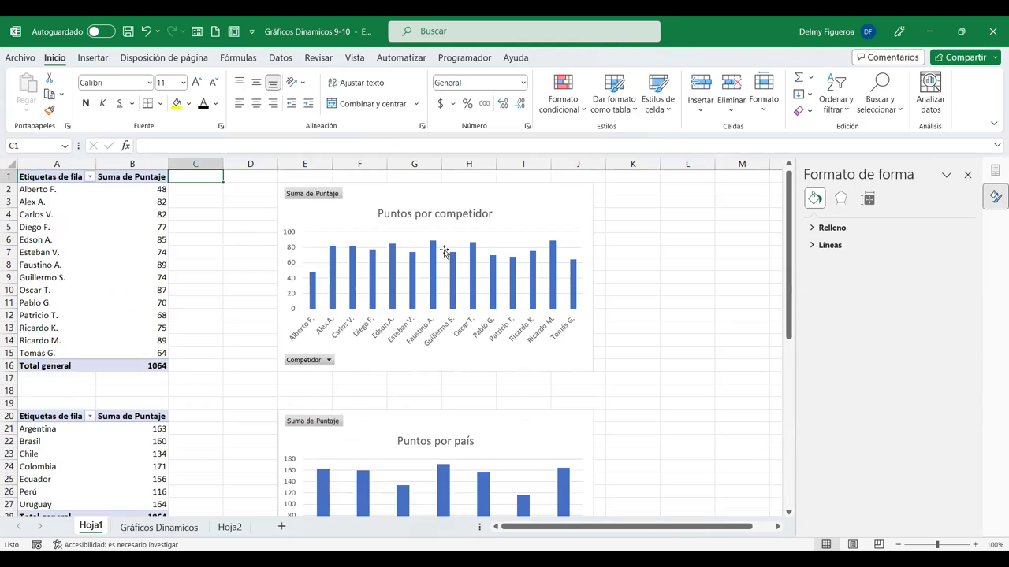
left_click(229, 527)
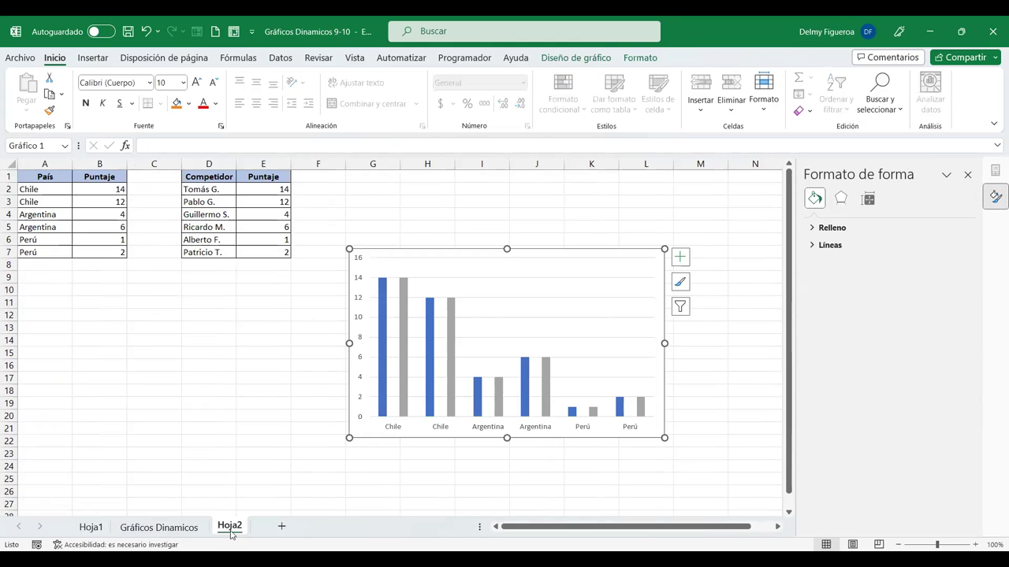
Add a new sheet named 'Informe' and close the Formato de forma pane
left_click(282, 526)
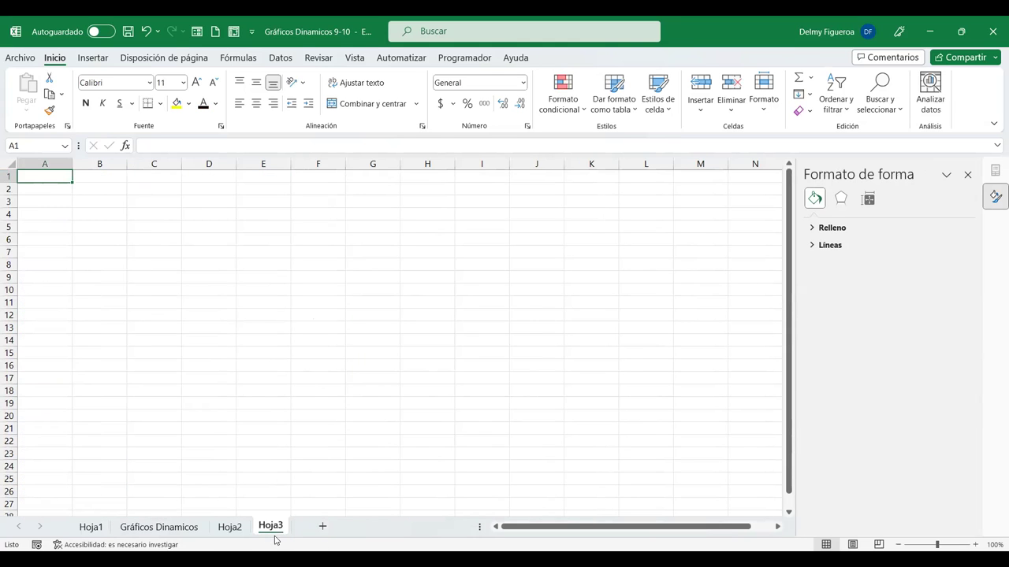
double_click(278, 526)
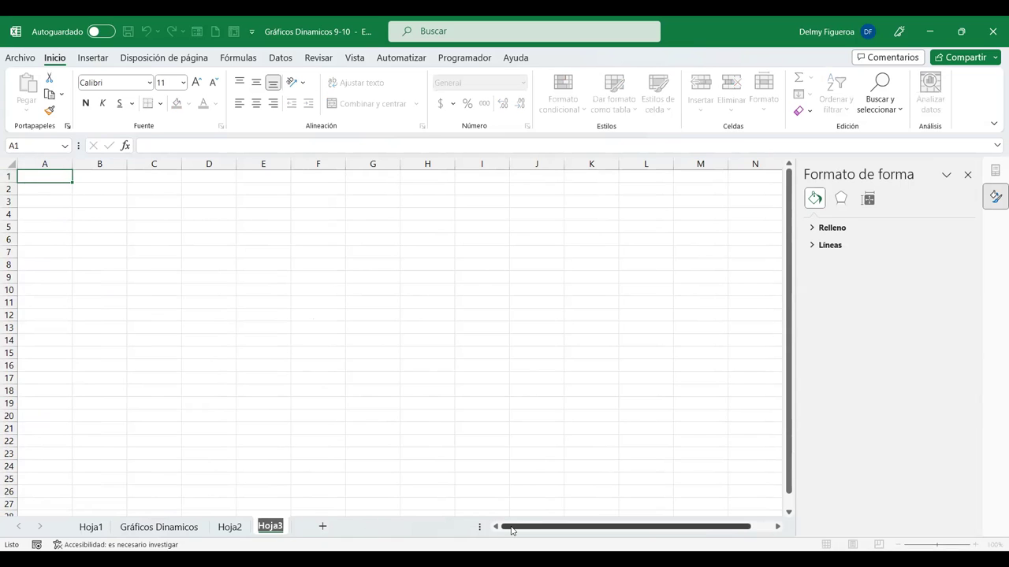
type("Informe")
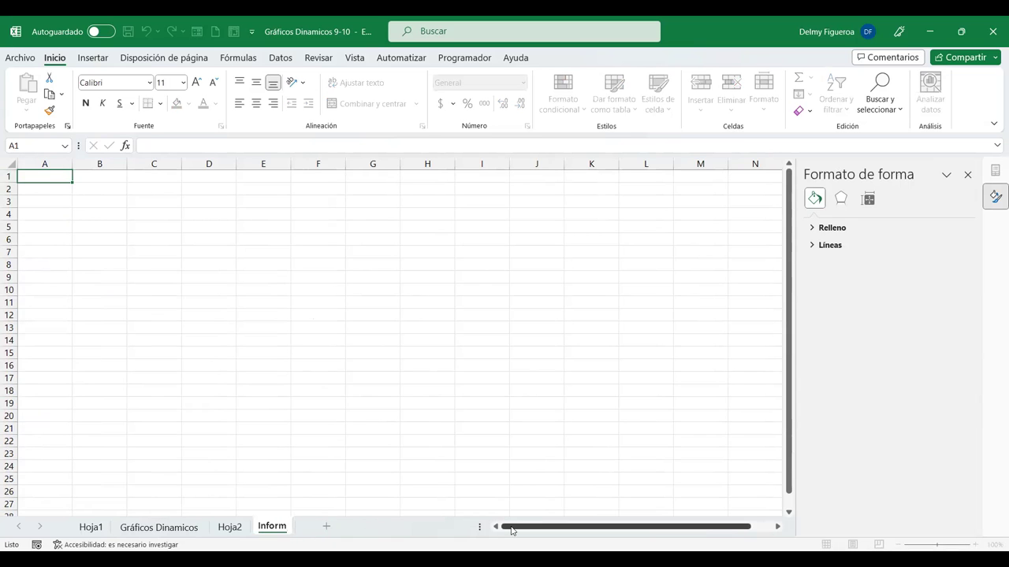
key("Return")
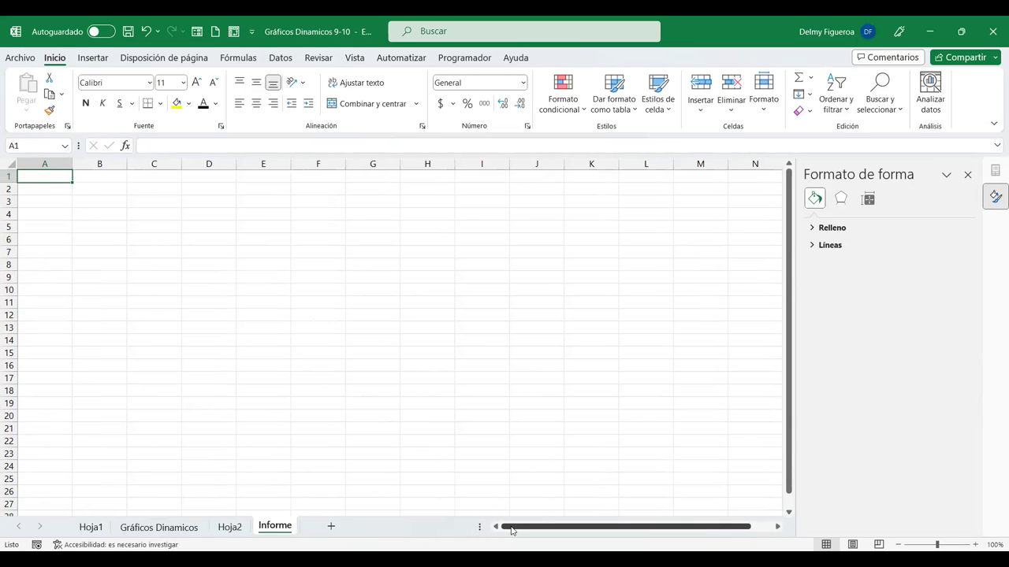
left_click(968, 176)
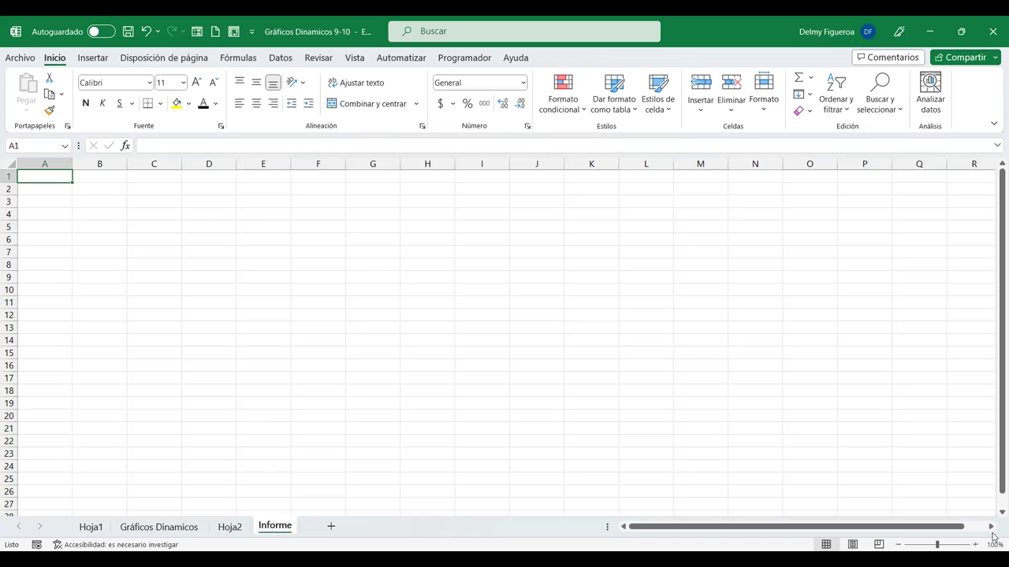
Zoom the sheet to 120% and search online pictures for 'deportes'
left_click(975, 544)
left_click(975, 545)
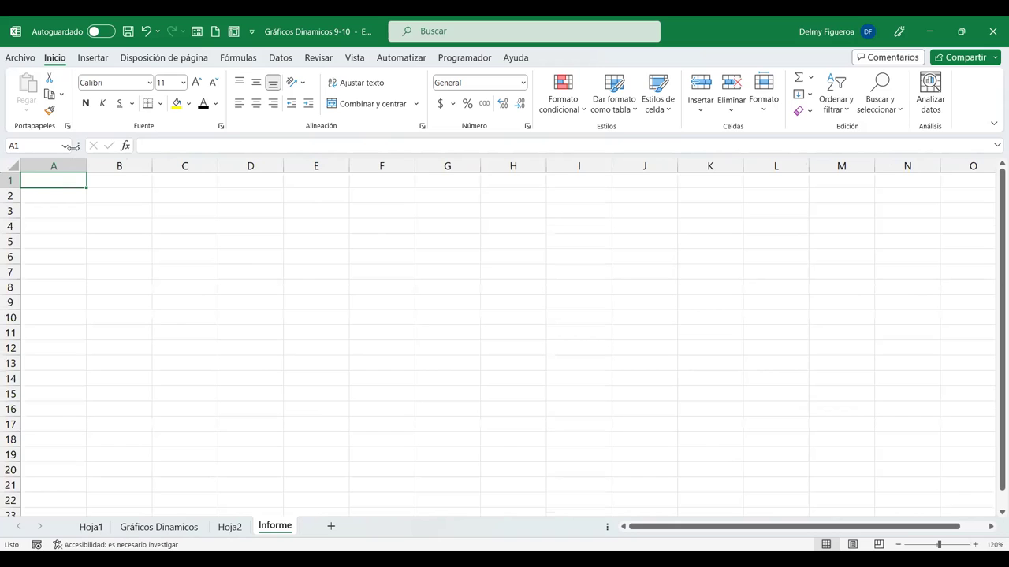
left_click(93, 58)
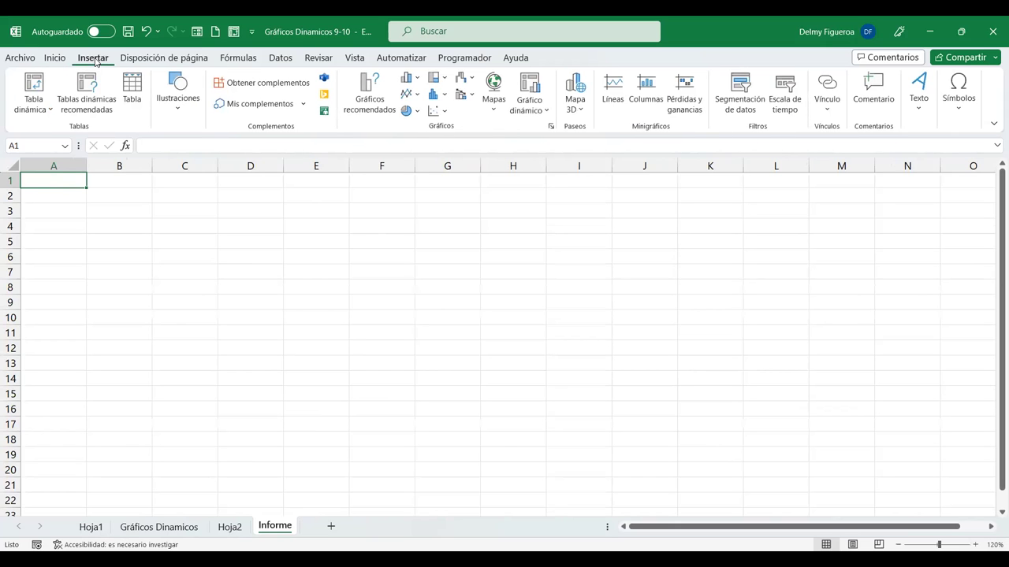
left_click(178, 116)
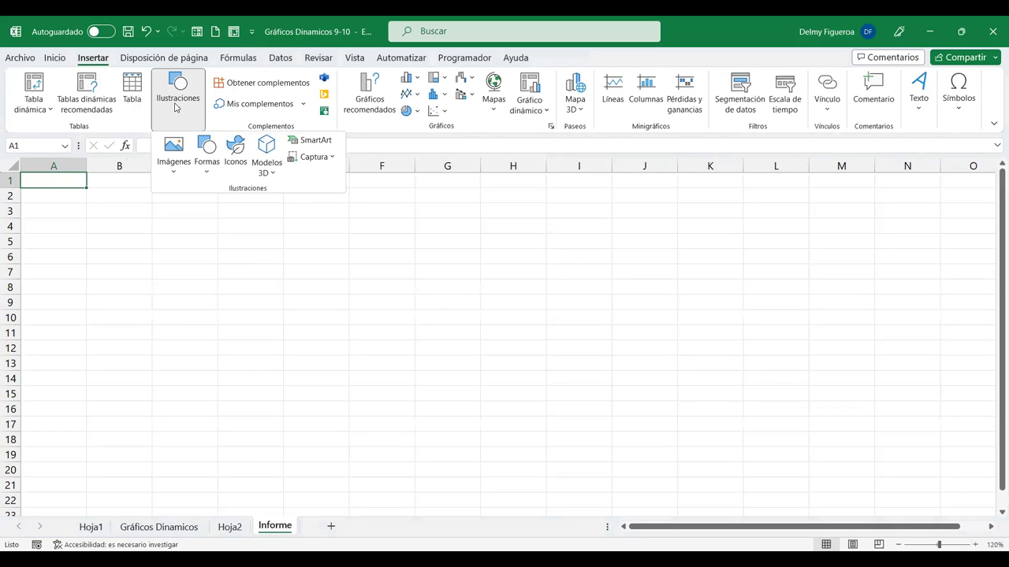
left_click(171, 175)
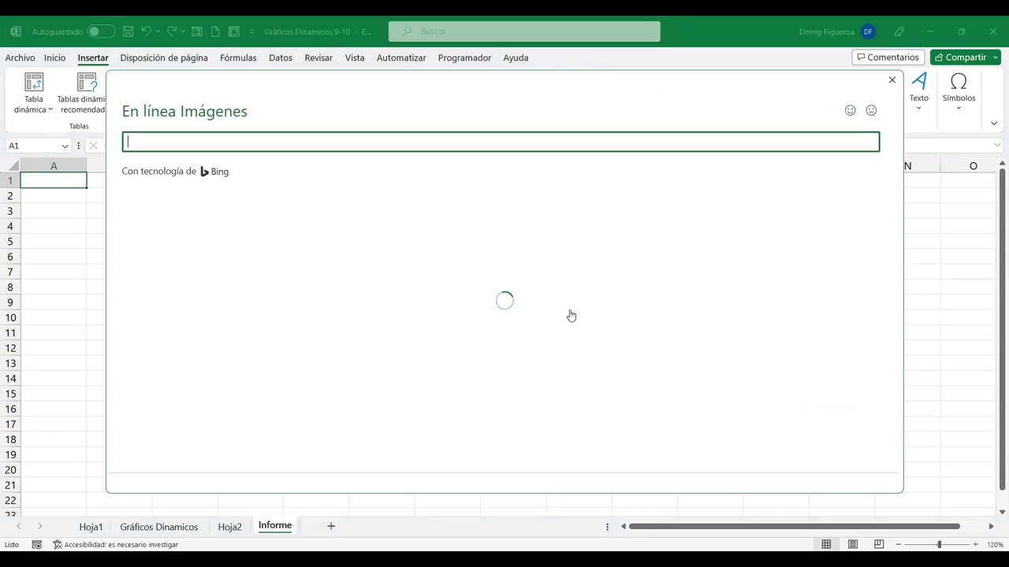
type("deportes")
key("Return")
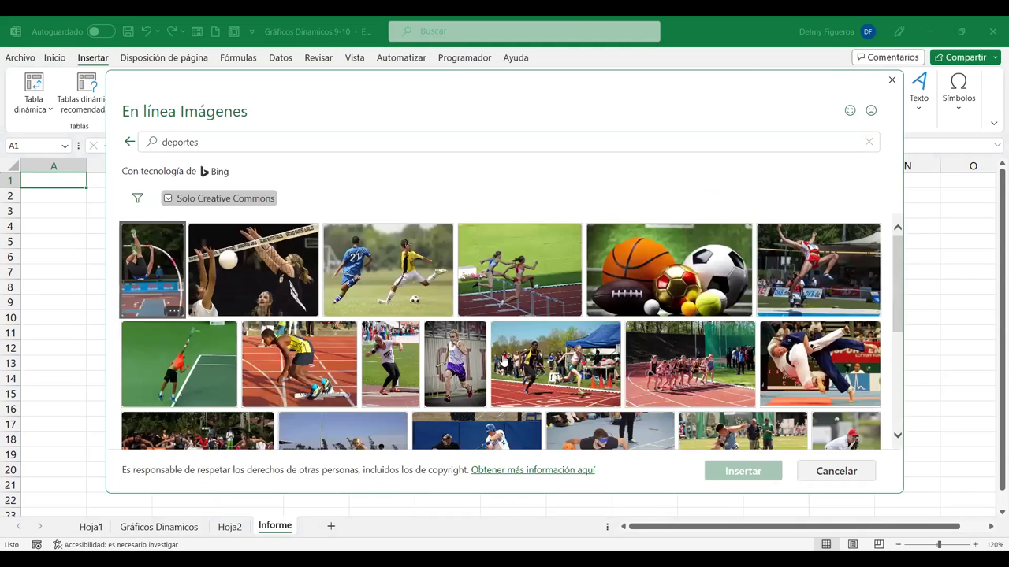
Dismiss the search results without inserting and reopen the picture source choices
scroll(701, 352, "down", 5)
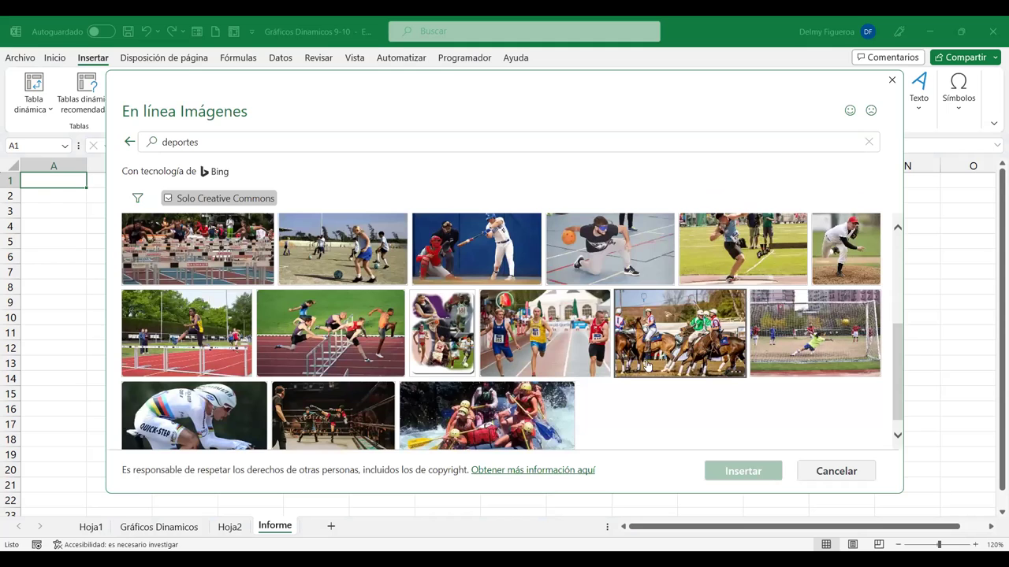
scroll(415, 381, "down", 2)
scroll(415, 381, "up", 5)
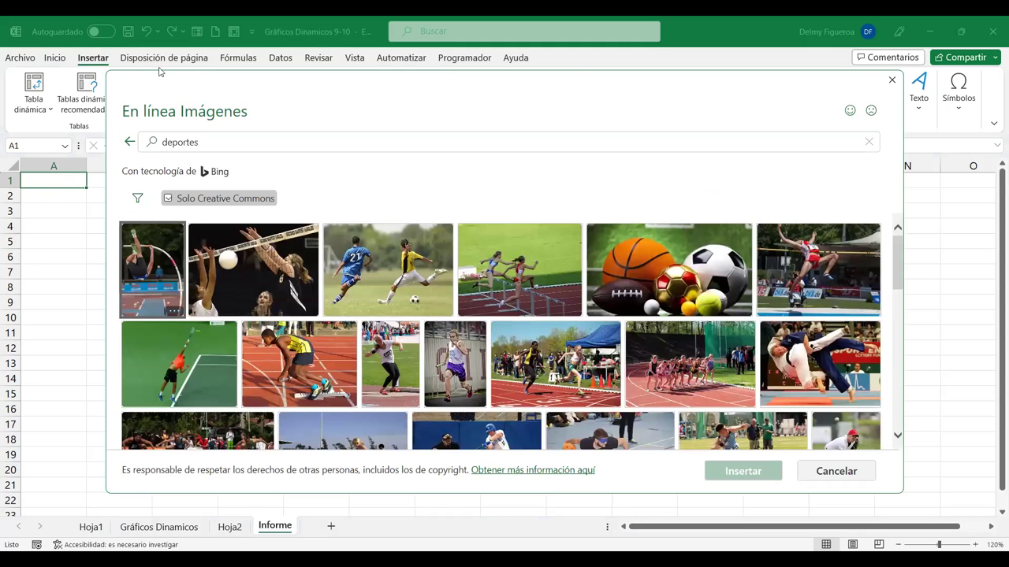
key("Escape")
left_click(182, 111)
left_click(176, 175)
Search the stock images for 'deportes', browse the results, and close the library without inserting
left_click(218, 231)
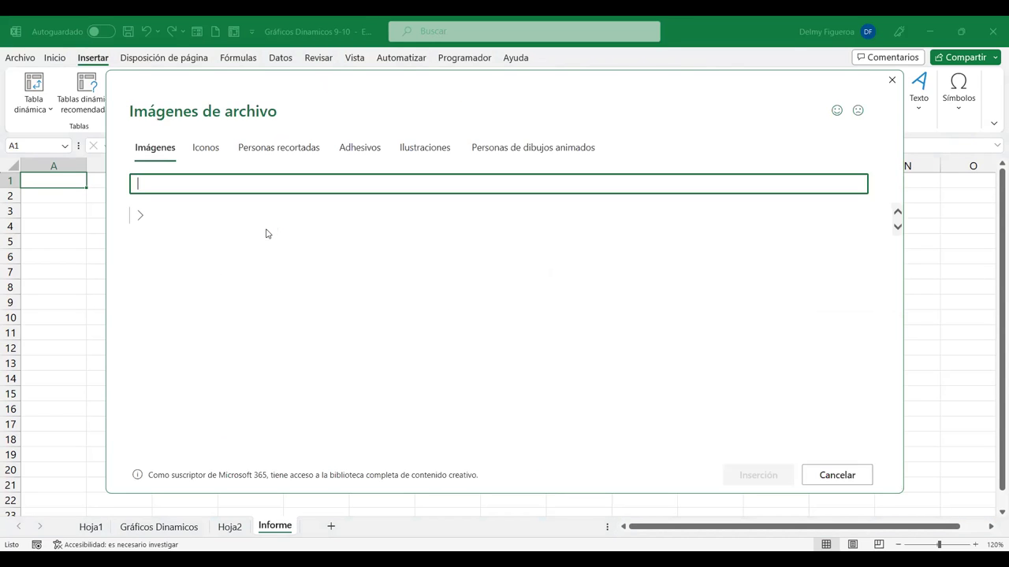
type("deportes")
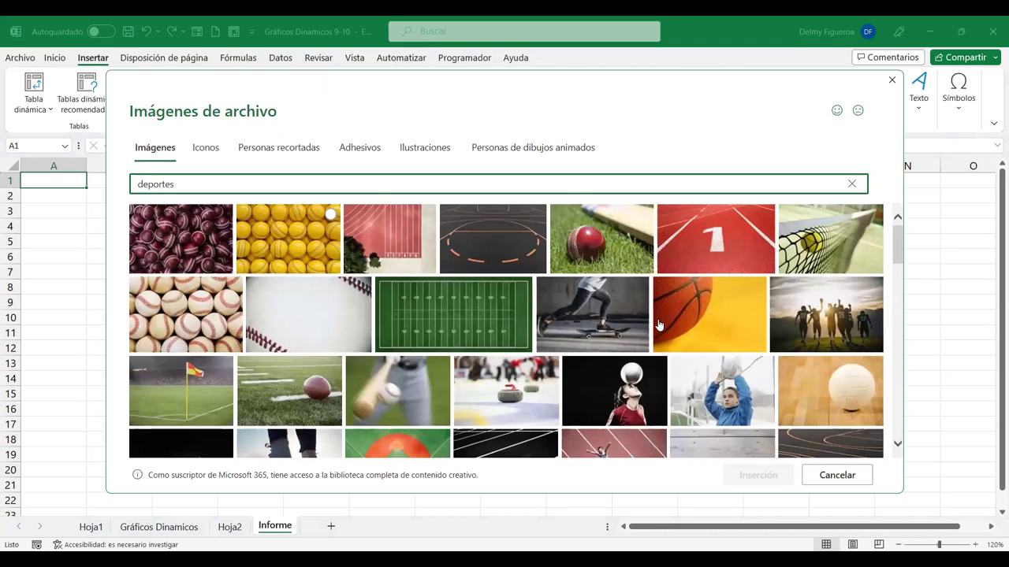
scroll(659, 325, "down", 3)
scroll(659, 325, "down", 3)
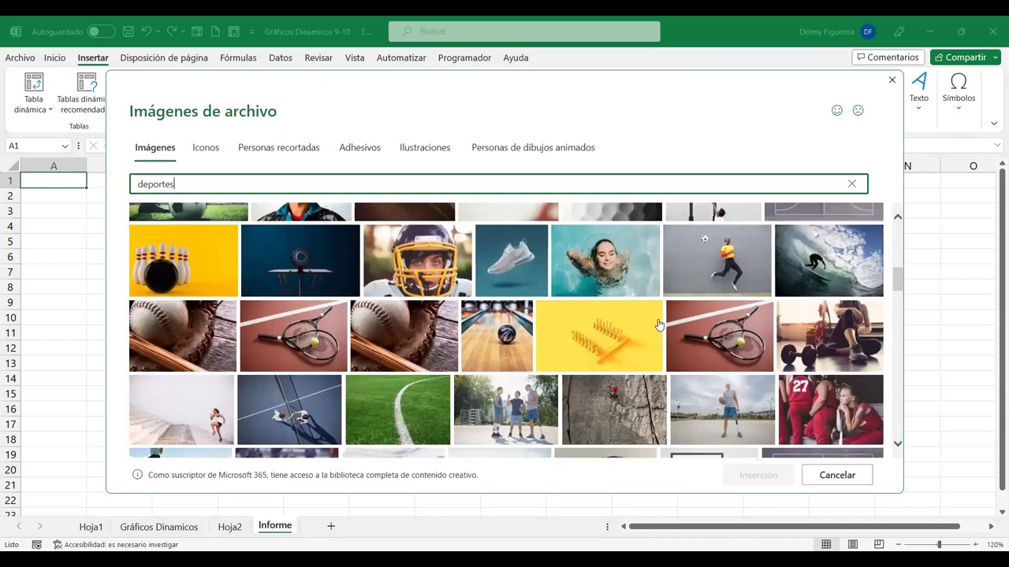
scroll(659, 324, "down", 3)
scroll(659, 325, "down", 2)
scroll(659, 325, "down", 3)
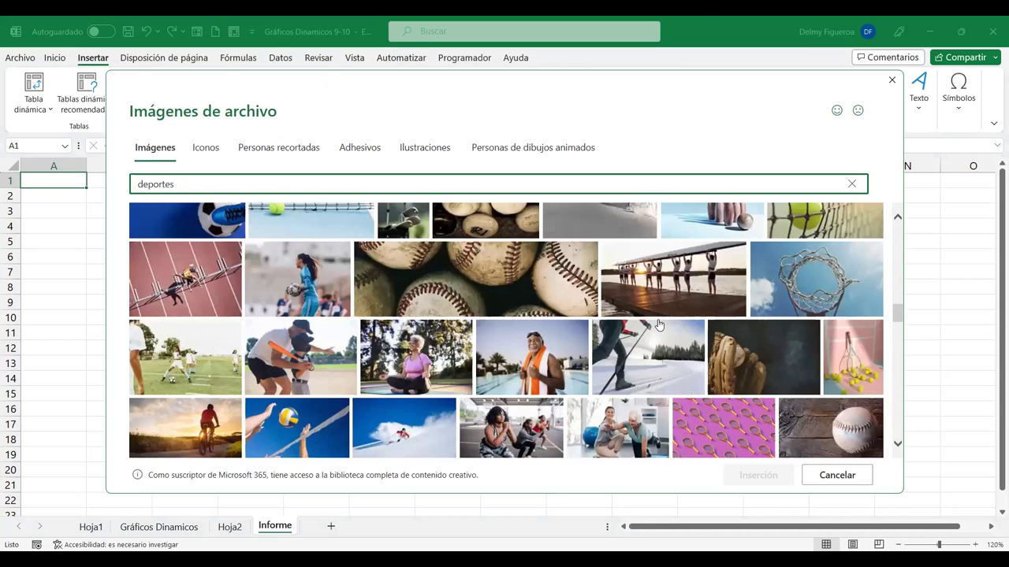
scroll(659, 325, "down", 3)
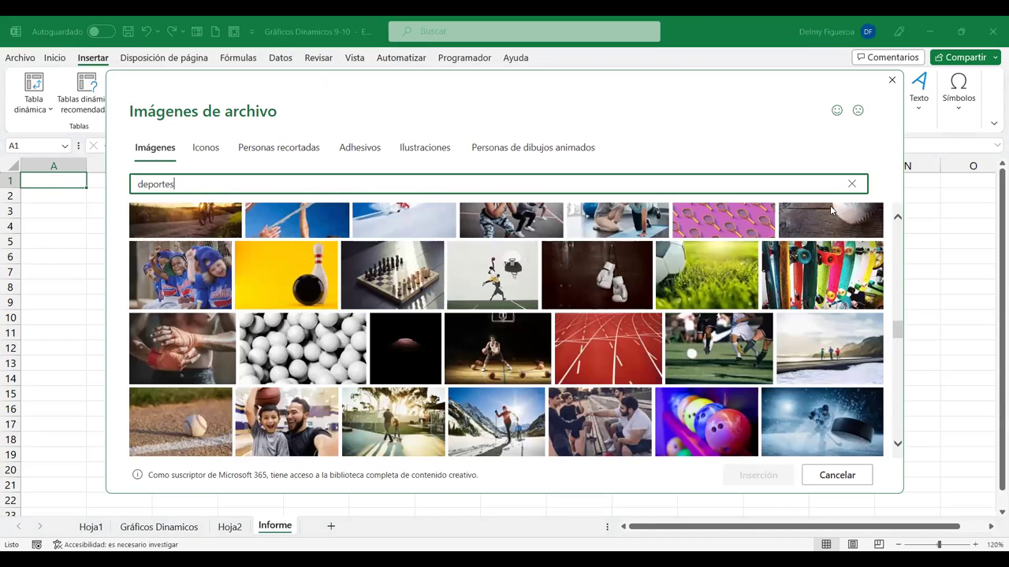
left_click(892, 82)
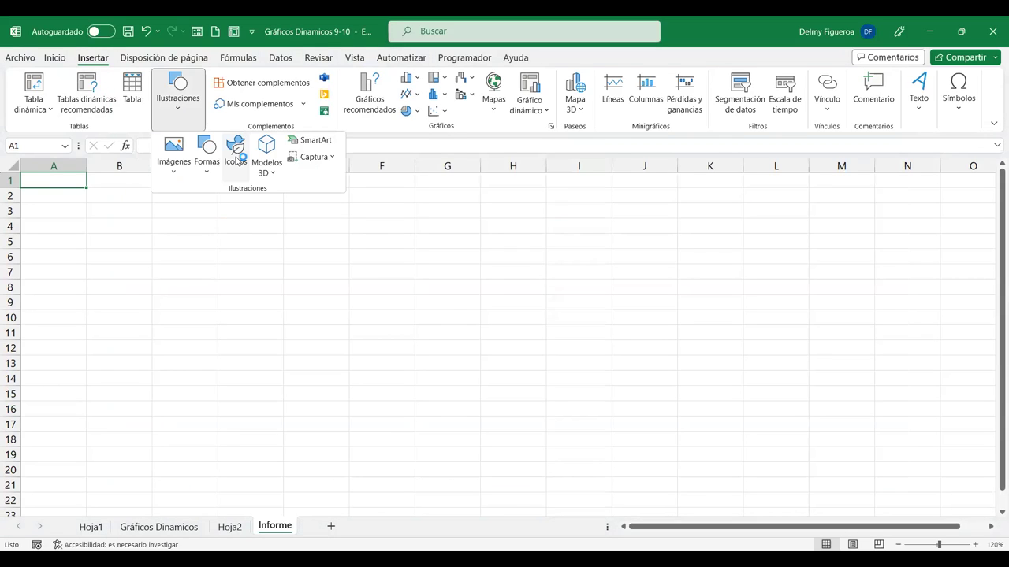
Search the stock Illustrations for 'deportes' and insert the yellow trophy
left_click(237, 158)
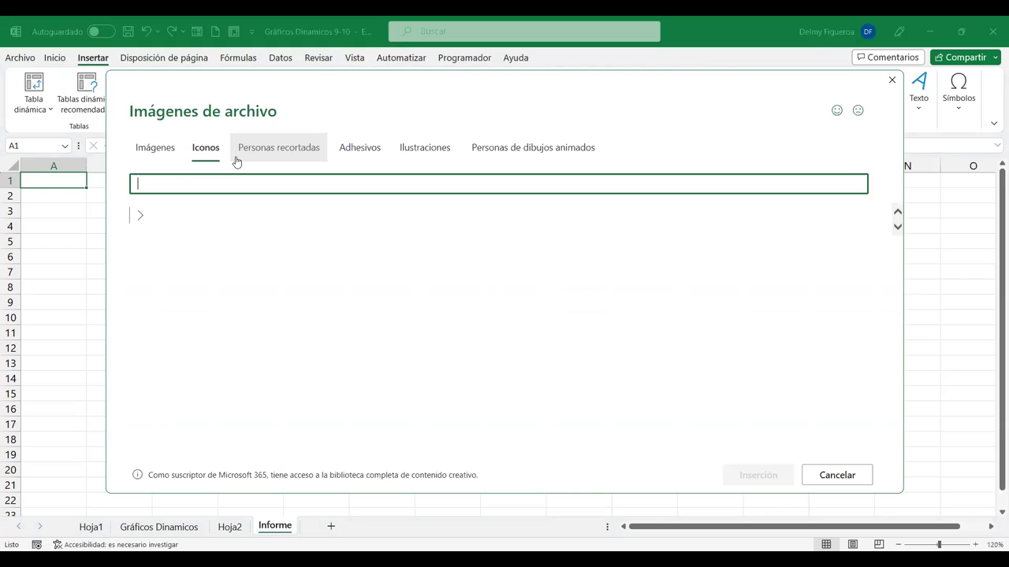
type("deportes")
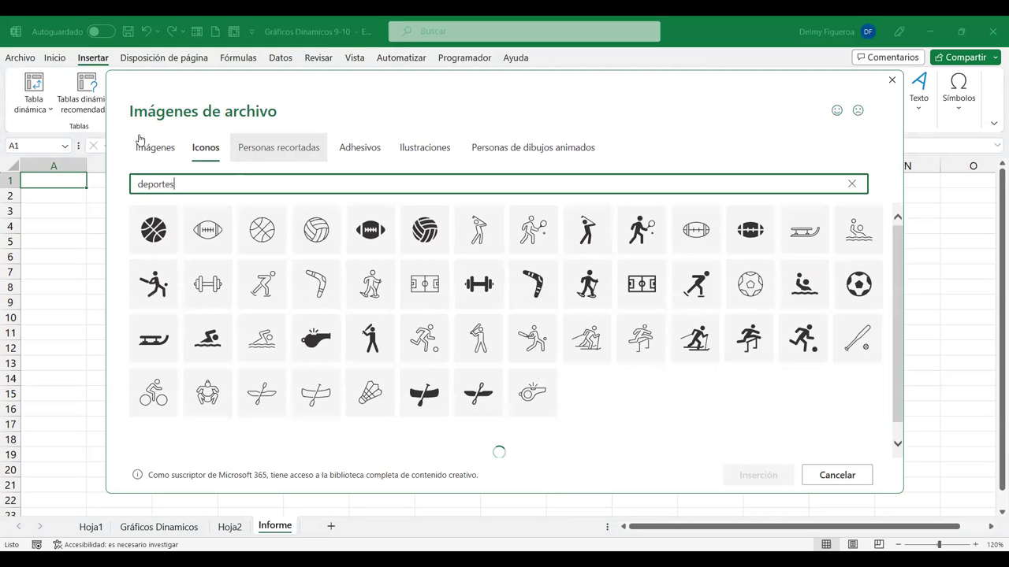
left_click(429, 160)
left_click(197, 185)
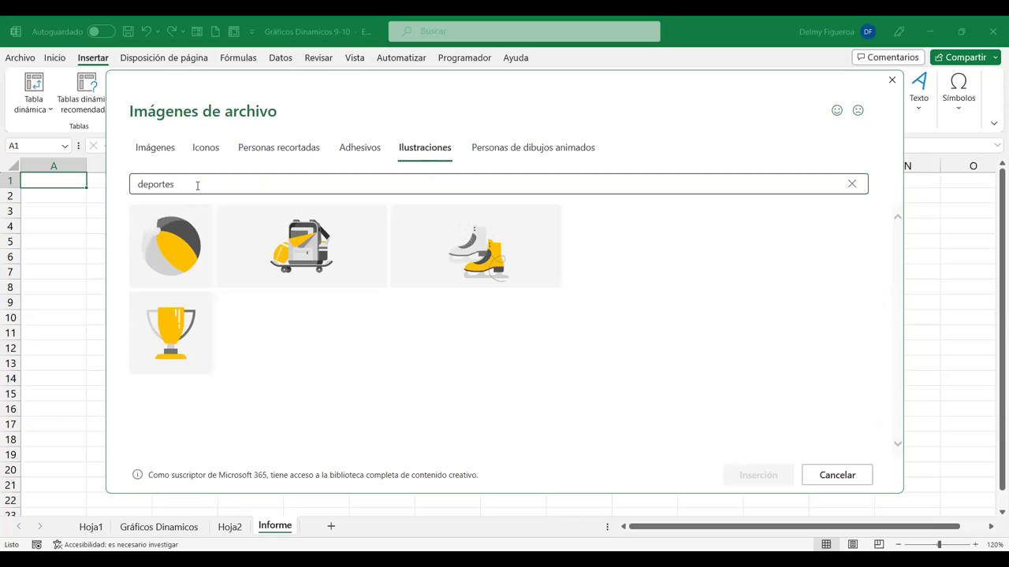
left_click(171, 315)
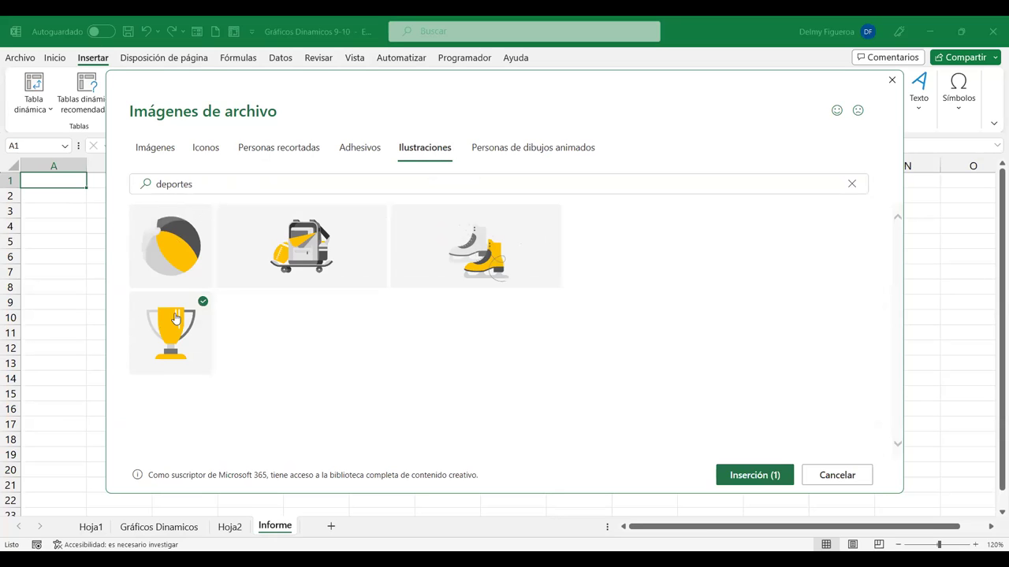
left_click(754, 475)
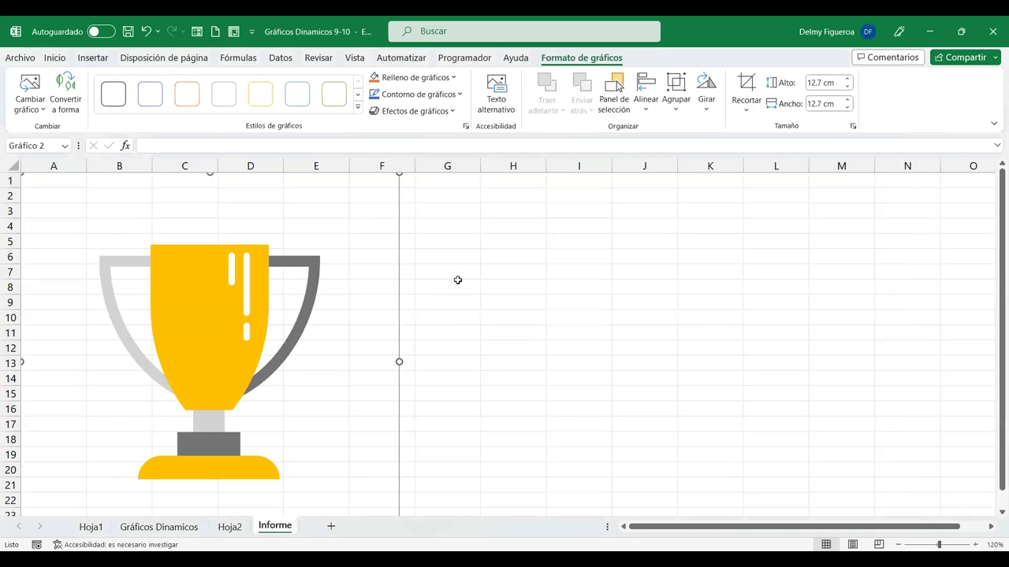
Halve the trophy's size and crop away its empty right, bottom, left and top margins
left_click_drag(399, 172, 214, 356)
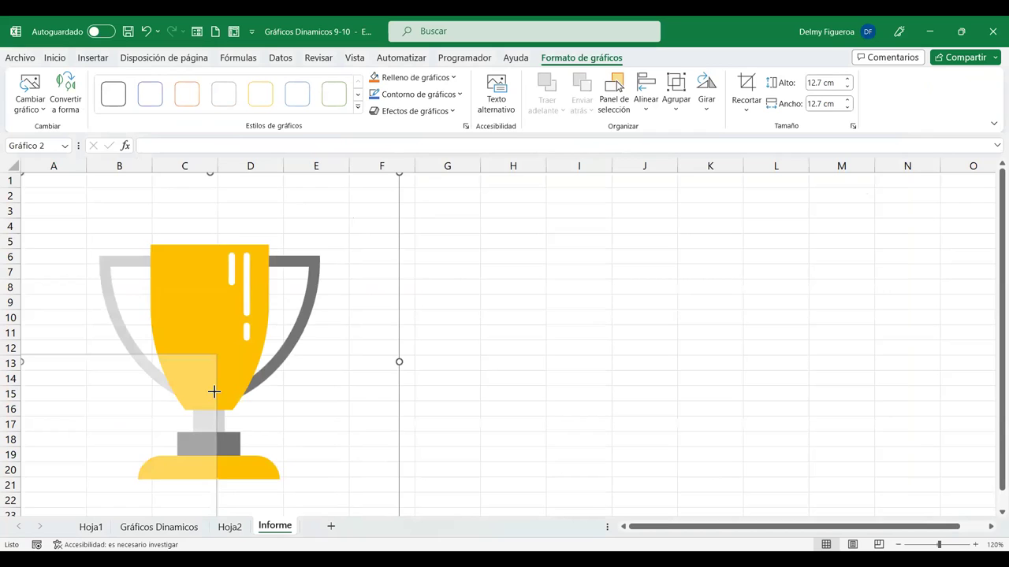
left_click_drag(172, 469, 268, 328)
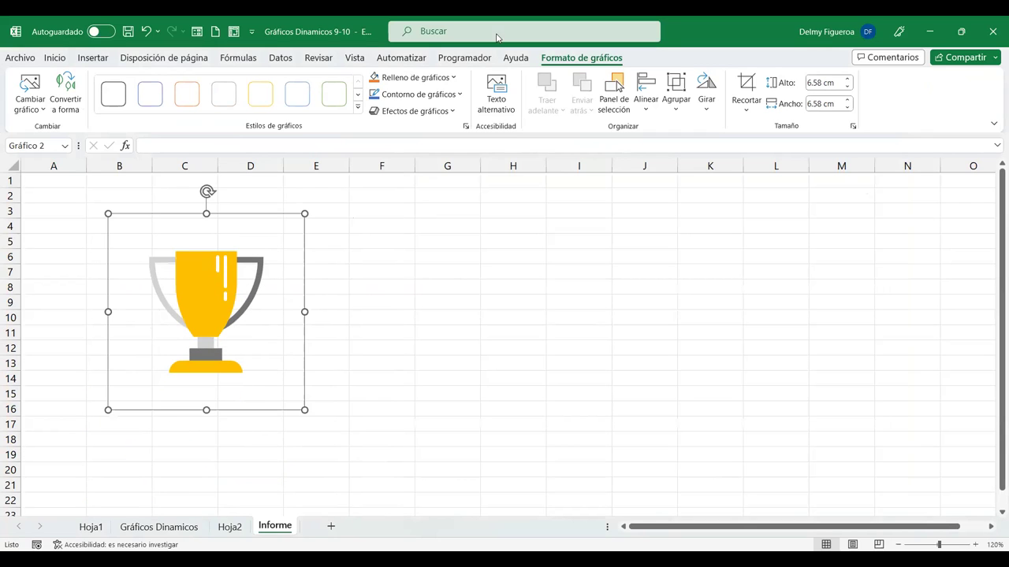
left_click(747, 87)
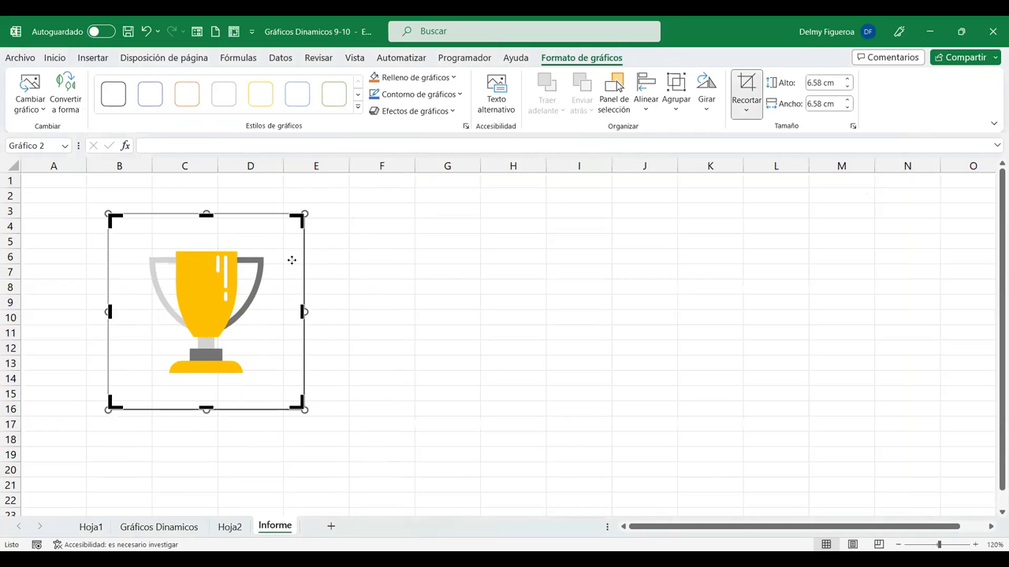
left_click_drag(296, 311, 267, 305)
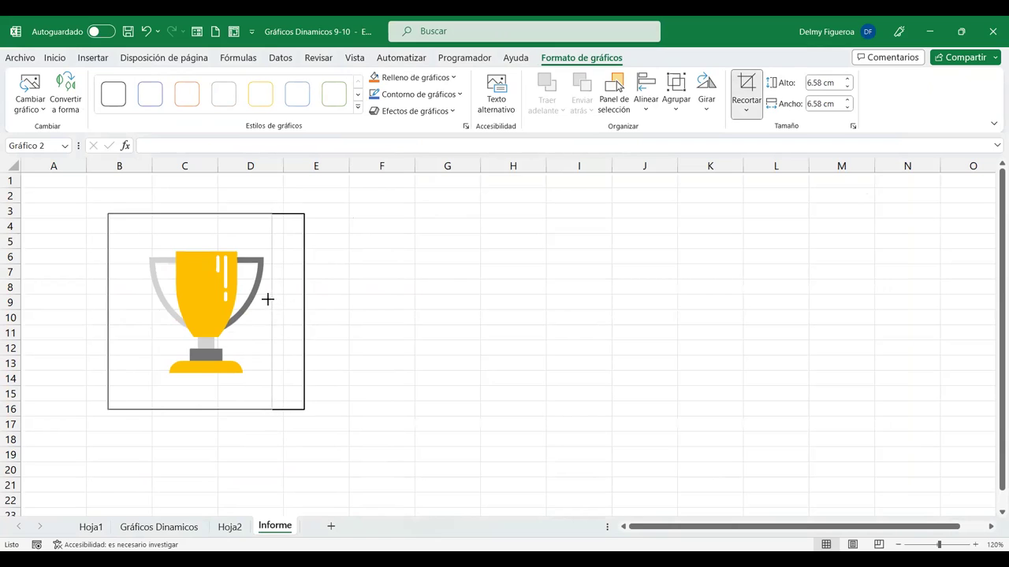
left_click_drag(189, 408, 189, 375)
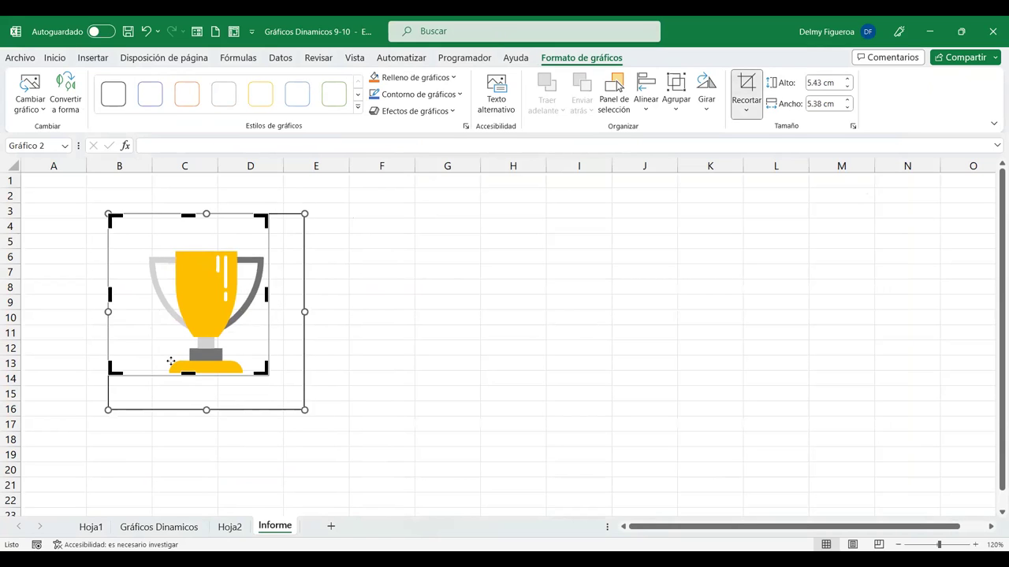
left_click_drag(109, 293, 143, 303)
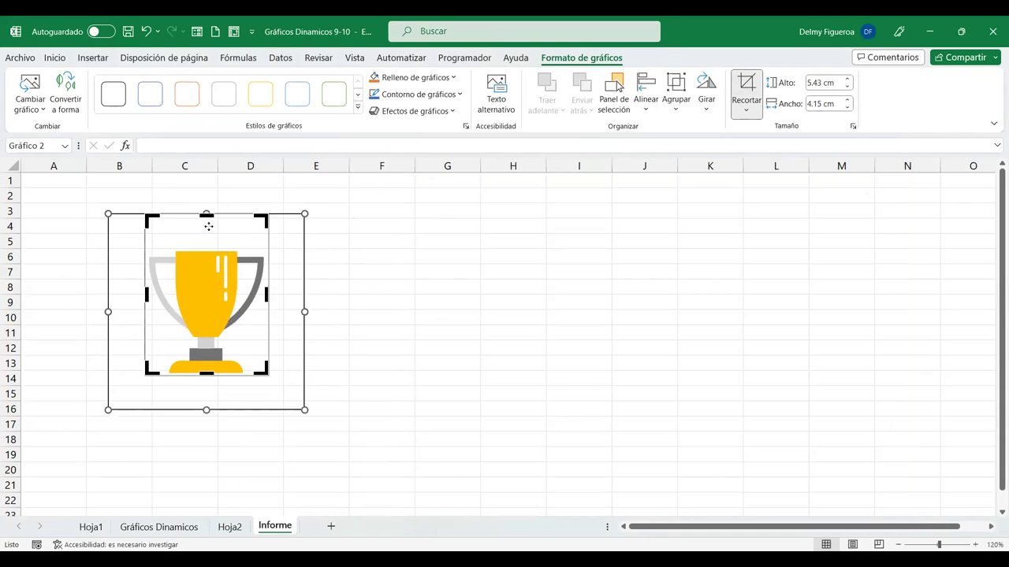
left_click_drag(205, 213, 201, 247)
left_click(374, 288)
Shrink the cropped trophy to 1.94 × 1.87 cm so it fits within cells A1:A4
left_click(260, 366)
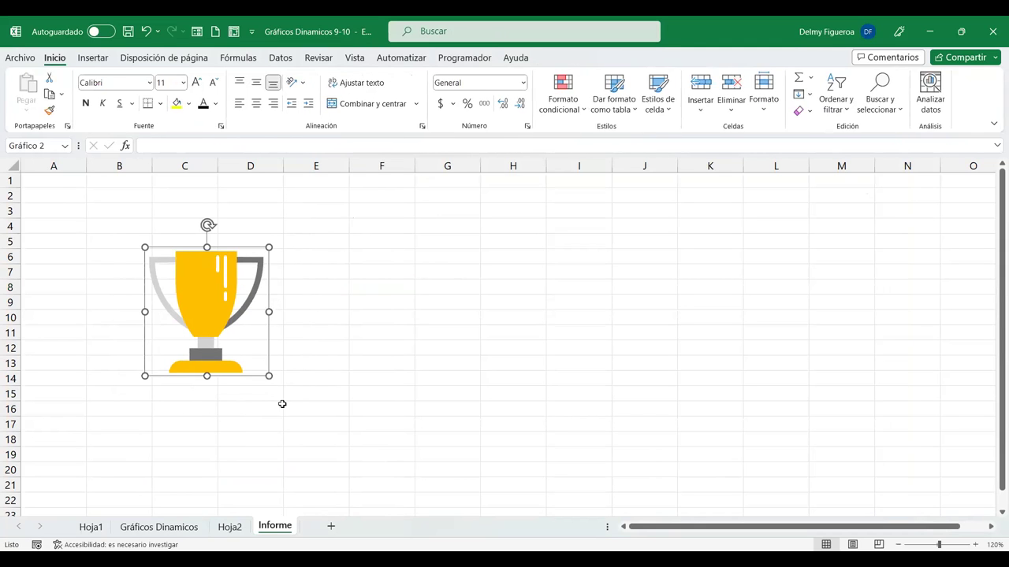
mouse_move(269, 376)
left_mouse_down()
mouse_move(216, 291)
mouse_move(64, 204)
left_mouse_up()
left_click_drag(91, 245, 78, 231)
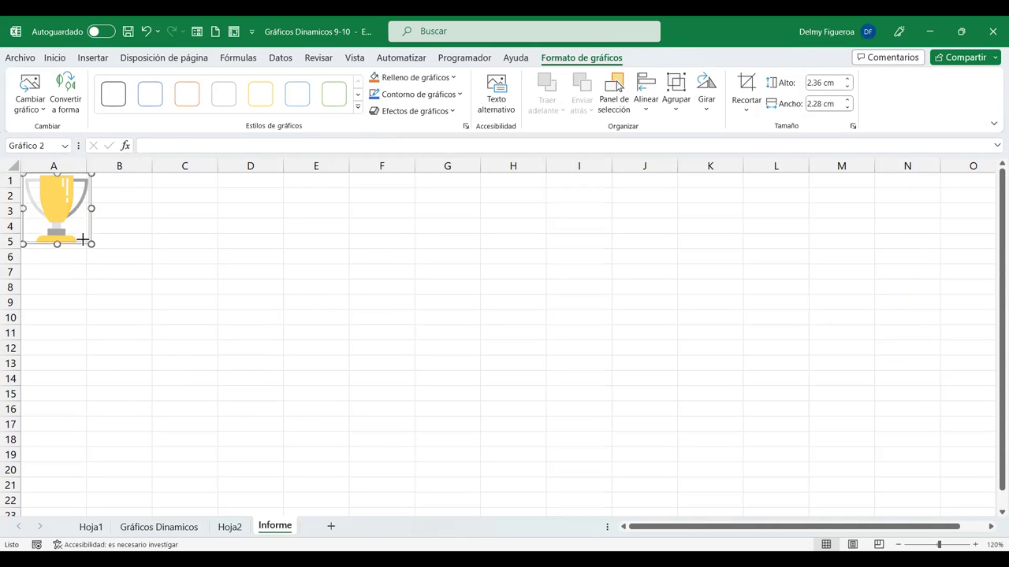
left_click(116, 193)
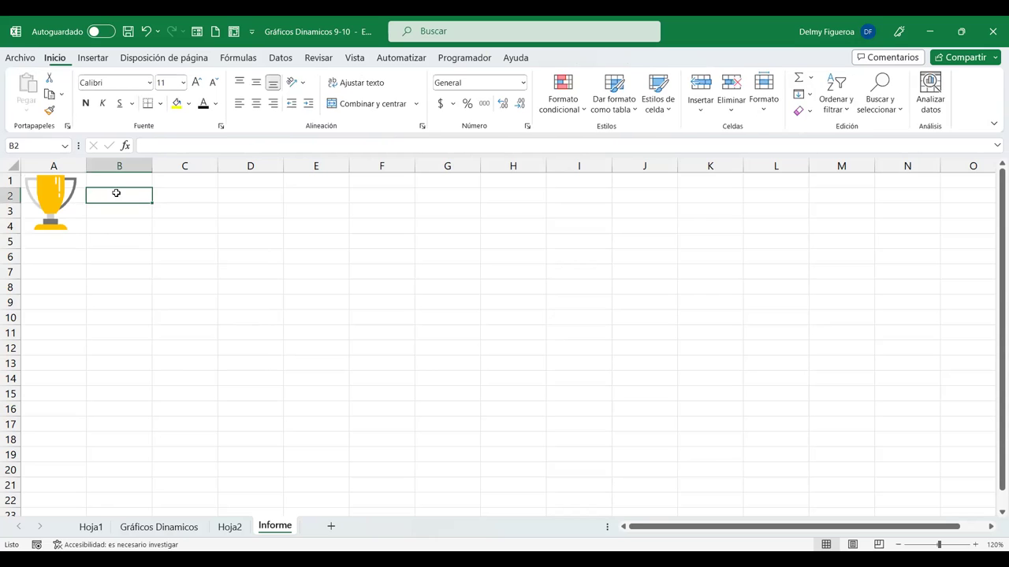
left_click(63, 193)
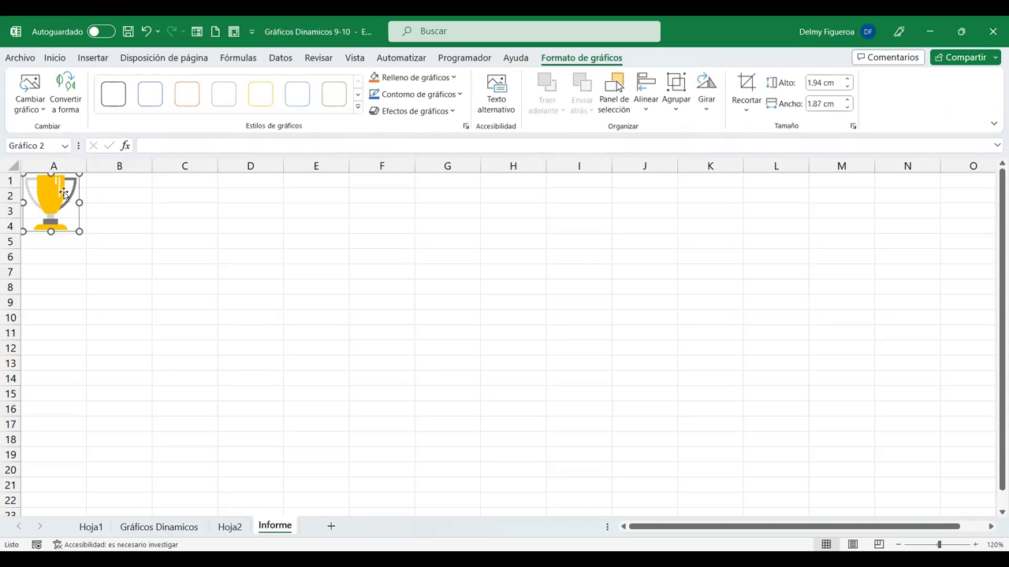
left_click(127, 178)
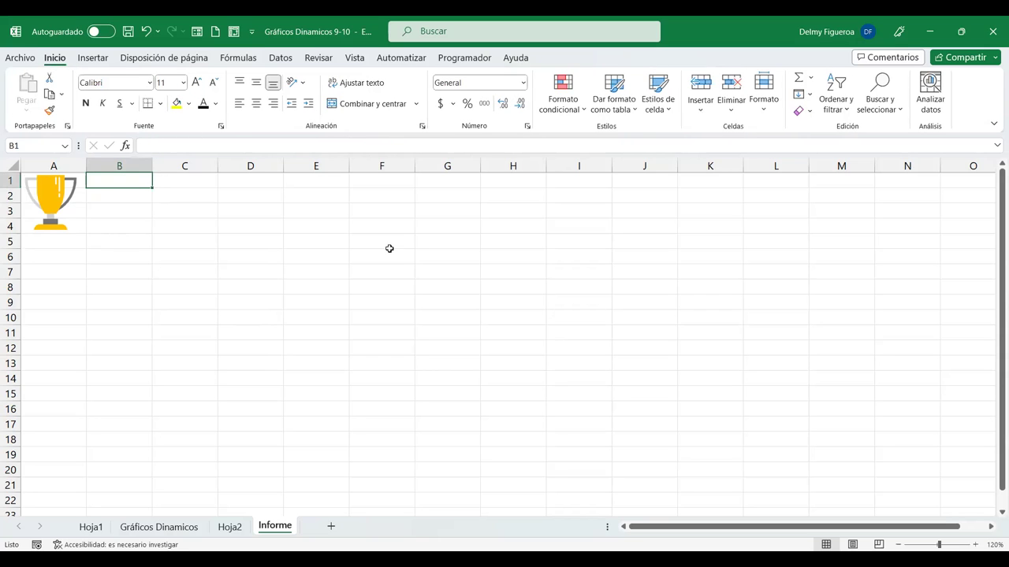
Enter 'INGLÉS CORPORATIVO' in B1 and make it larger and bold
type("INF")
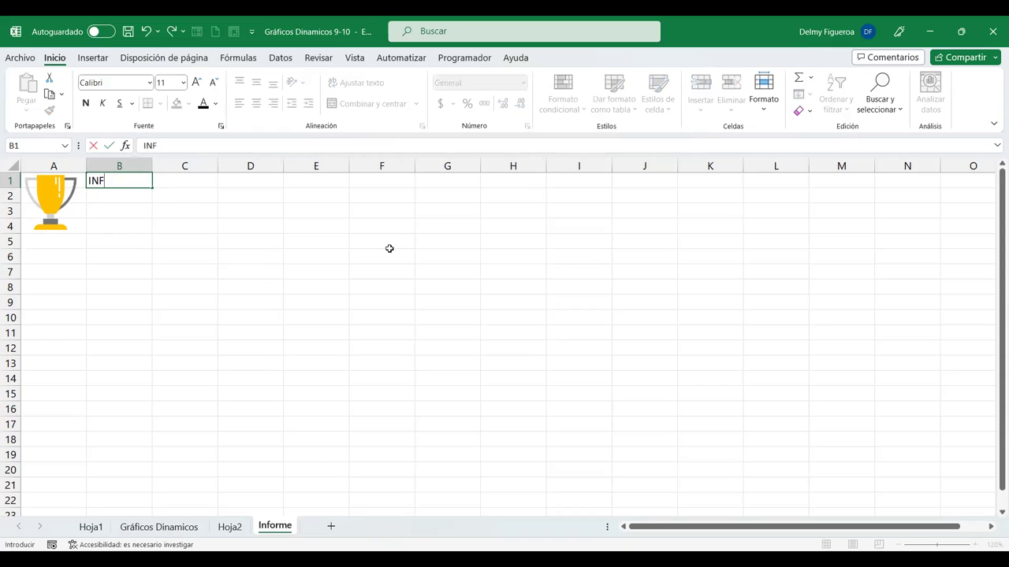
type("LÉS CÉS")
type("ORPORATIVO")
key("Return")
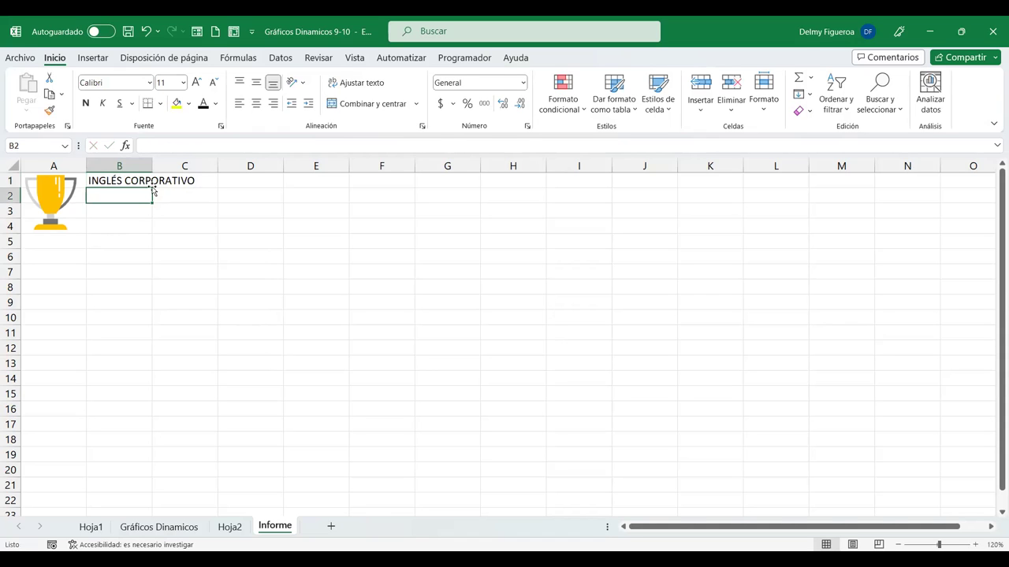
left_click(139, 180)
left_click(86, 103)
left_click(196, 82)
left_click(196, 82)
Enter 'INFORME DE COMPETENCIA DEPORTISTA' in B2, enlarged to 14 pt and bold
key("Return")
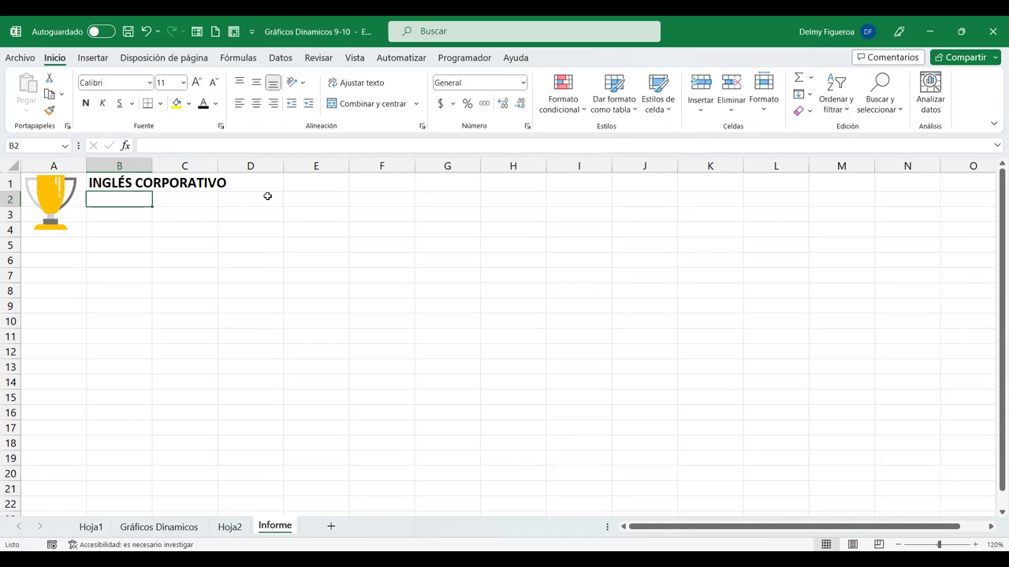
type("INFORME")
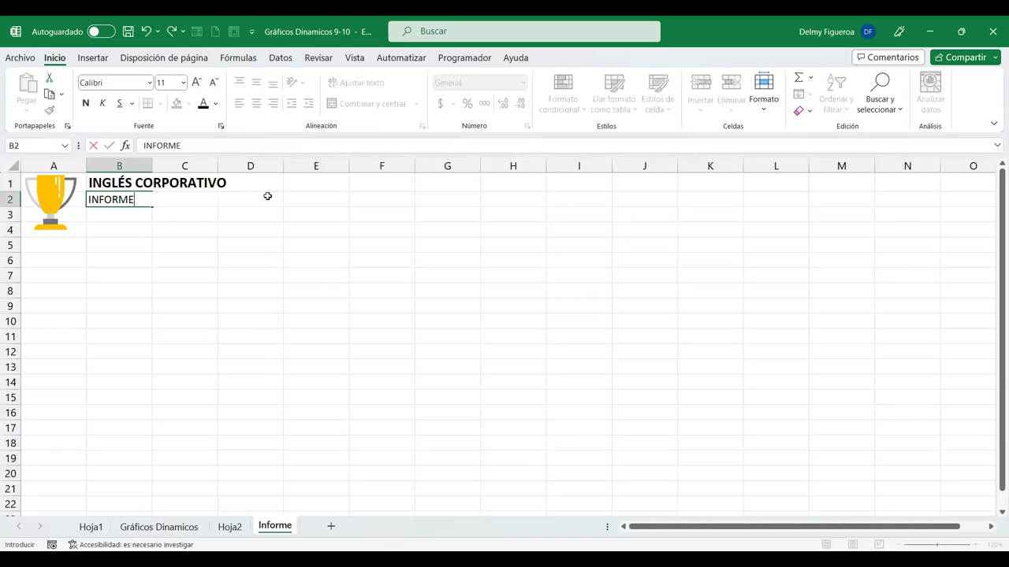
type(" DE COMPETENCIA")
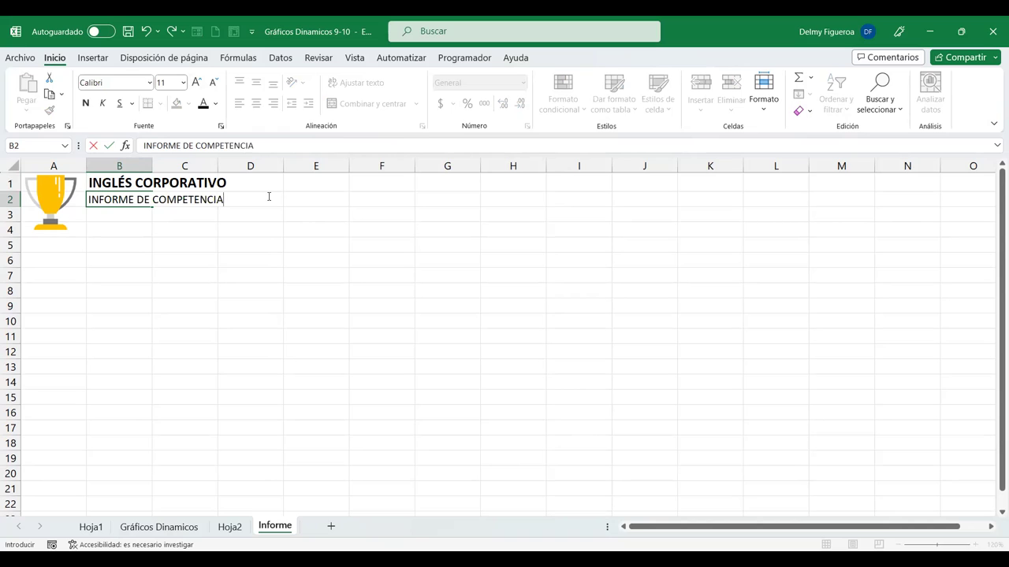
type(" DEPORTISTA")
key("Return")
key("Up")
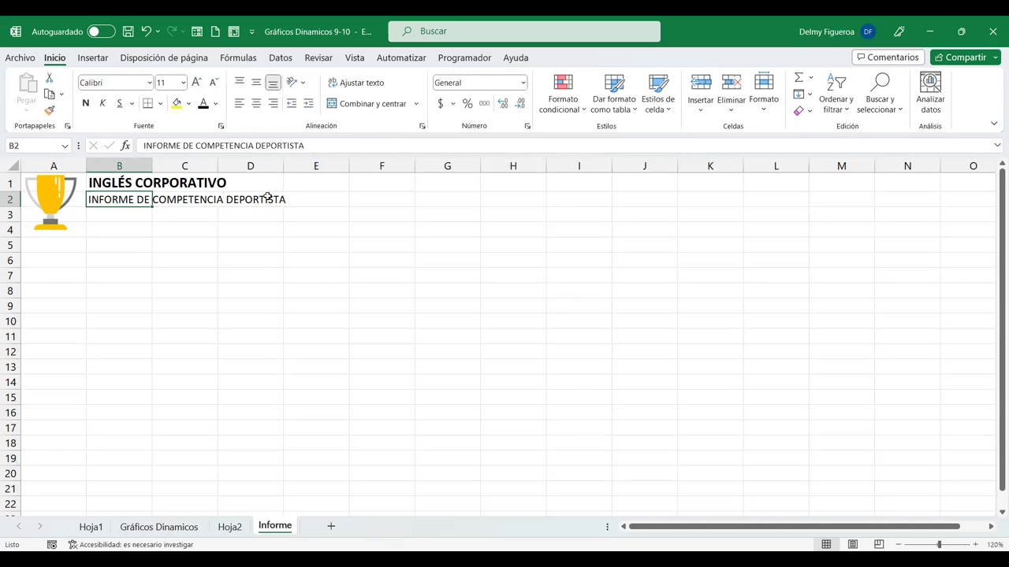
left_click(197, 82)
left_click(197, 83)
left_click(86, 103)
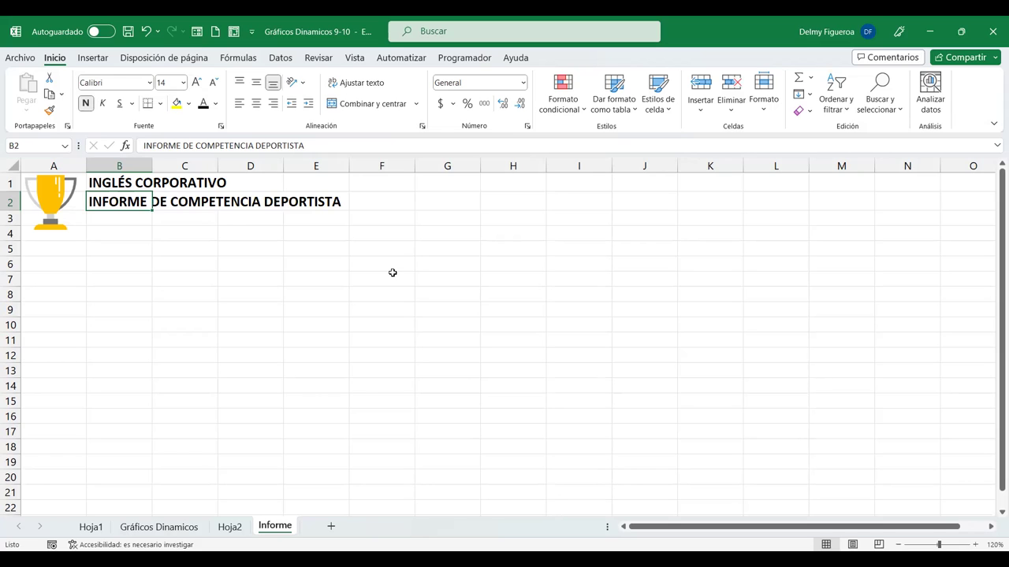
left_click(439, 186)
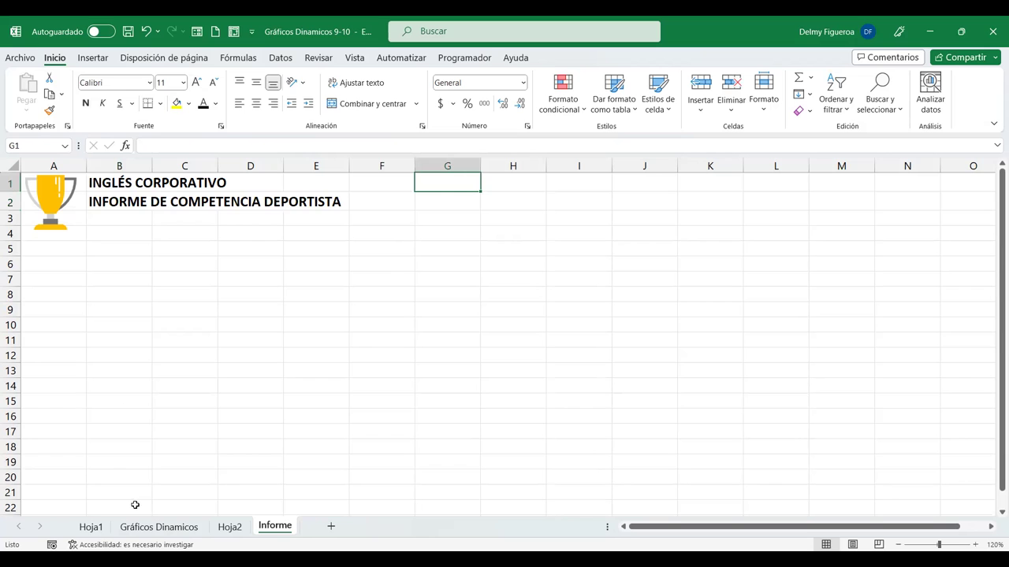
Move the Puntos por competidor chart from Hoja1 to cell A6 on the Informe sheet
left_click(230, 527)
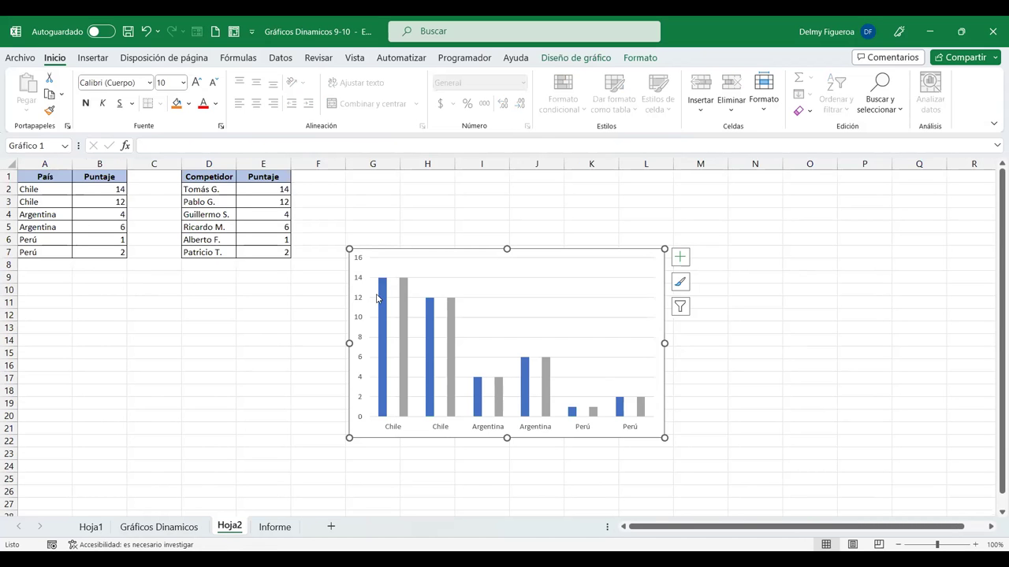
left_click(159, 527)
left_click(91, 527)
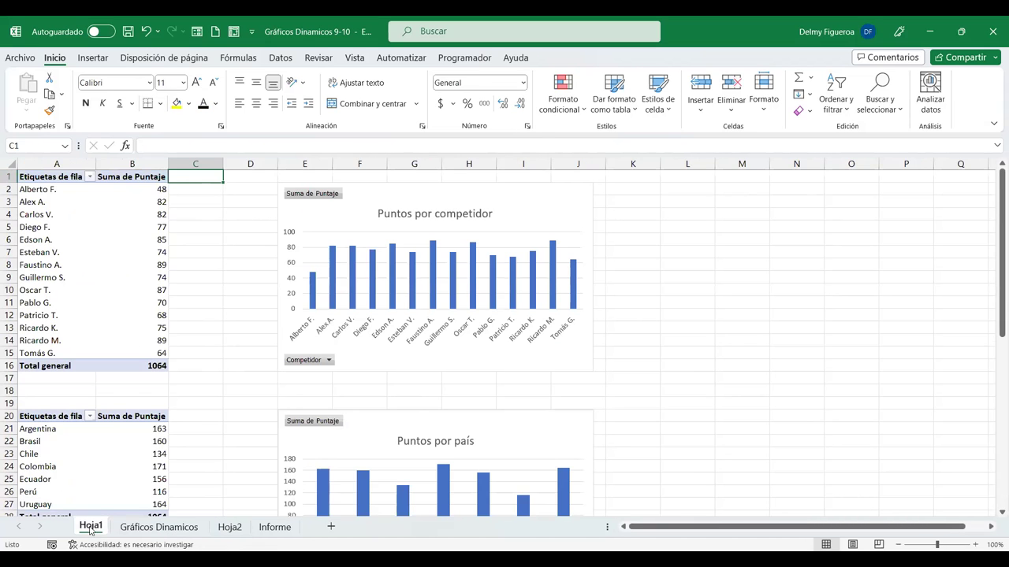
left_click(506, 203)
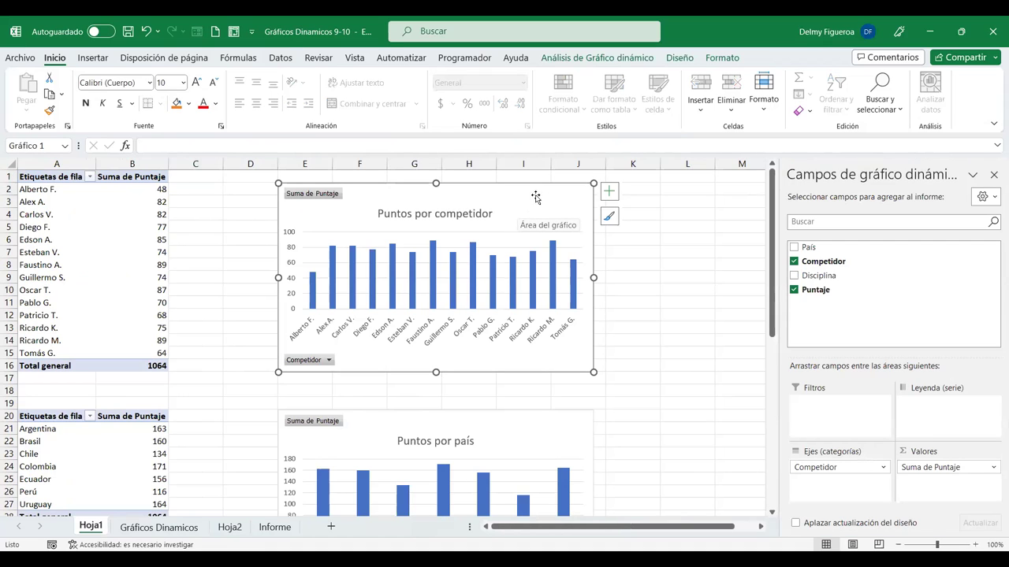
key("Delete")
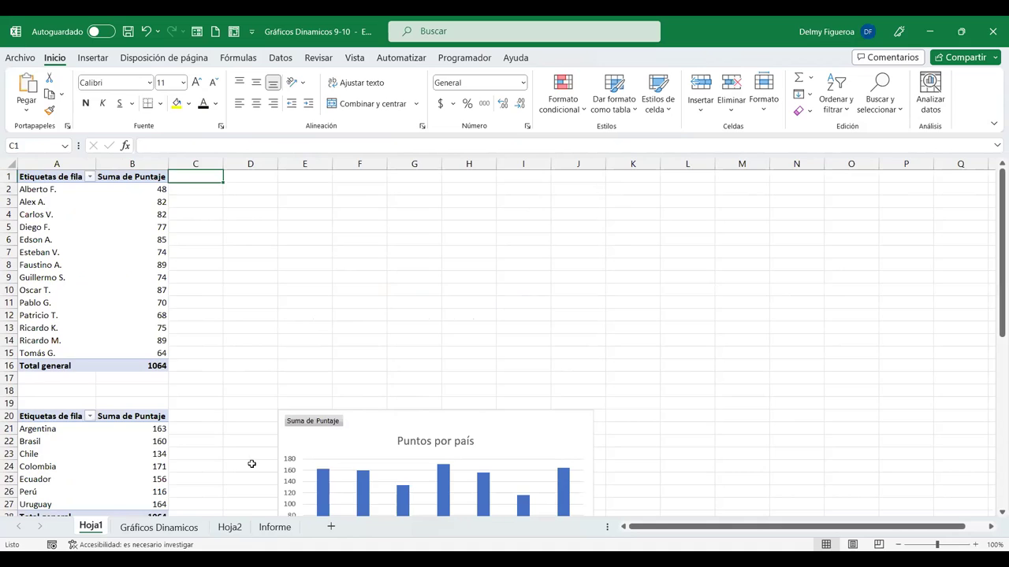
left_click(275, 527)
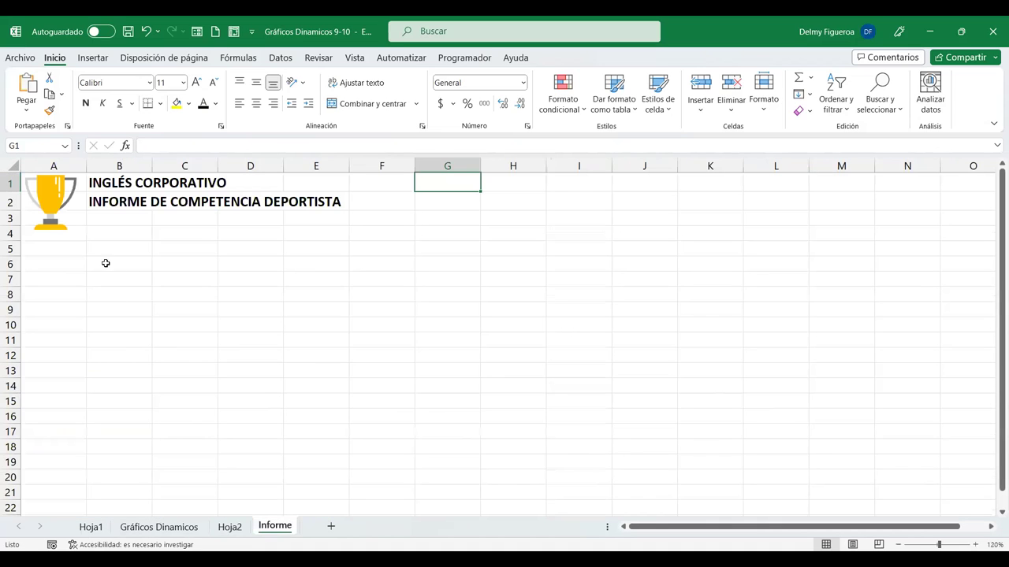
left_click(52, 266)
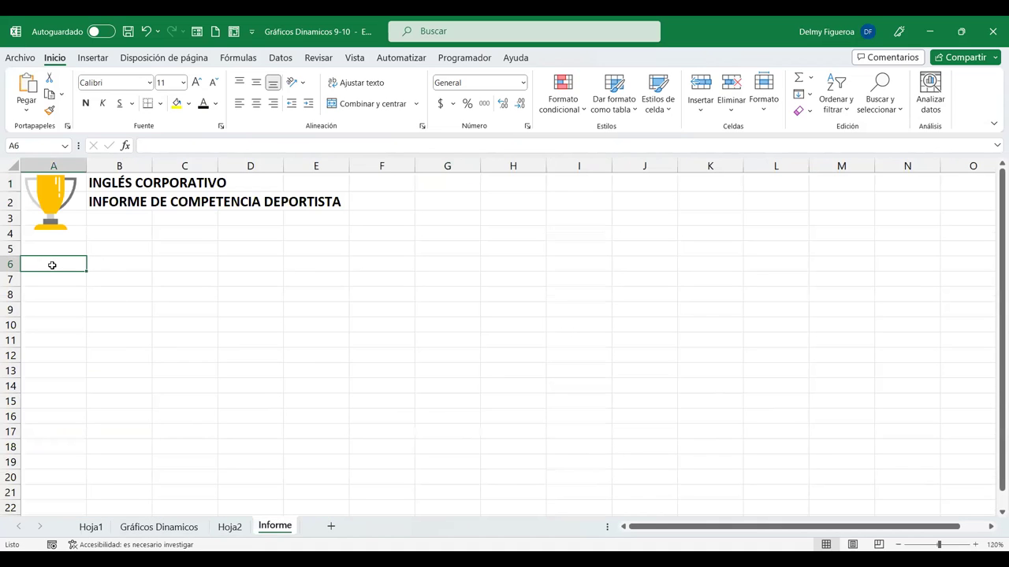
key("ctrl+v")
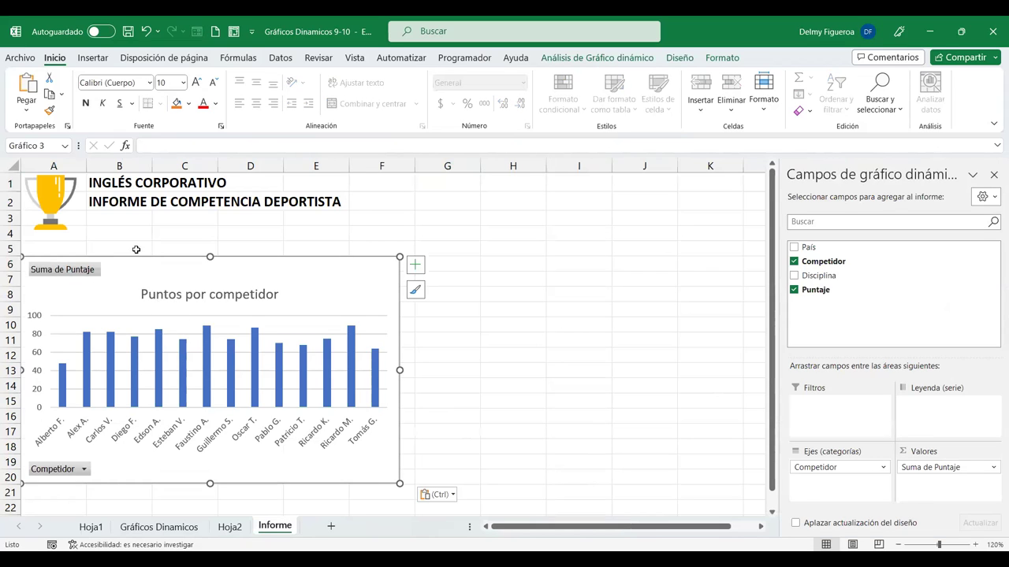
left_click(59, 272)
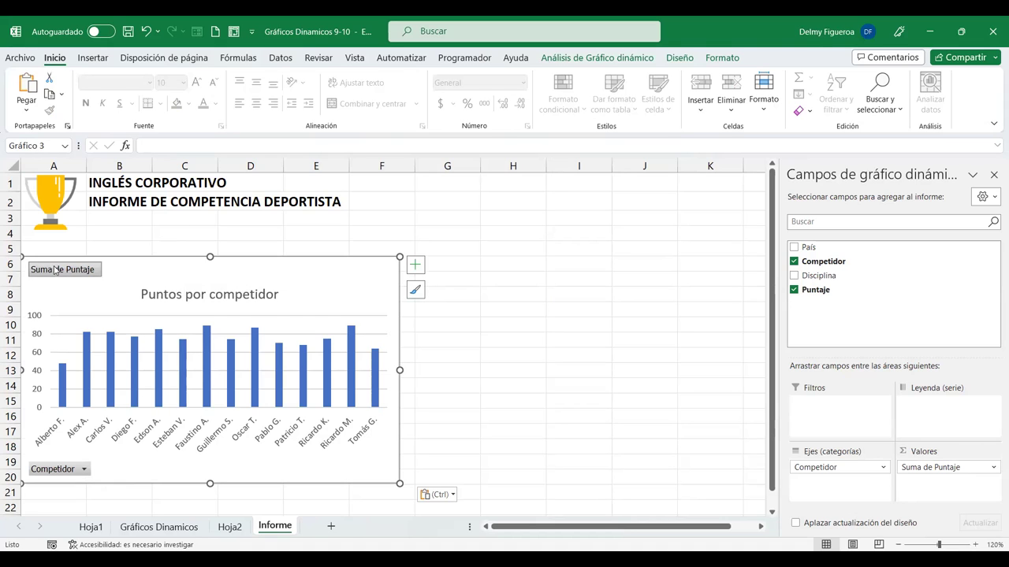
Hide all field buttons on the competitor chart and remove its gridlines
right_click(75, 474)
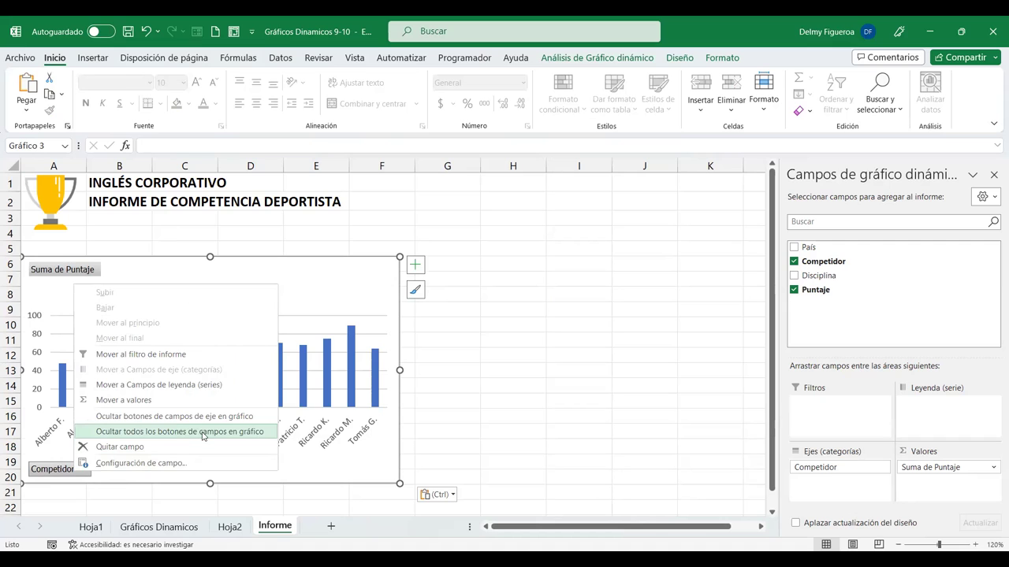
left_click(204, 441)
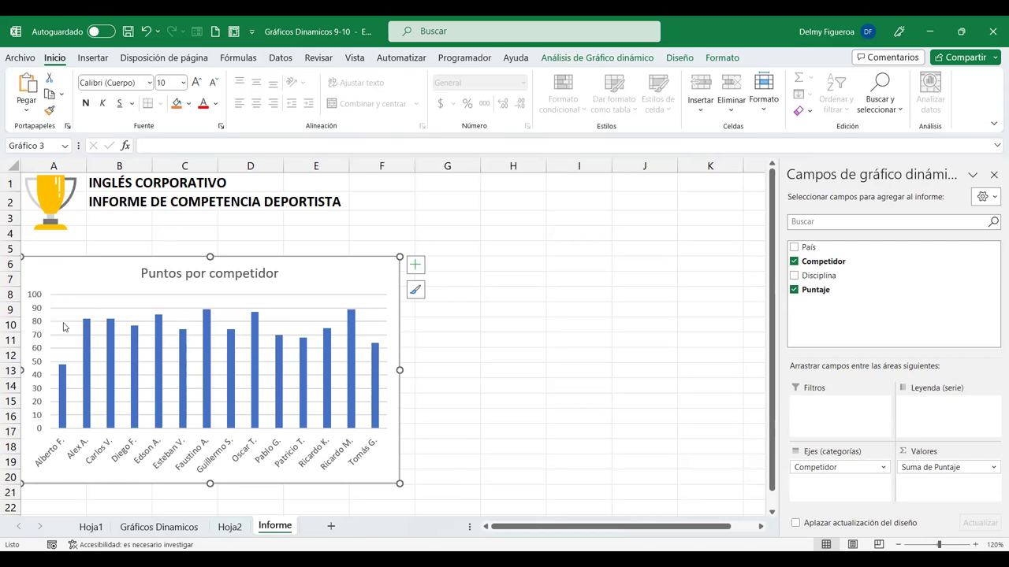
mouse_move(86, 370)
left_click(88, 334)
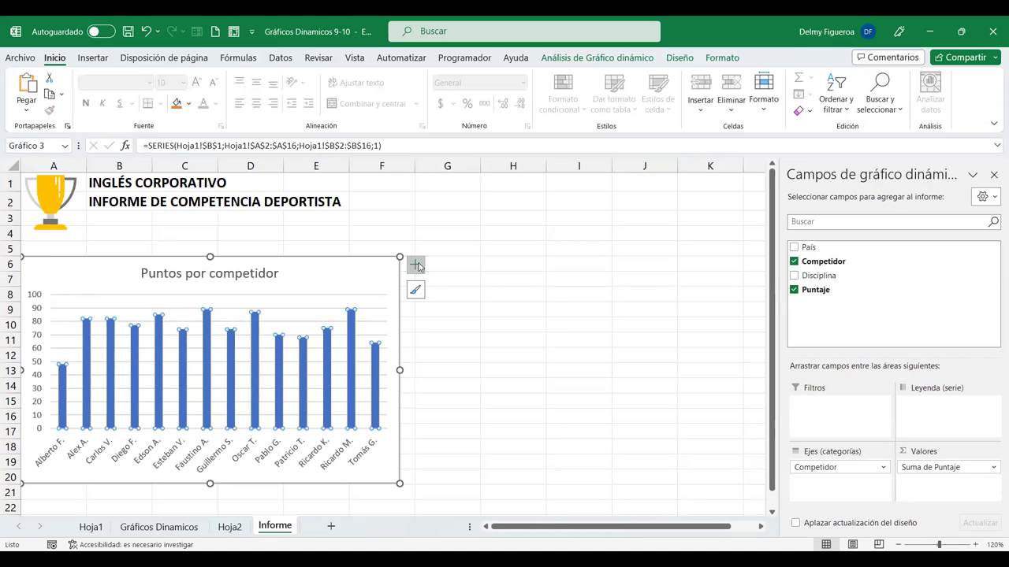
left_click(416, 266)
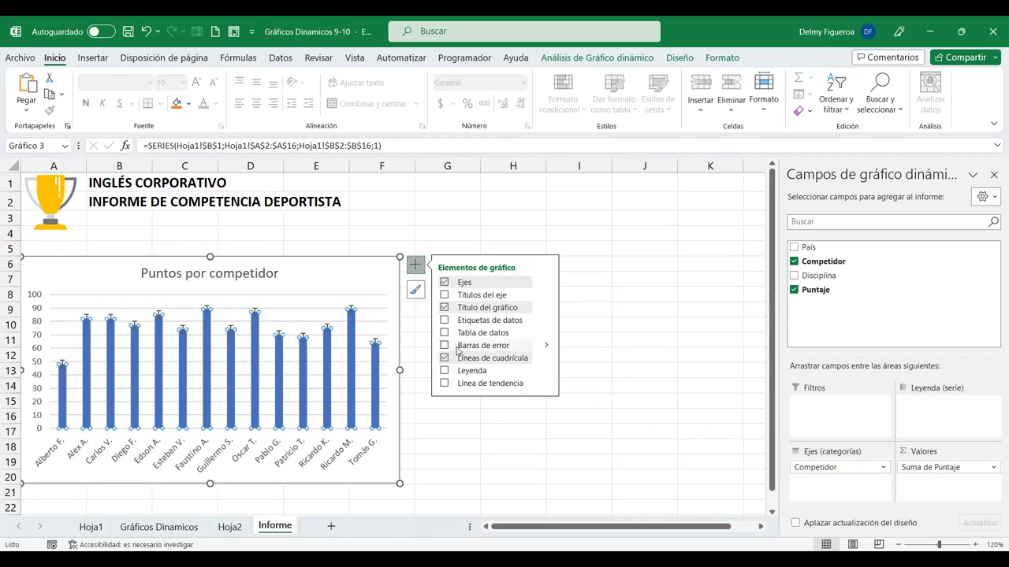
left_click(444, 360)
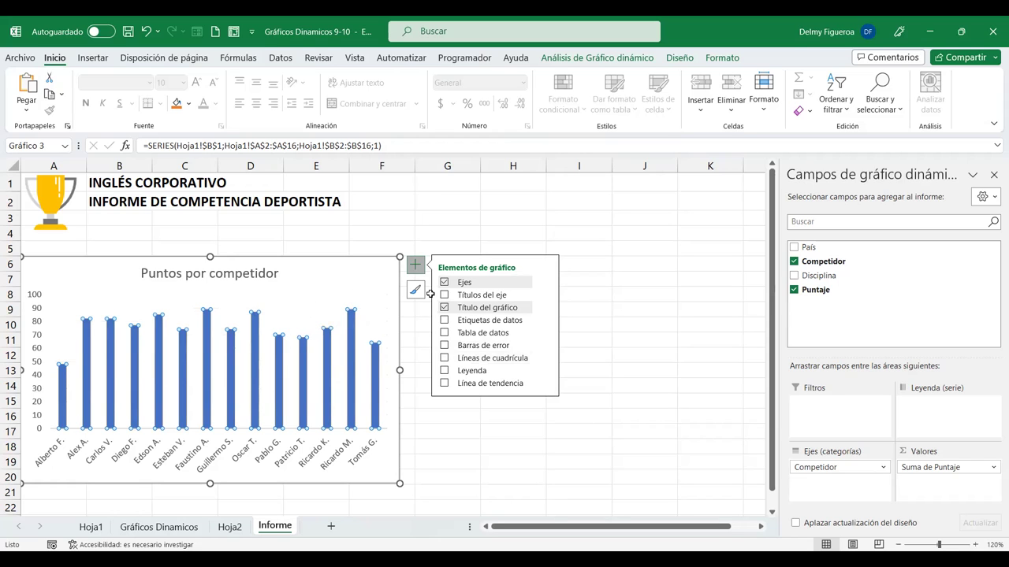
Show data labels at the outside end of each bar and delete the vertical axis
left_click(546, 321)
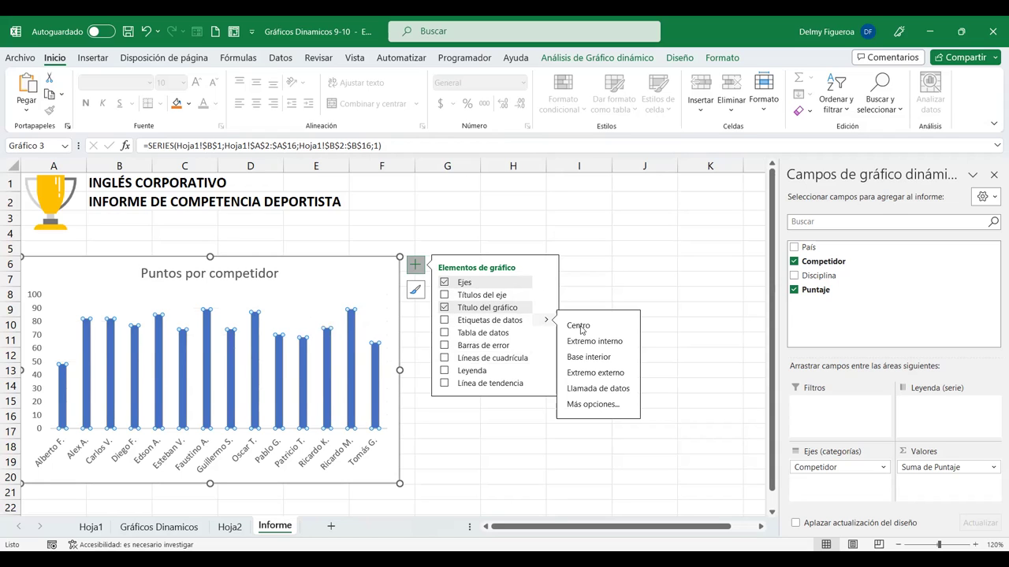
left_click(614, 378)
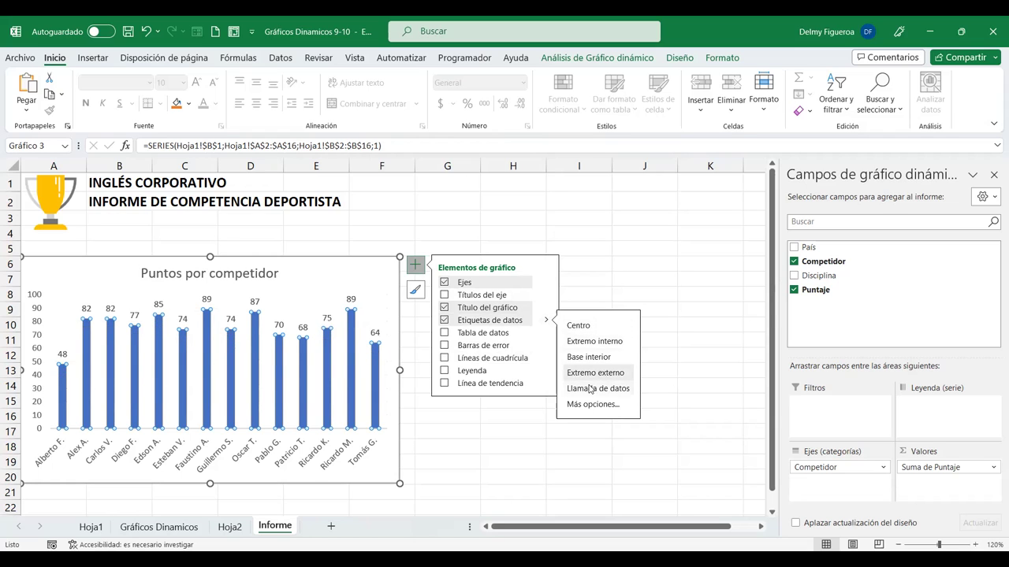
left_click(41, 323)
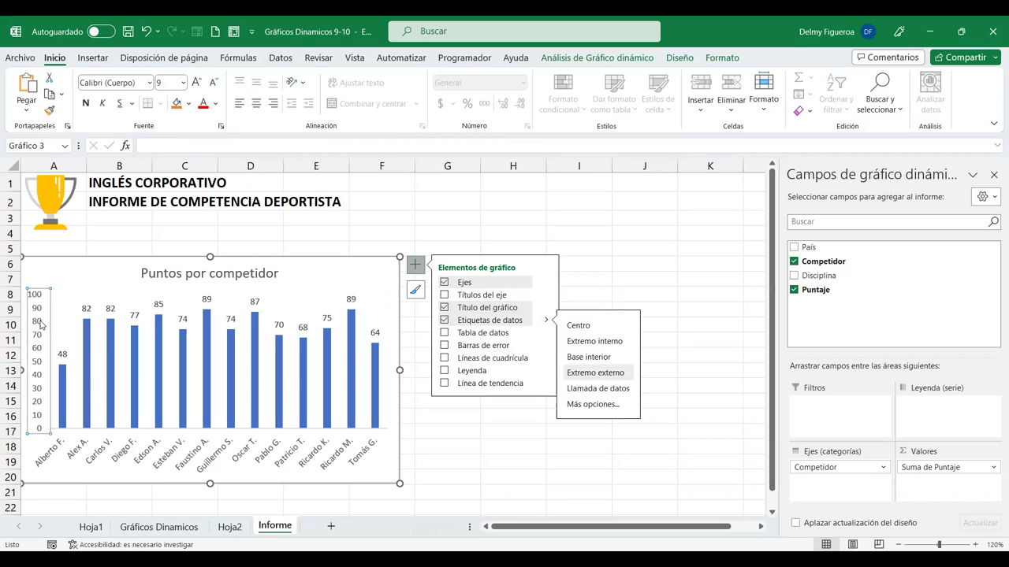
key("Delete")
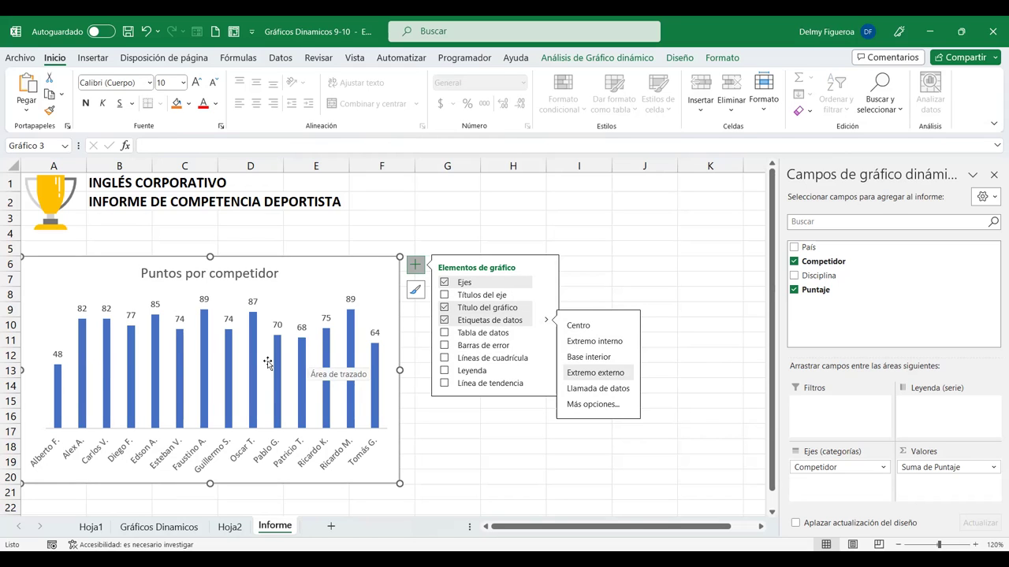
left_click(494, 227)
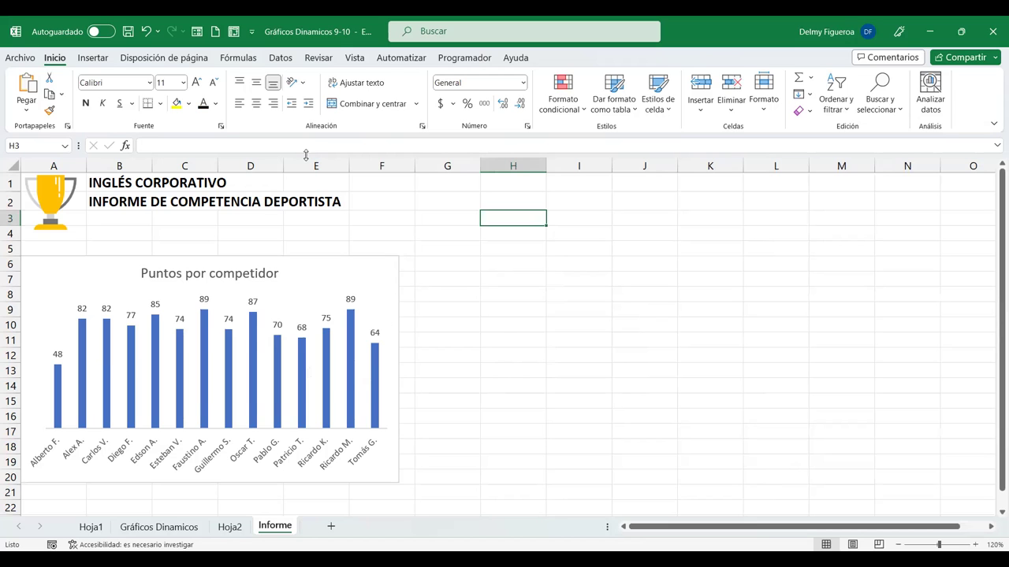
Uncheck Líneas de cuadrícula on the Vista tab so the Informe sheet has no gridlines
left_click(362, 58)
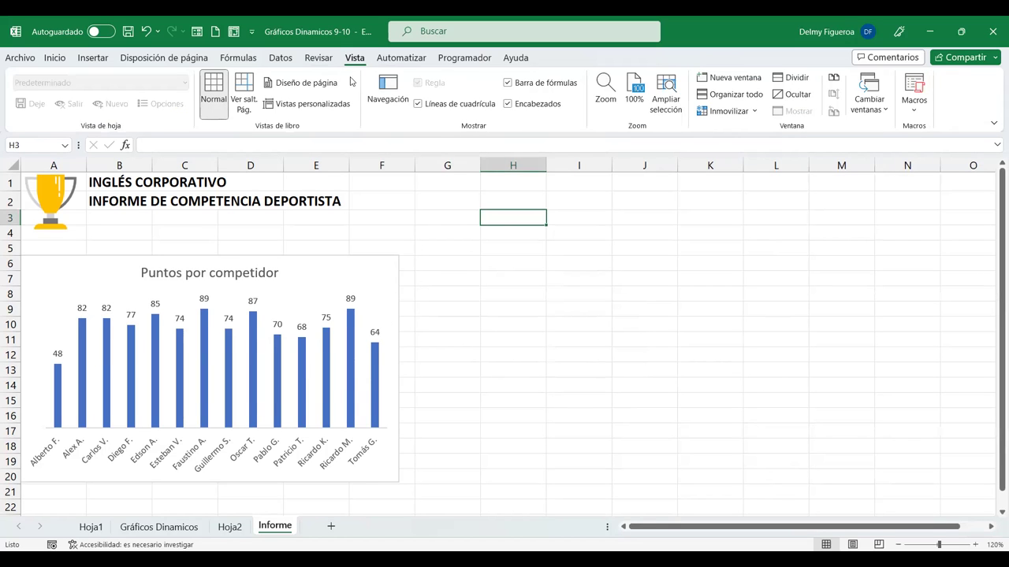
left_click(418, 104)
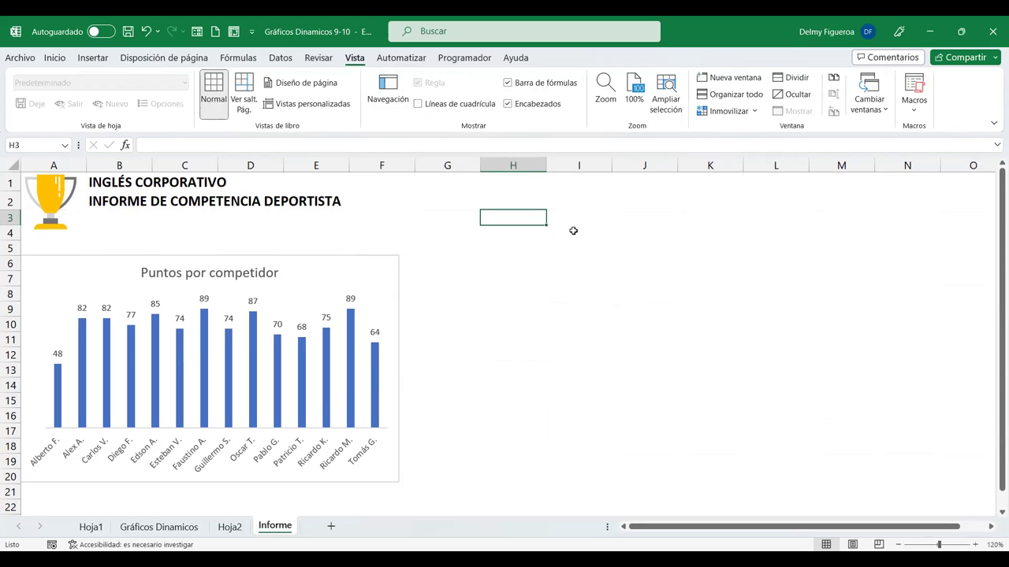
left_click(456, 247)
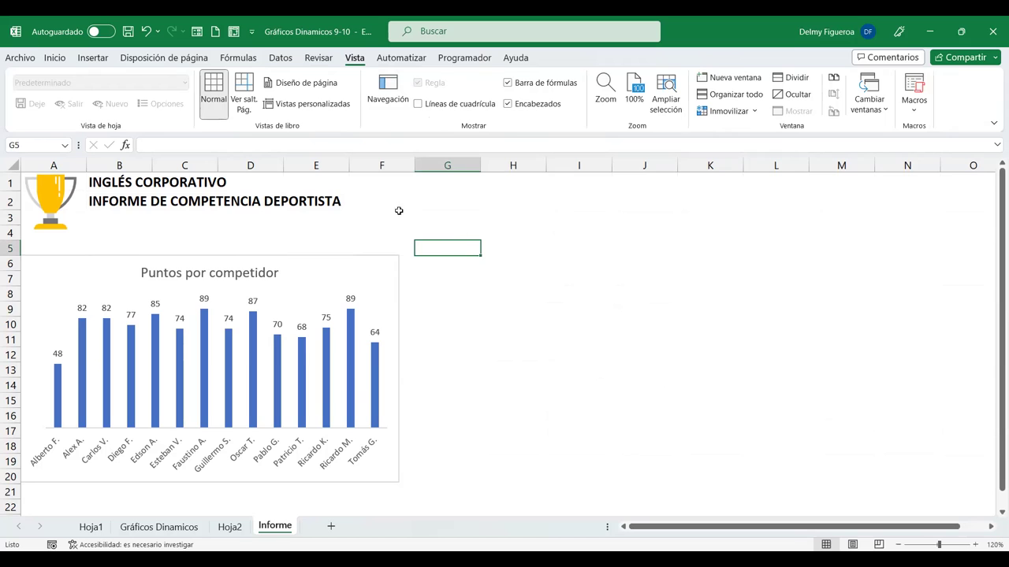
left_click(323, 269)
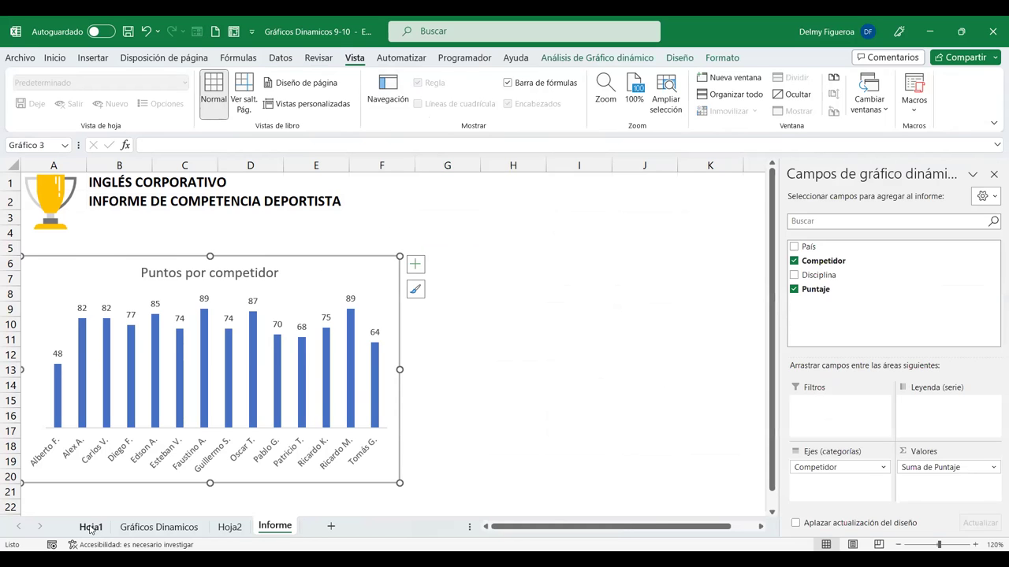
Move the Puntos por país chart from Hoja1 to cell G6 on Informe, beside the competitor chart
left_click(91, 528)
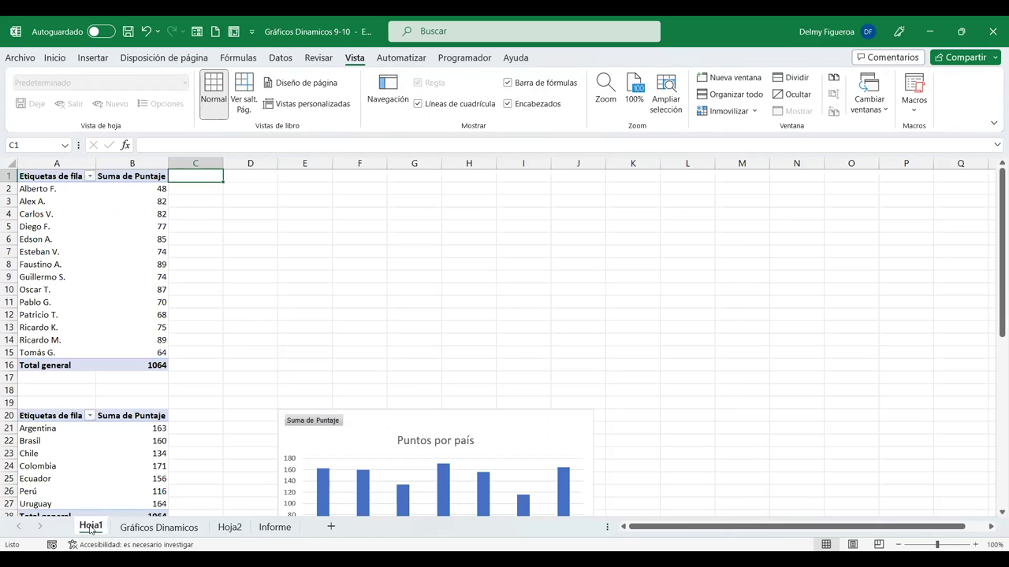
left_click(434, 421)
left_click(274, 527)
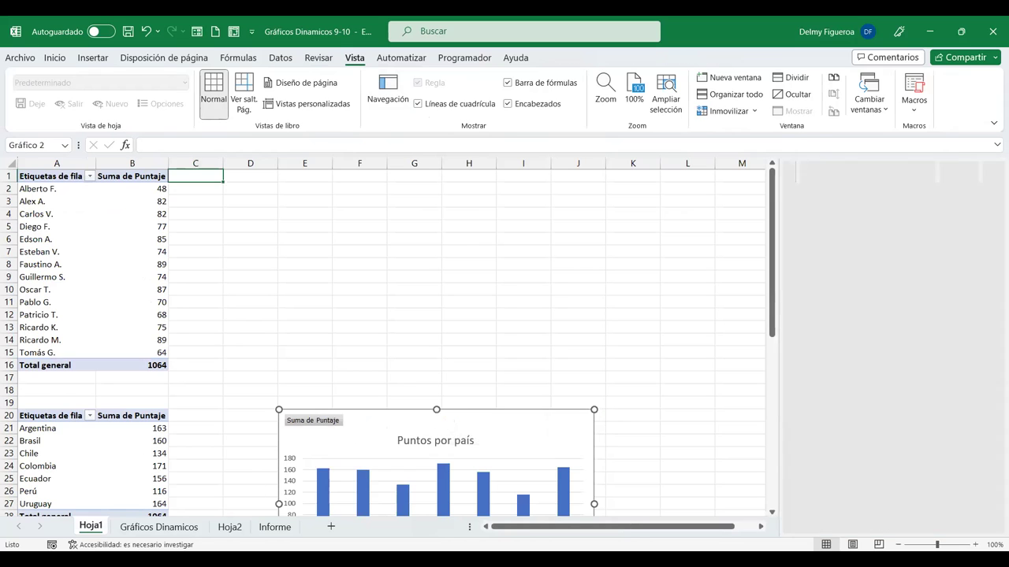
left_click(442, 264)
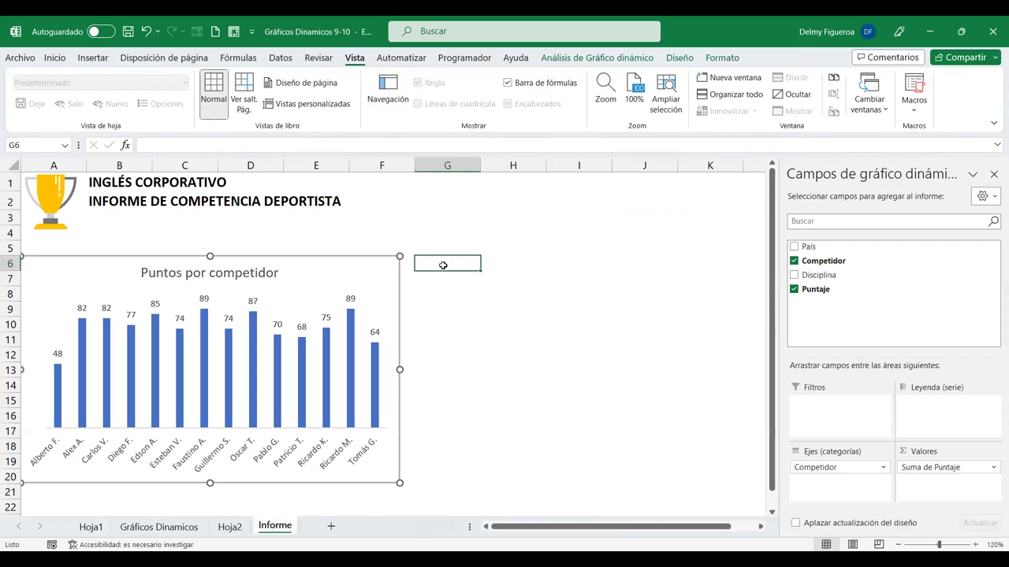
key("ctrl+v")
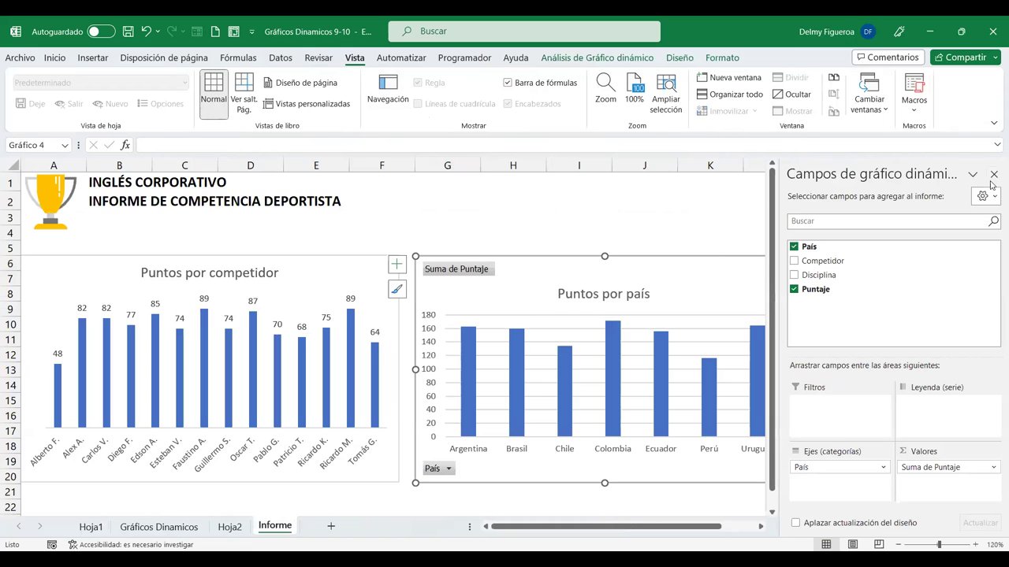
left_click(993, 175)
left_click(906, 279)
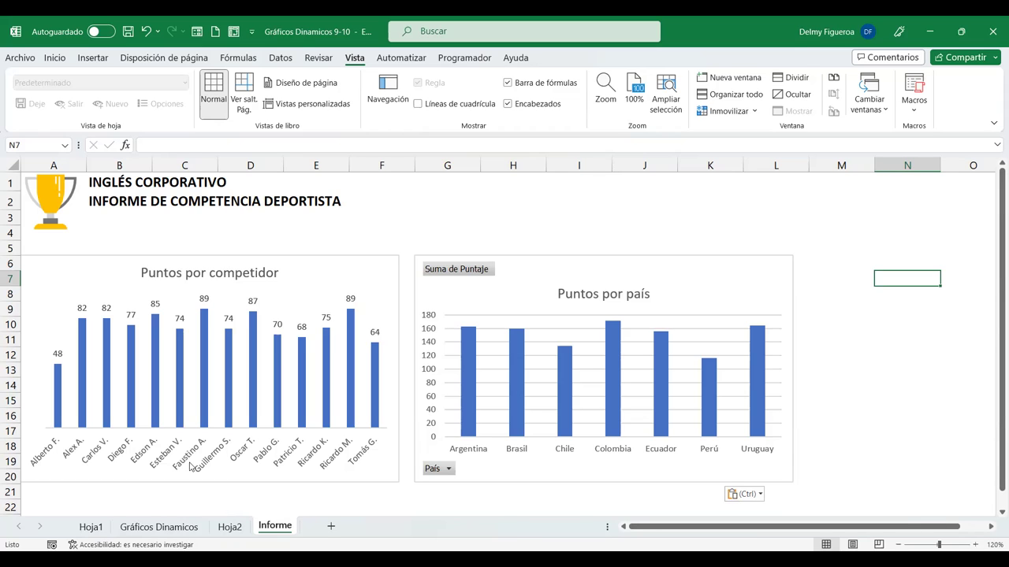
Hide all field buttons on the Puntos por país chart
scroll(576, 405, "down", 1)
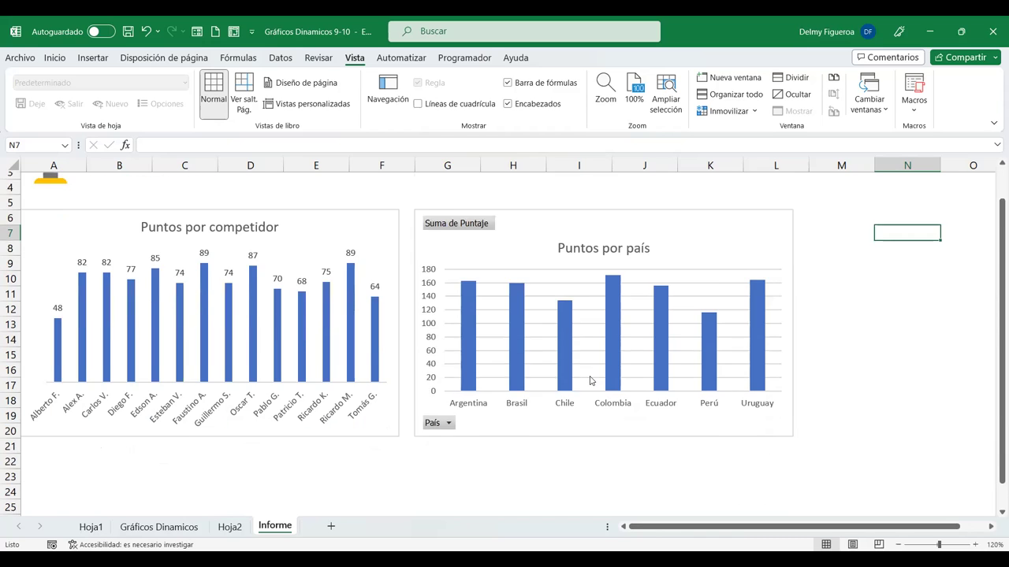
scroll(583, 391, "down", 3)
scroll(589, 376, "down", 2)
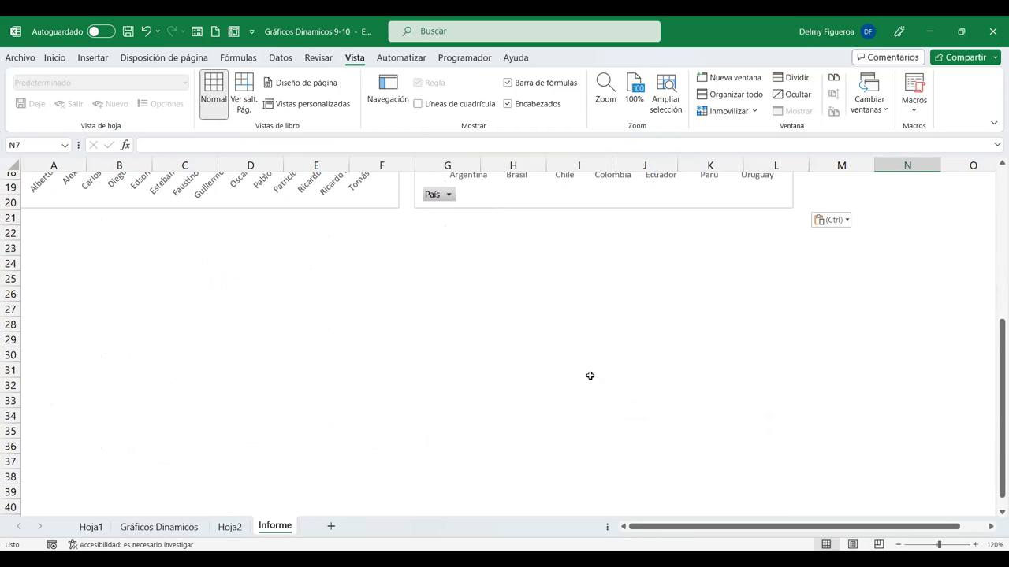
scroll(589, 376, "up", 2)
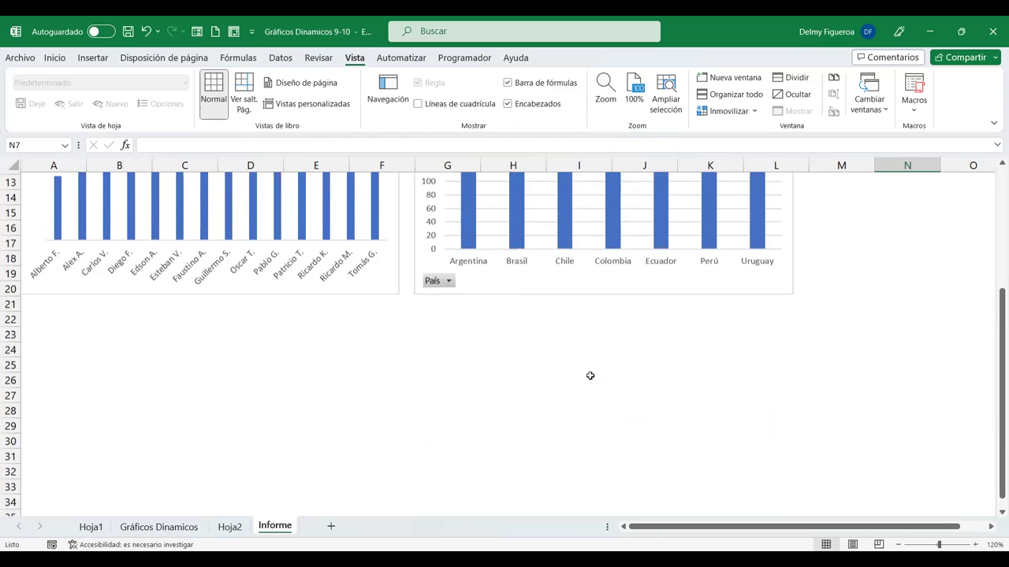
scroll(589, 376, "up", 3)
scroll(590, 375, "up", 1)
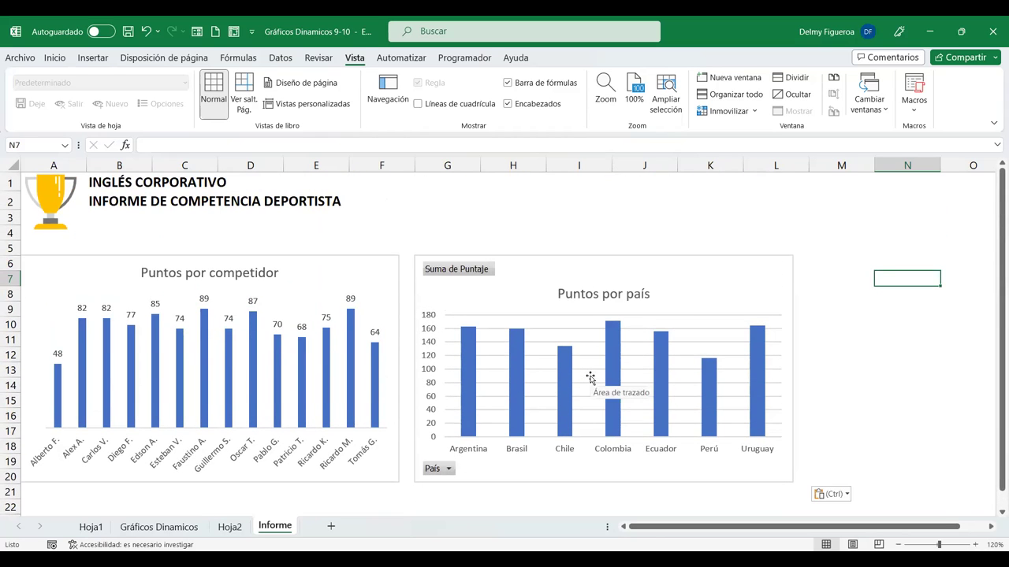
left_click(443, 186)
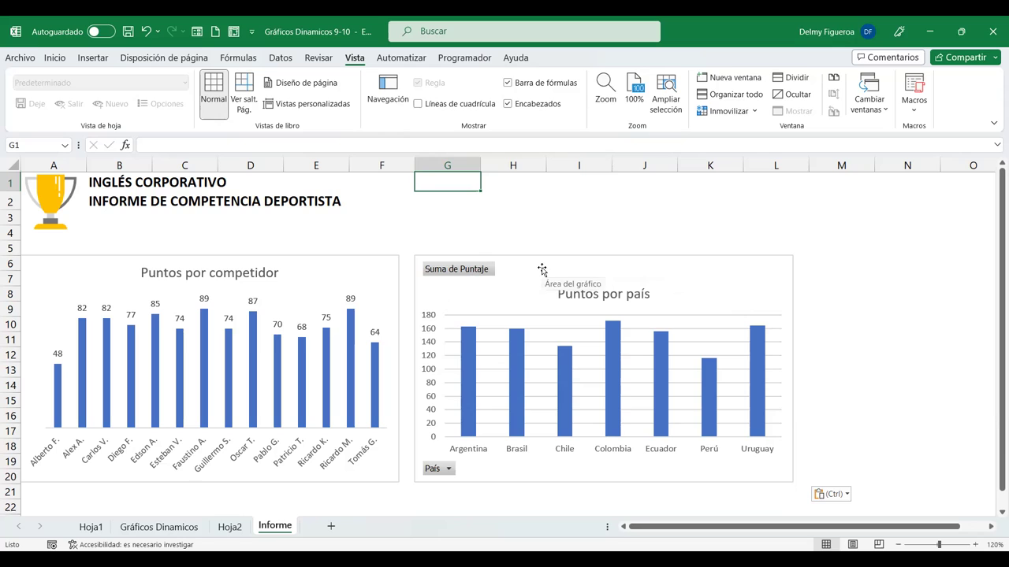
right_click(468, 274)
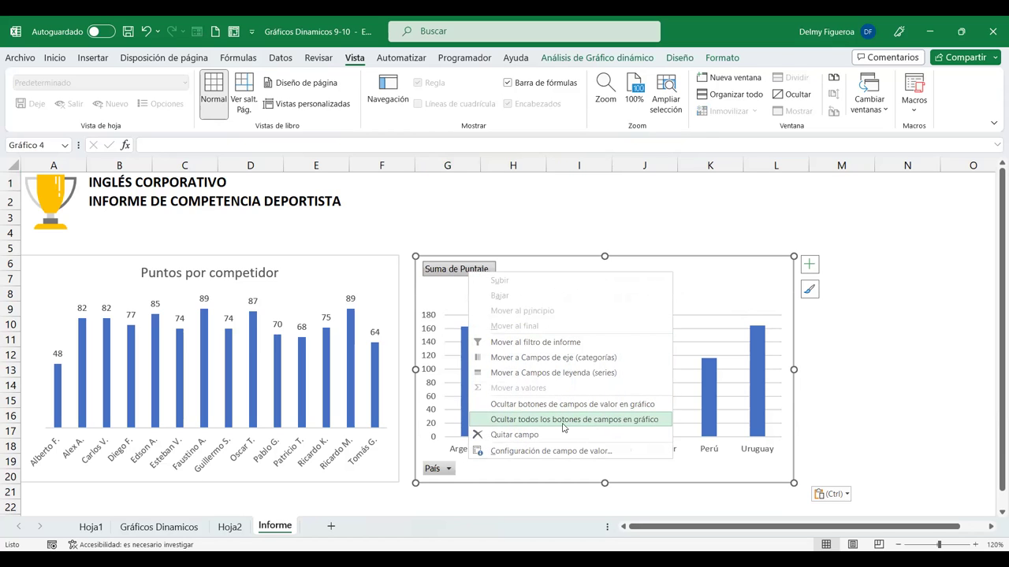
left_click(607, 428)
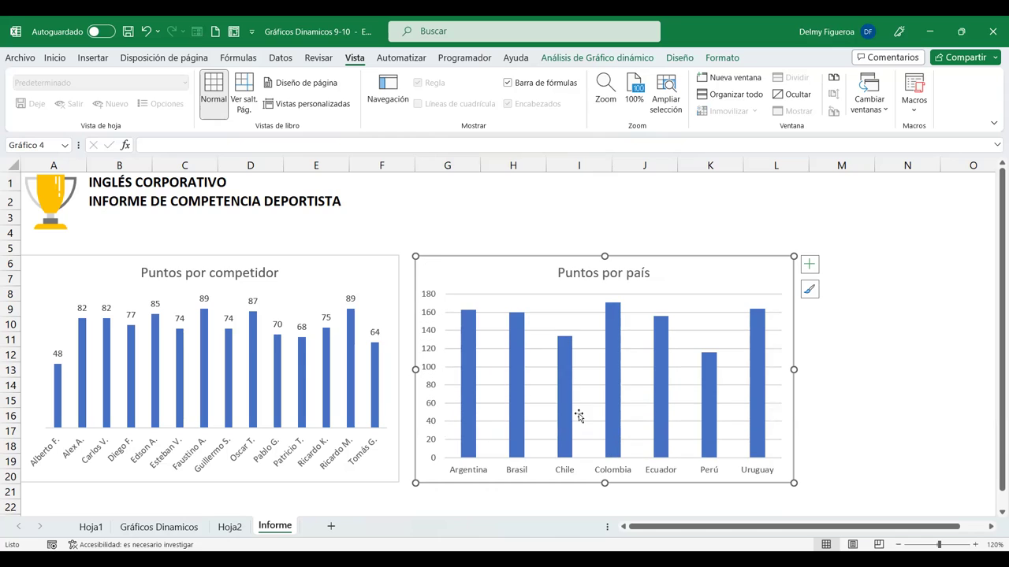
Add value labels to each bar, remove the gridlines and delete the vertical value axis
left_click(808, 266)
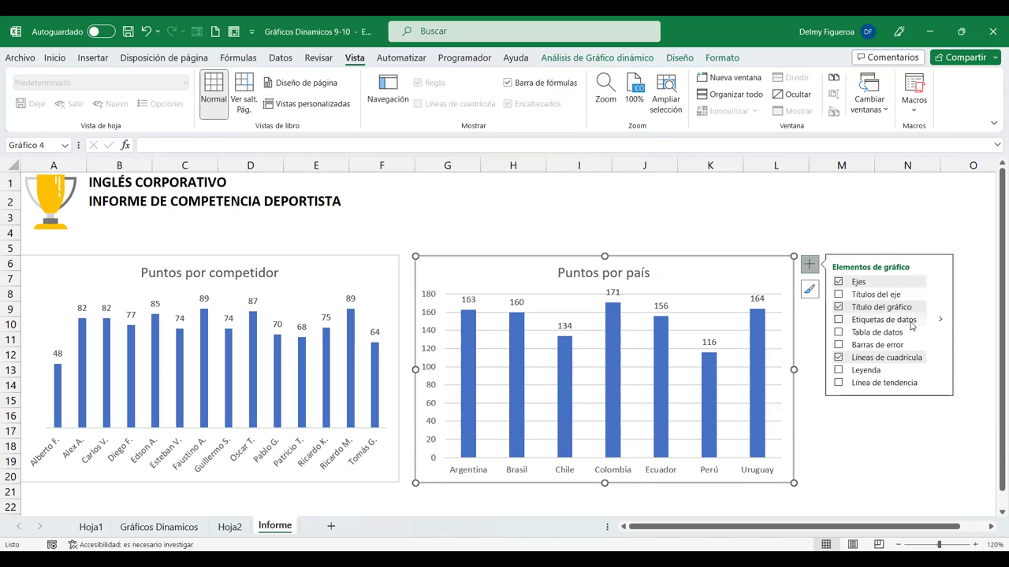
left_click(911, 323)
left_click(837, 358)
left_click(435, 312)
right_click(435, 312)
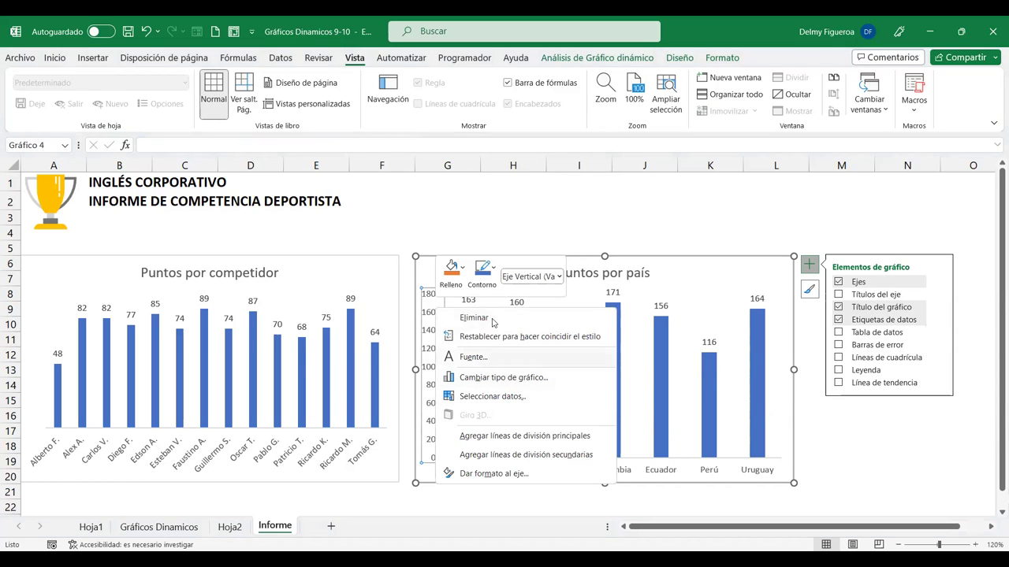
left_click(474, 318)
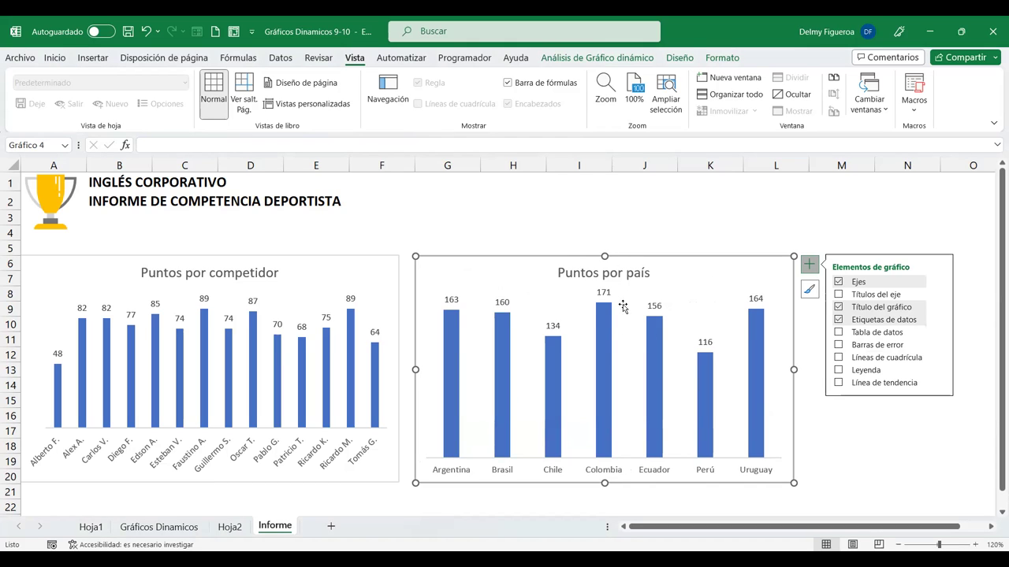
Change the Puntos por país chart type to Línea apilada con marcadores
right_click(696, 291)
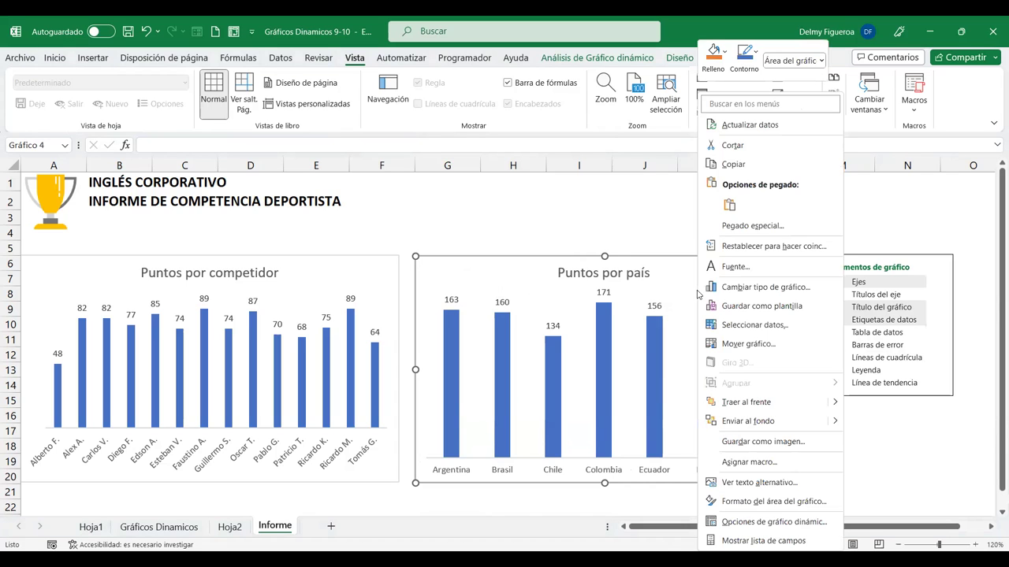
left_click(784, 290)
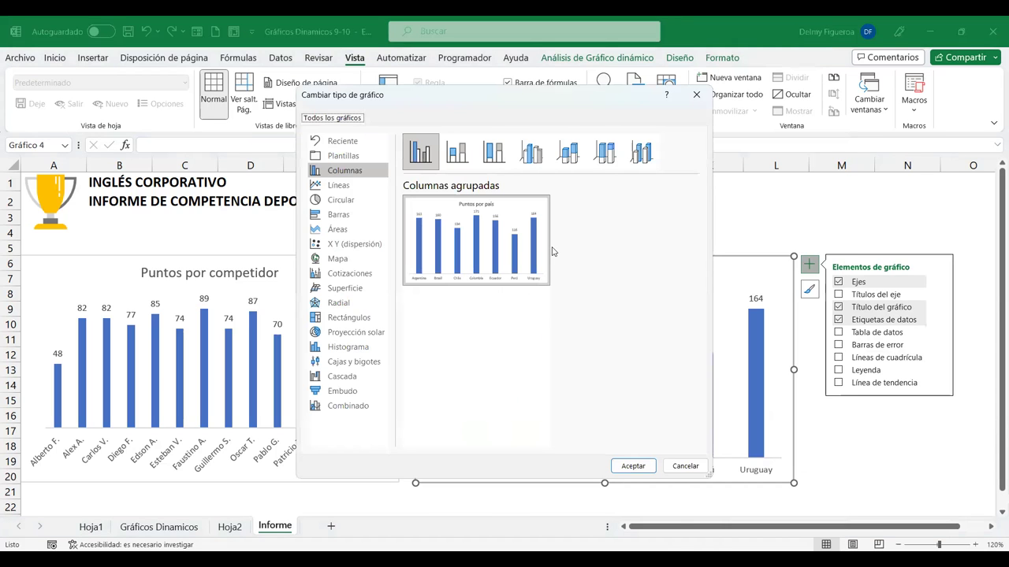
left_click(337, 193)
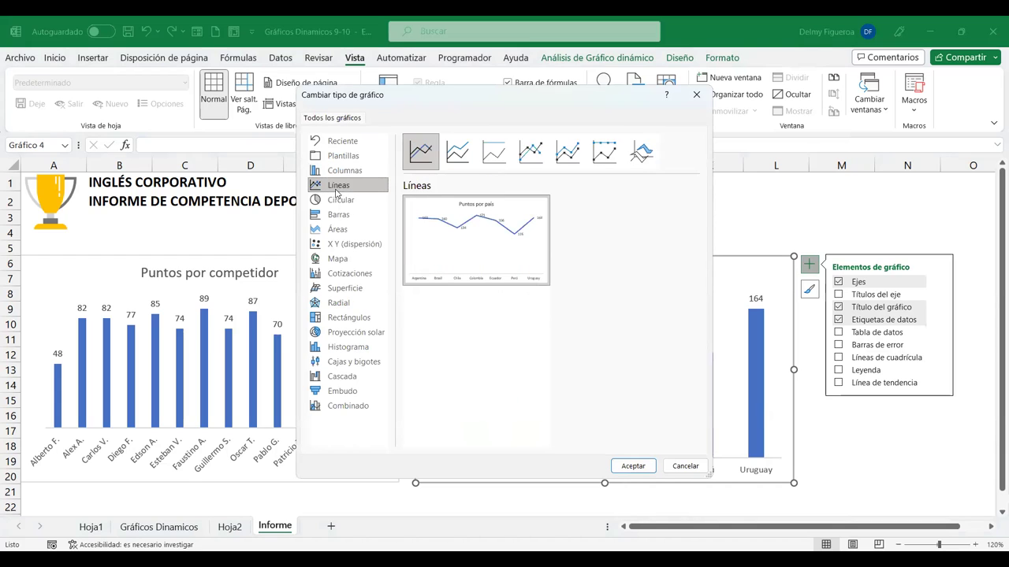
left_click(545, 156)
left_click(567, 154)
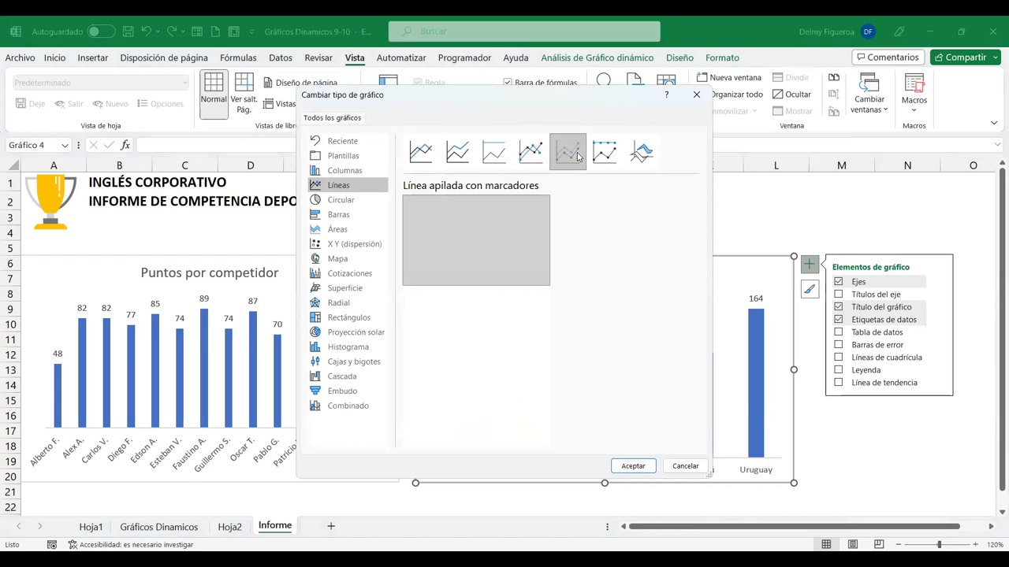
left_click(607, 155)
left_click(568, 158)
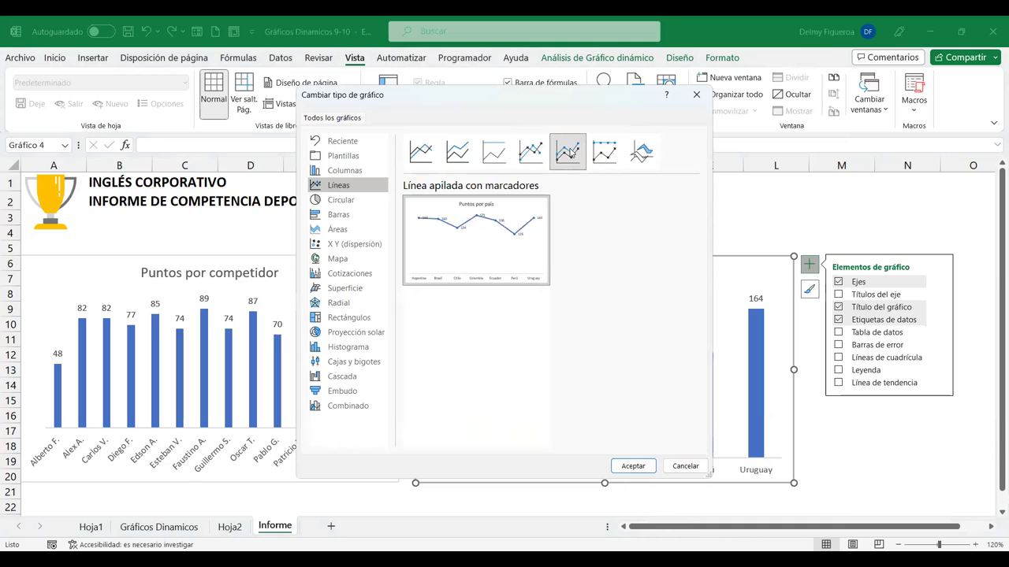
left_click(645, 152)
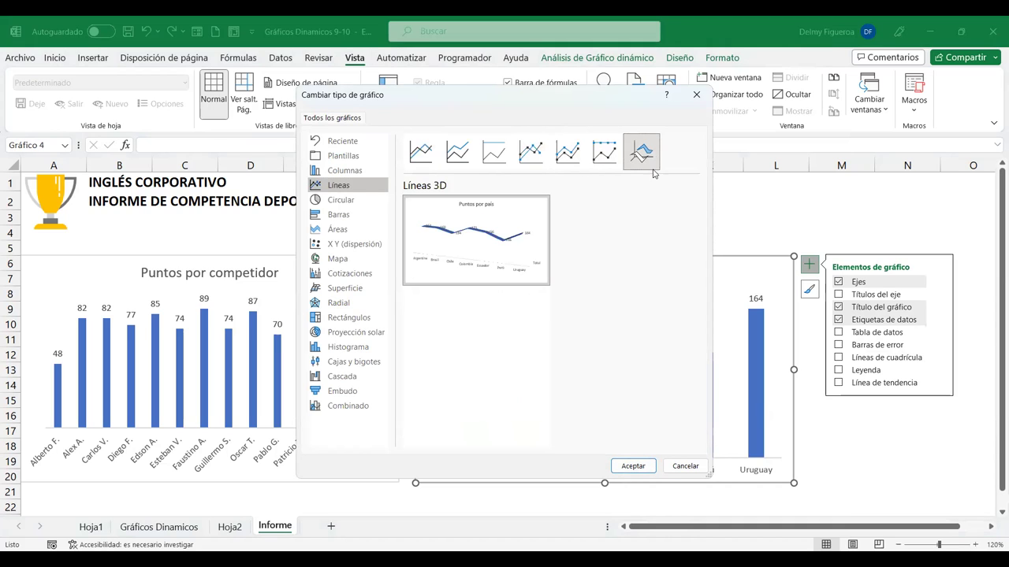
left_click(569, 154)
left_click(651, 466)
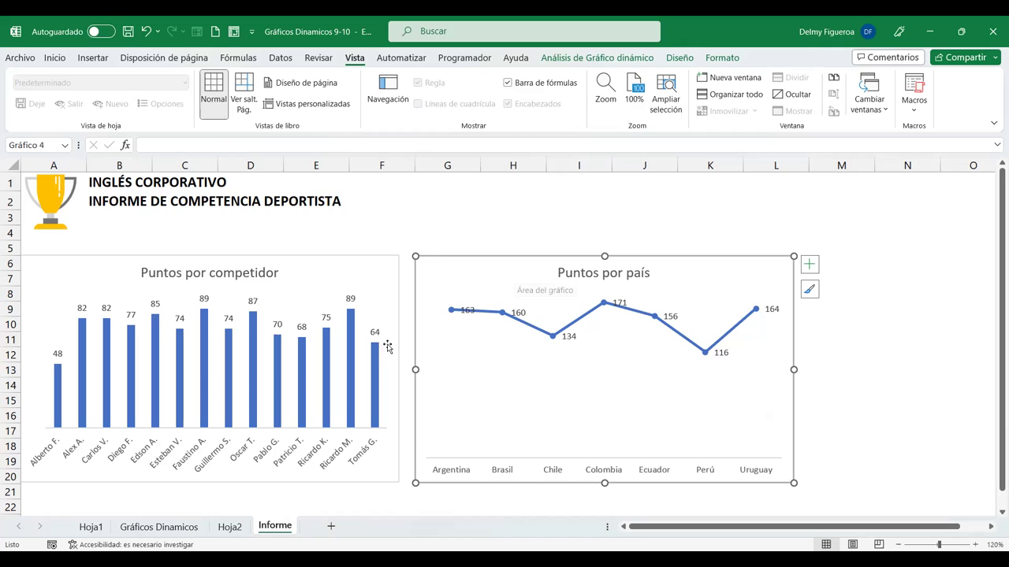
Shrink both charts and line up Puntos por país beside Puntos por competidor
left_click(401, 481)
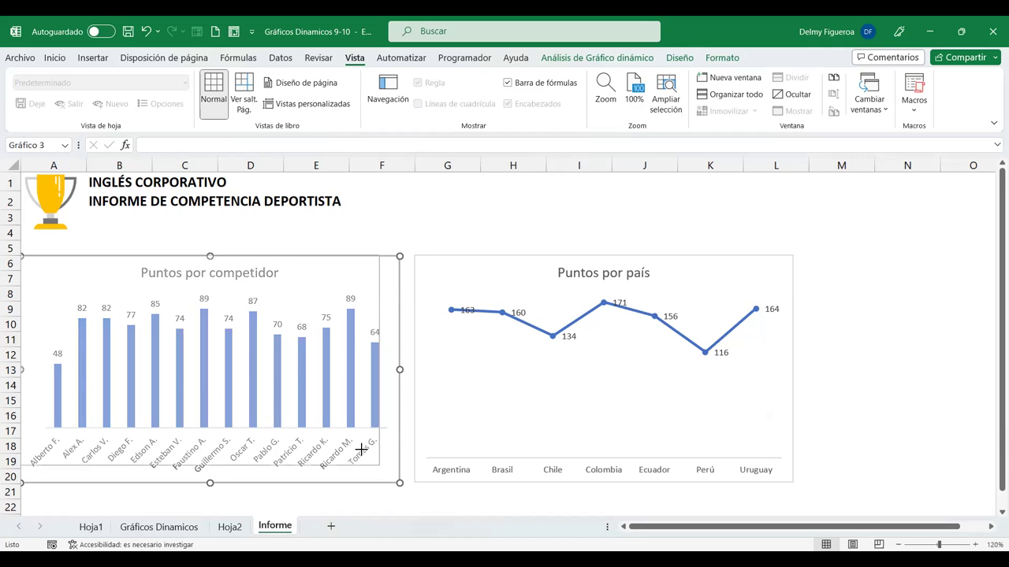
left_click_drag(400, 483, 314, 418)
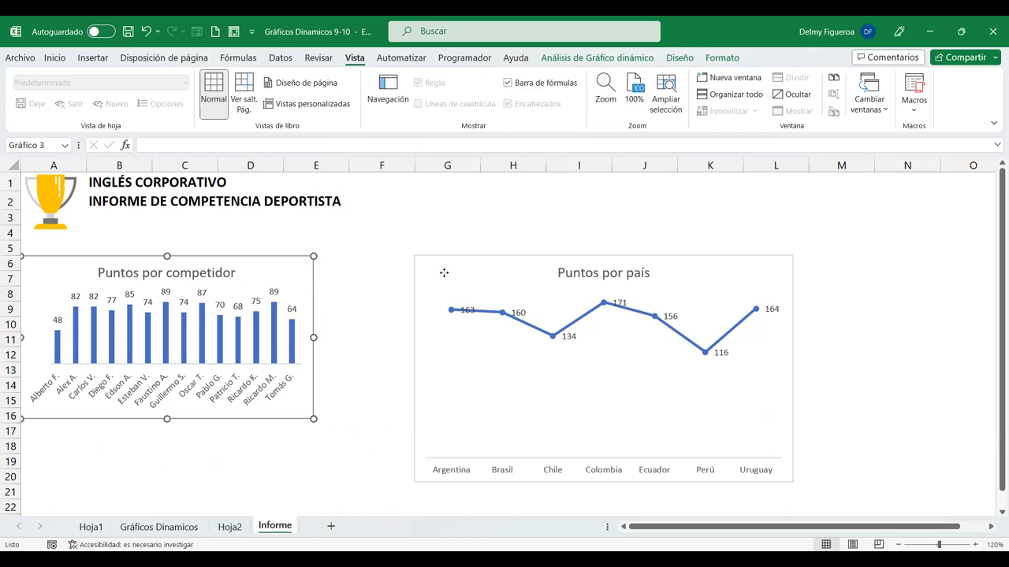
left_click_drag(444, 274, 355, 261)
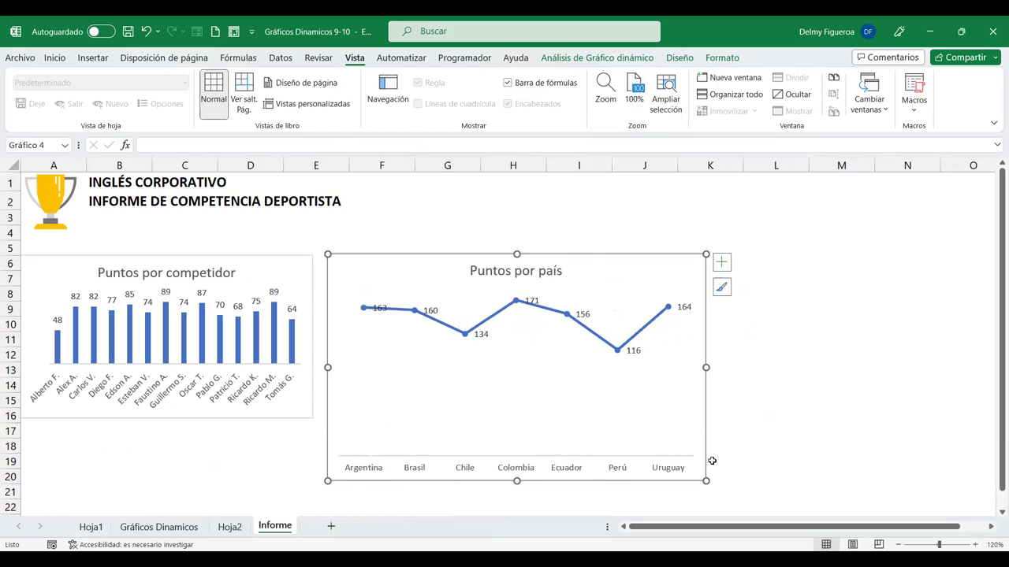
mouse_move(705, 481)
left_mouse_down()
mouse_move(600, 379)
mouse_move(624, 418)
left_mouse_up()
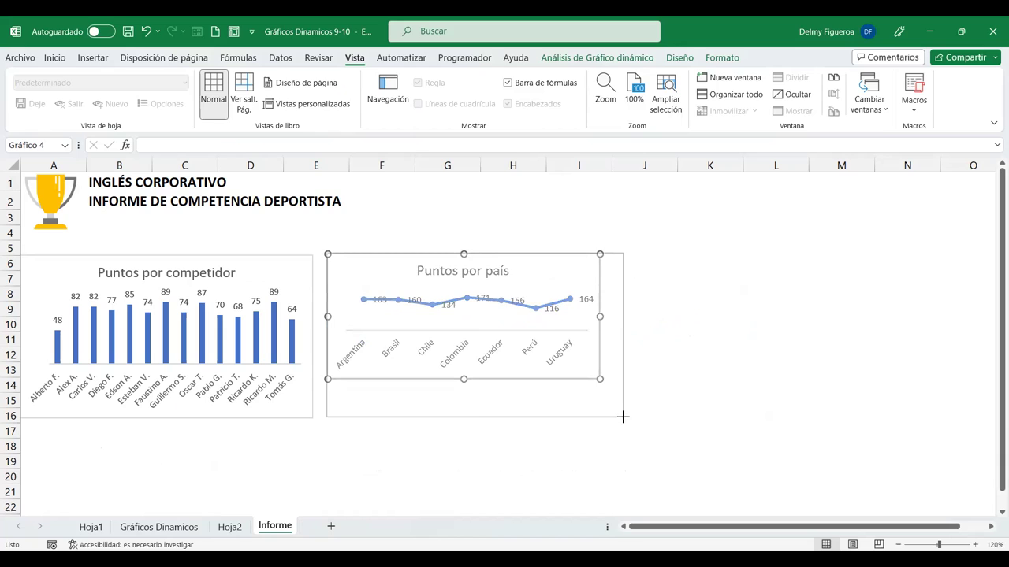
left_click_drag(378, 274, 372, 278)
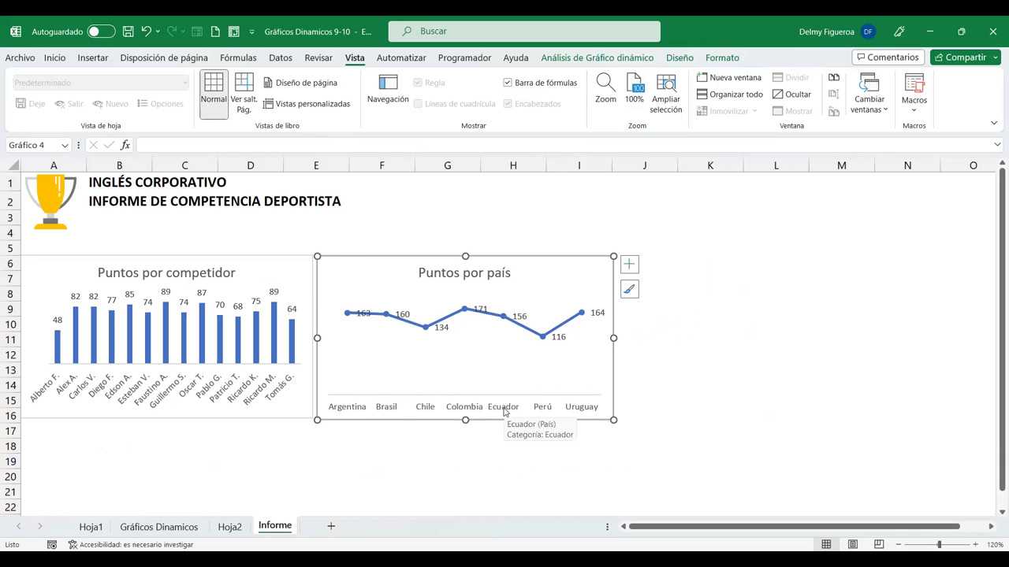
Make the Puntos por competidor name labels and value labels two font sizes smaller
right_click(505, 412)
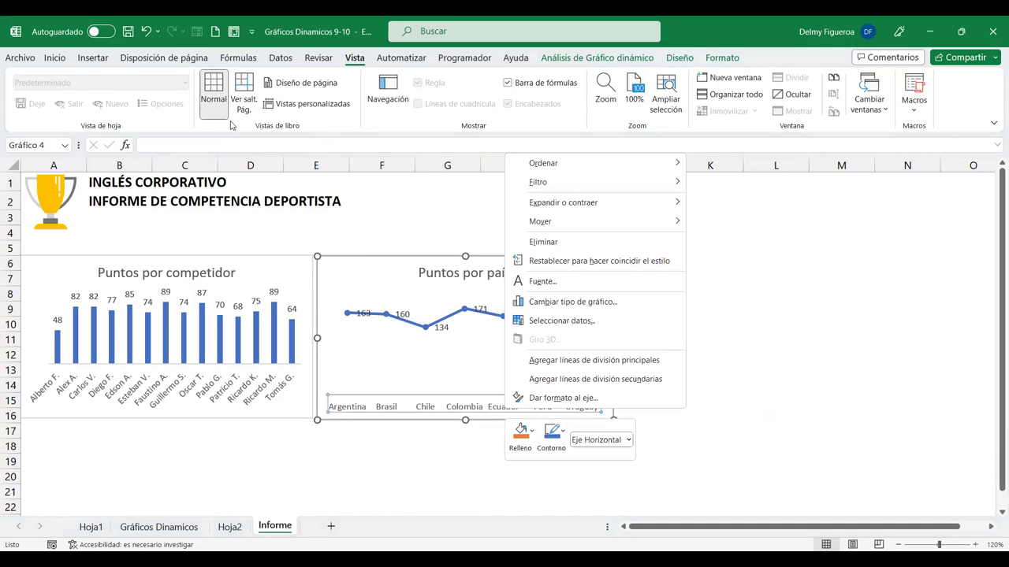
left_click(55, 60)
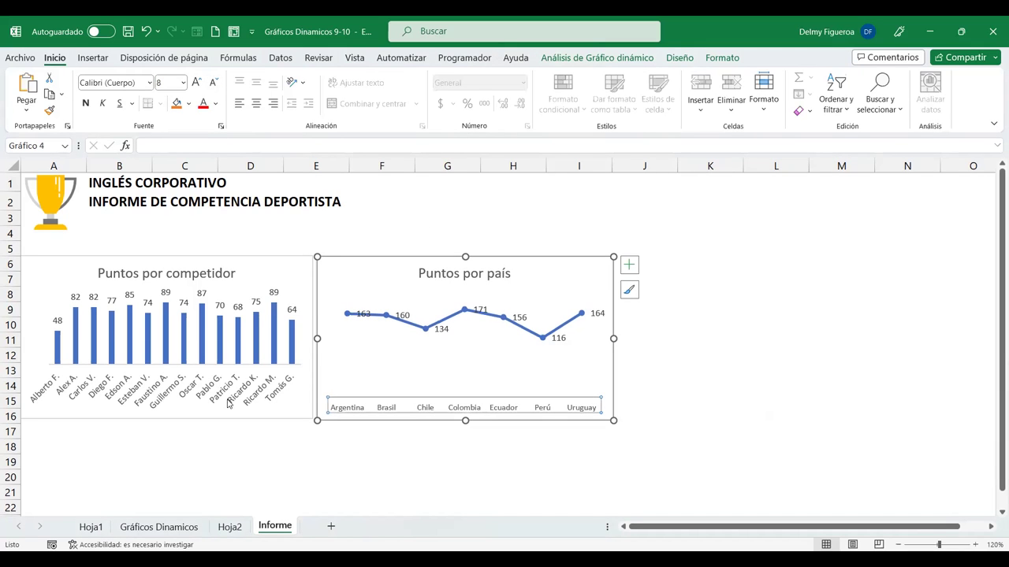
left_click(223, 370)
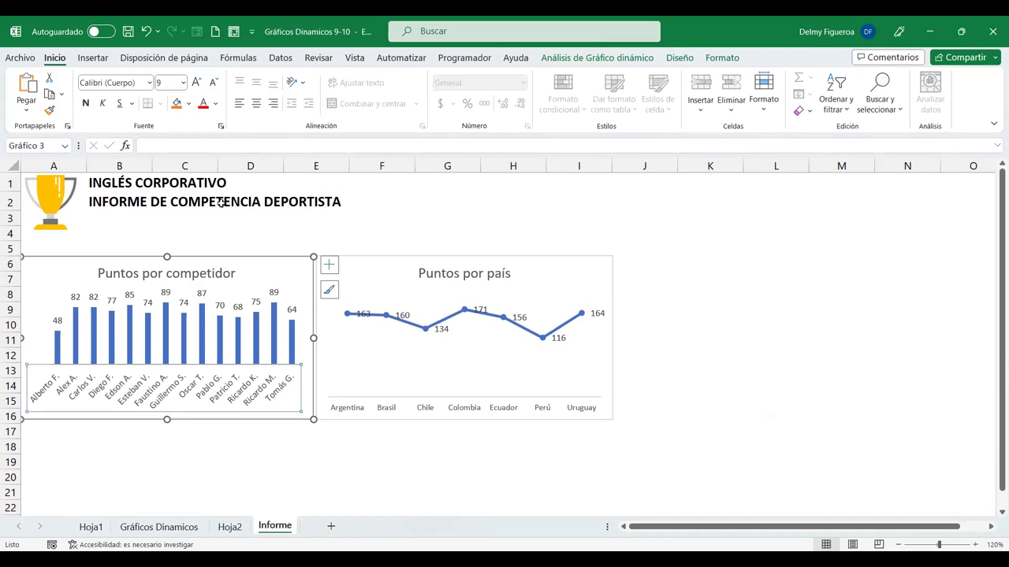
left_click(212, 90)
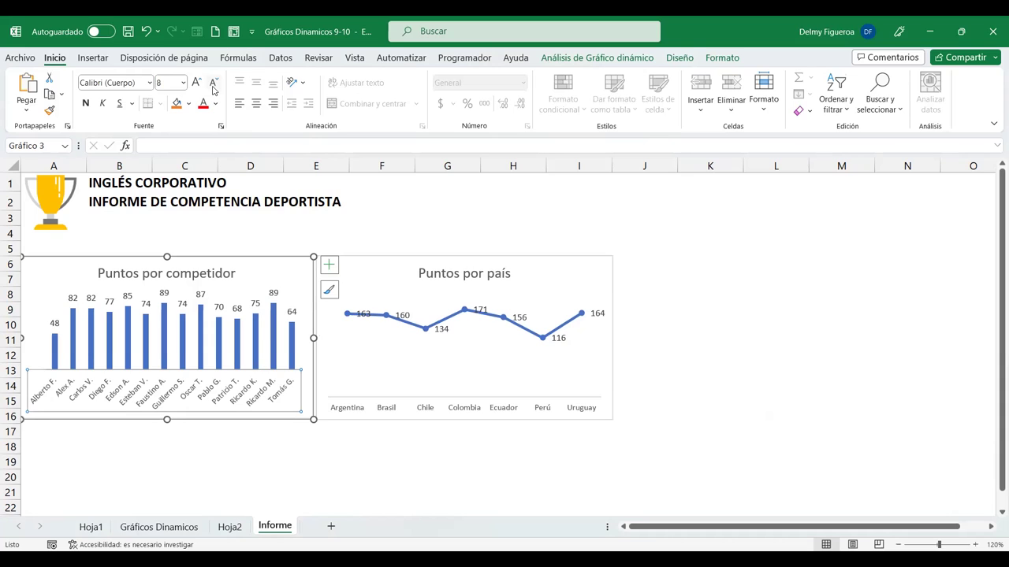
left_click(213, 89)
left_click(162, 298)
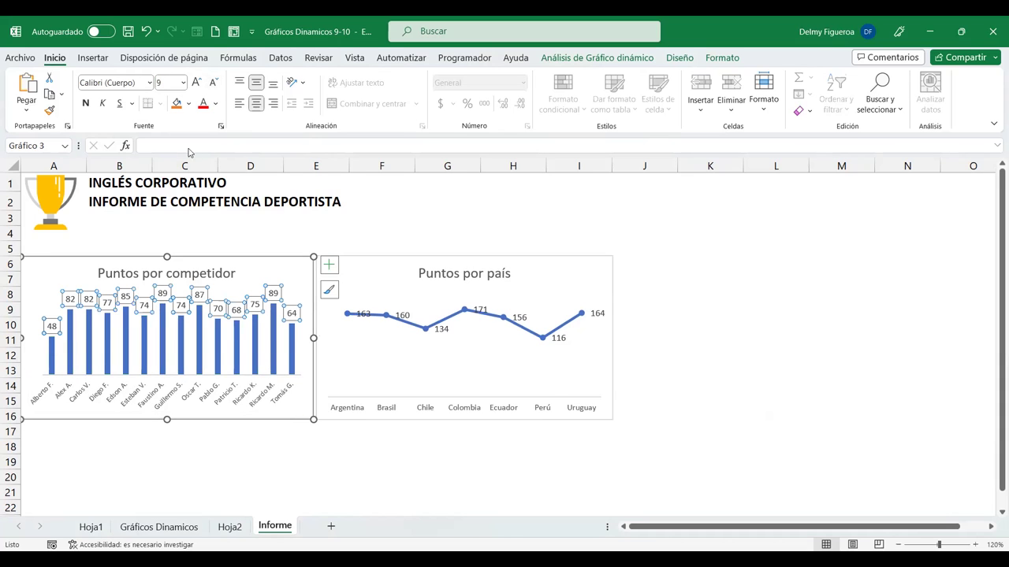
left_click(213, 84)
left_click(213, 84)
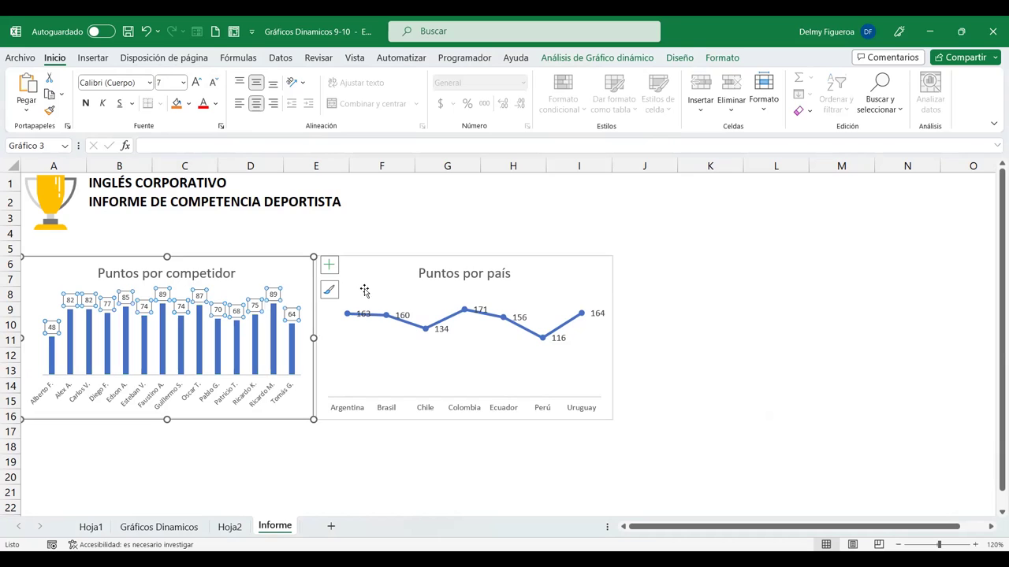
Place the Puntos por país data labels above the points and make them smaller
left_click(402, 314)
left_click(628, 265)
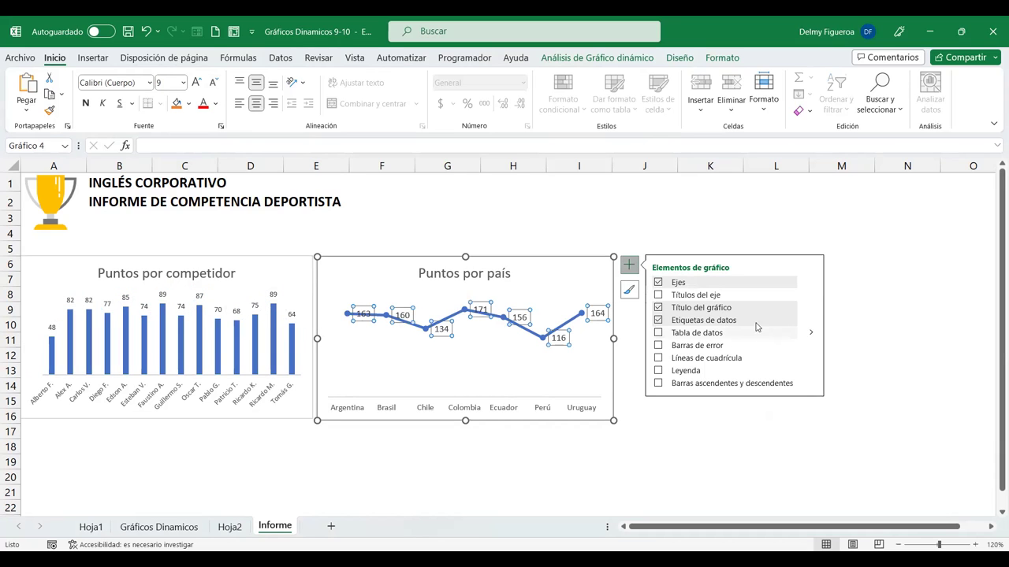
left_click(813, 321)
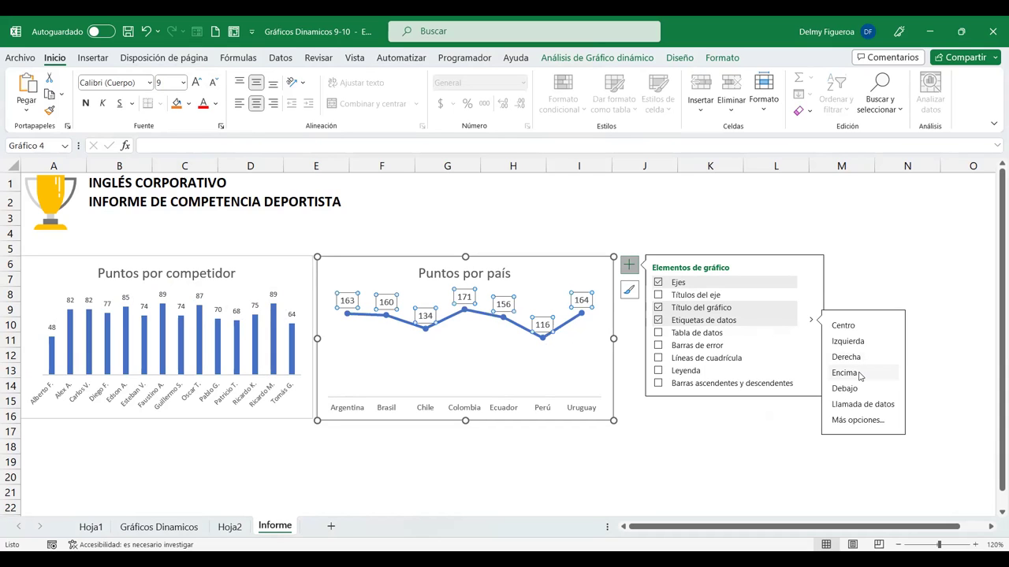
left_click(213, 83)
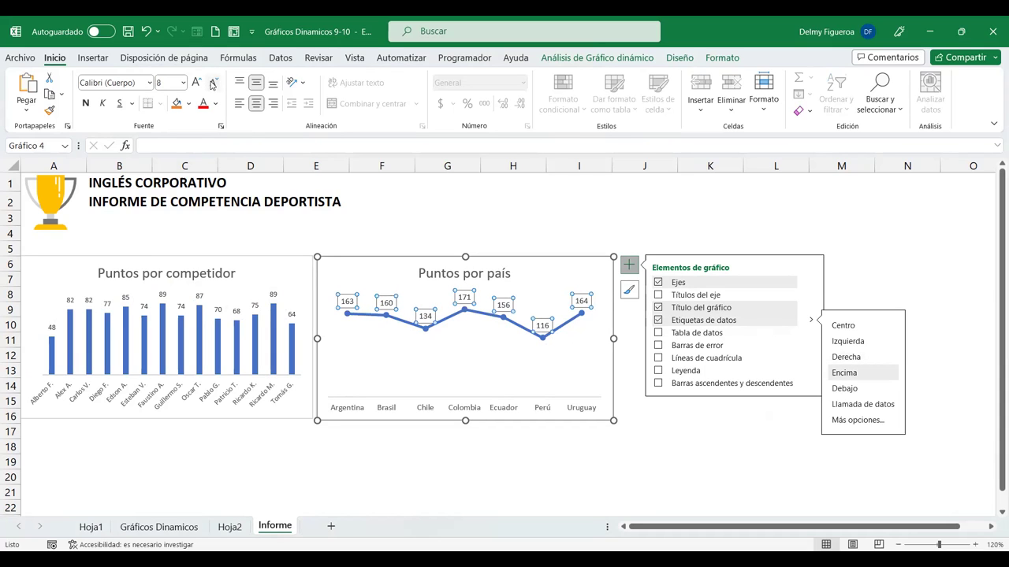
left_click(517, 249)
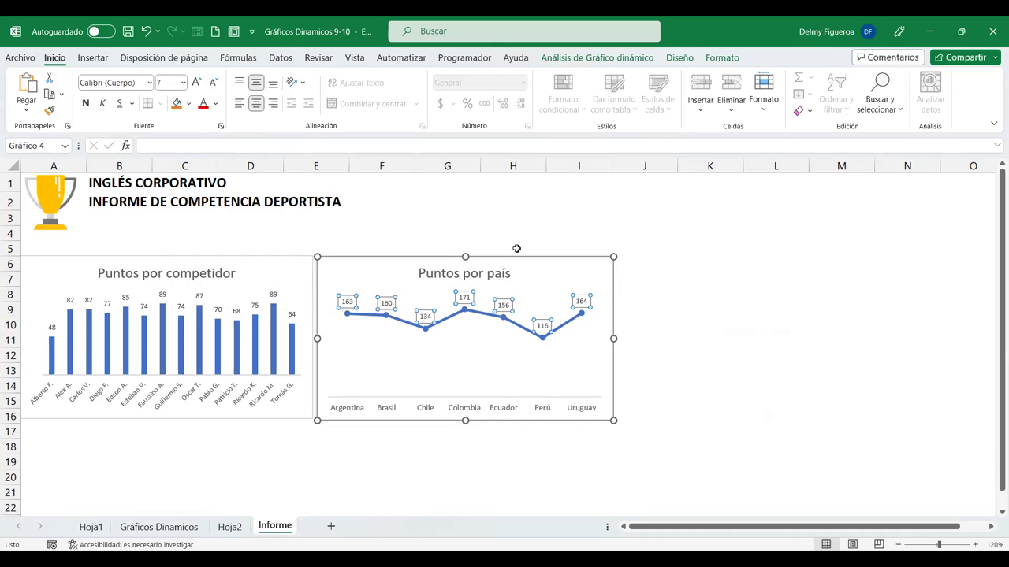
Cut the Puntos por disciplina chart from Hoja1 and paste it at J6 on Informe
left_click(91, 526)
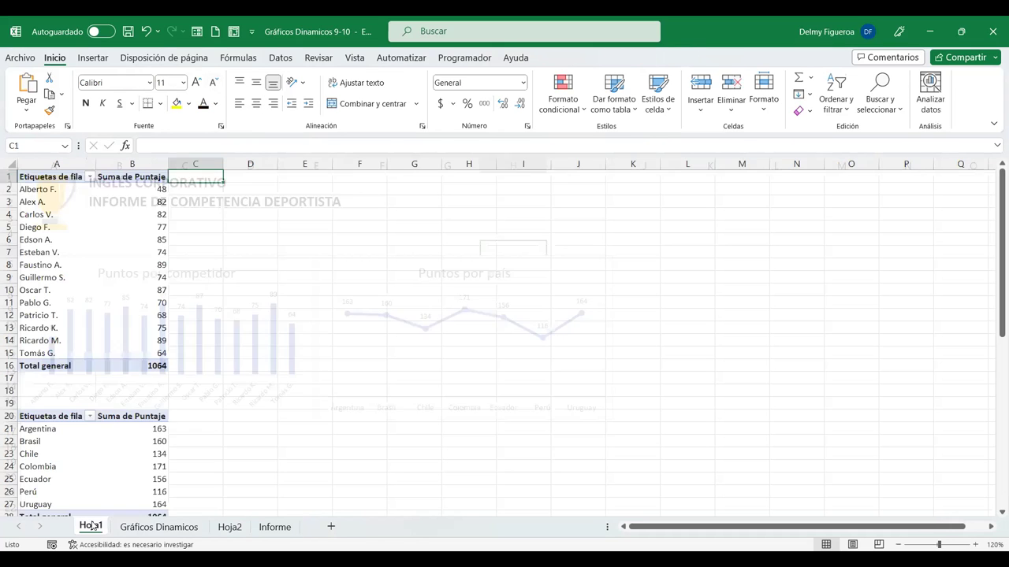
scroll(497, 331, "down", 4)
scroll(497, 331, "down", 2)
scroll(498, 323, "down", 3)
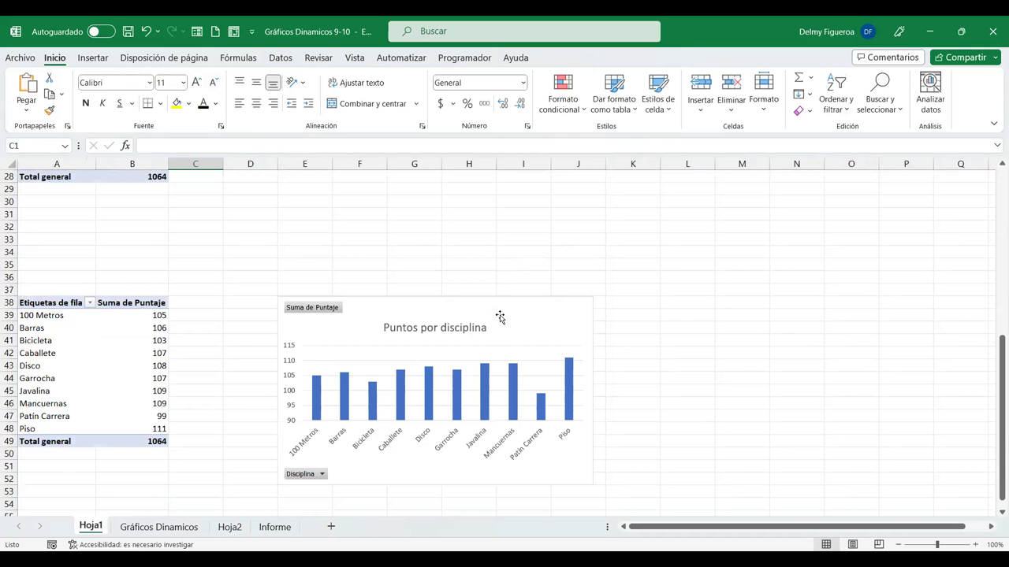
left_click(506, 302)
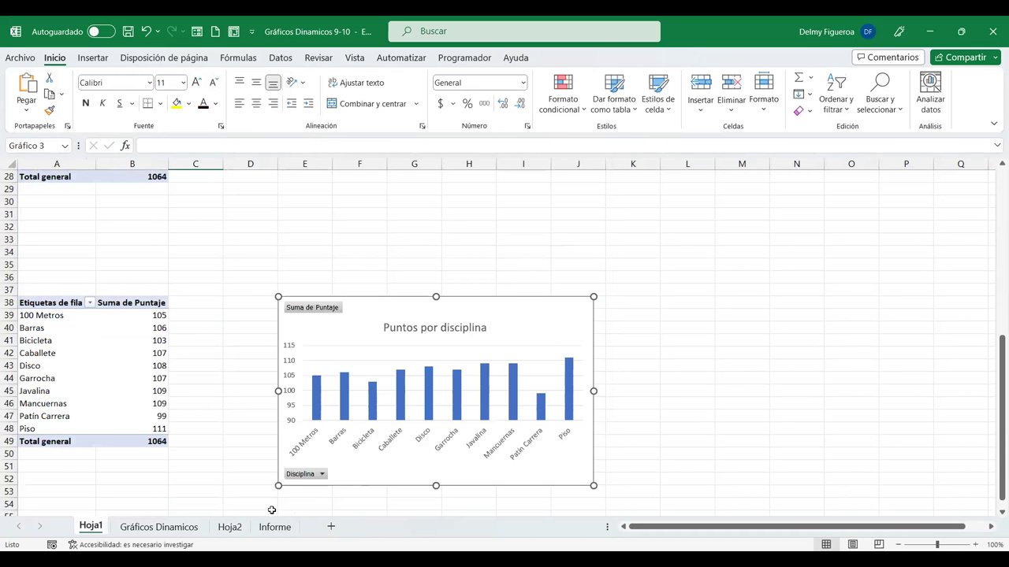
key("ctrl+x")
left_click(275, 526)
left_click(623, 259)
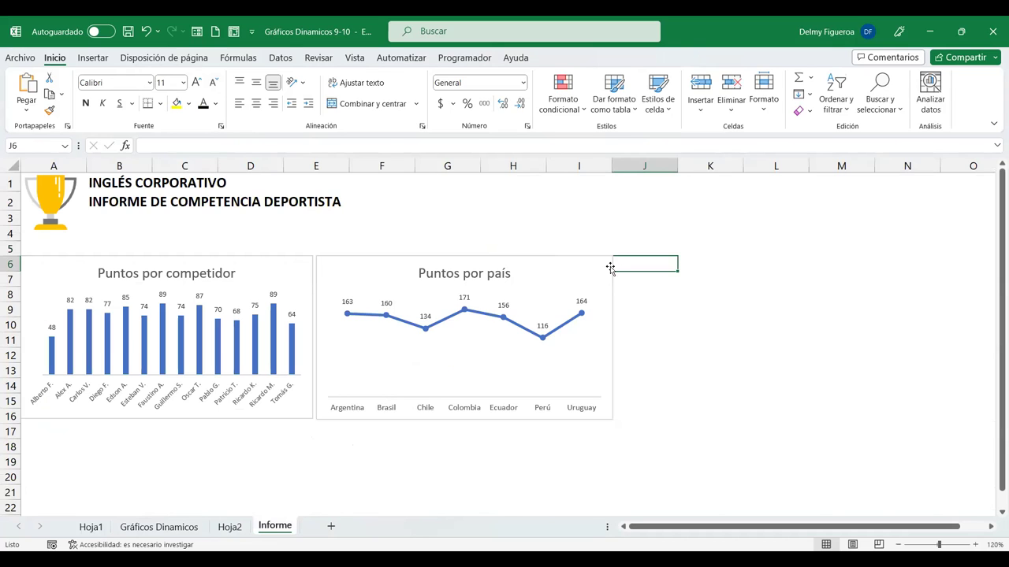
key("ctrl+v")
Resize the disciplina chart through column N, aligned in top edge and height with its neighbours
left_click_drag(852, 377, 852, 378)
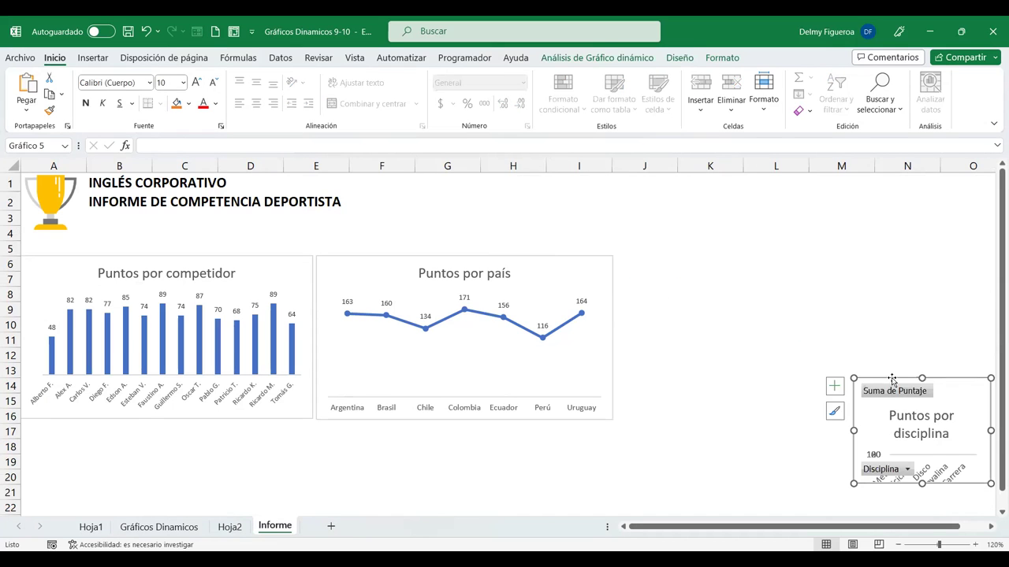
left_click_drag(926, 423, 698, 306)
left_click(698, 306)
left_click_drag(759, 367, 945, 424)
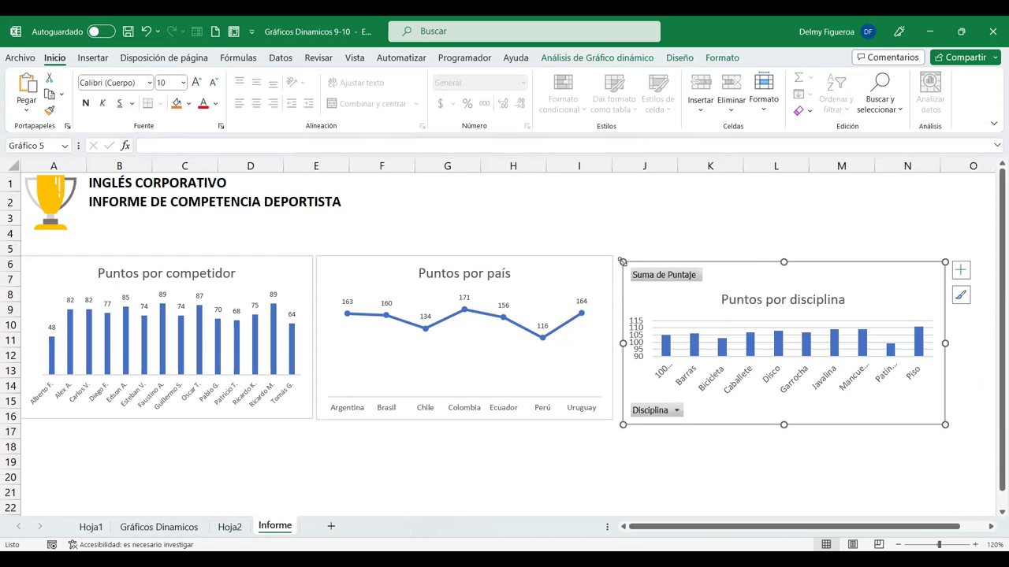
left_click_drag(620, 260, 617, 256)
left_click_drag(780, 424, 780, 421)
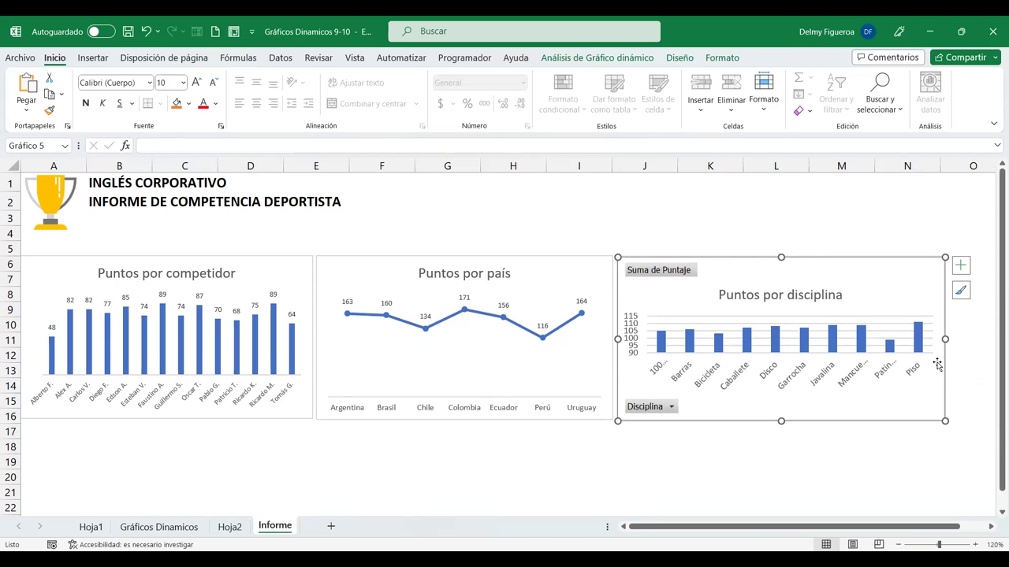
Shrink the Puntos por disciplina category labels to 7-point so every discipline name shows
left_click(825, 377)
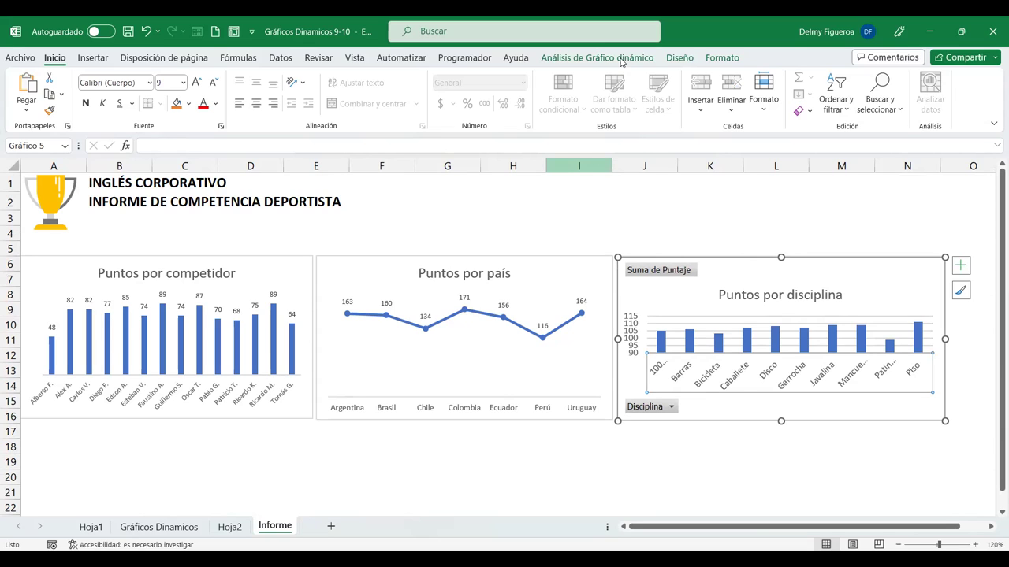
left_click(214, 84)
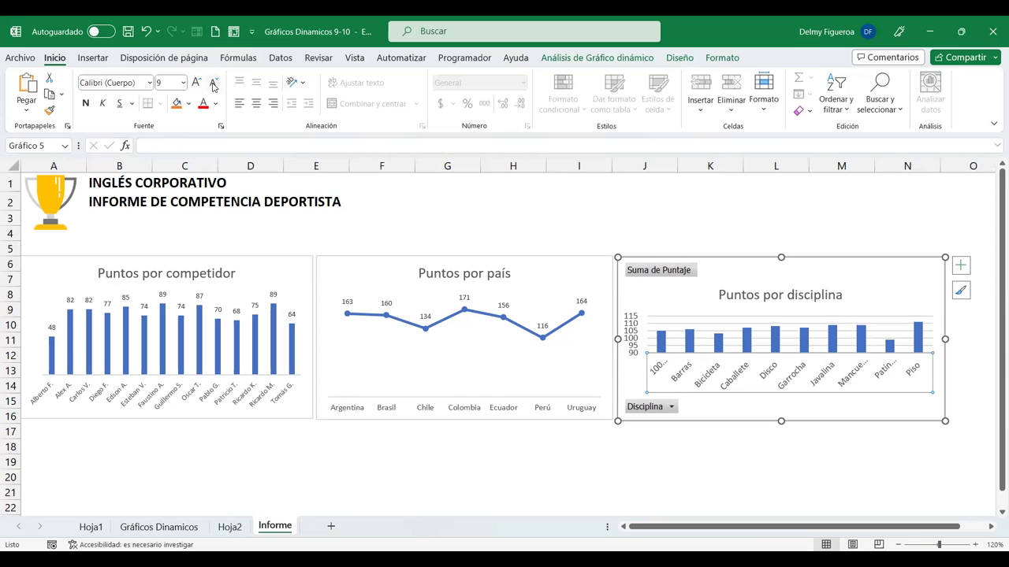
left_click(214, 83)
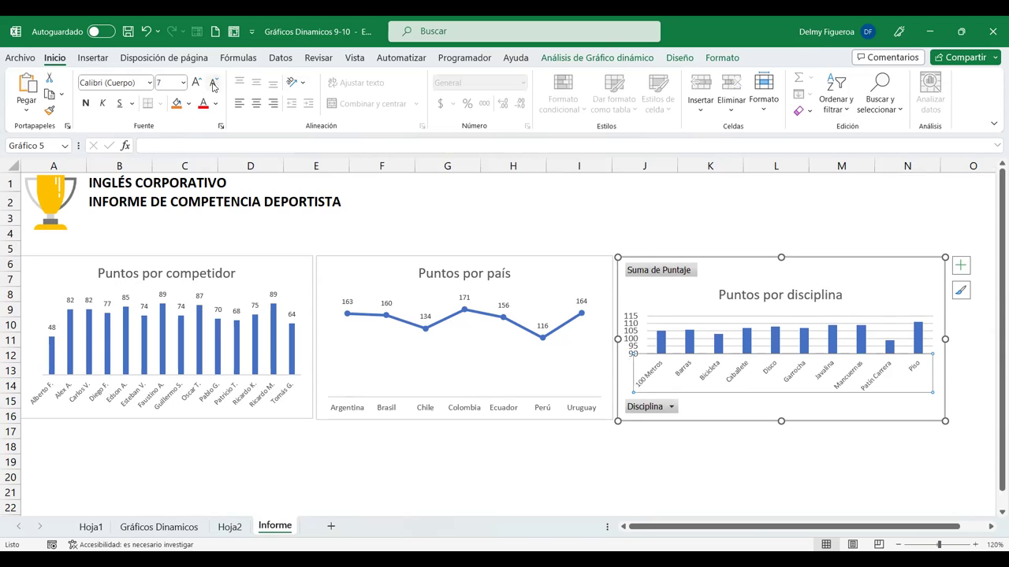
Hide all field buttons on the Puntos por disciplina chart
left_click(676, 272)
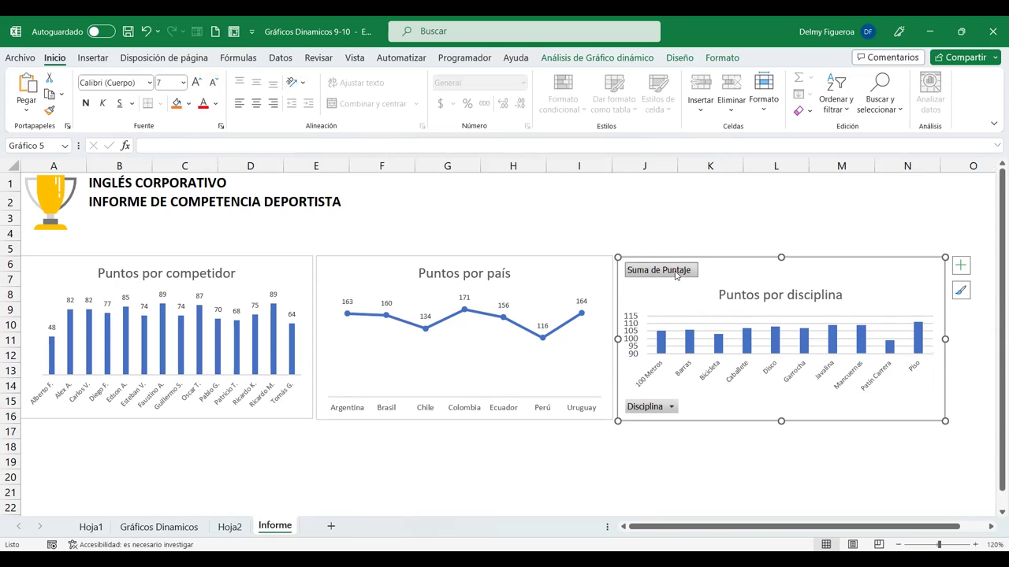
right_click(675, 274)
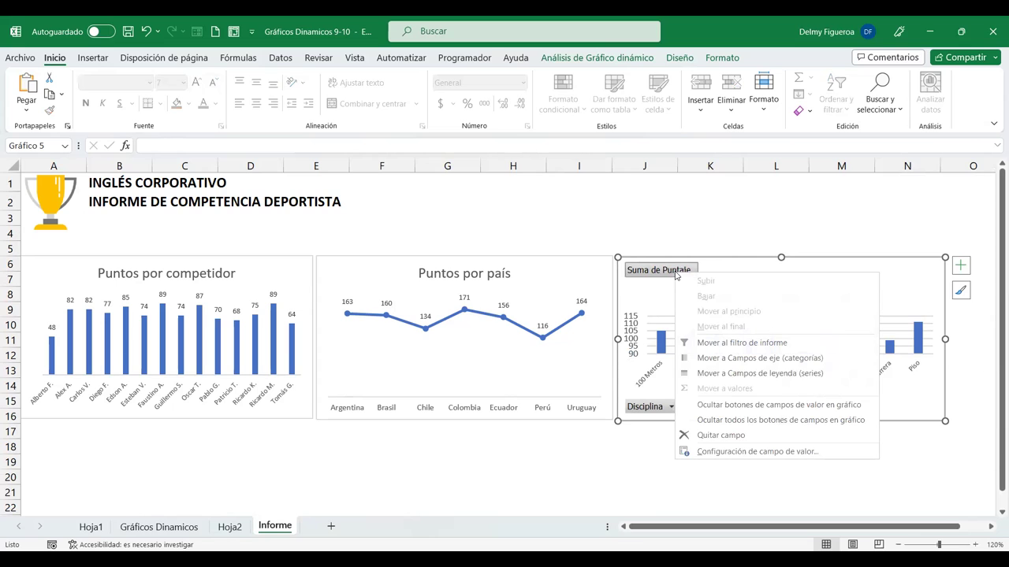
left_click(733, 419)
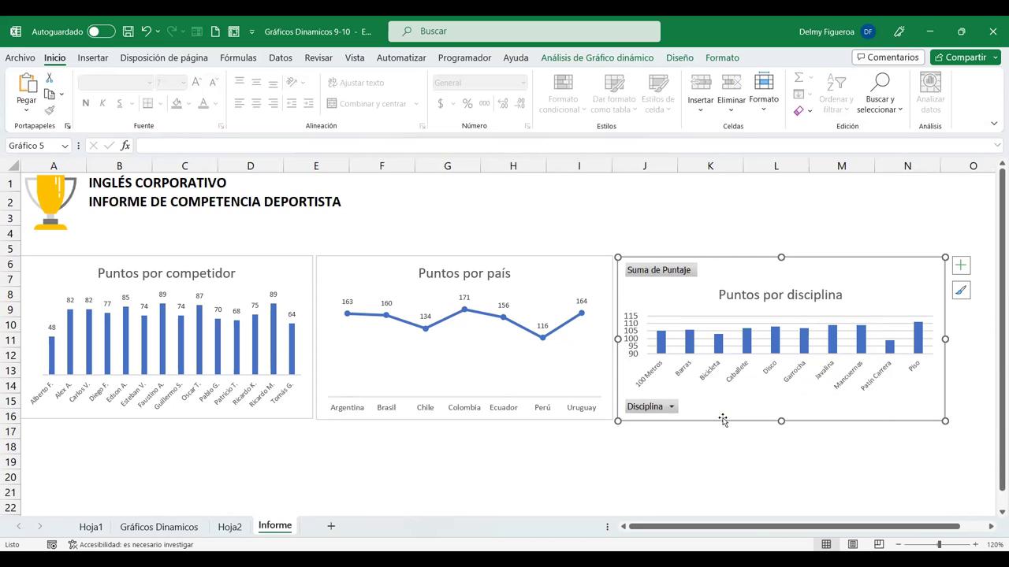
left_click(744, 295)
Turn off Líneas de cuadrícula on the Puntos por disciplina chart and review the three-chart layout
left_click(960, 266)
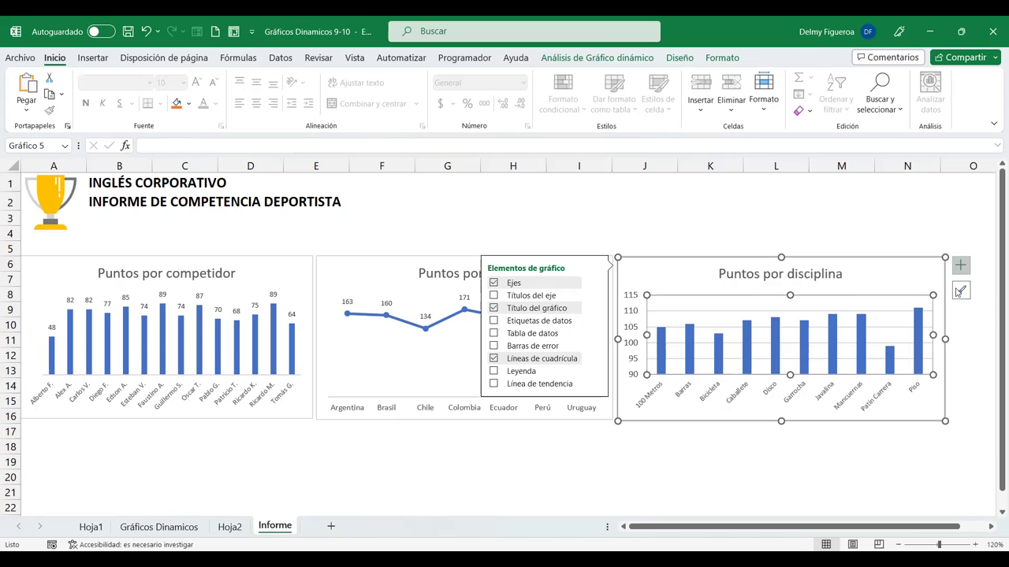
left_click(493, 358)
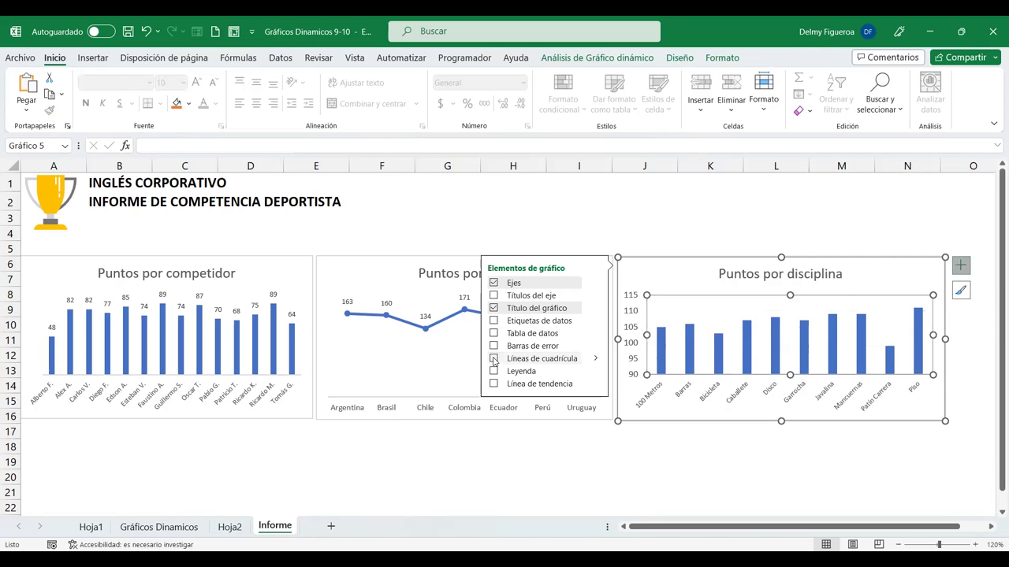
left_click(722, 209)
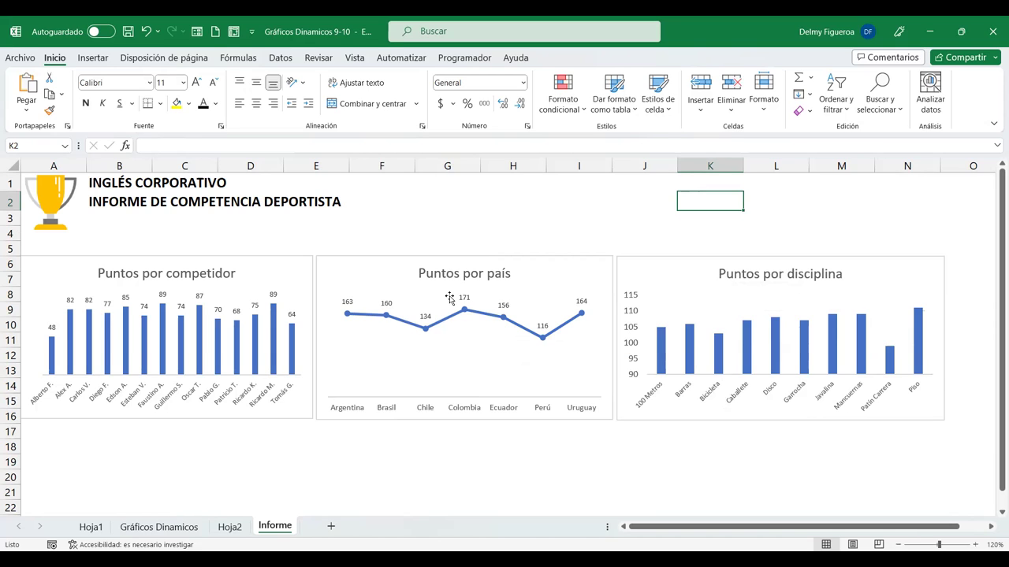
left_click(676, 275)
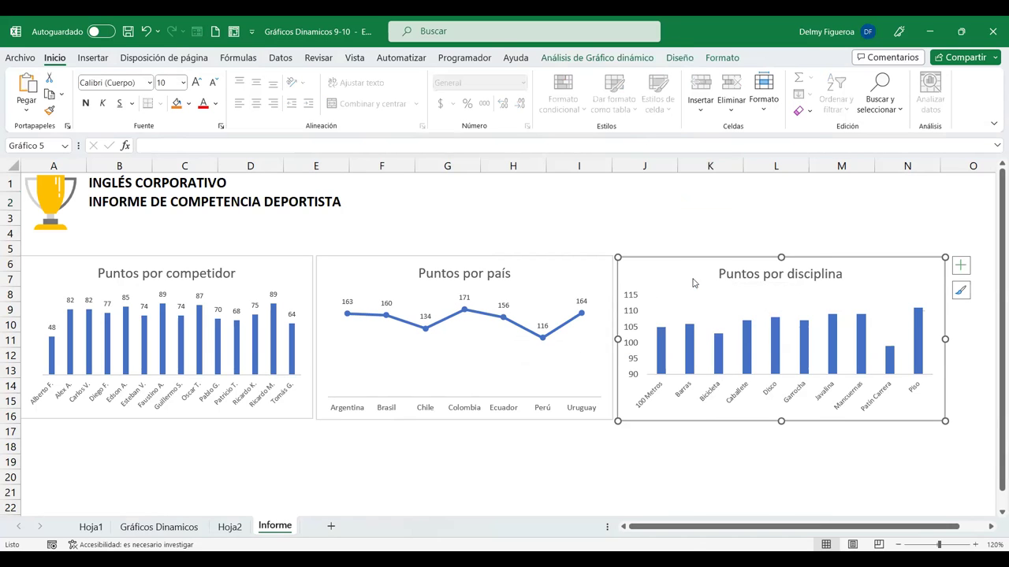
Change the Puntos por disciplina chart type to a horizontal Barras chart
right_click(679, 284)
left_click(733, 289)
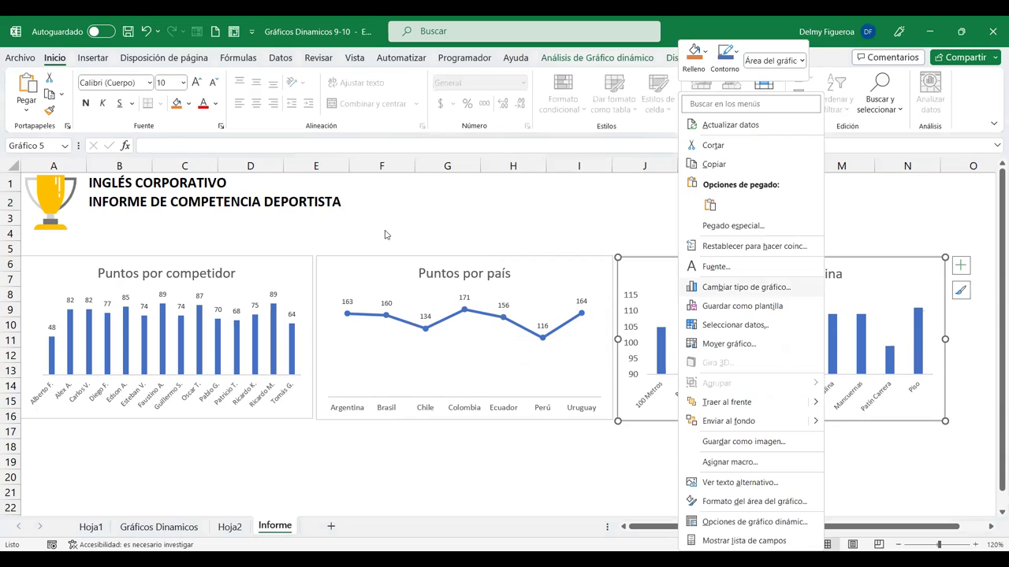
left_click(353, 218)
left_click(633, 465)
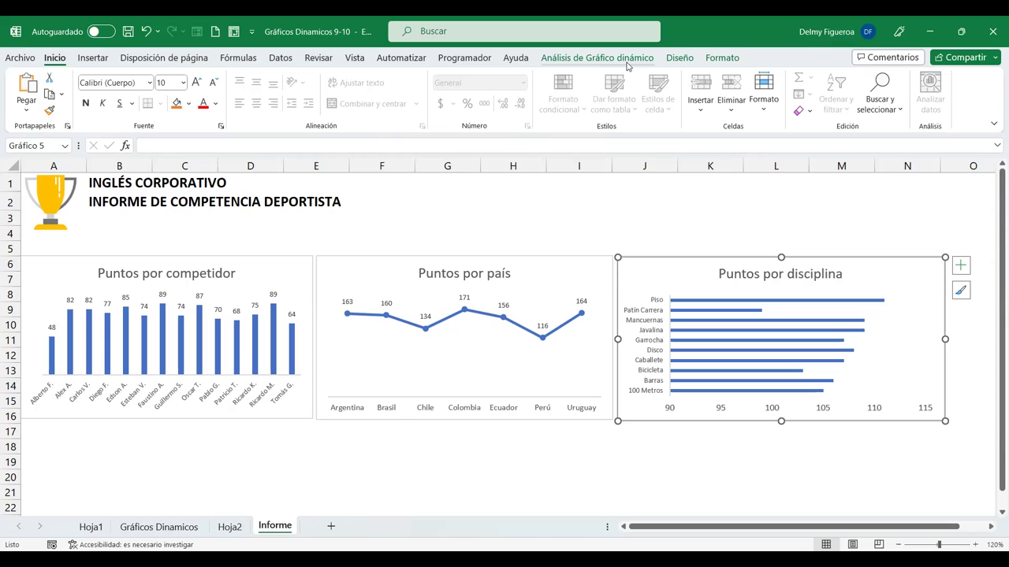
left_click(599, 235)
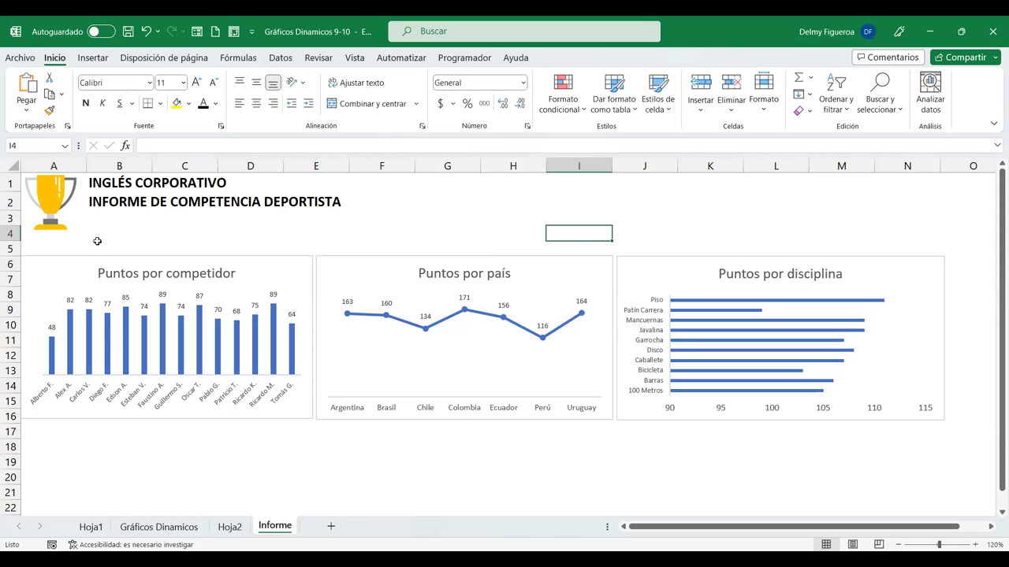
left_click_drag(167, 224, 583, 235)
left_click(780, 223)
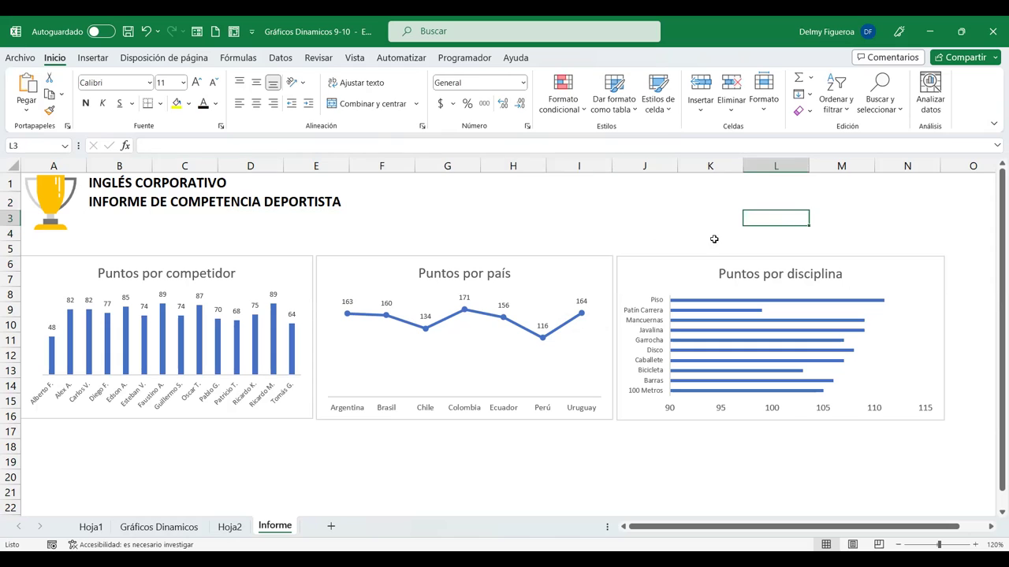
left_click(646, 260)
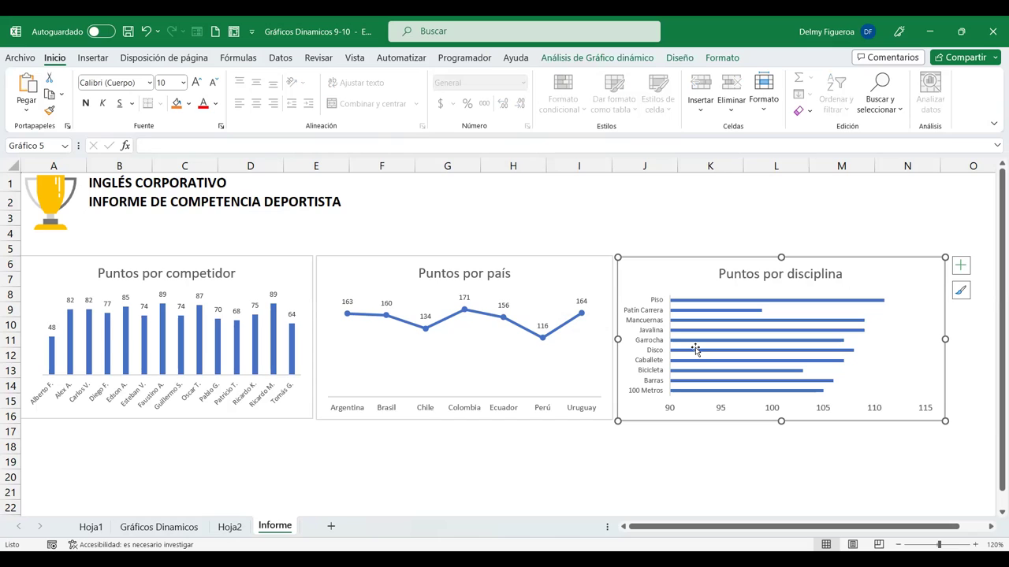
Add smaller value labels at the outer ends of the Puntos por disciplina bars
left_click(700, 301)
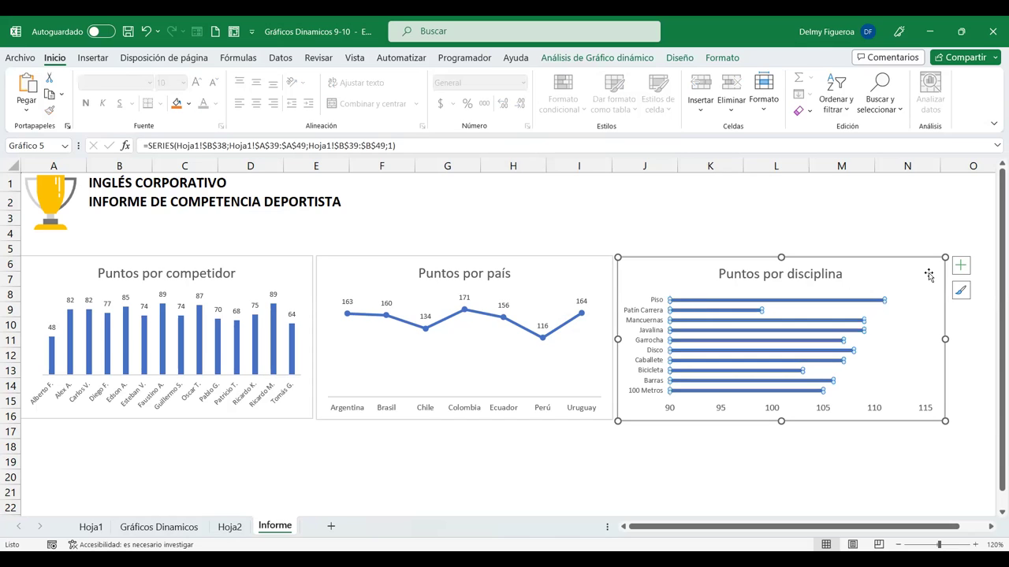
left_click(961, 266)
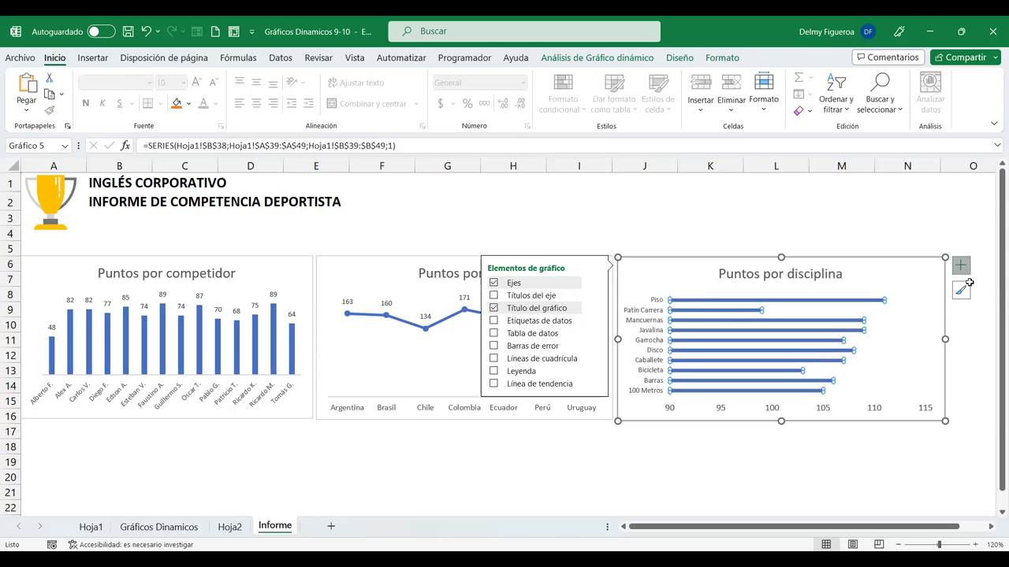
mouse_move(537, 308)
left_click(595, 323)
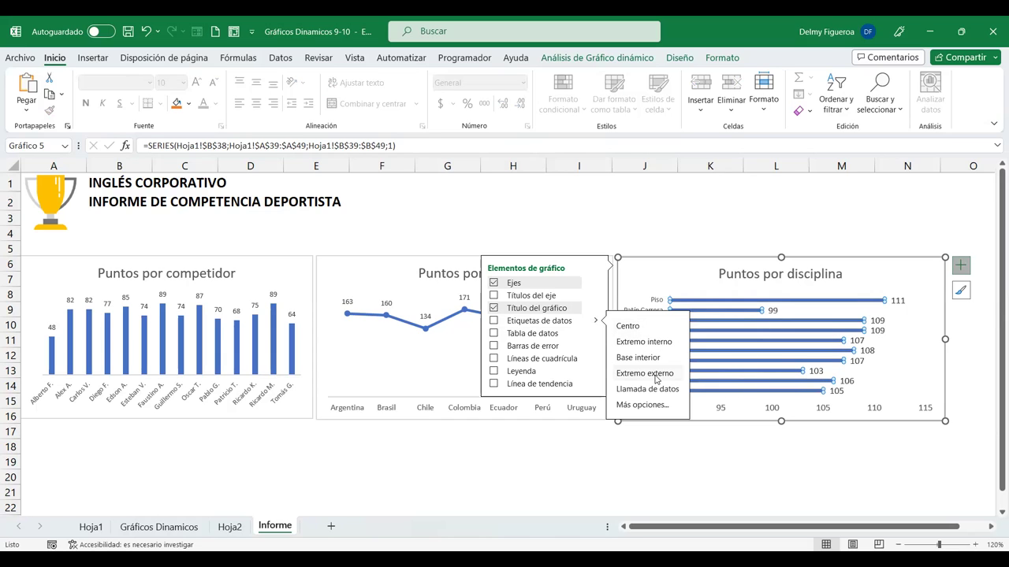
left_click(655, 378)
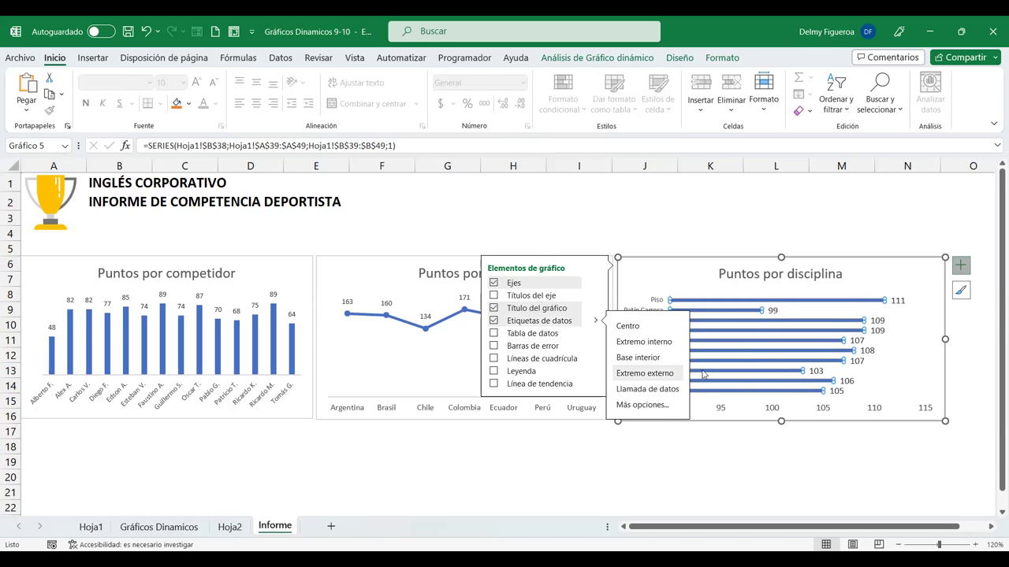
left_click(906, 302)
left_click(213, 83)
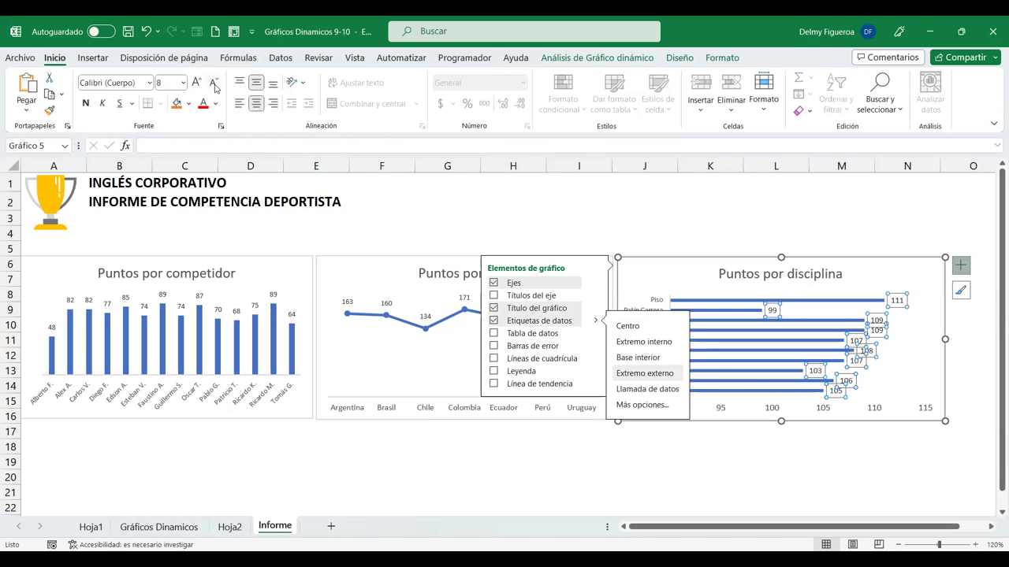
Delete the disciplina chart's horizontal value axis
left_click(861, 411)
left_click(880, 413)
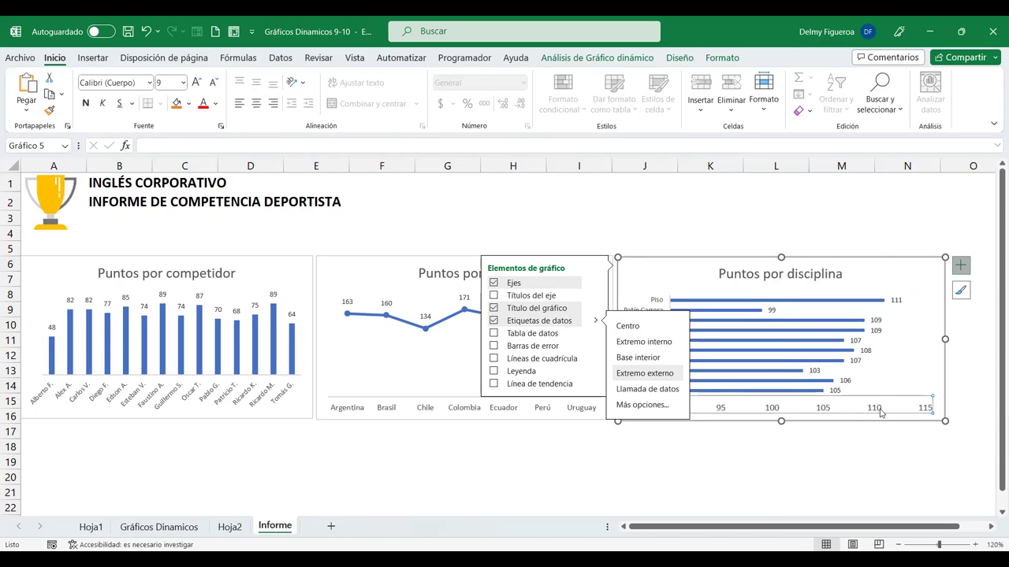
right_click(880, 413)
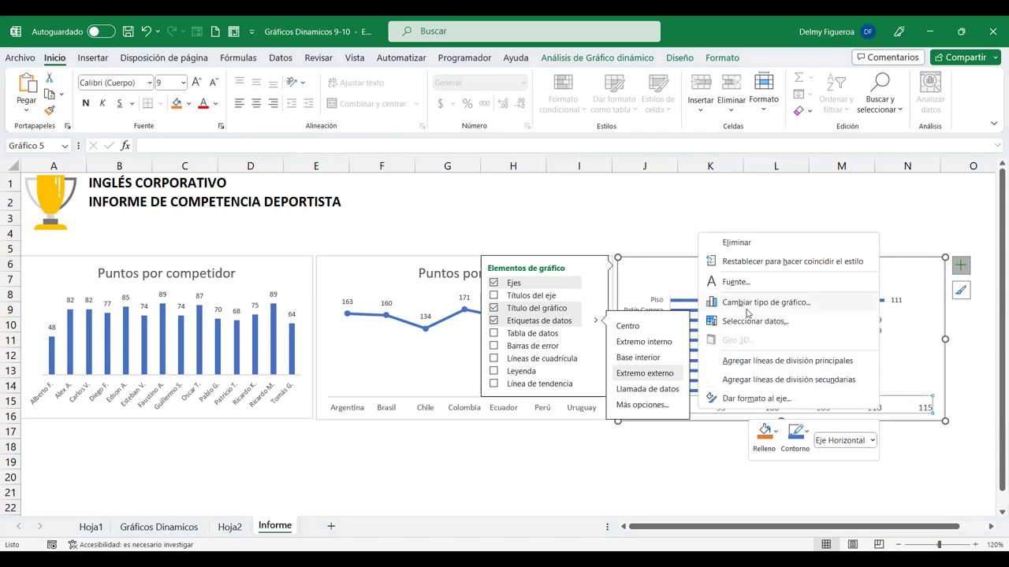
left_click(737, 243)
left_click(594, 449)
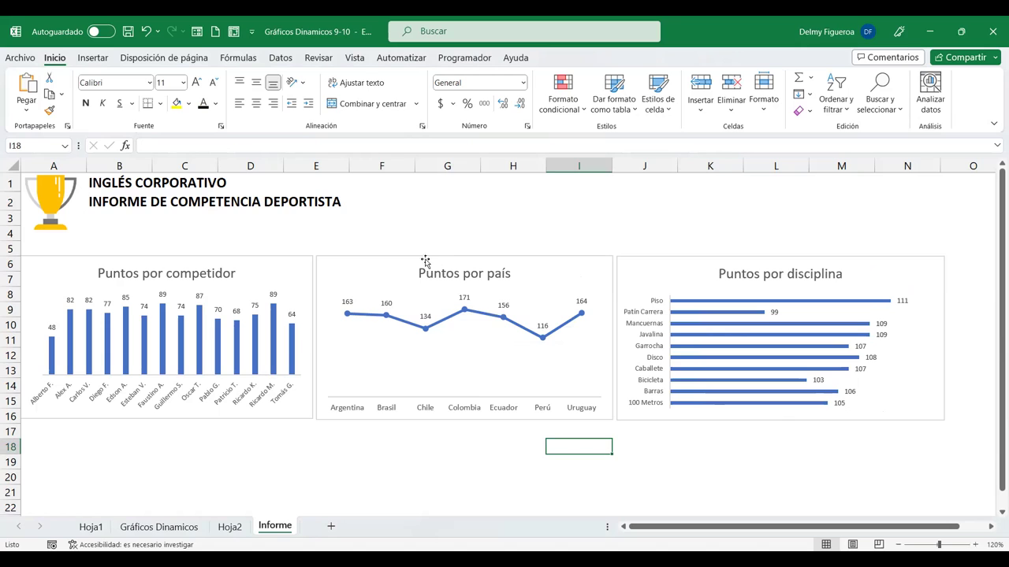
Insert País, Competidor and Disciplina slicers from the Puntos por disciplina pivot chart
left_click(684, 276)
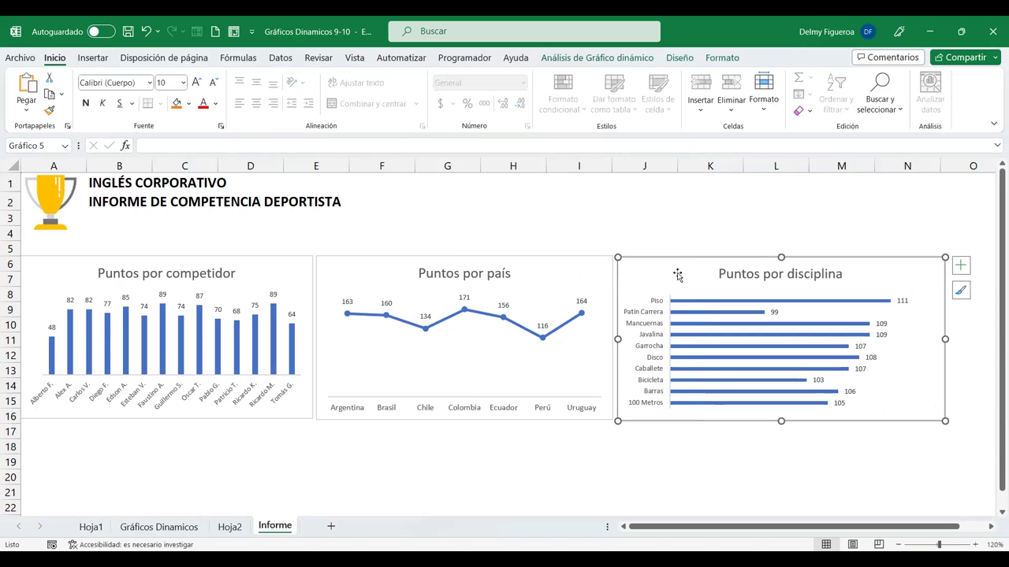
left_click(607, 60)
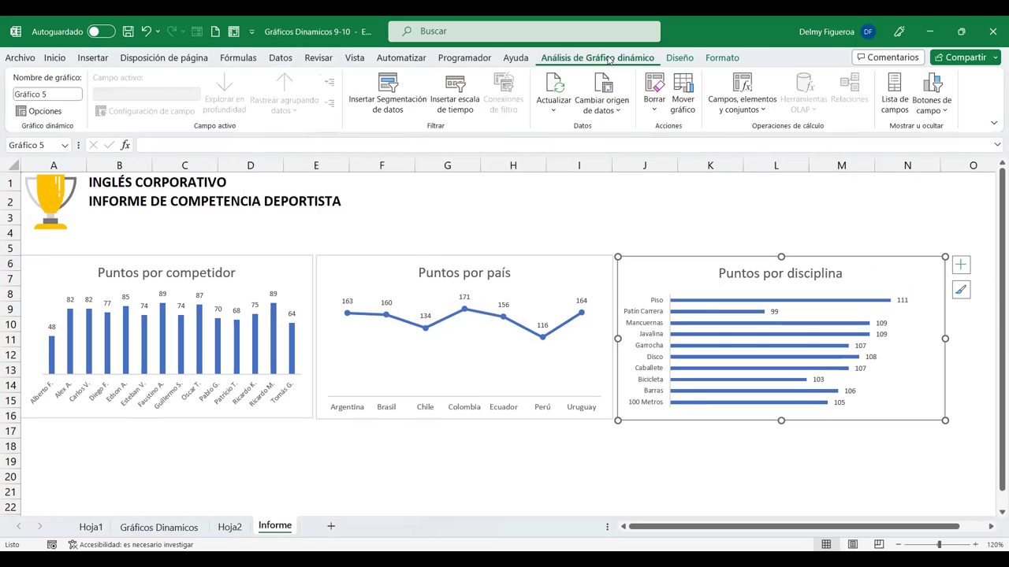
left_click(392, 101)
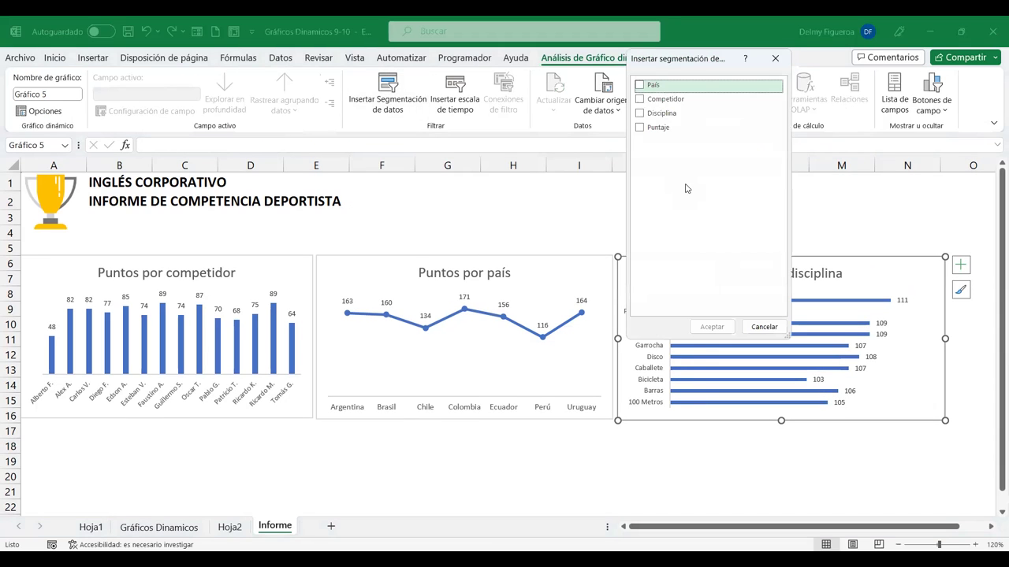
left_click(639, 85)
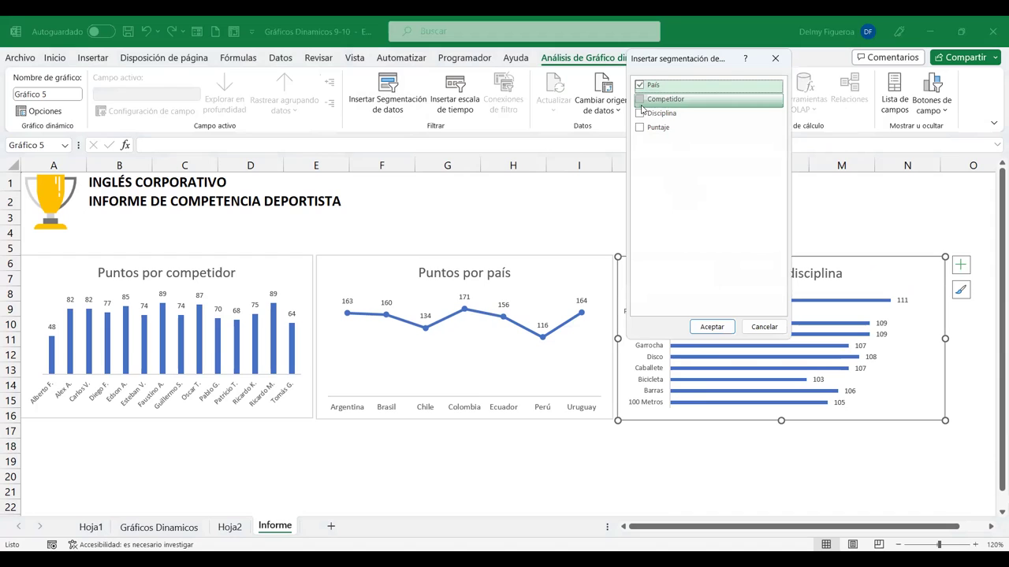
left_click(639, 99)
left_click(639, 114)
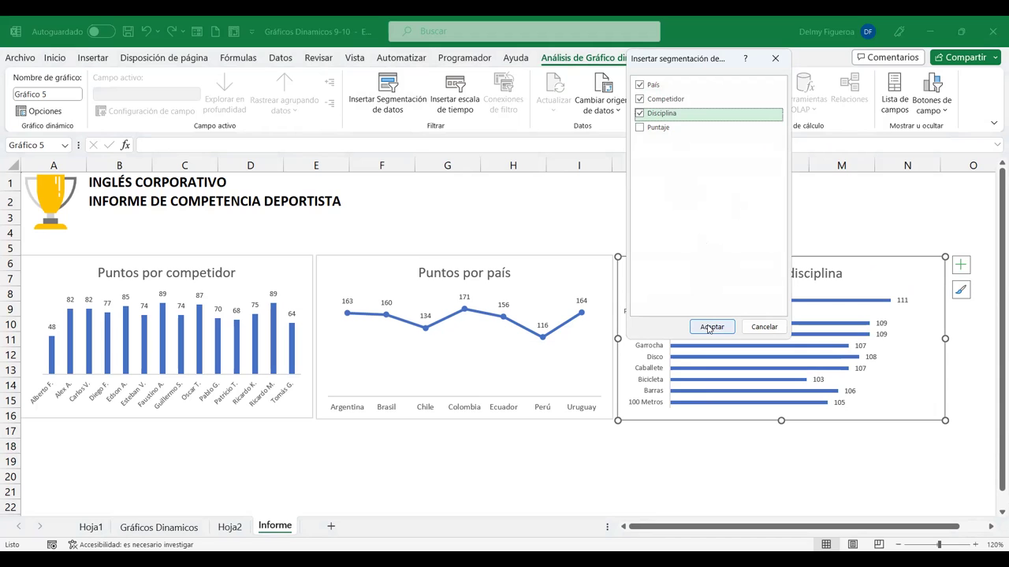
left_click(708, 330)
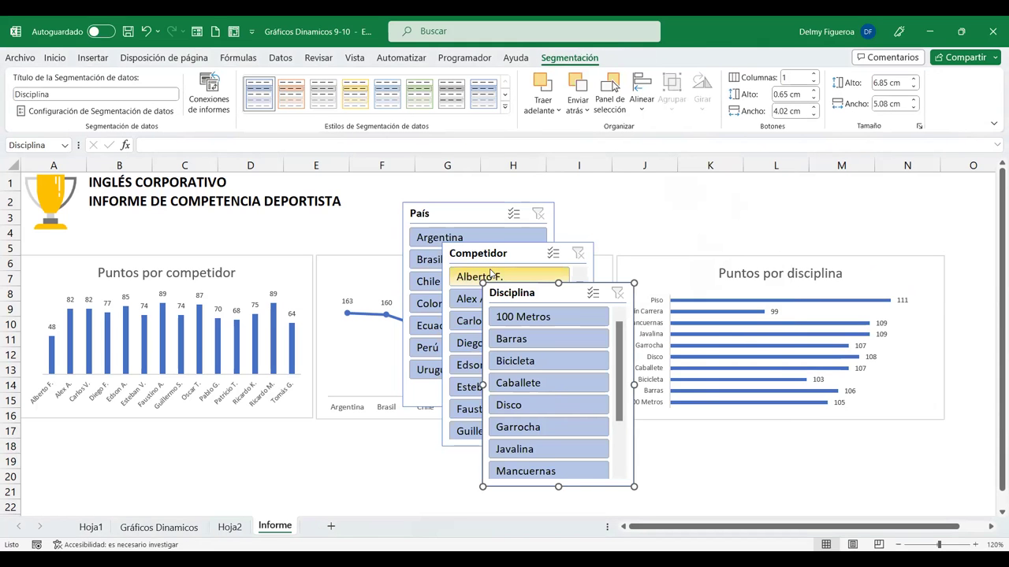
Move the Puntos por competidor and Puntos por país charts down to rows 12–21
left_click(361, 458)
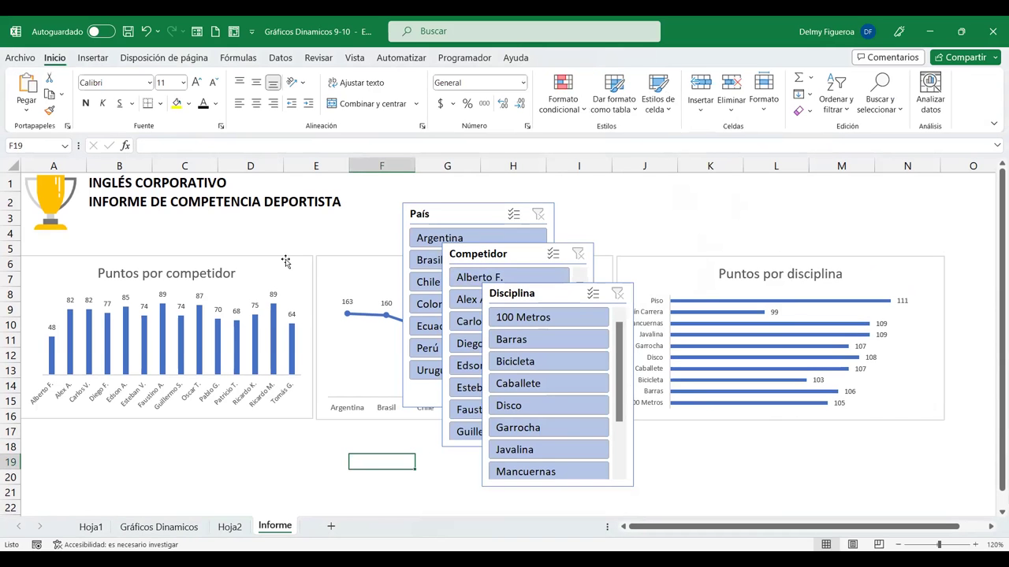
left_click_drag(285, 259, 290, 348)
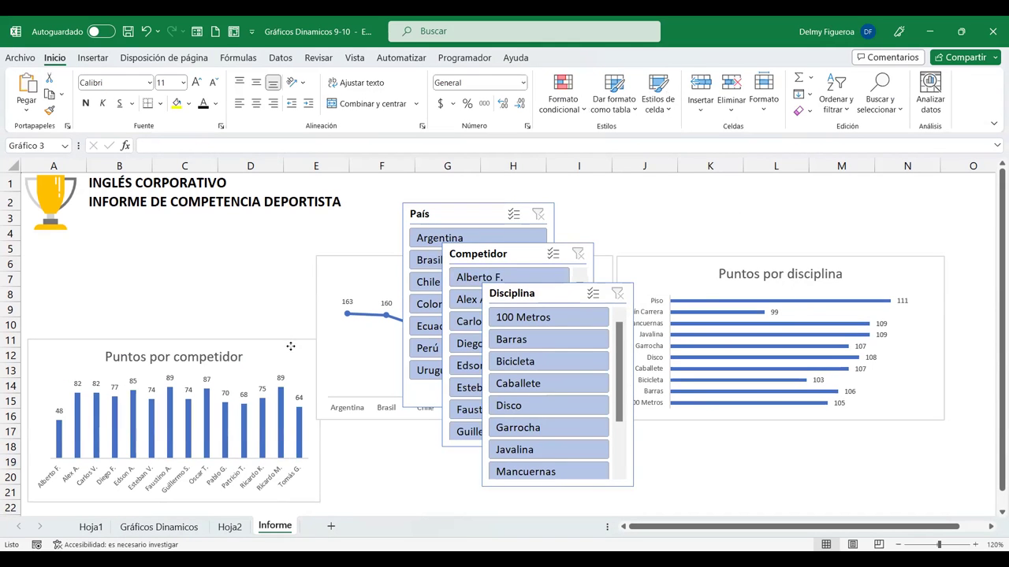
left_click_drag(349, 262, 352, 349)
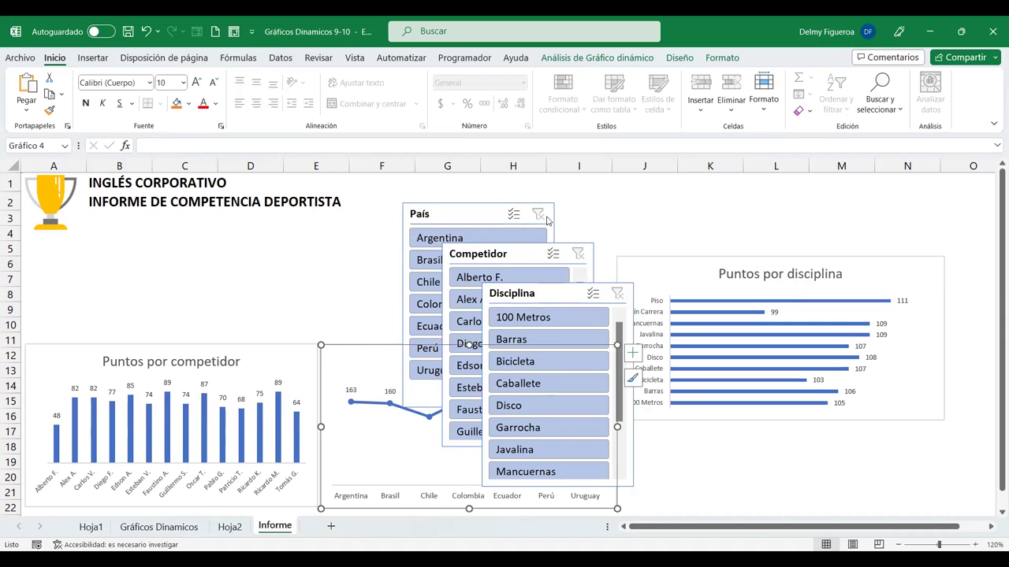
left_click(597, 208)
Line up the País, Competidor and Disciplina slicers across the top and lower the disciplina chart to match
left_click(472, 215)
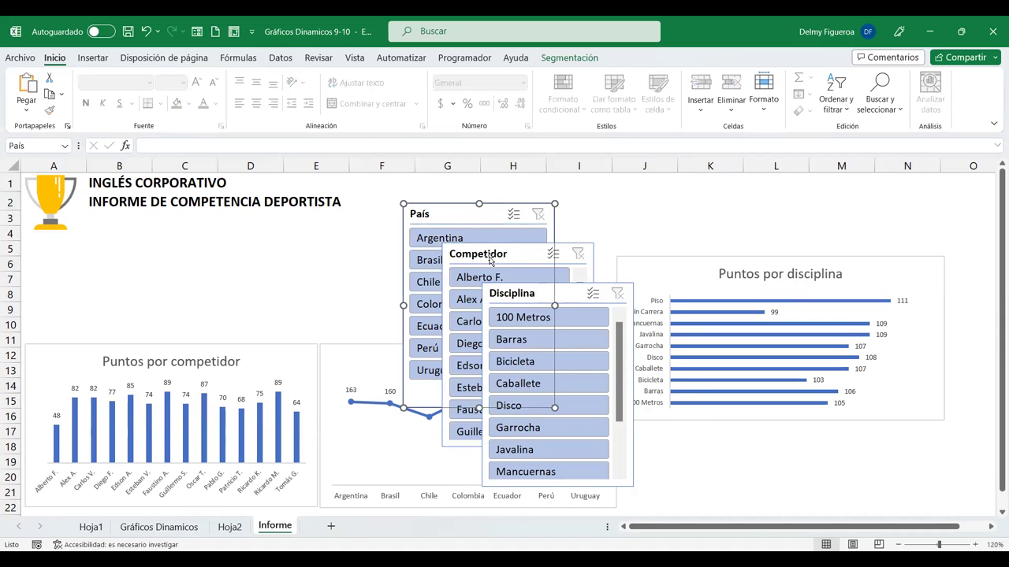
left_click(619, 214)
left_click_drag(484, 255, 603, 214)
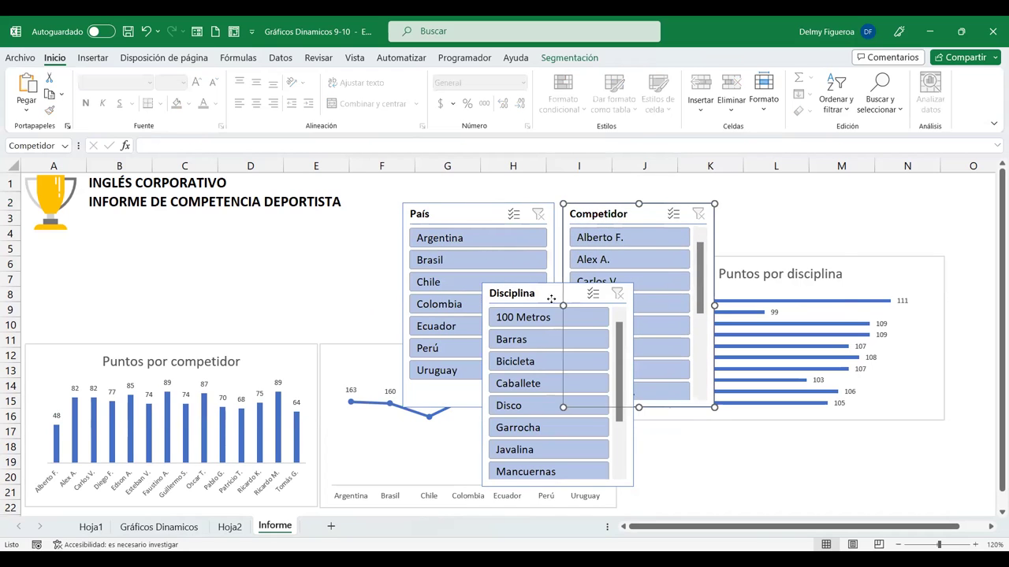
left_click_drag(522, 286, 761, 208)
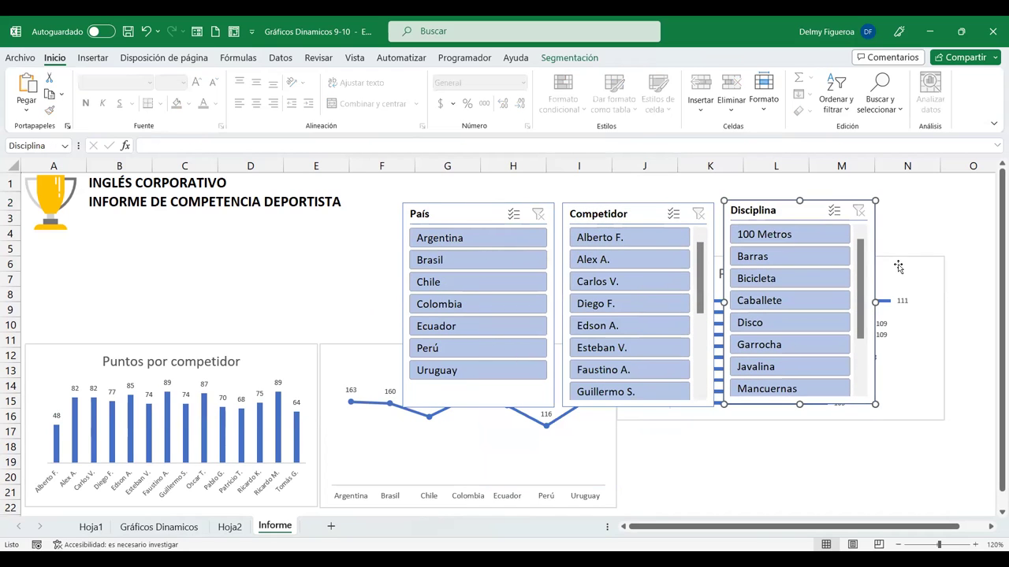
left_click_drag(898, 266, 909, 332)
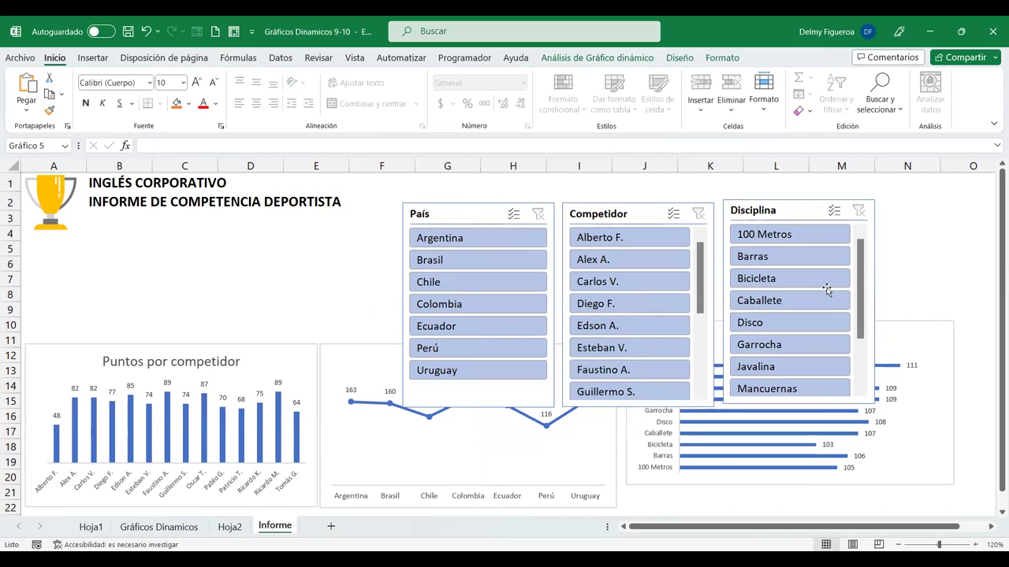
left_click_drag(463, 220, 370, 207)
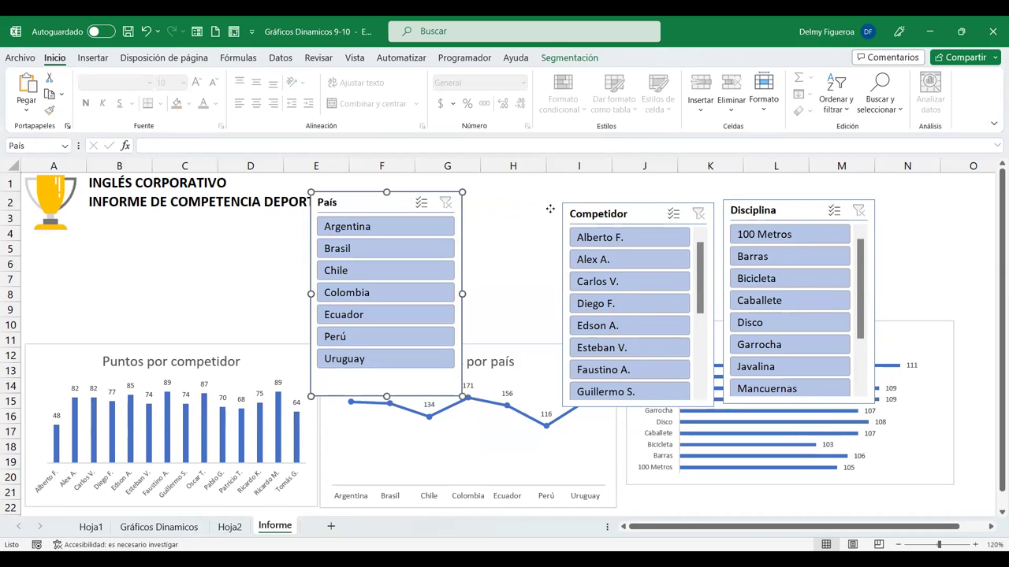
left_click_drag(595, 219, 523, 204)
left_click_drag(724, 259, 654, 248)
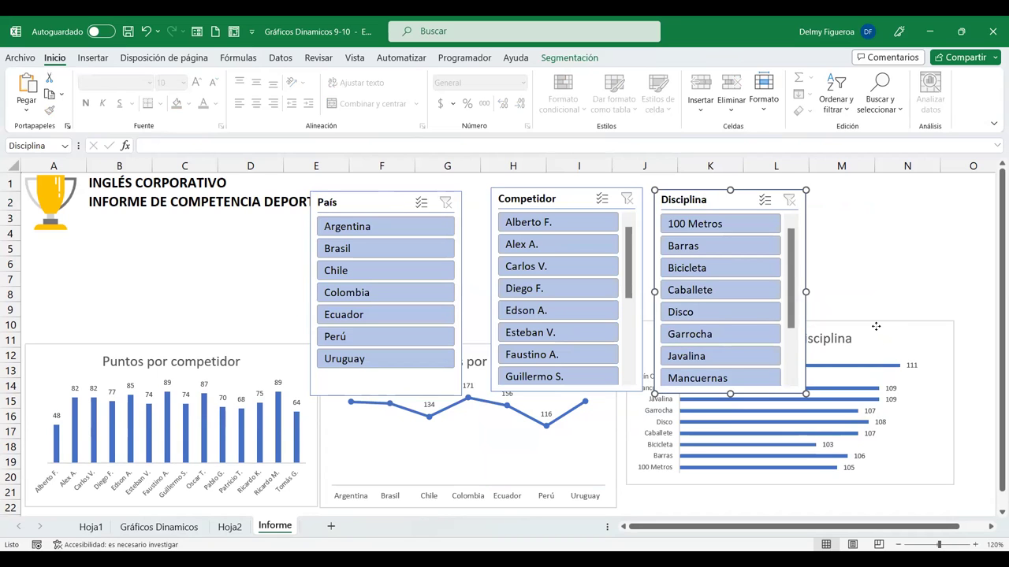
left_click_drag(875, 326, 875, 350)
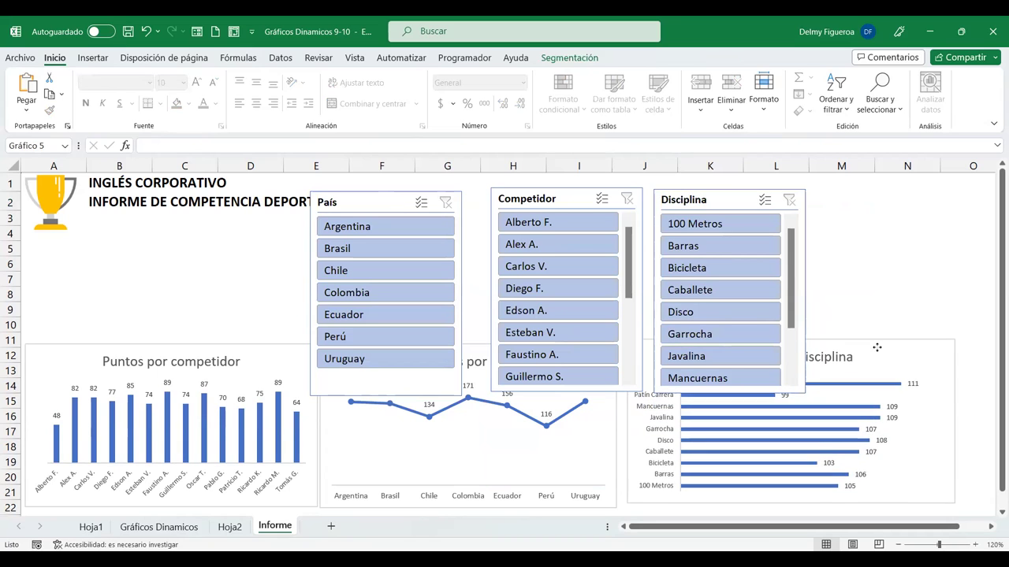
left_click(387, 208)
left_click(570, 58)
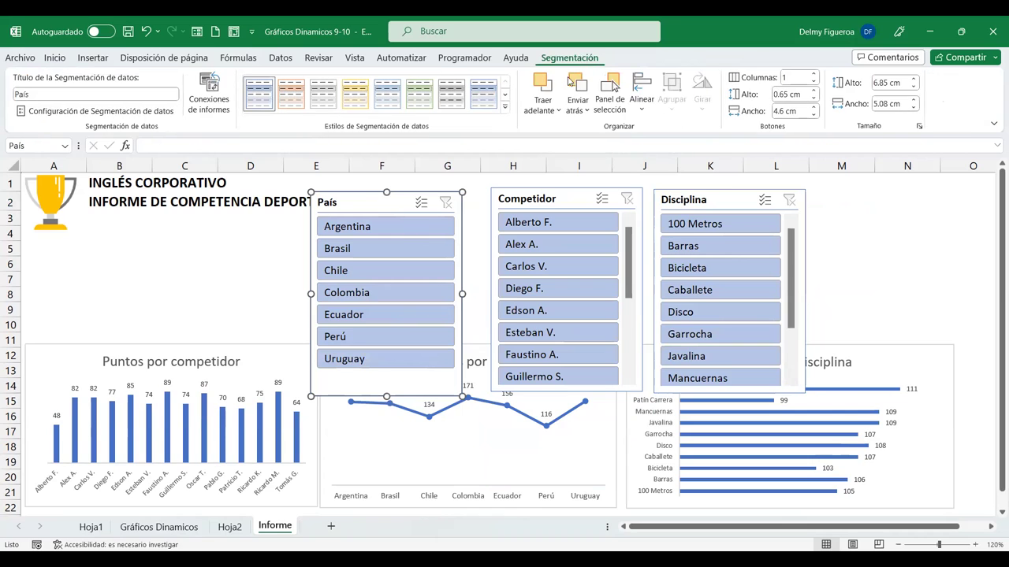
Try 2–3 País columns, drop Competidor and Disciplina lower, and move País beside the title
left_click(814, 74)
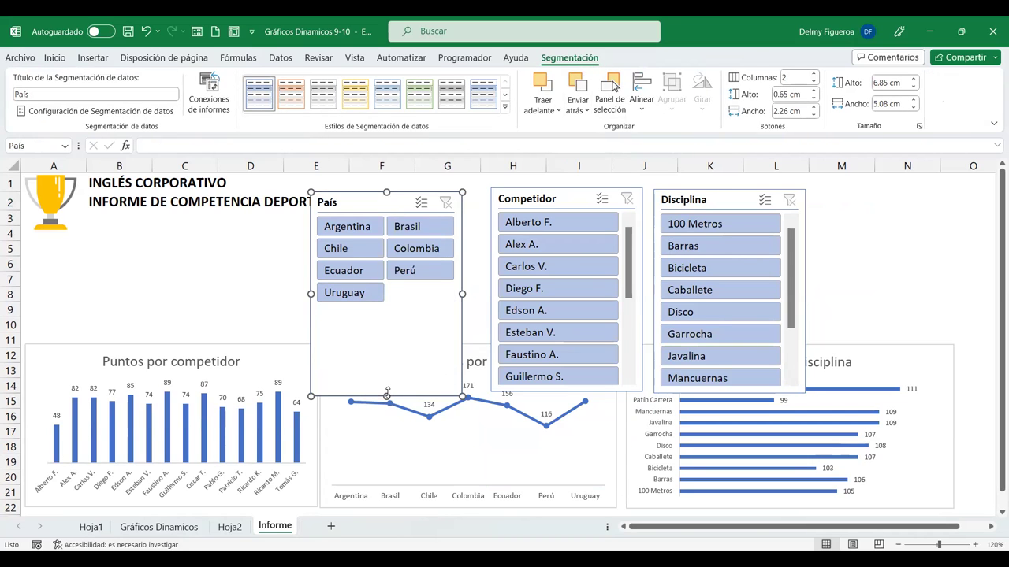
left_click_drag(387, 394, 386, 307)
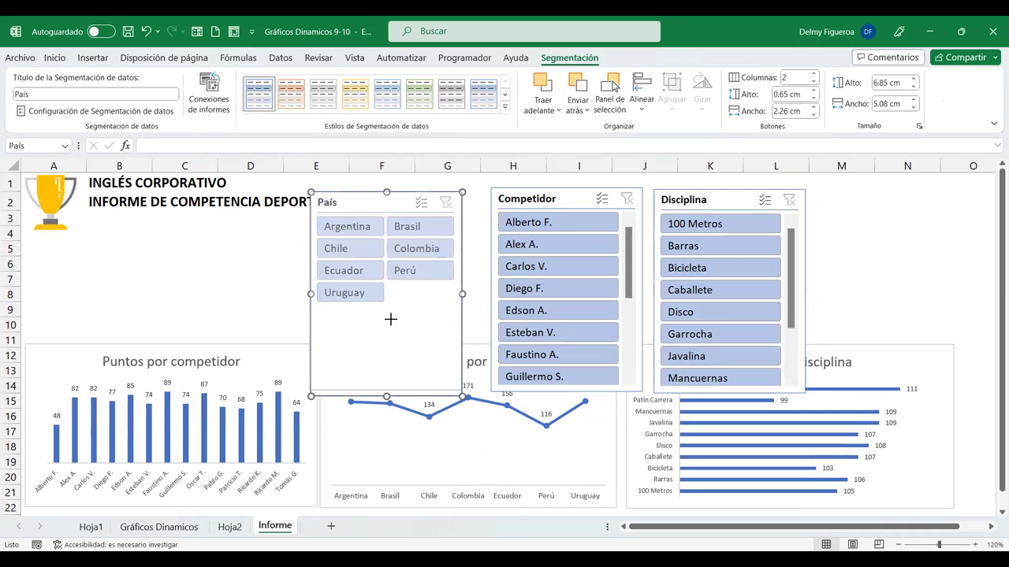
left_click(814, 74)
left_click_drag(567, 199, 562, 246)
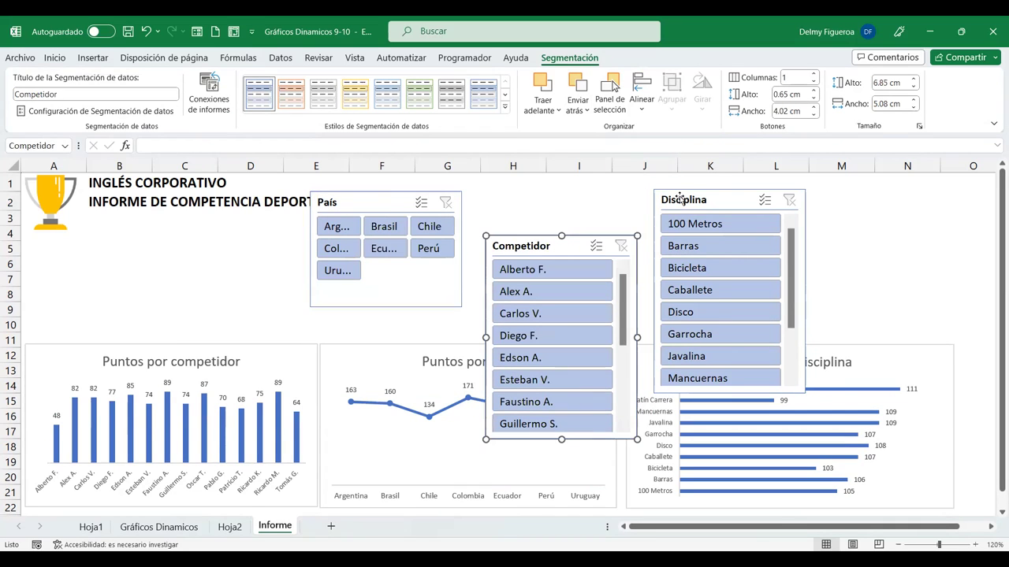
left_click_drag(682, 197, 690, 255)
left_click_drag(372, 201, 409, 190)
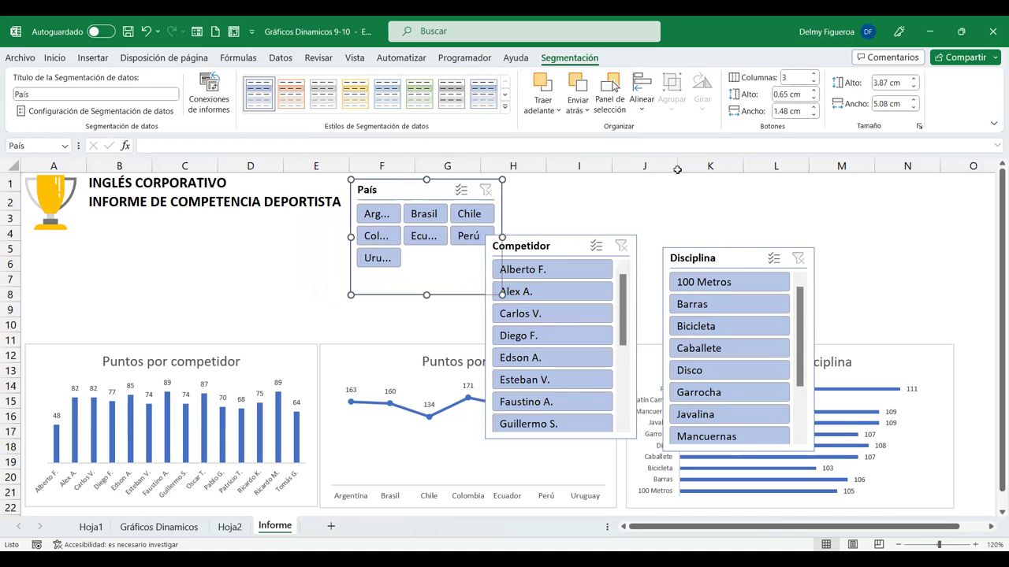
Give the País slicer 4 columns, shorten it to two rows and widen it to column N
left_click(815, 75)
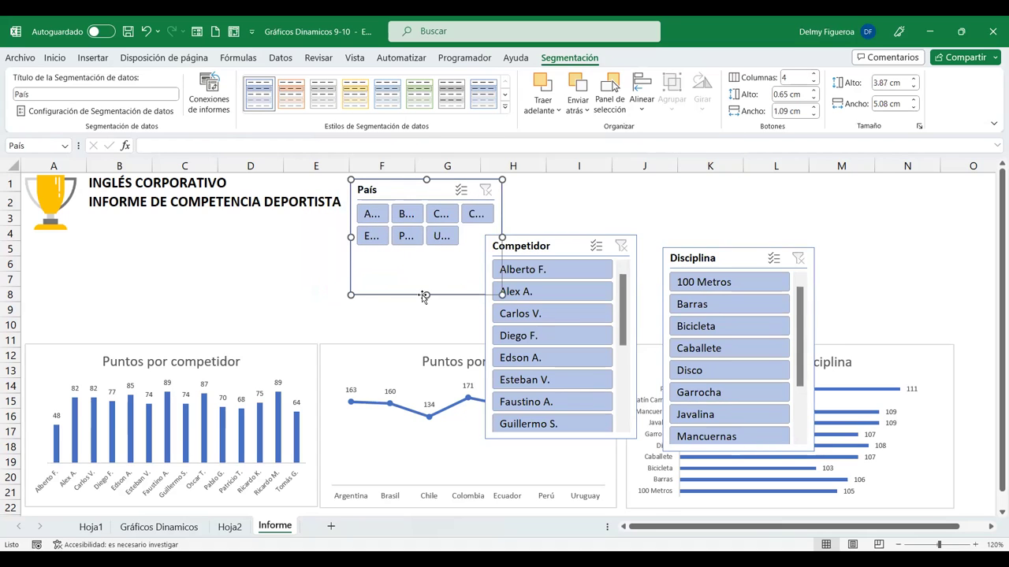
left_click_drag(434, 259, 435, 254)
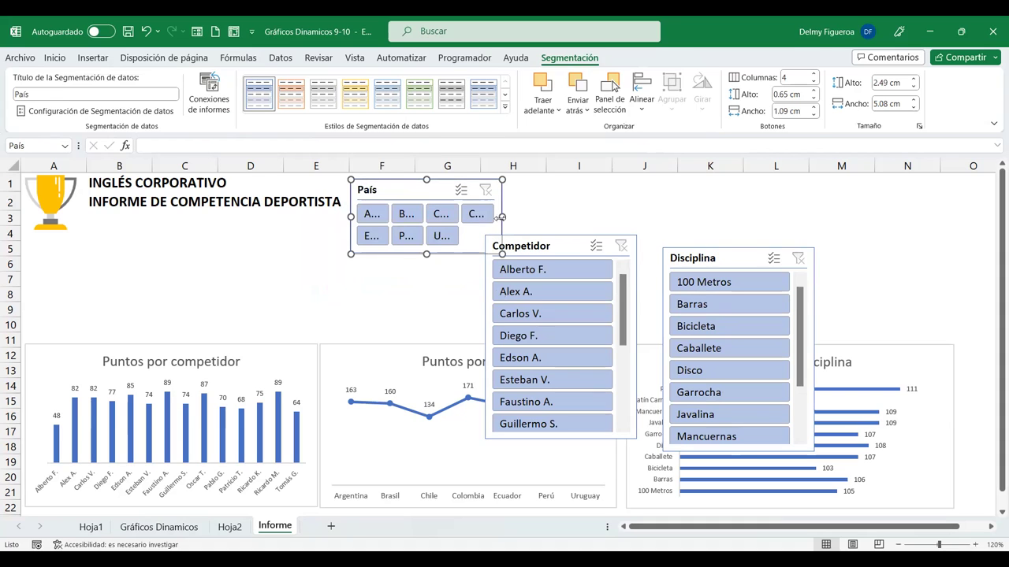
left_click_drag(552, 217, 954, 217)
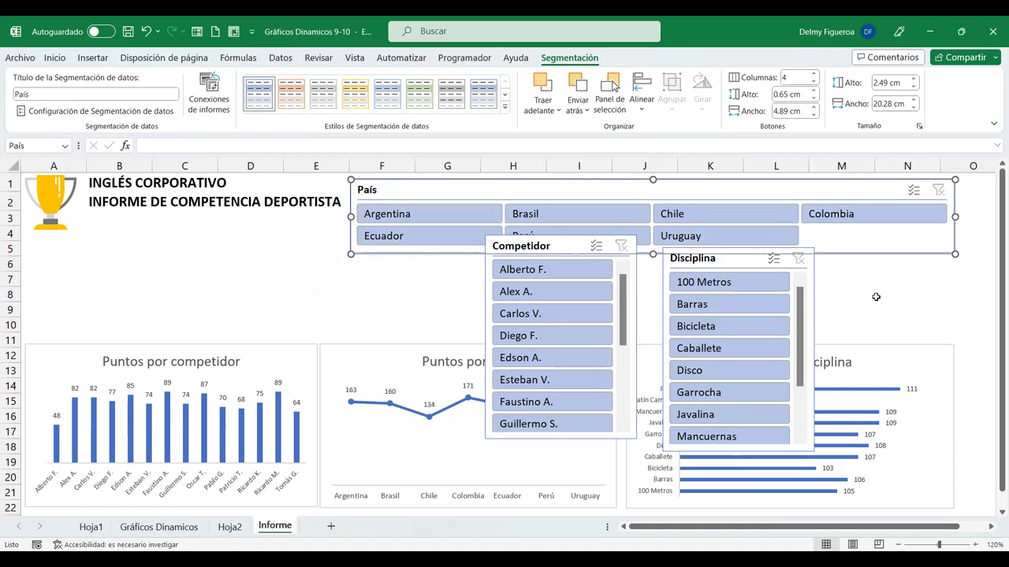
left_click(905, 296)
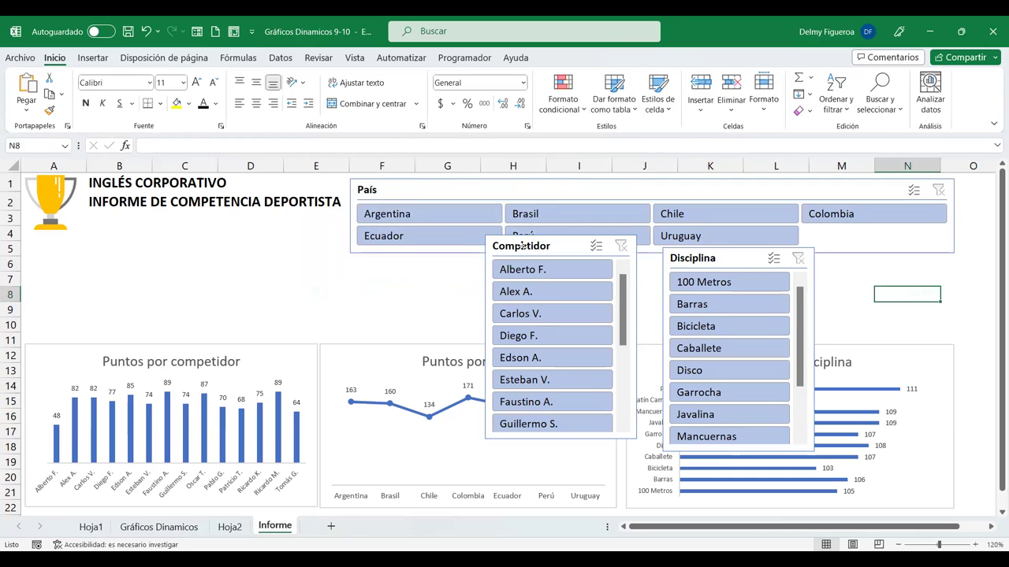
Shift the Competidor slicer left, realign the disciplina chart and raise the país and competidor charts' tops
left_click_drag(522, 247, 218, 234)
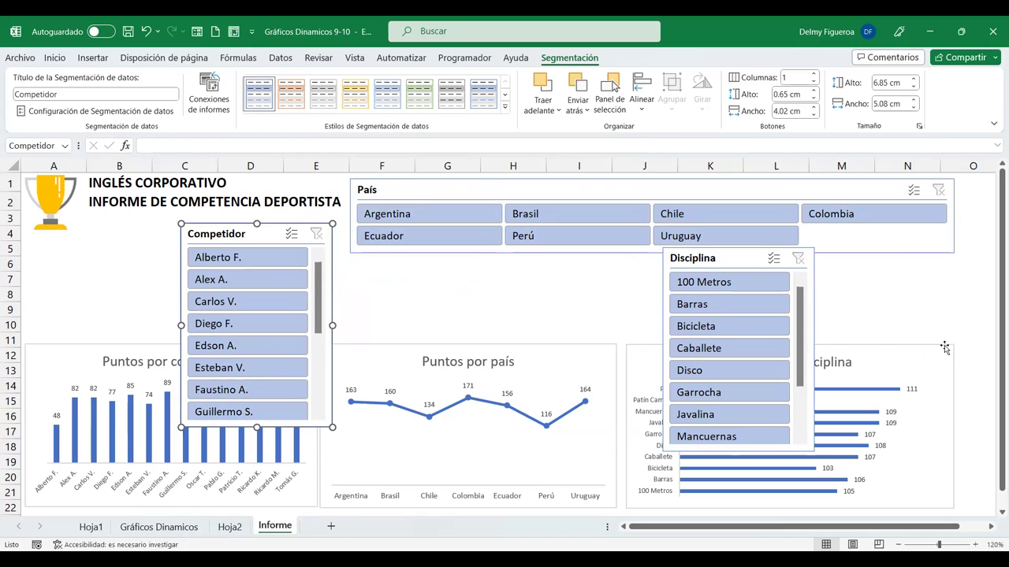
left_click_drag(940, 349, 967, 340)
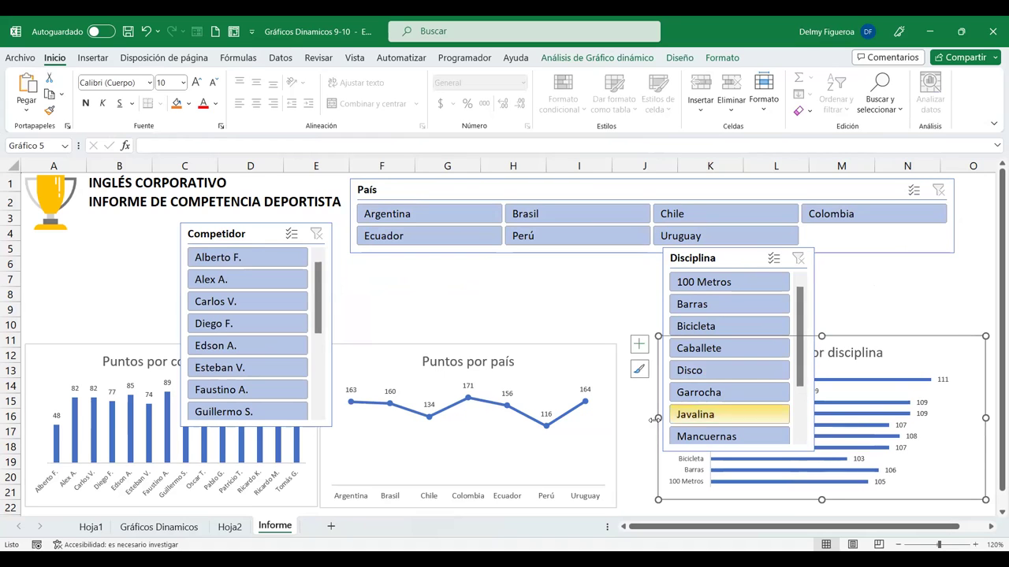
left_click_drag(658, 417, 636, 426)
left_click(617, 426)
left_click_drag(479, 344, 479, 338)
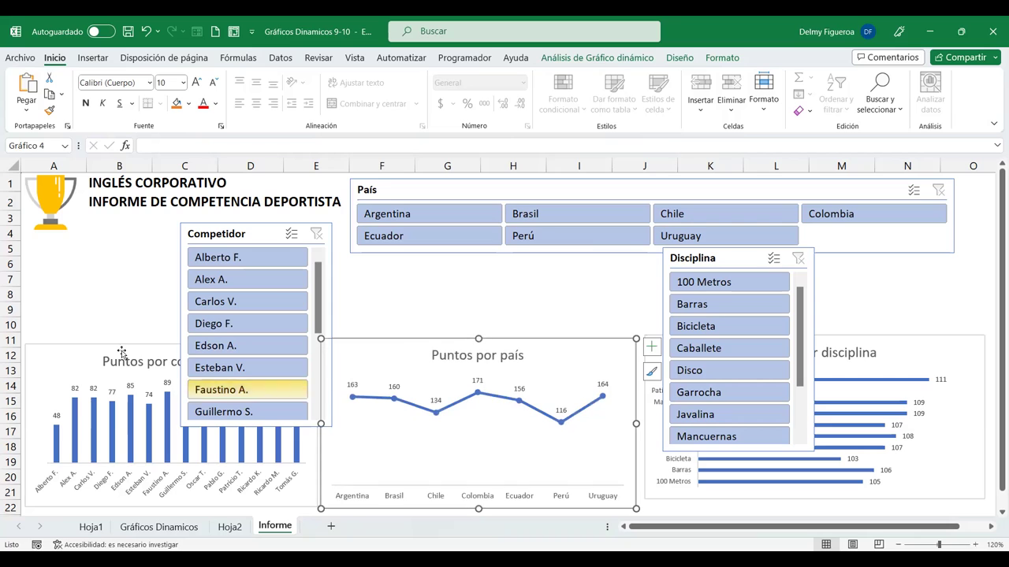
left_click(163, 345)
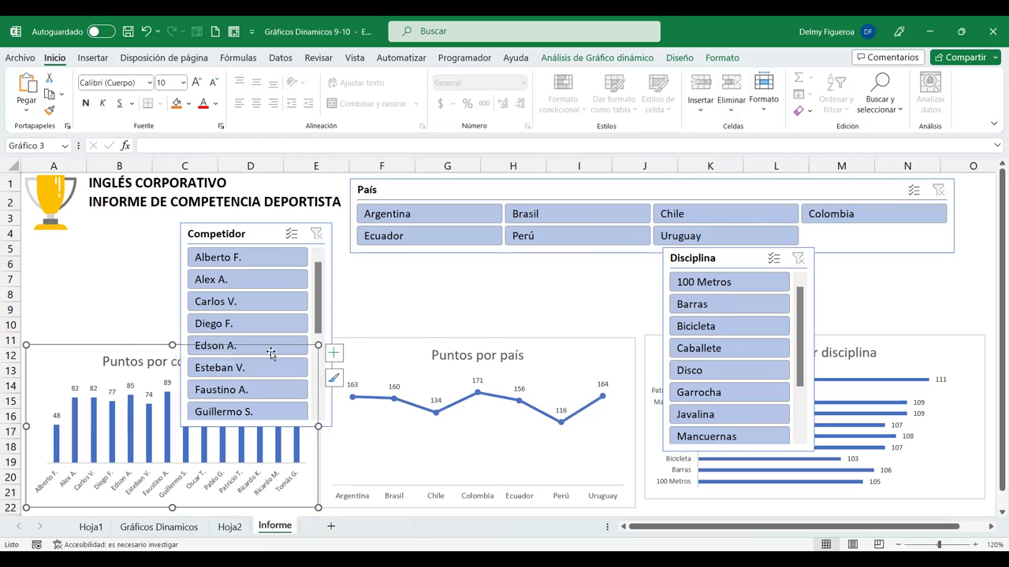
left_click_drag(171, 345, 170, 337)
left_click(130, 290)
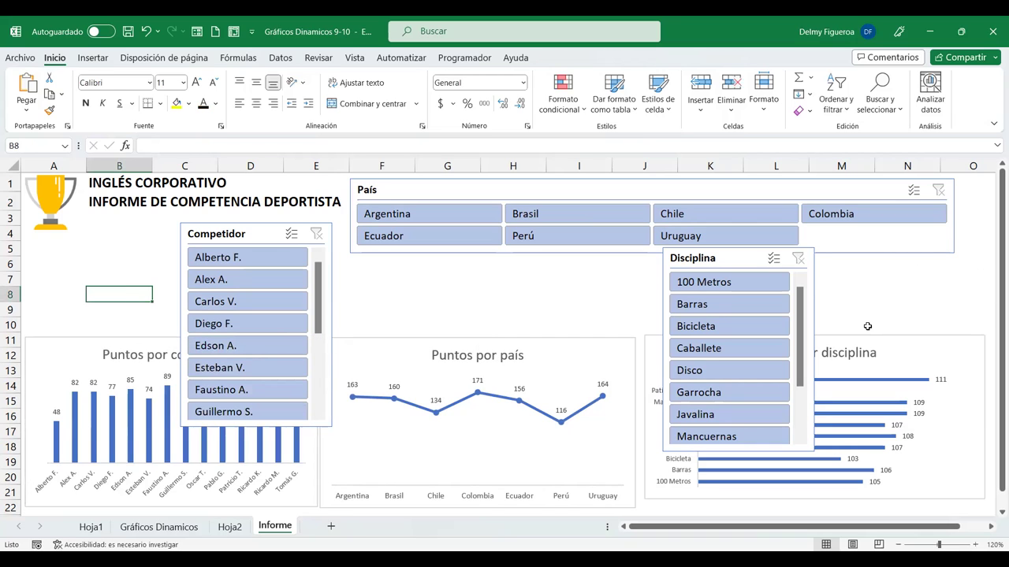
Widen the País slicer, then reshape the Competidor slicer into a wide, short panel at left
left_click(955, 234)
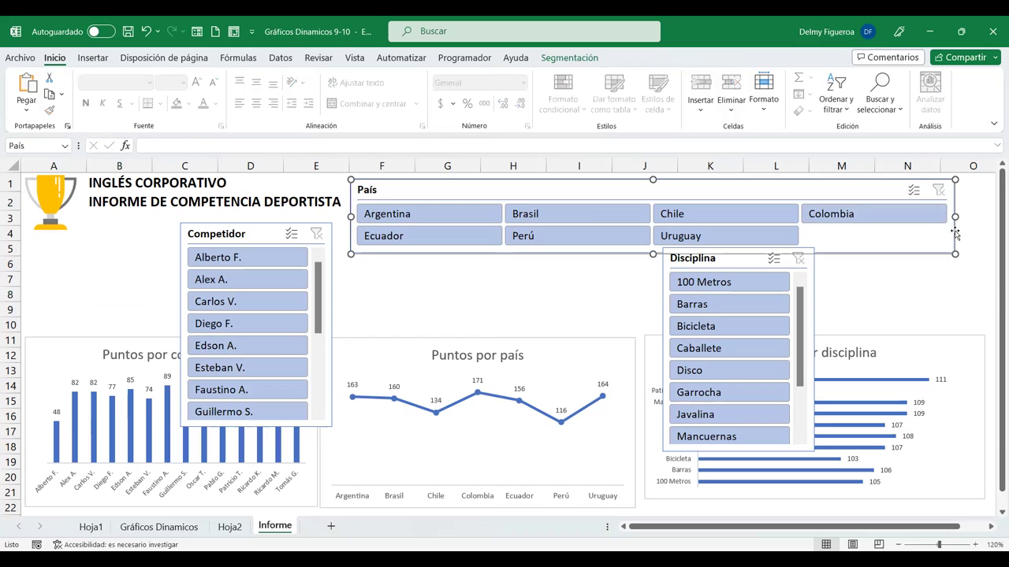
left_click_drag(954, 216, 983, 213)
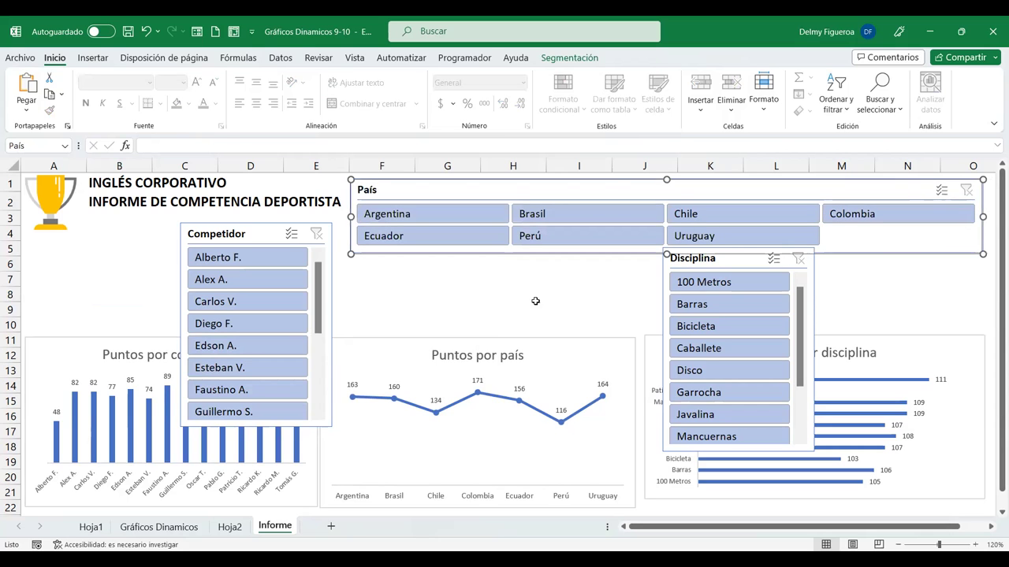
left_click(425, 302)
left_click_drag(224, 234, 130, 232)
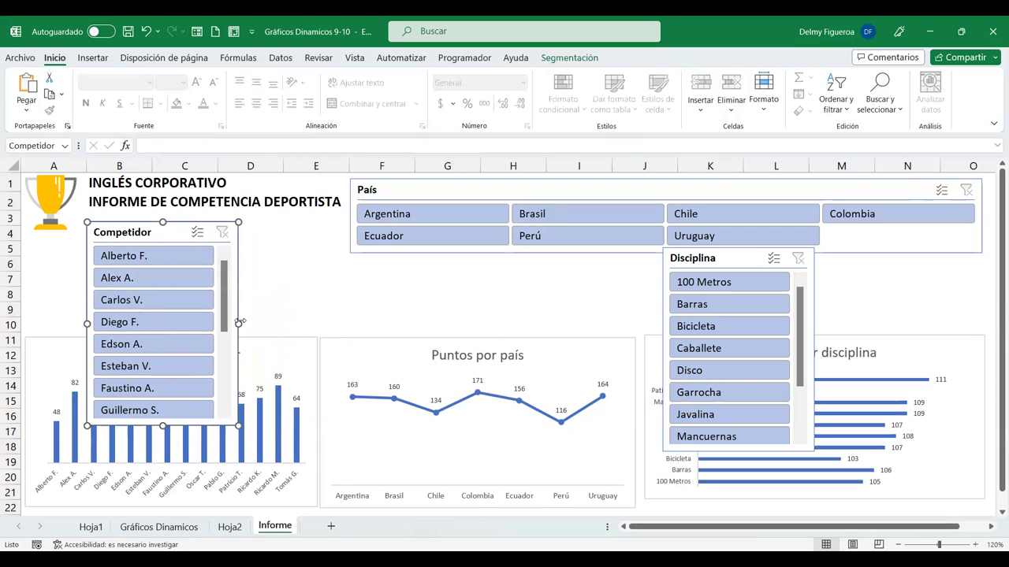
left_click_drag(320, 322, 348, 324)
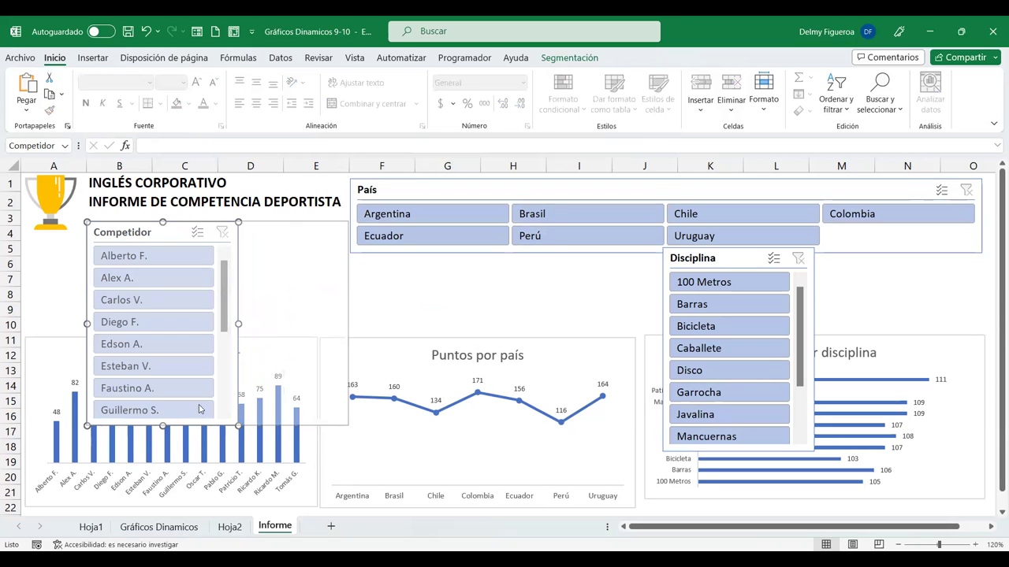
left_click_drag(218, 427, 232, 335)
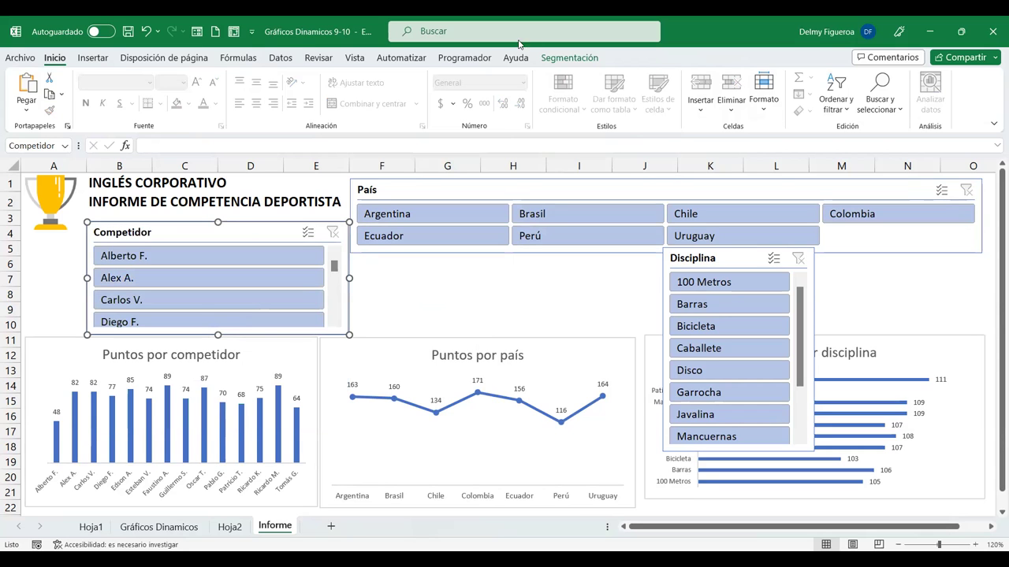
left_click(565, 58)
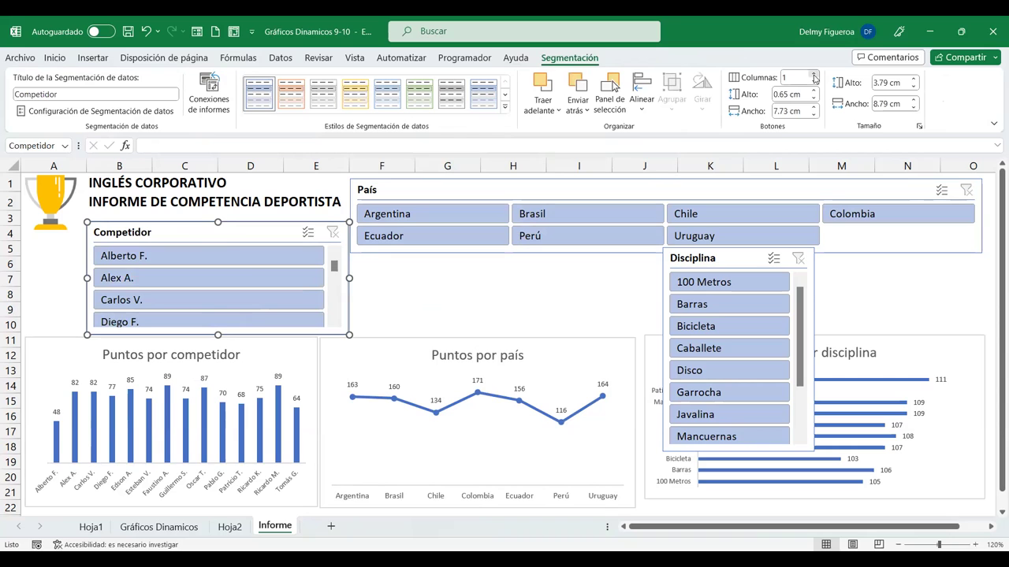
Give the Competidor slicer 5 columns and stretch it to the sheet's left edge
left_click(814, 75)
left_click(814, 75)
left_click(814, 75)
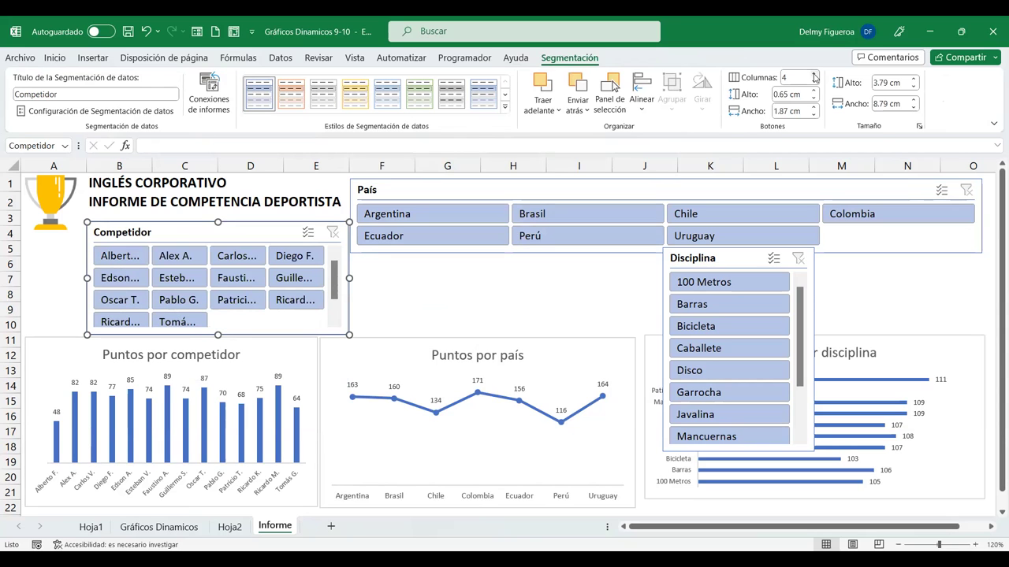
left_click(814, 75)
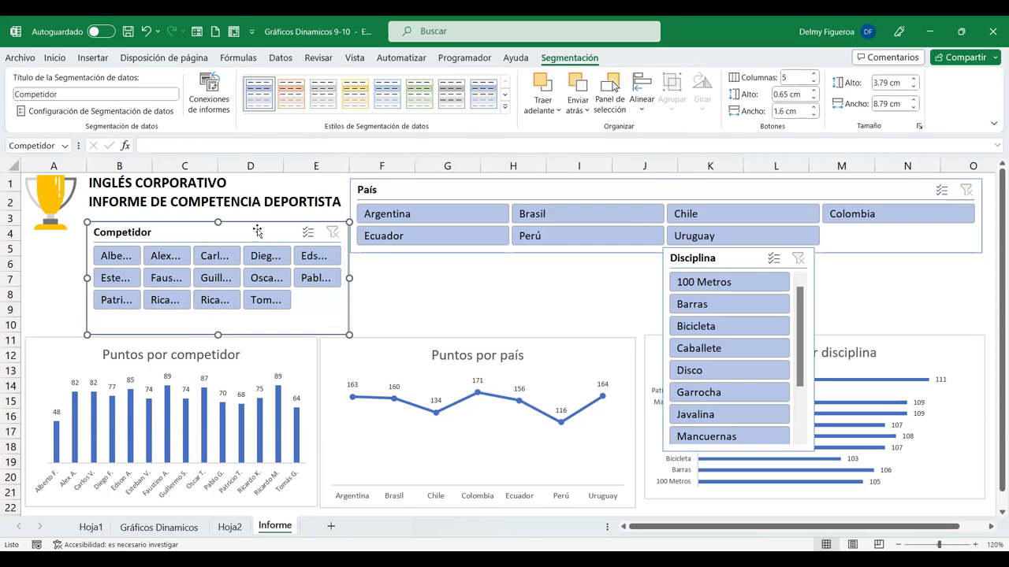
left_click_drag(81, 278, 60, 278)
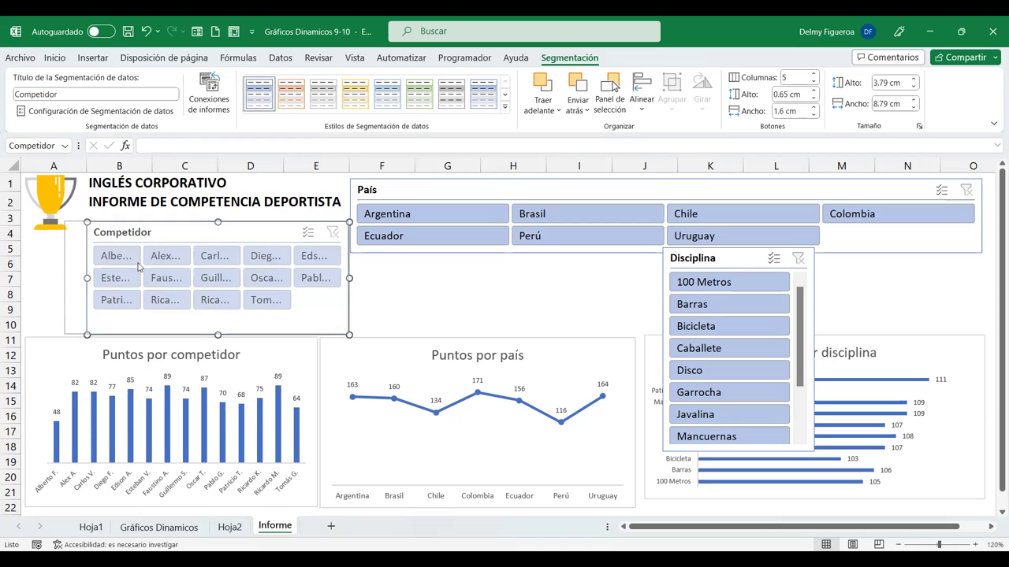
left_click_drag(206, 221, 206, 233)
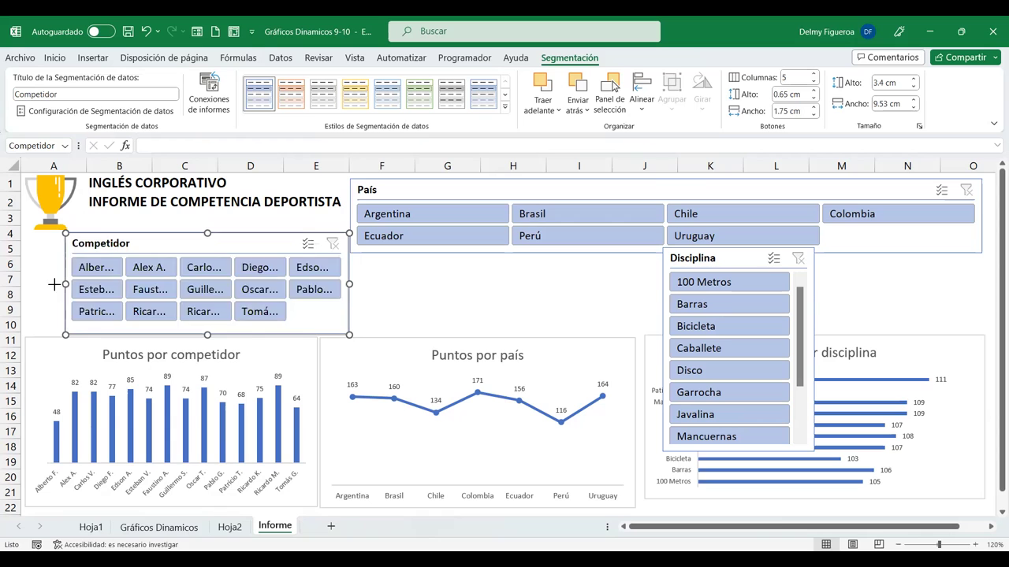
left_click_drag(54, 284, 26, 284)
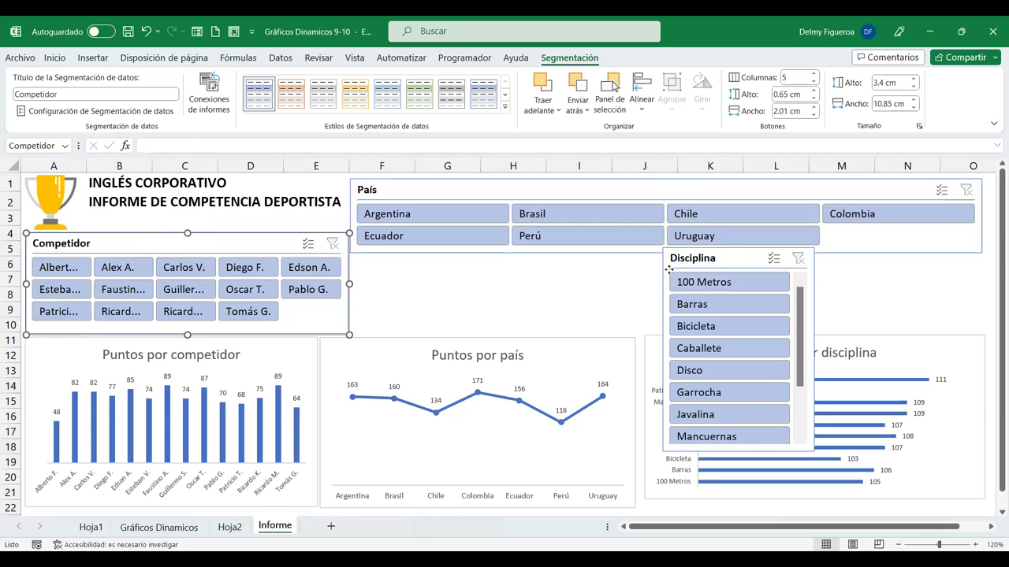
Place the Disciplina slicer beneath País and stretch it to full dashboard width
left_click_drag(668, 269, 409, 264)
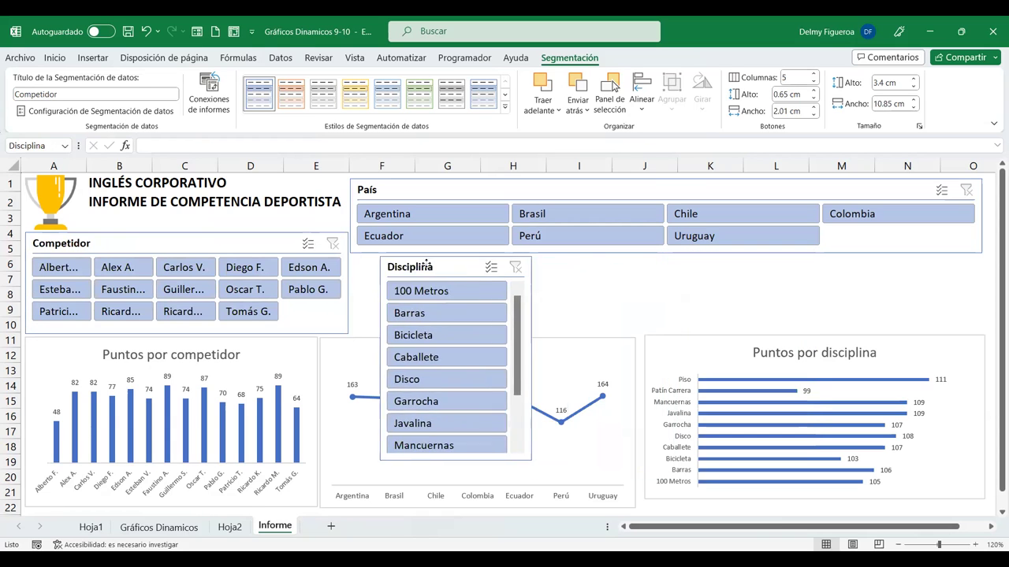
left_click(814, 75)
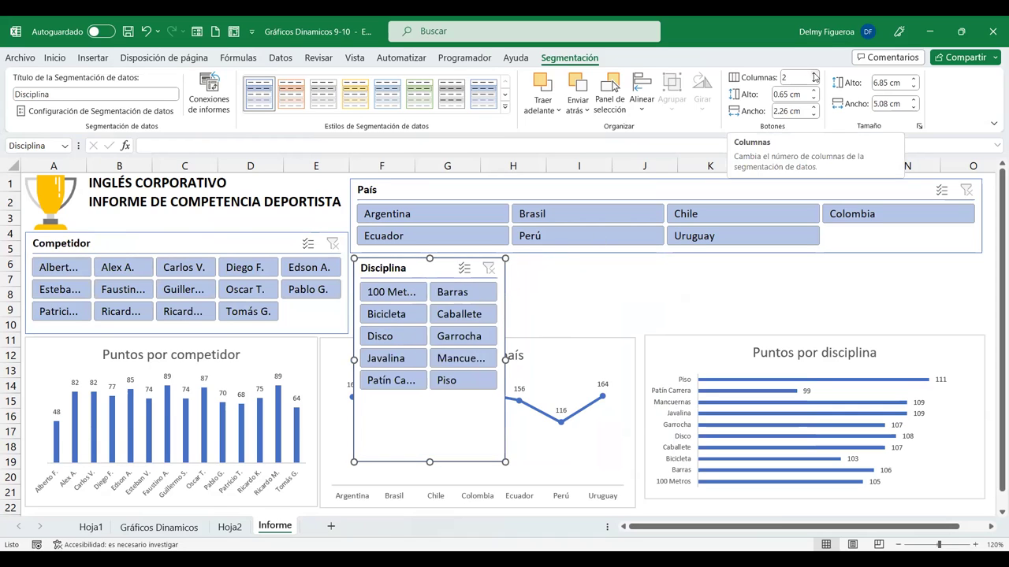
left_click(814, 75)
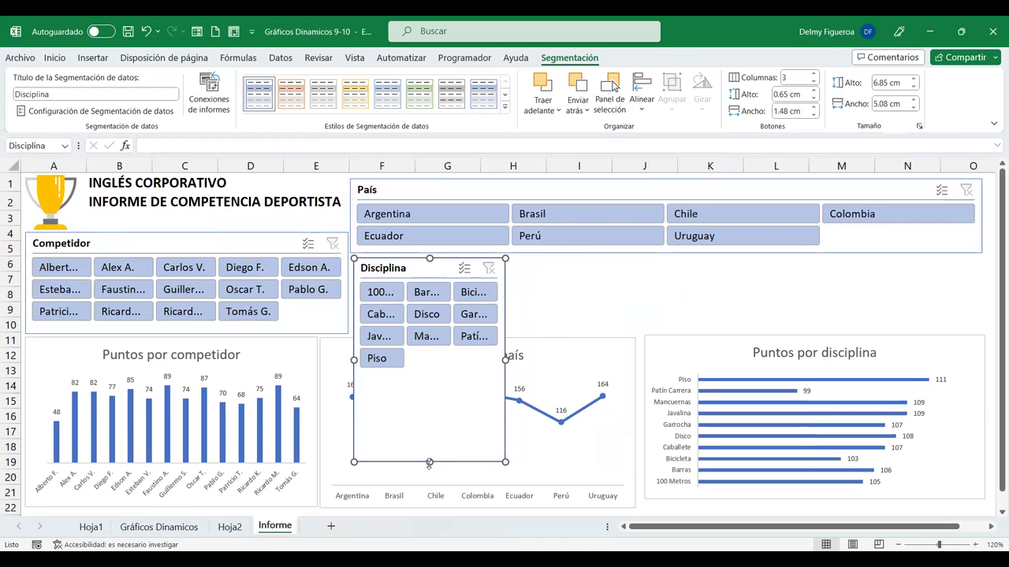
left_click_drag(429, 463, 430, 332)
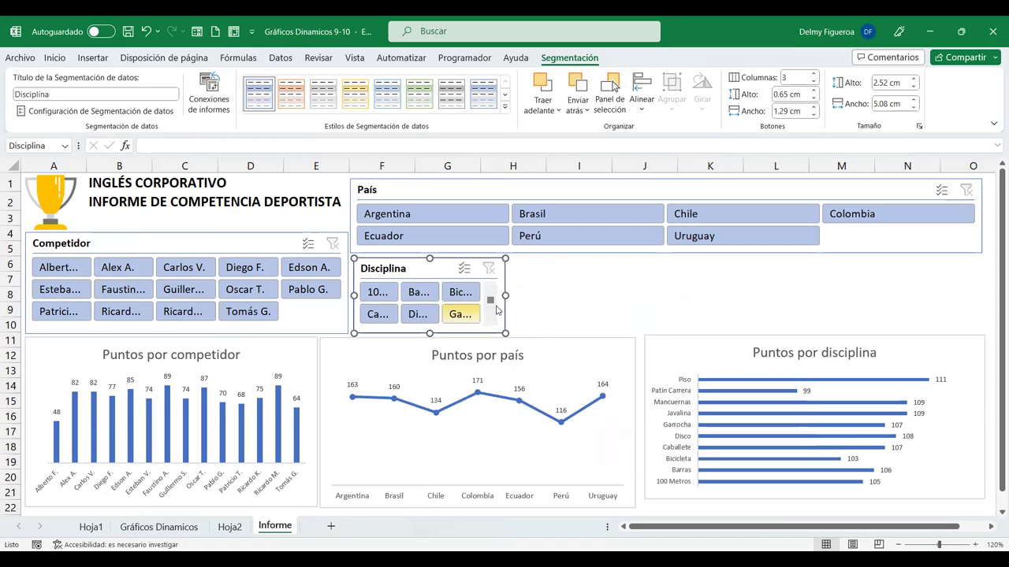
left_click_drag(507, 295, 984, 305)
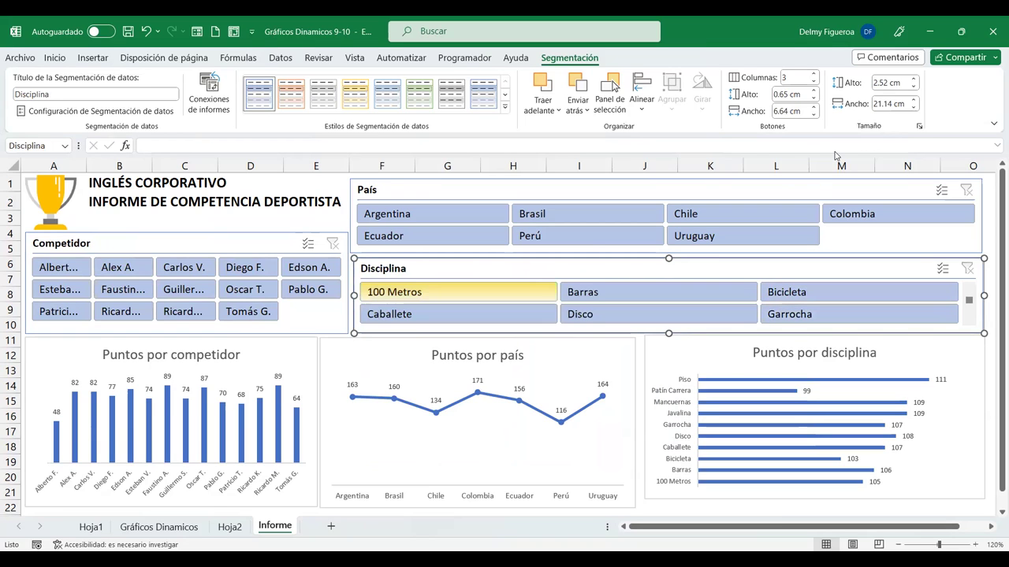
Settle the Disciplina slicer on 5 columns after trying 4 to 7
left_click(814, 74)
left_click(815, 74)
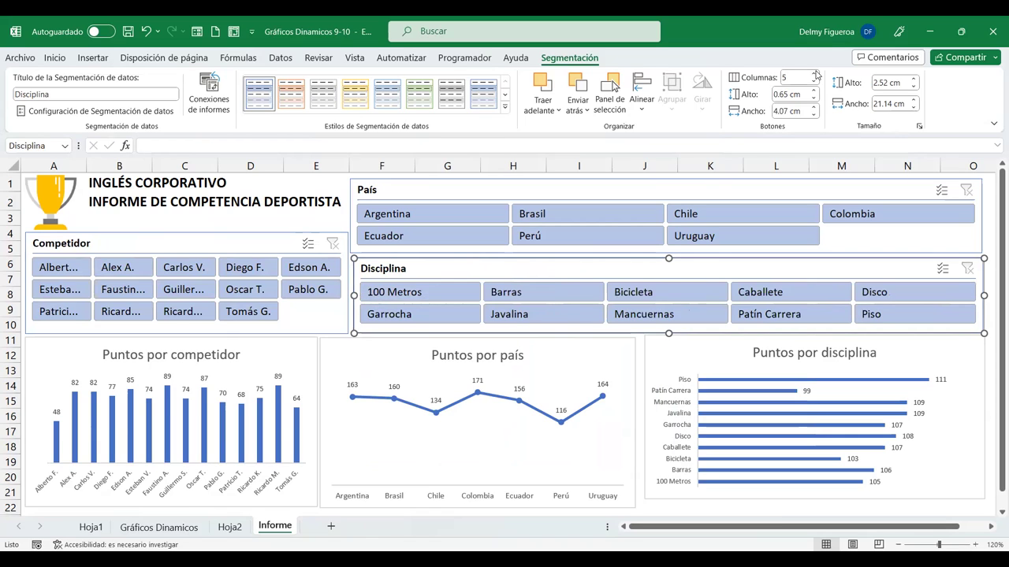
left_click(814, 74)
left_click(814, 75)
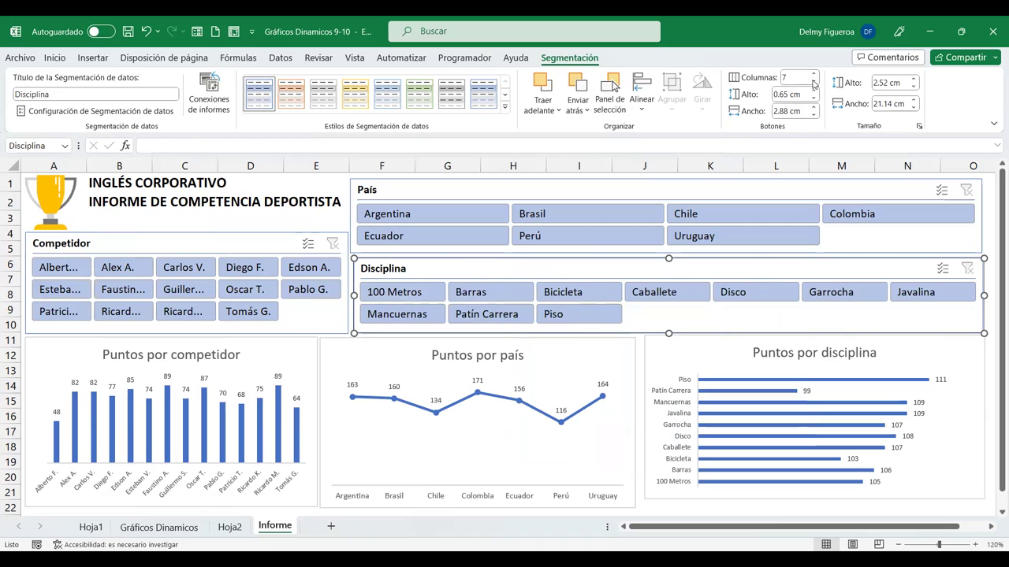
left_click(813, 82)
left_click(814, 81)
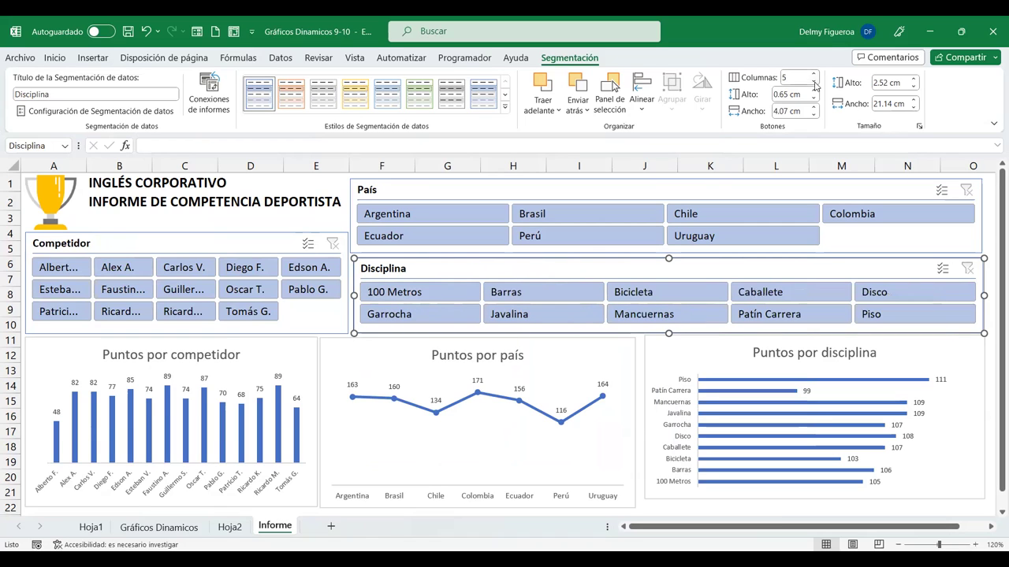
left_click(815, 74)
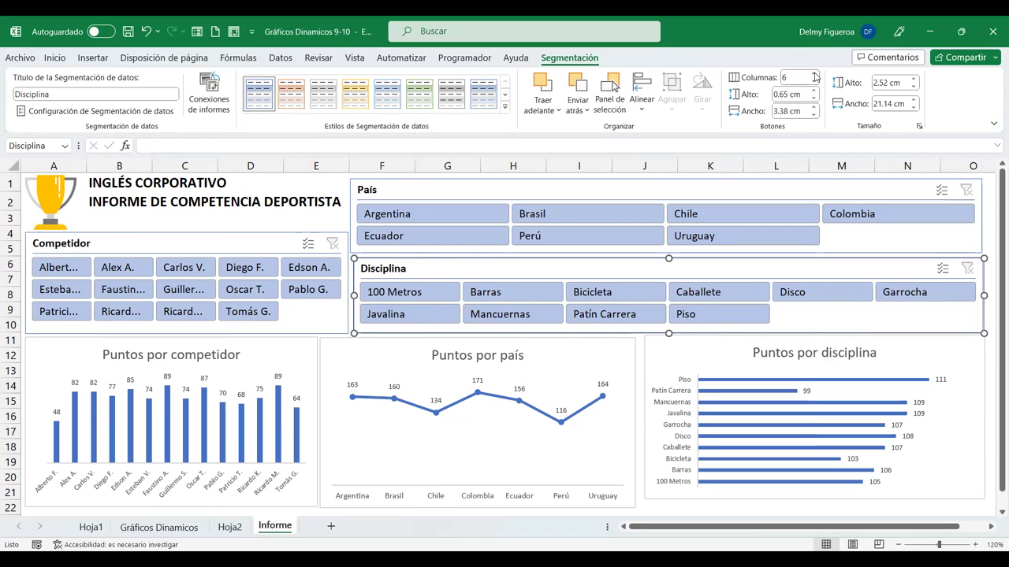
left_click(814, 82)
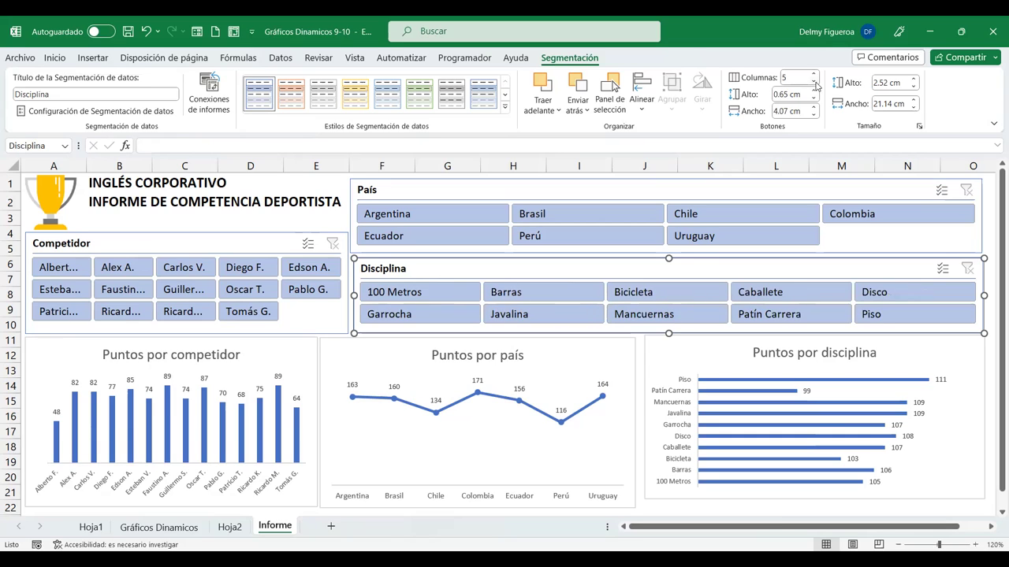
left_click(518, 189)
left_click(204, 249)
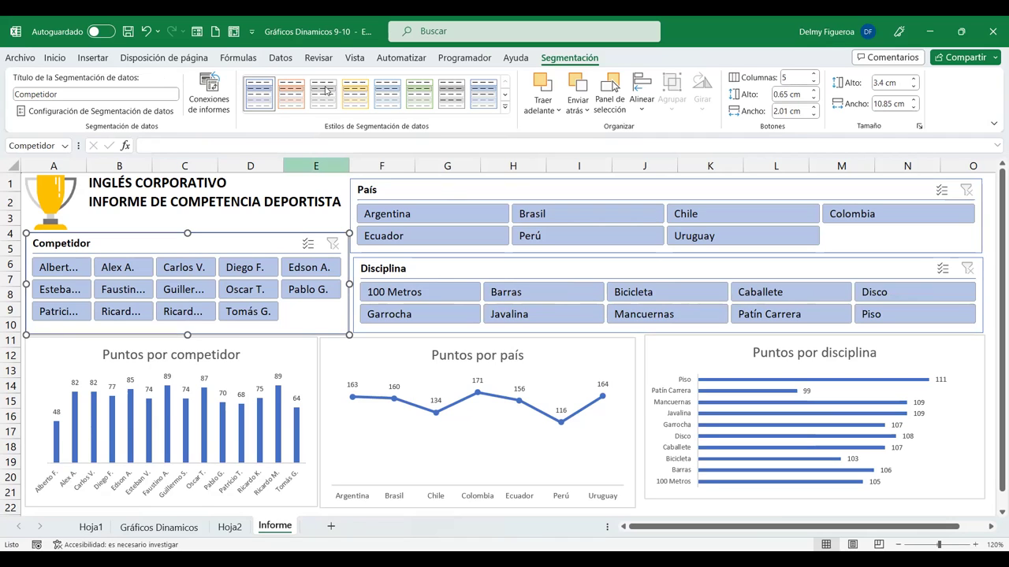
Apply the green slicer style to the Competidor, País and Disciplina slicers
left_click(505, 111)
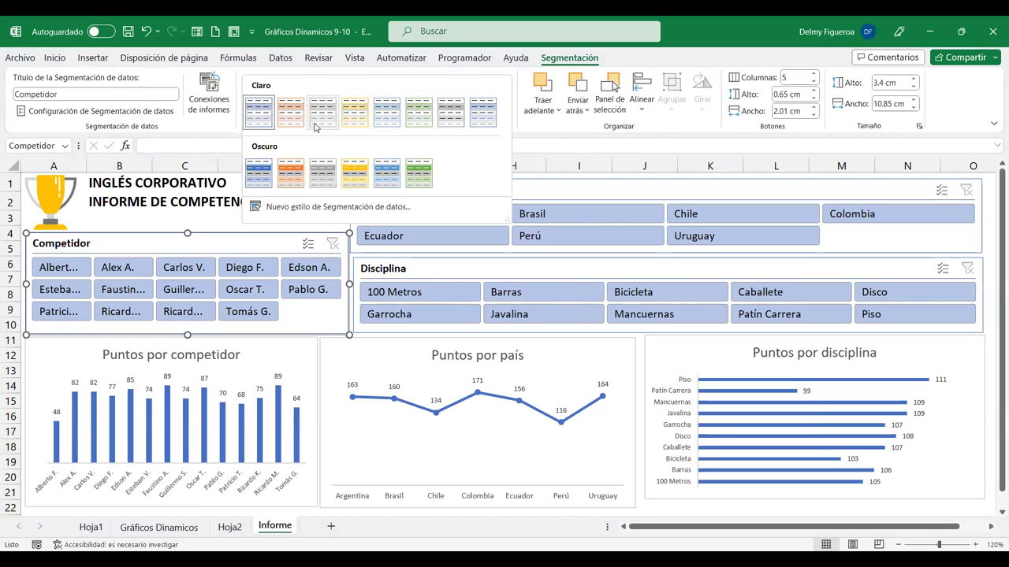
left_click(292, 167)
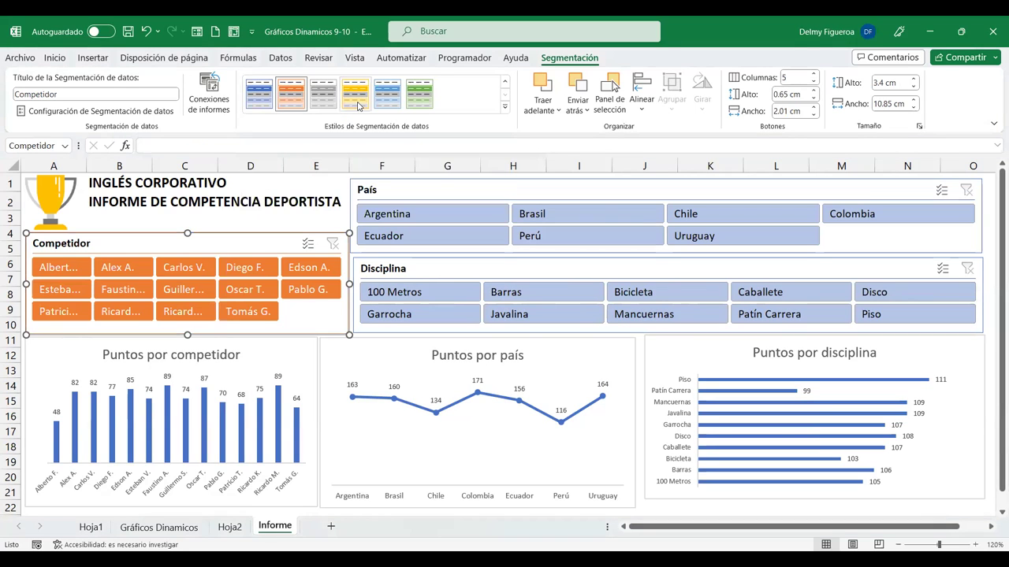
left_click(506, 111)
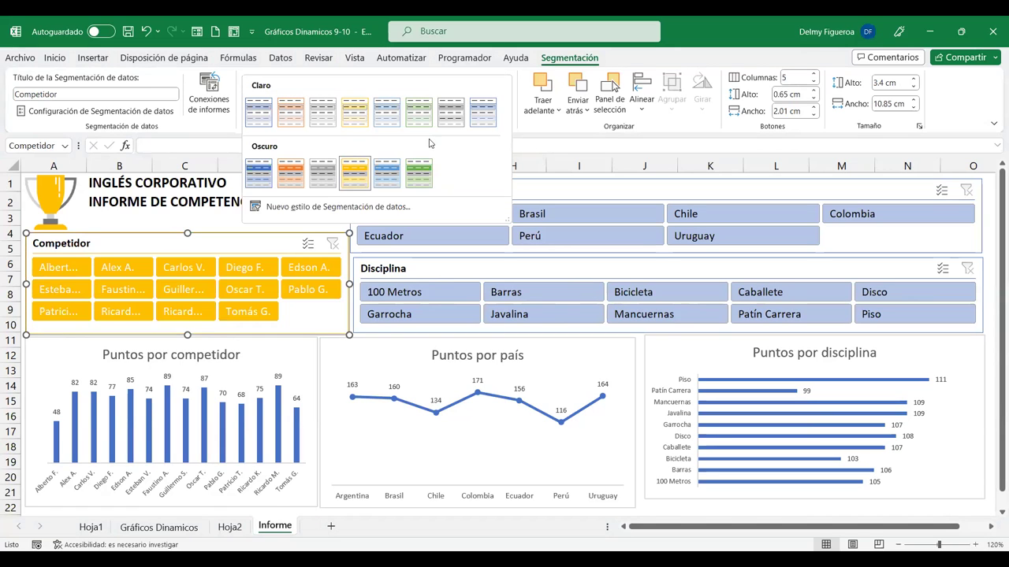
left_click(251, 172)
left_click(505, 110)
left_click(414, 171)
left_click(405, 187)
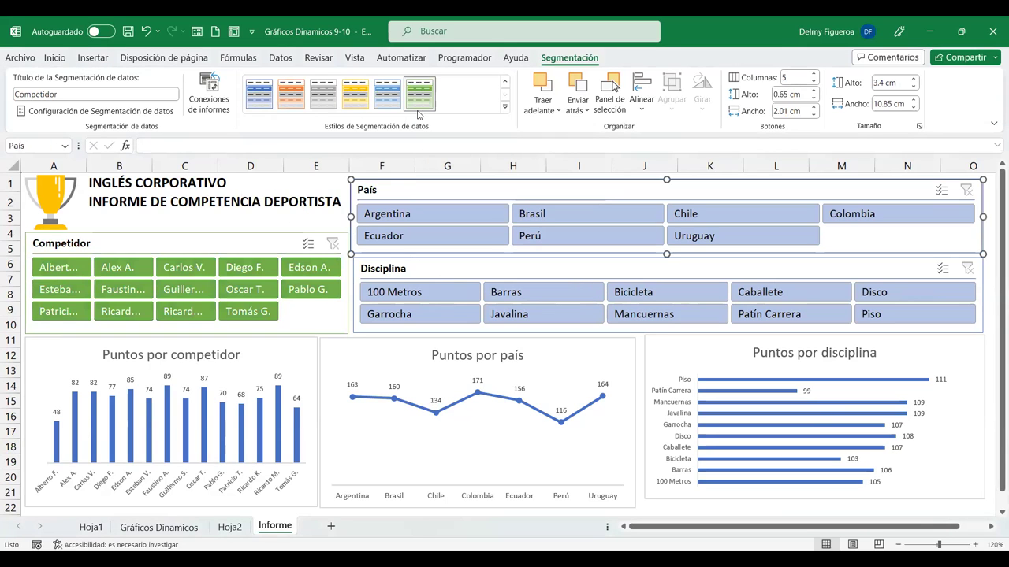
left_click(420, 95)
left_click(398, 264)
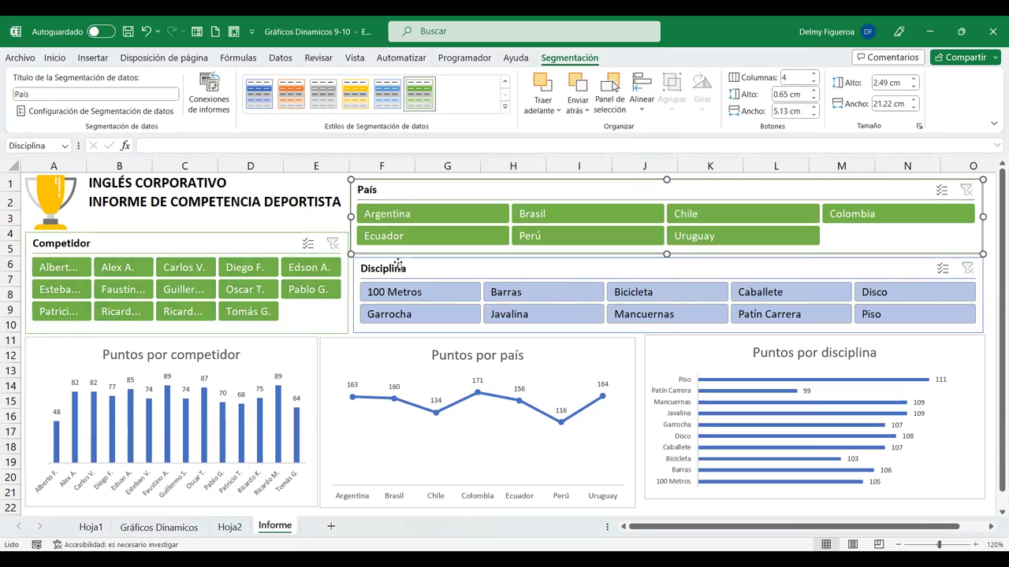
left_click(423, 92)
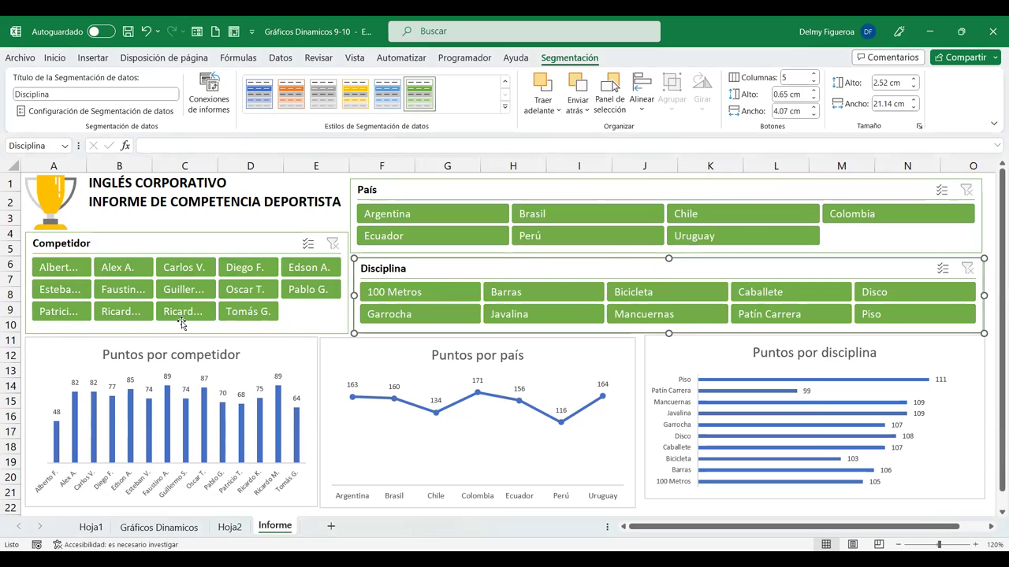
Nudge the Puntos por disciplina chart into line and match its height to the others
left_click(294, 351)
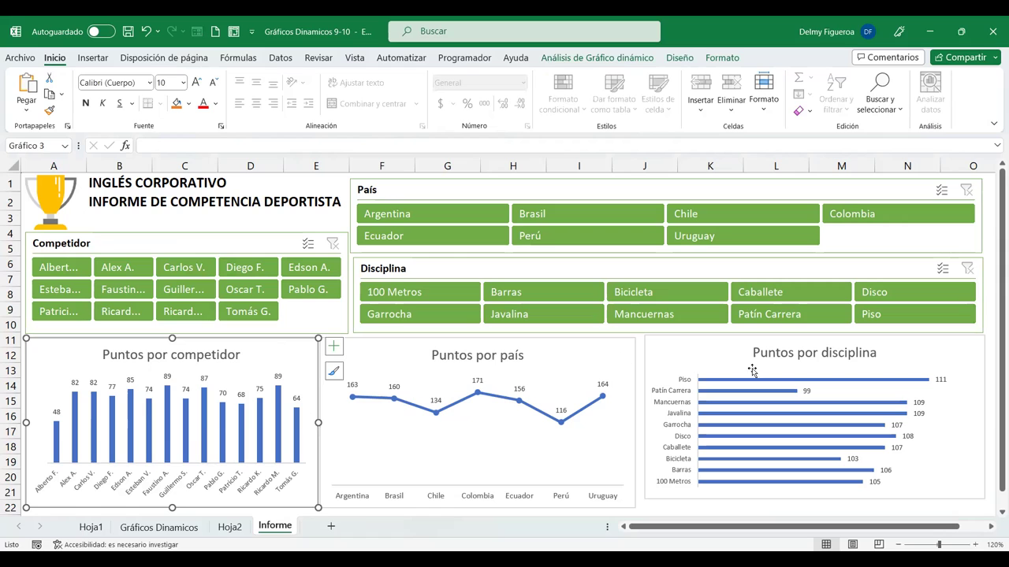
left_click(690, 342)
left_click_drag(687, 339, 687, 342)
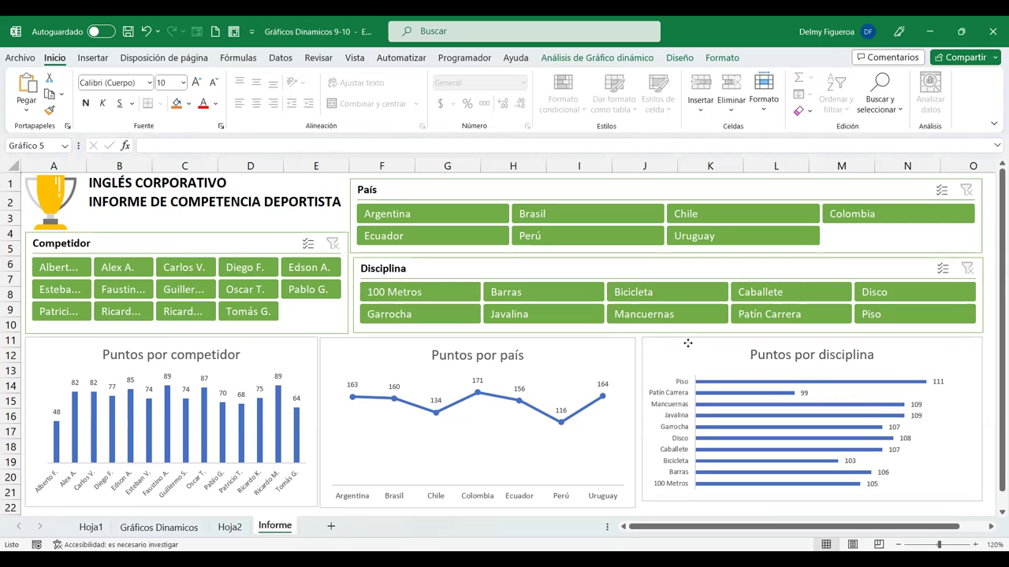
left_click(687, 343)
left_click_drag(812, 502, 814, 509)
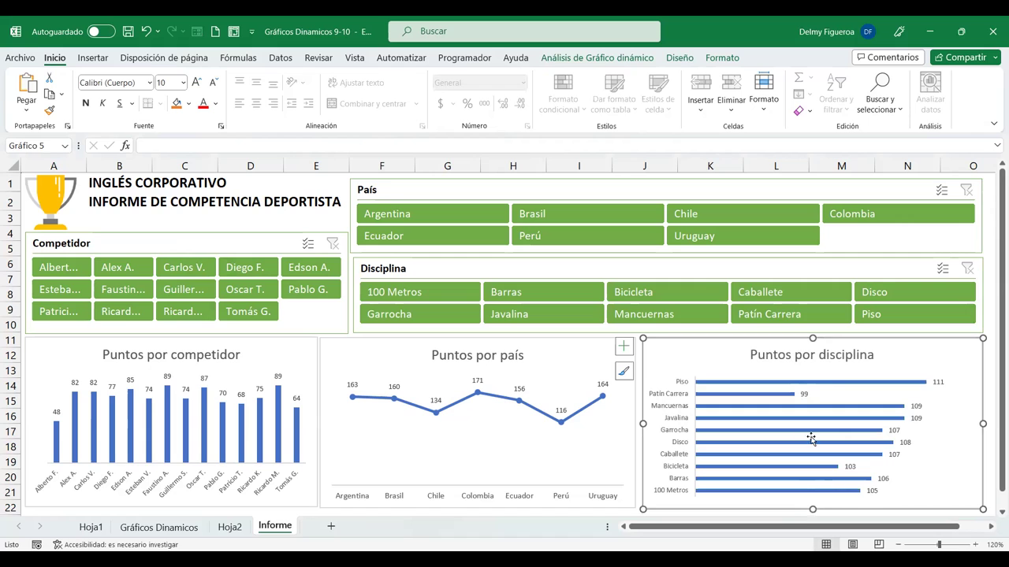
Connect the País slicer to TablaDinámica5 and TablaDinámica6 after testing an Argentina filter
left_click(466, 188)
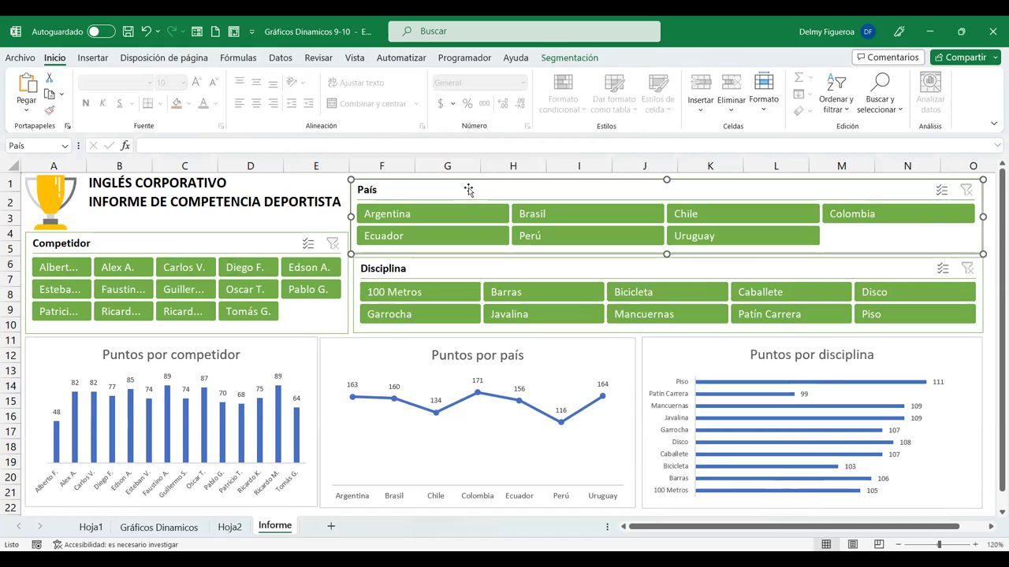
left_click(570, 58)
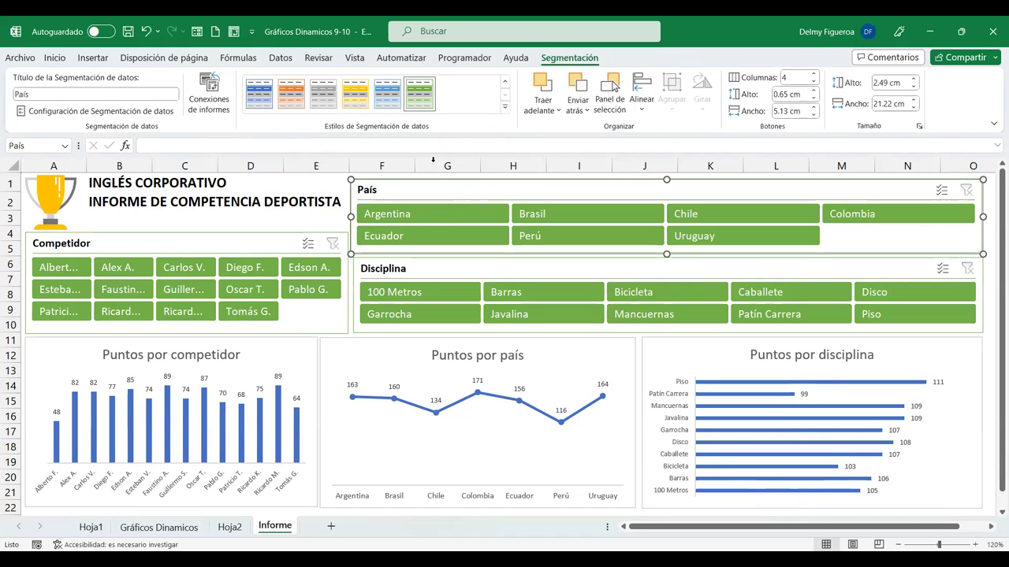
left_click(425, 219)
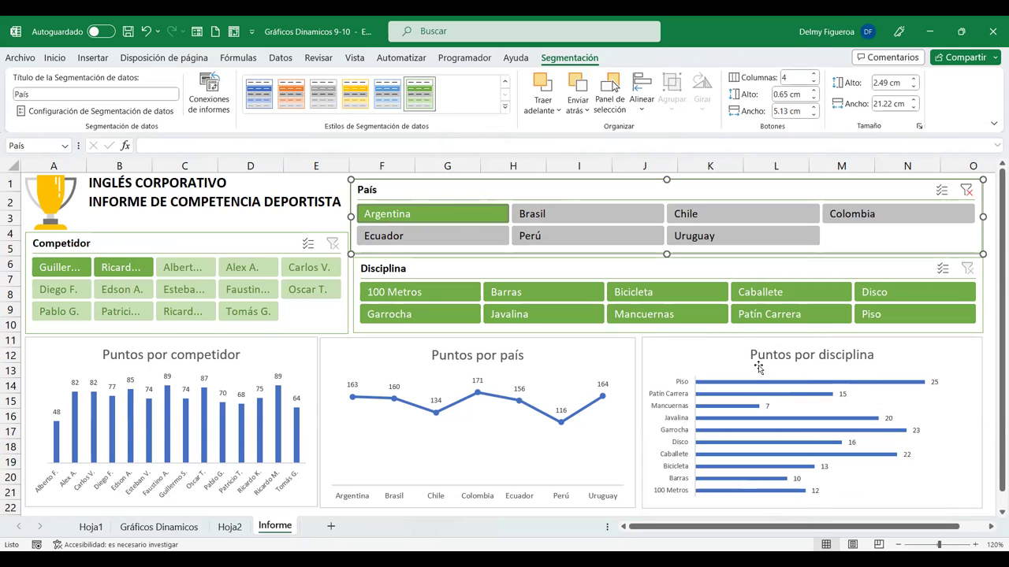
left_click(209, 93)
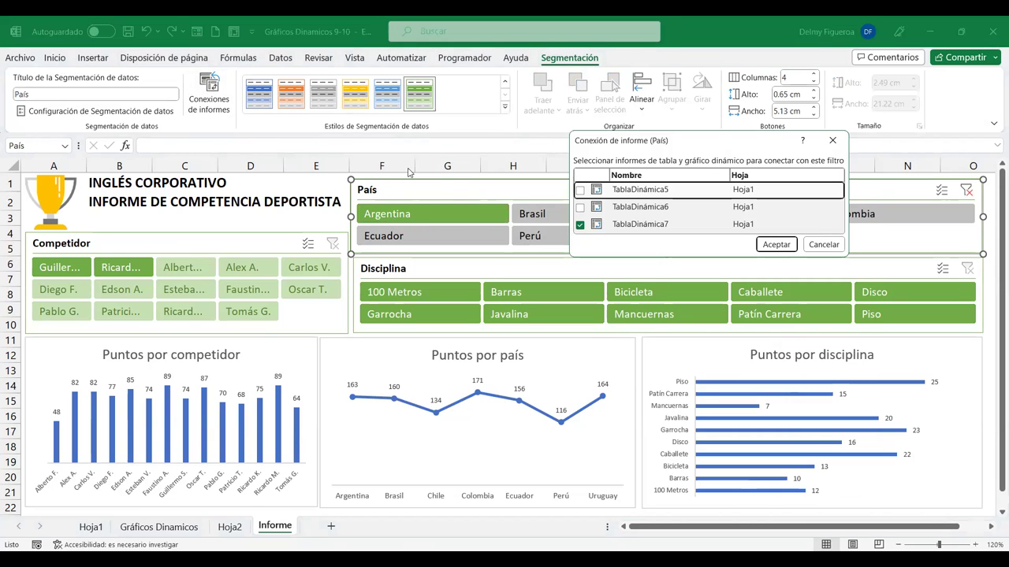
left_click(579, 190)
left_click(580, 207)
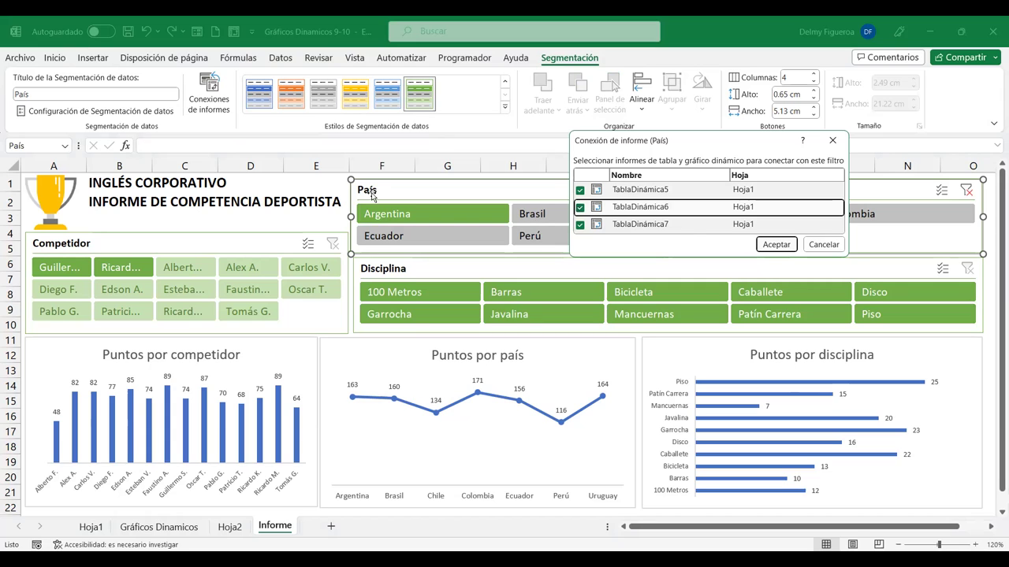
key("Return")
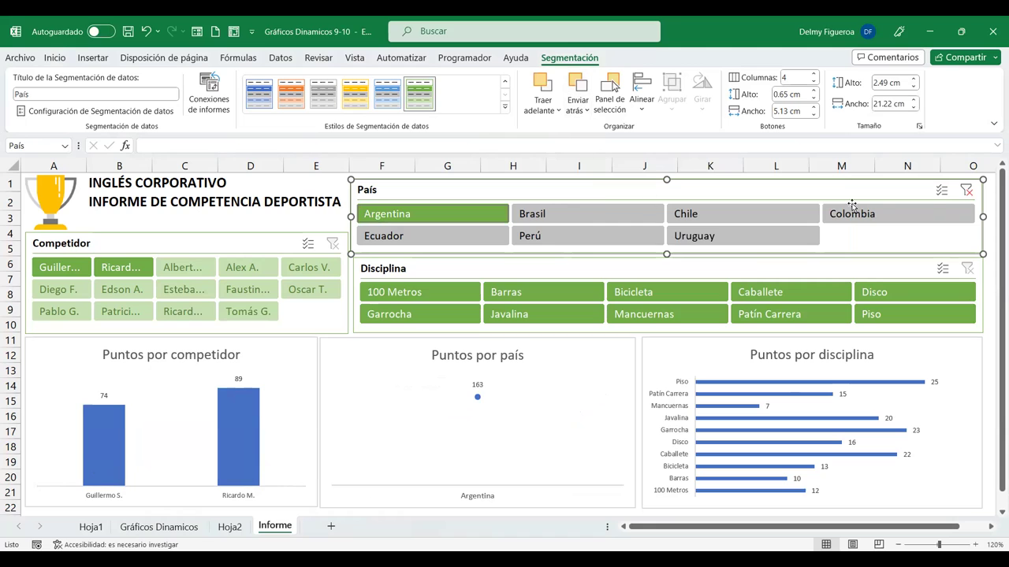
Test the filters by multi-selecting Colombia and Uruguay and picking a single competitor
left_click(942, 190)
left_click(880, 216)
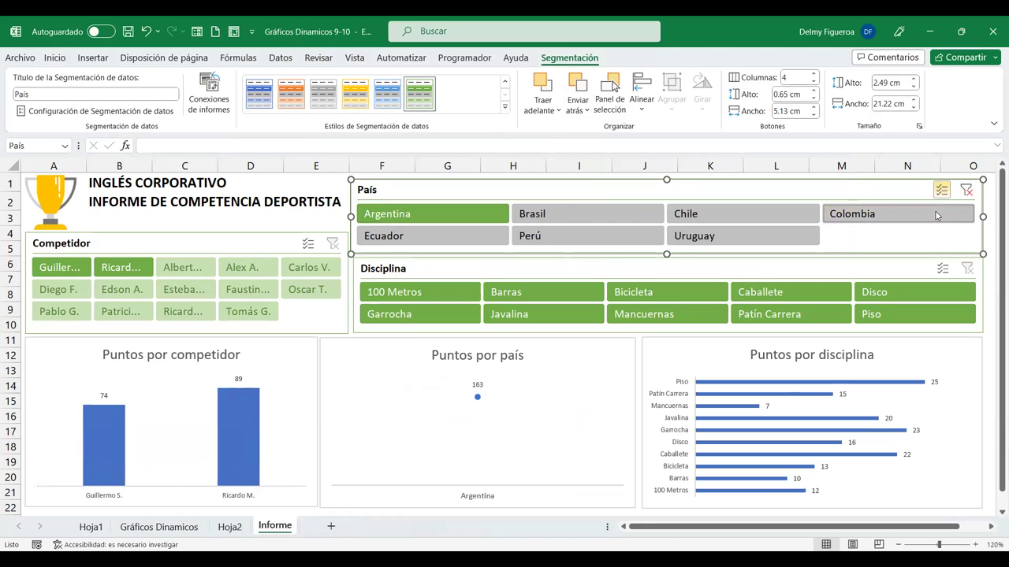
left_click(744, 236)
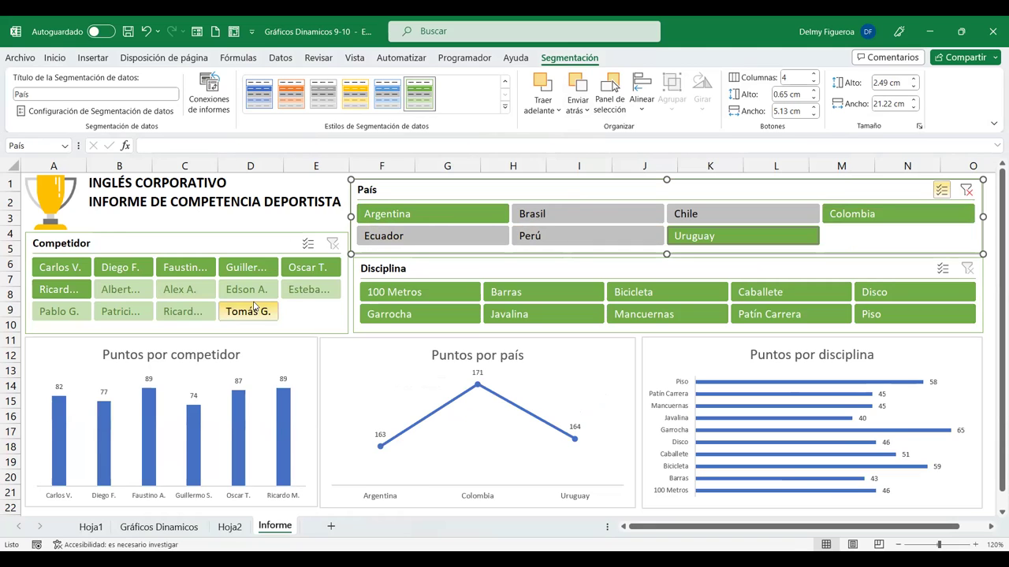
left_click(250, 312)
Connect the Competidor slicer to TablaDinámica5 and TablaDinámica6
left_click(252, 250)
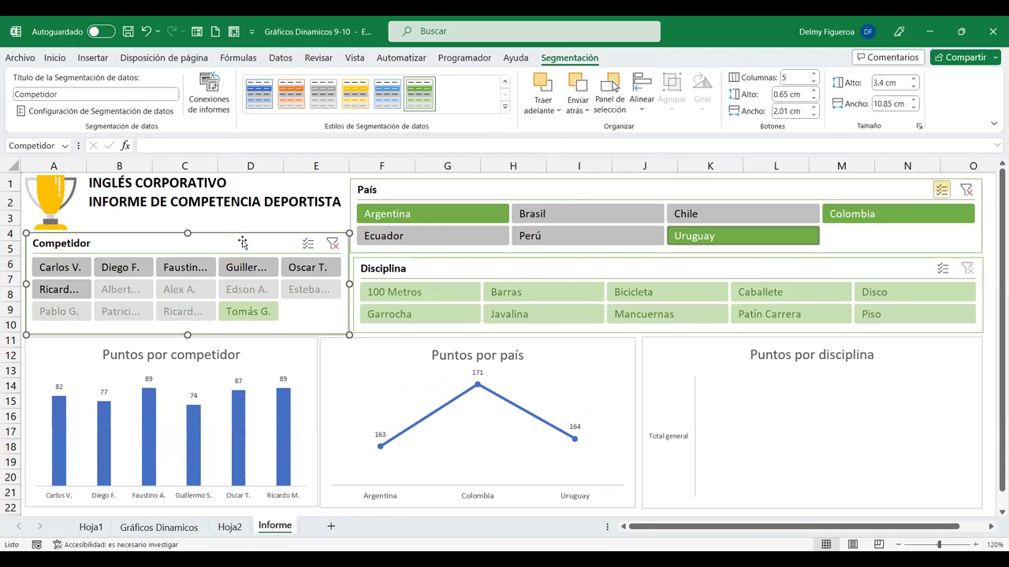
left_click(209, 93)
left_click(580, 190)
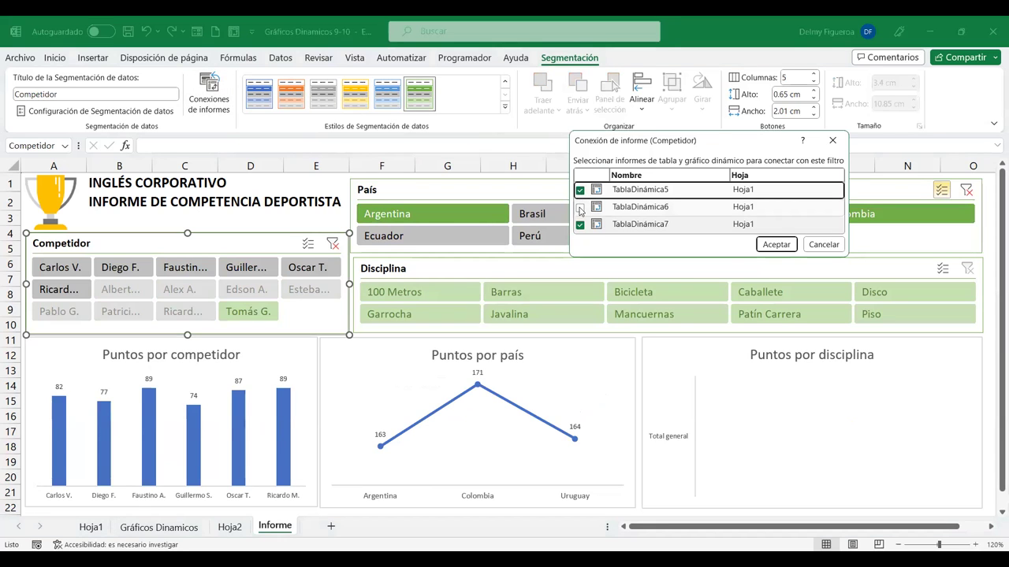
left_click(580, 207)
left_click(786, 247)
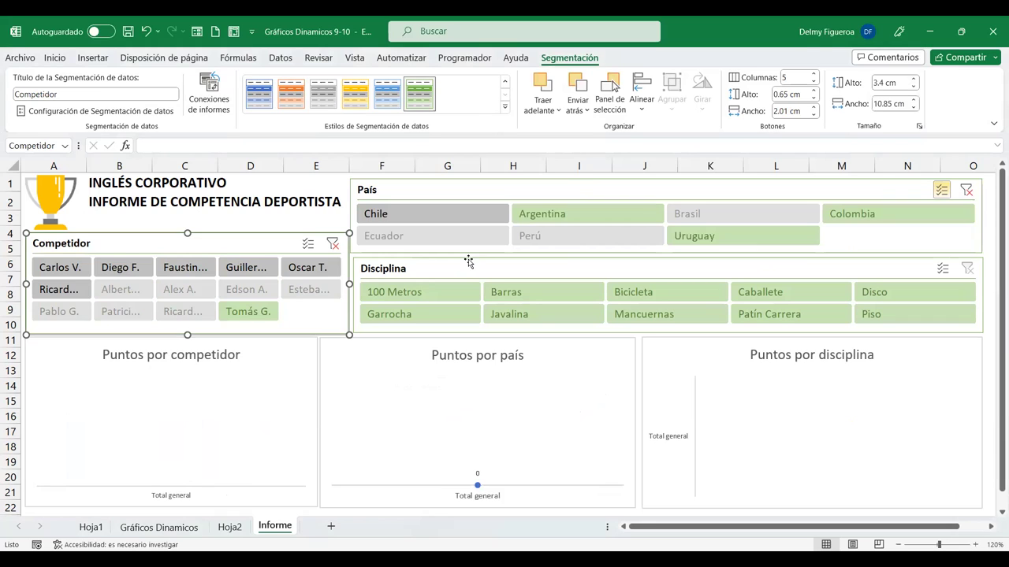
key("Tab")
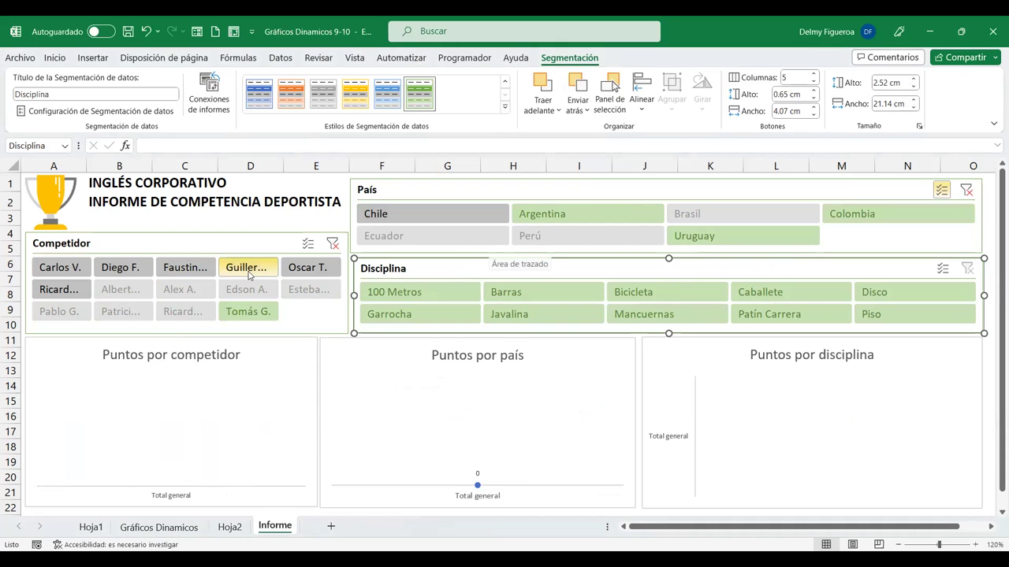
Clear the filters and connect the Disciplina slicer to TablaDinámica5 and TablaDinámica6
left_click(967, 191)
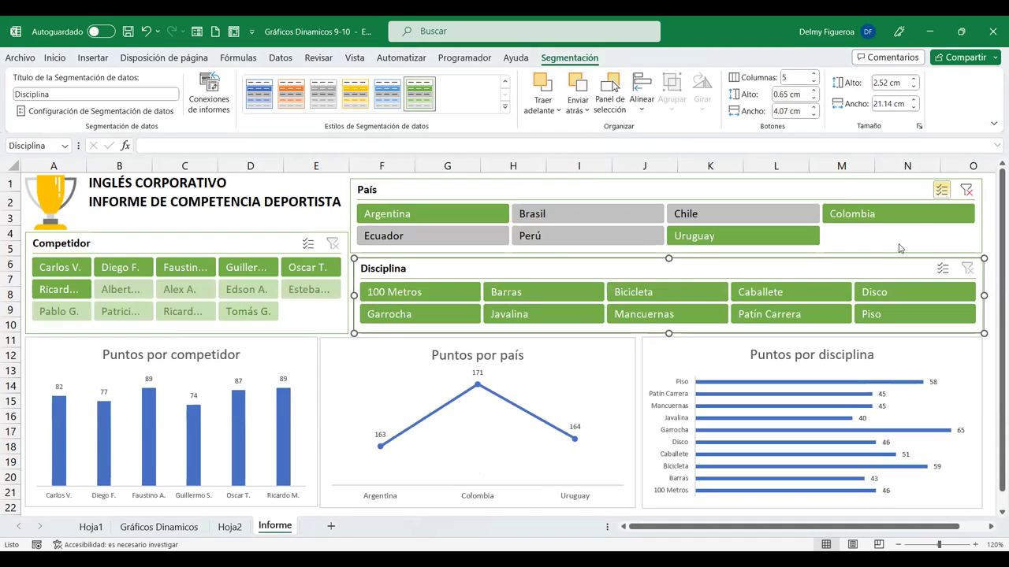
left_click(967, 190)
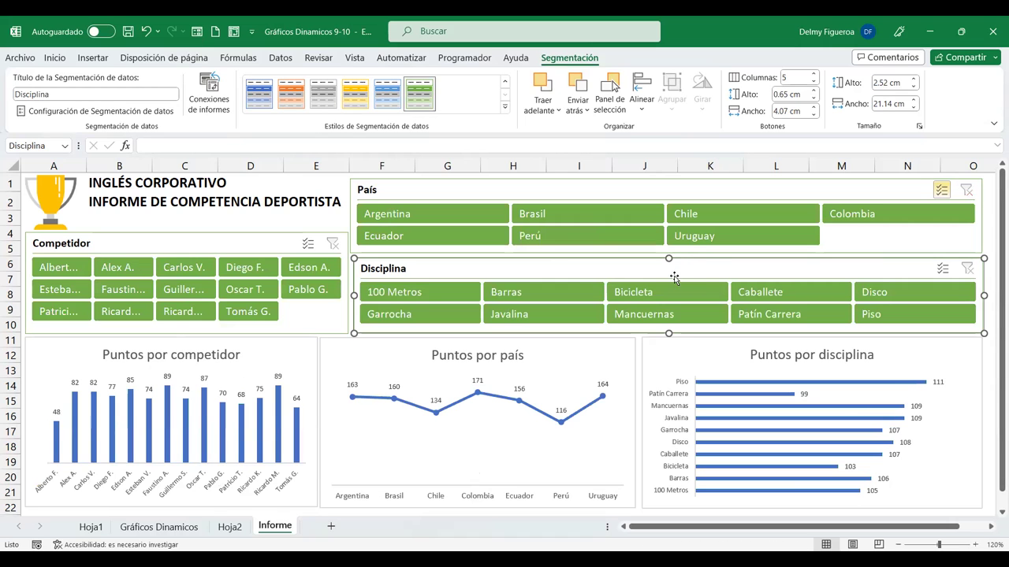
left_click(208, 93)
left_click(580, 190)
left_click(580, 207)
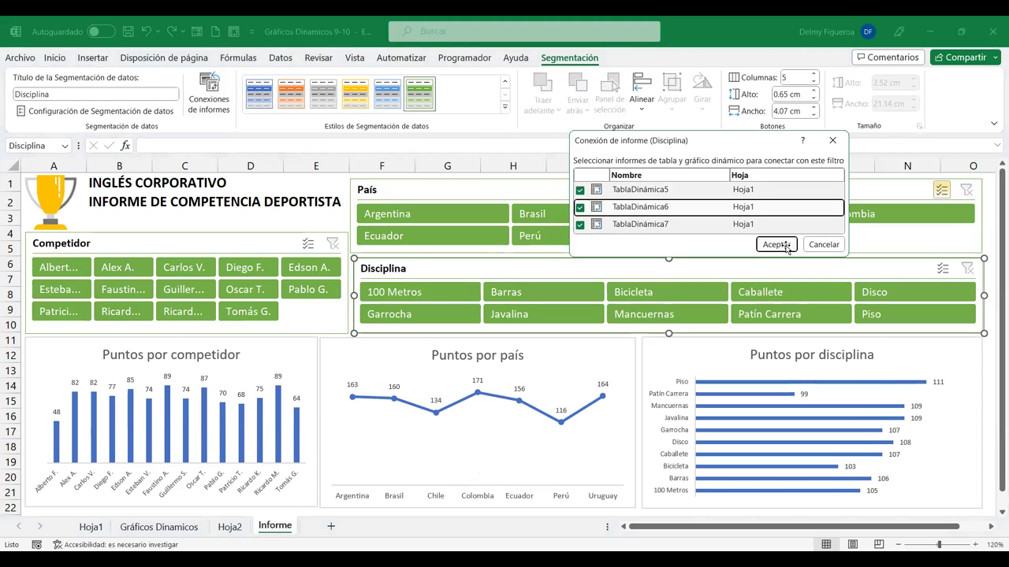
left_click(775, 245)
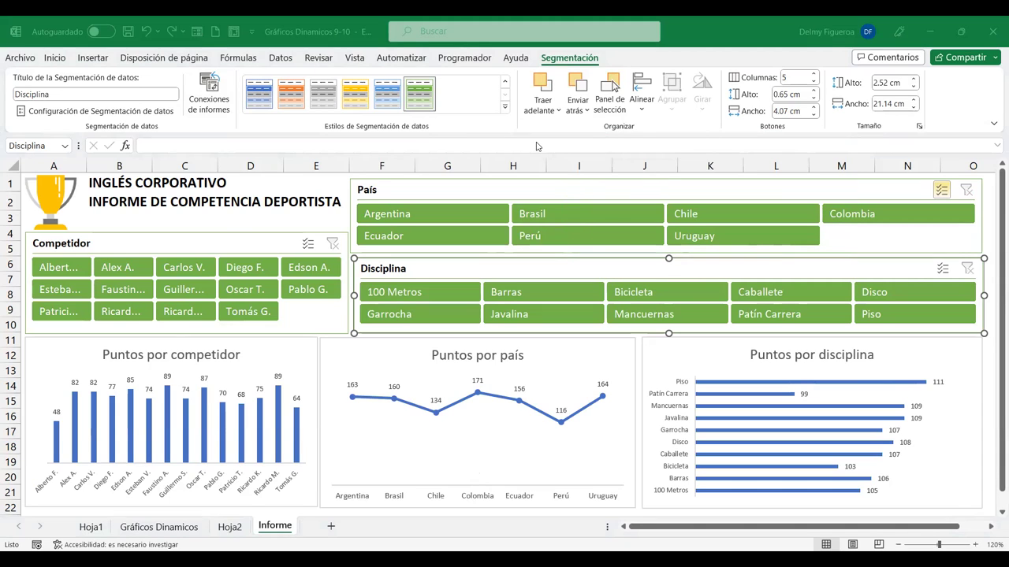
Verify that all three slicers' report connections include TablaDinámica5, 6 and 7
left_click(228, 244)
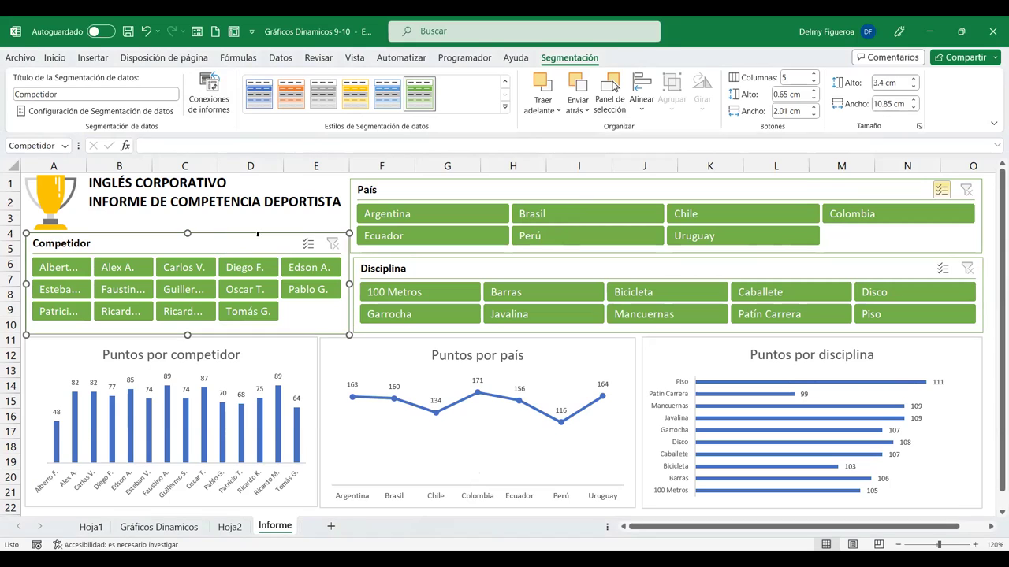
left_click(217, 87)
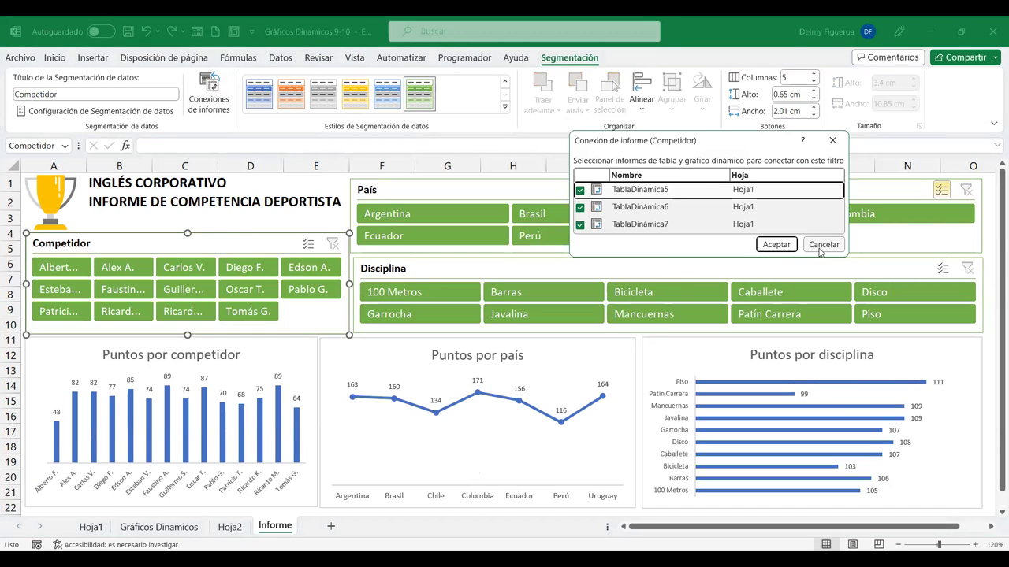
left_click(778, 244)
left_click(382, 201)
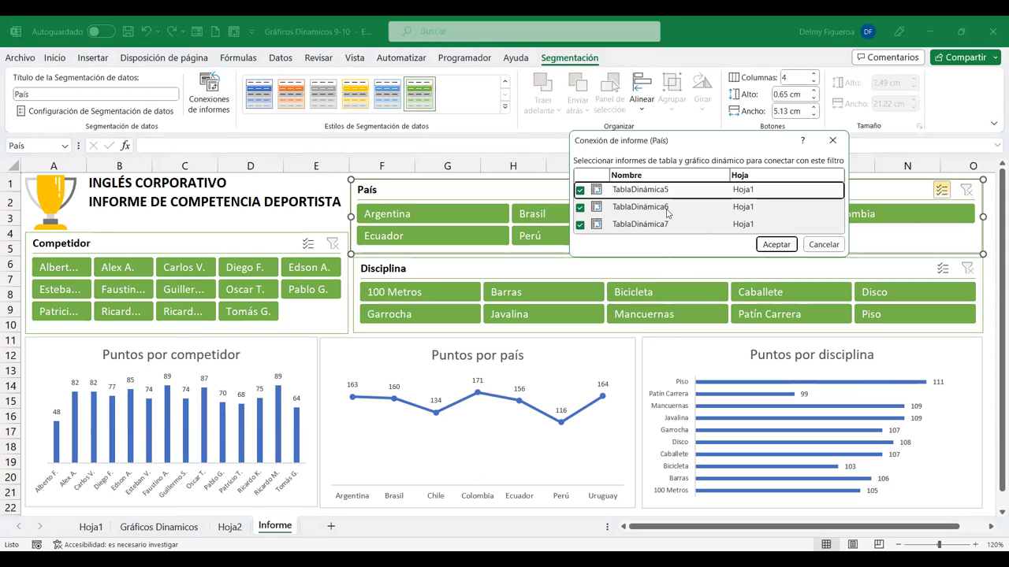
left_click(776, 244)
left_click(433, 263)
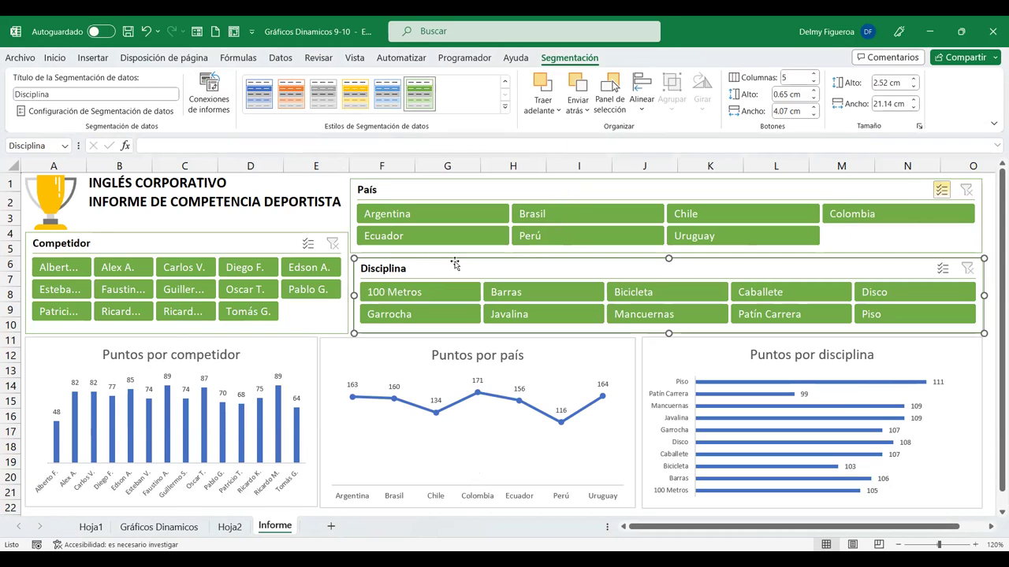
left_click(215, 109)
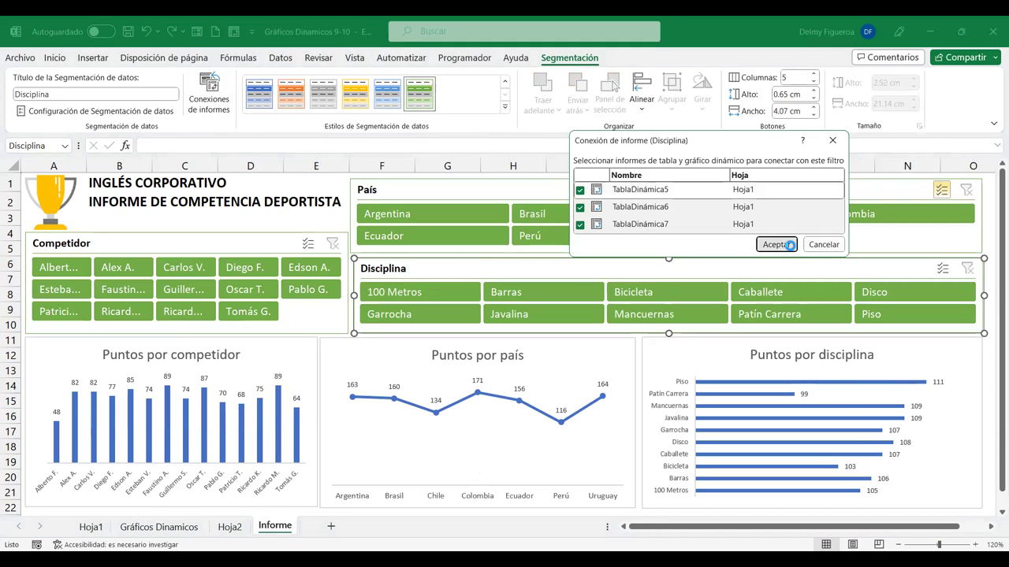
left_click(784, 244)
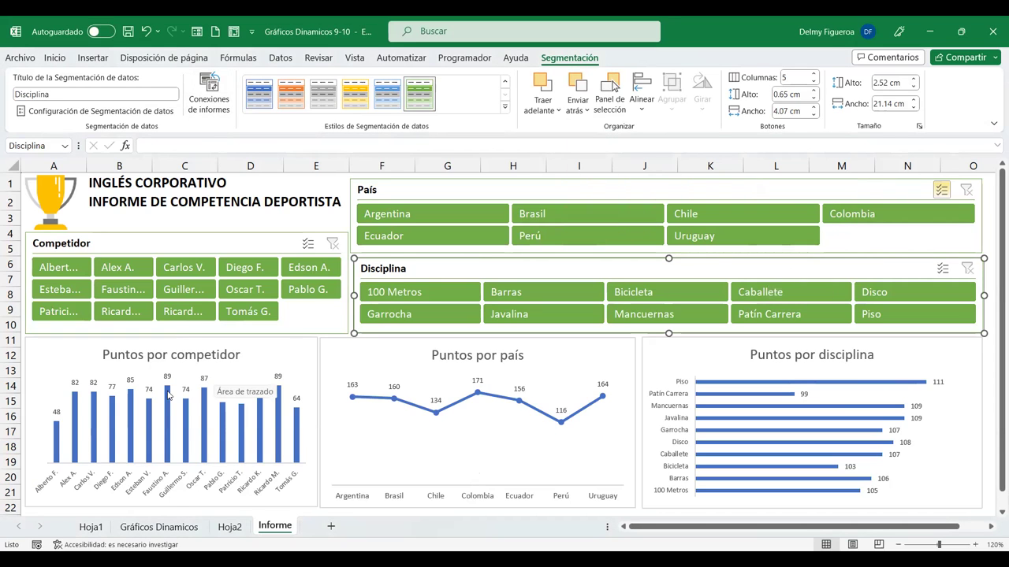
Test the slicers with a competitor, excluding Perú, then the Barras and Mancuernas disciplines
left_click(235, 271)
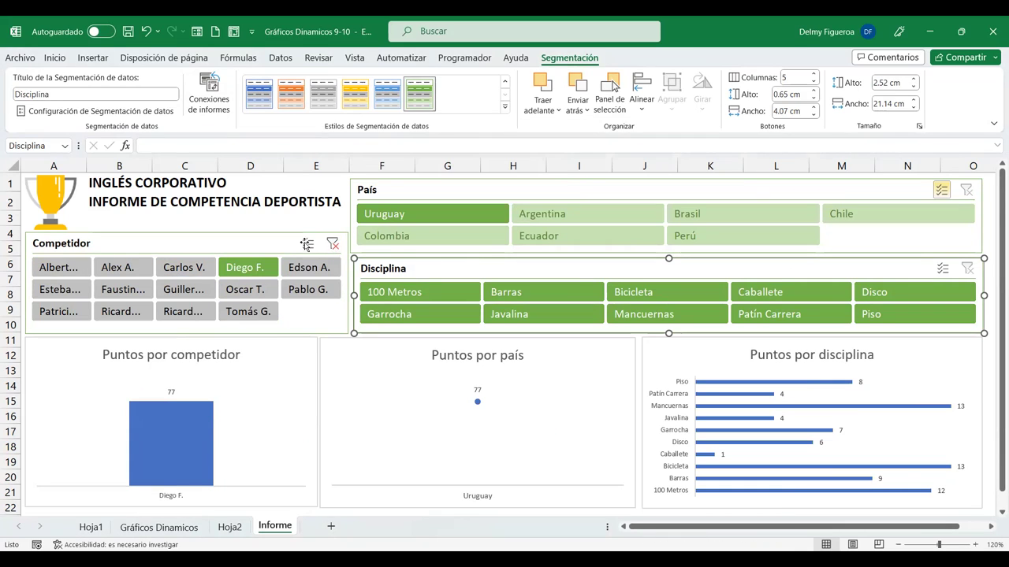
left_click(332, 243)
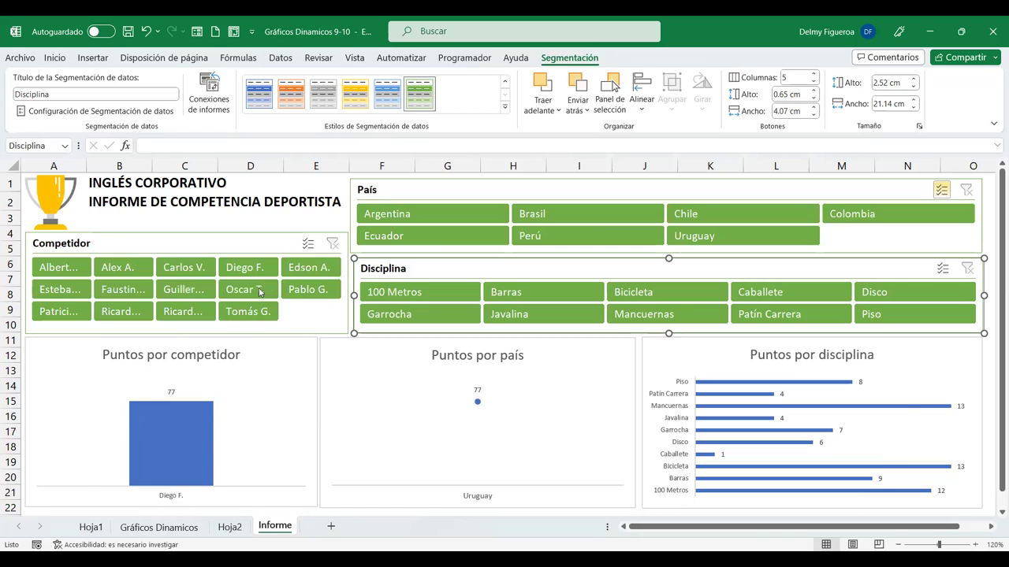
left_click(627, 240)
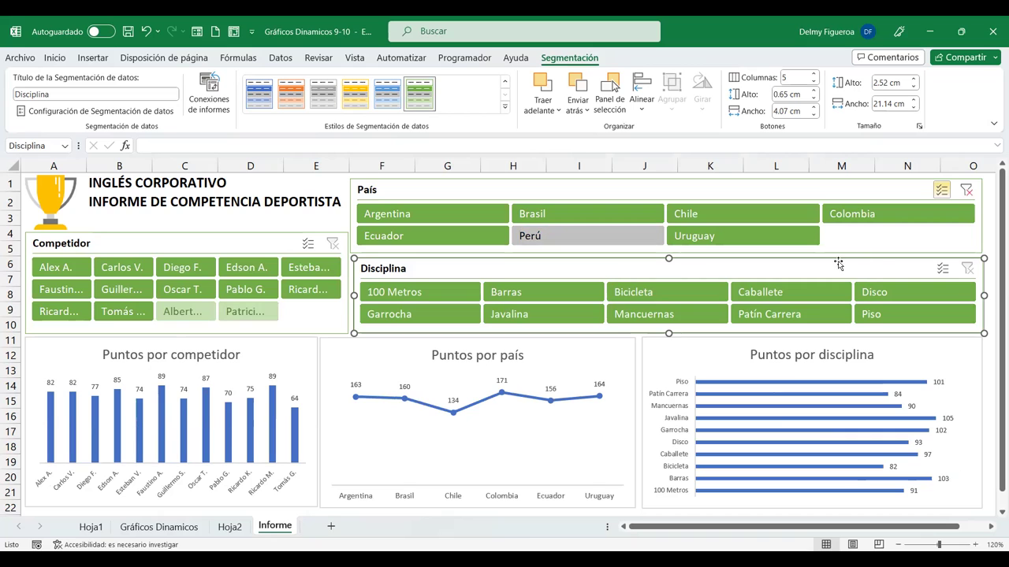
left_click(965, 192)
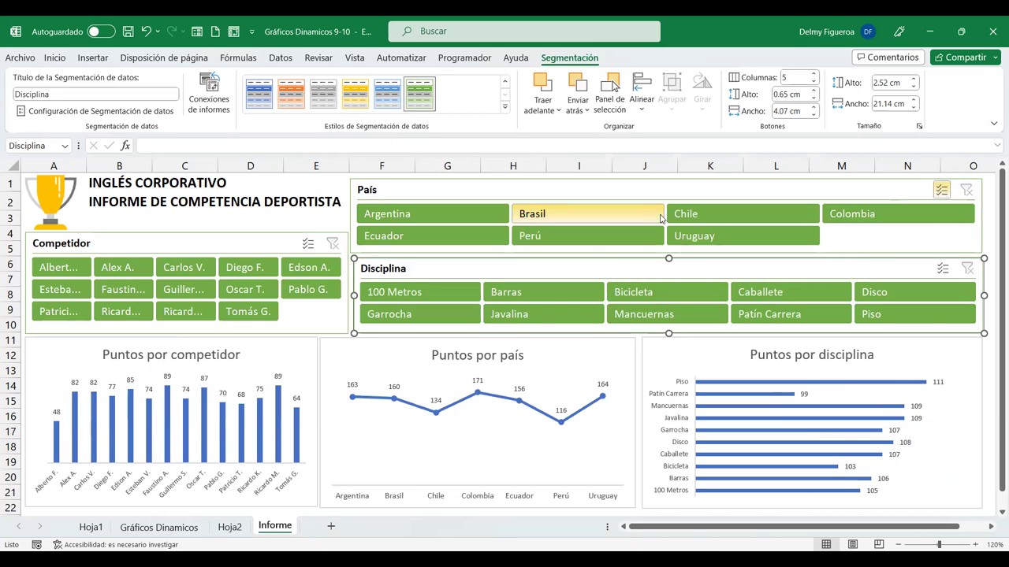
left_click(519, 295)
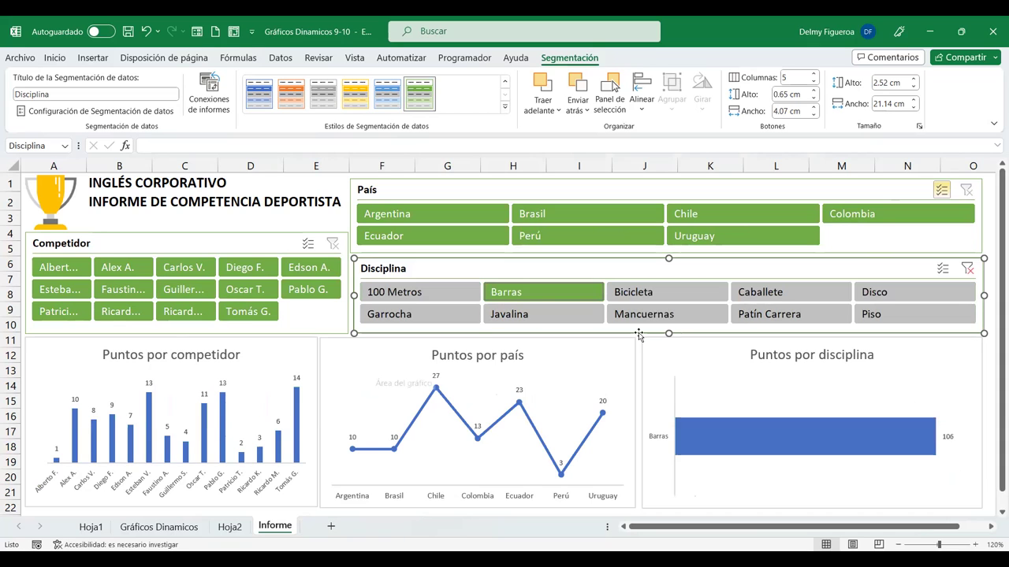
left_click(685, 310)
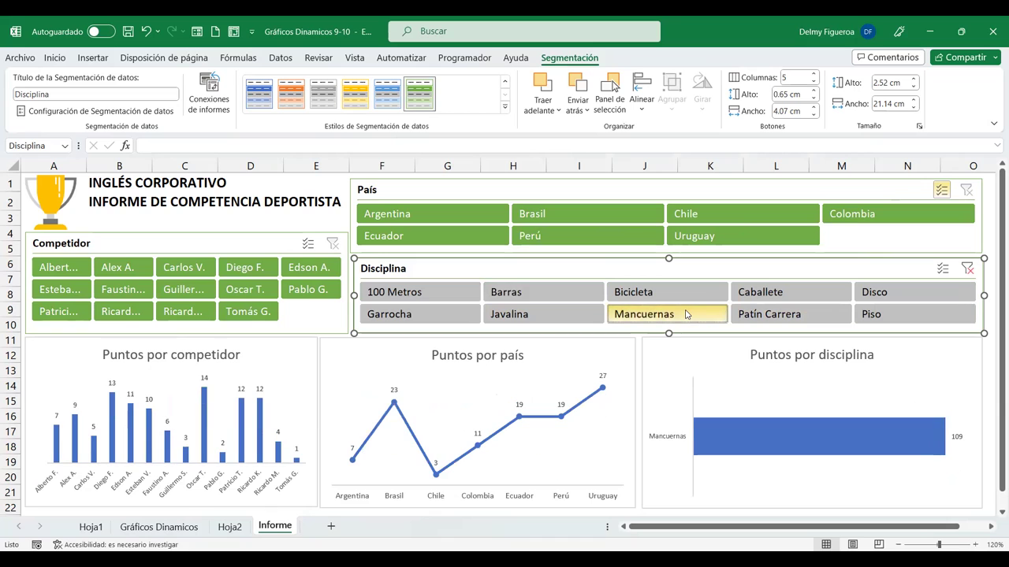
Filter disciplines to Caballete and Disco and exclude Chile and Colombia from the countries
left_click(788, 290)
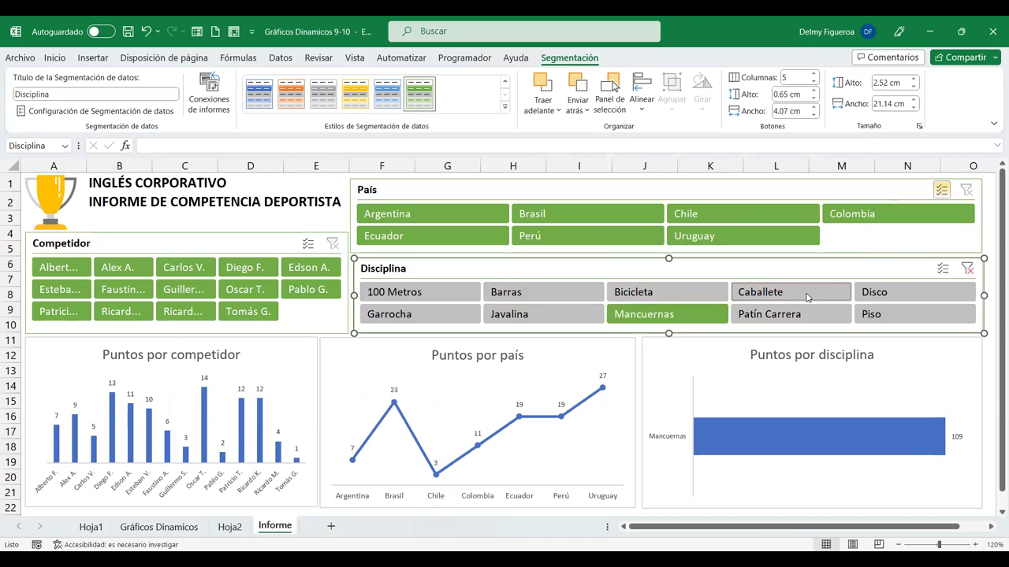
left_click(739, 215)
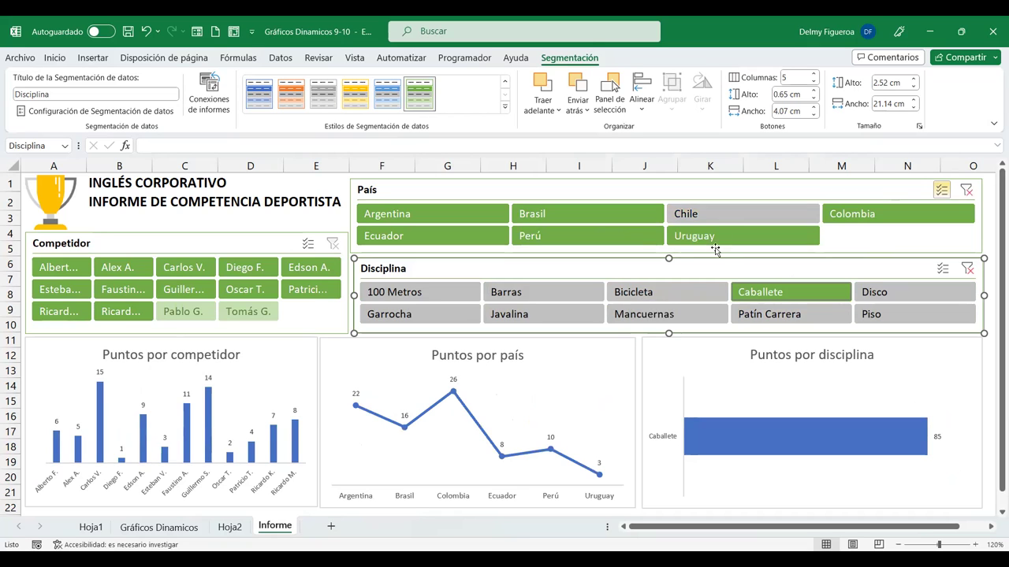
left_click(868, 217)
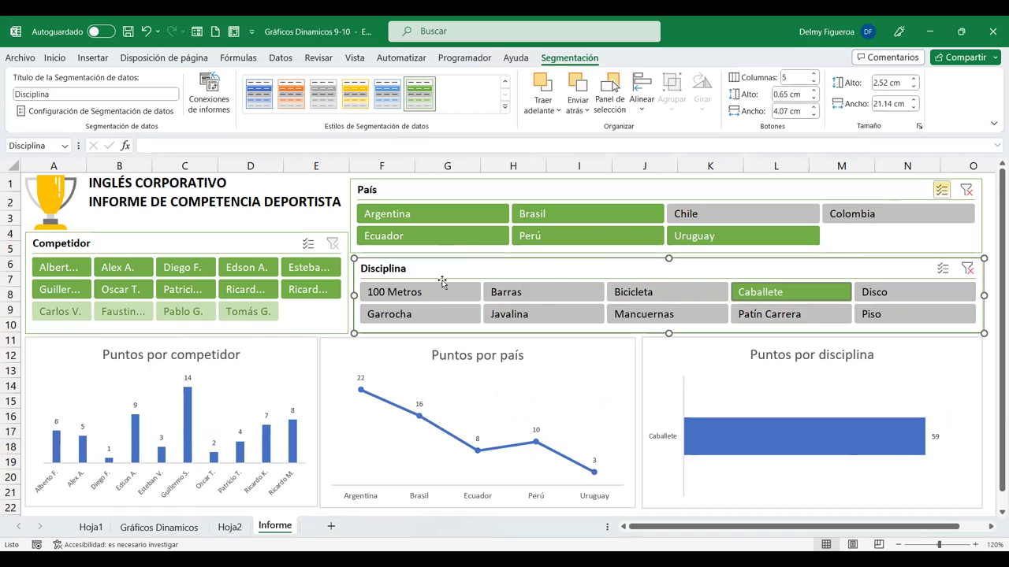
left_click(942, 269)
left_click(912, 294)
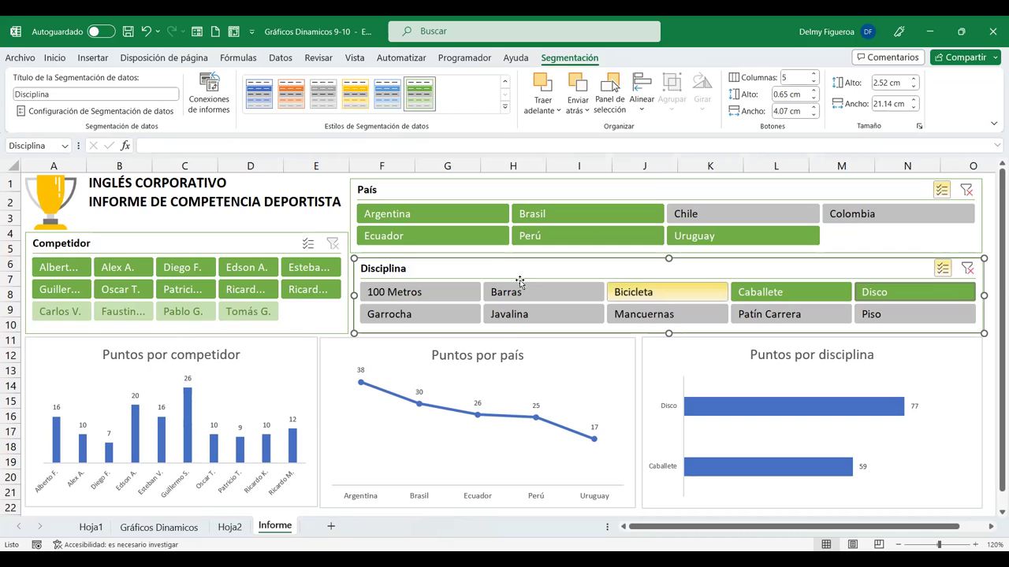
left_click(508, 350)
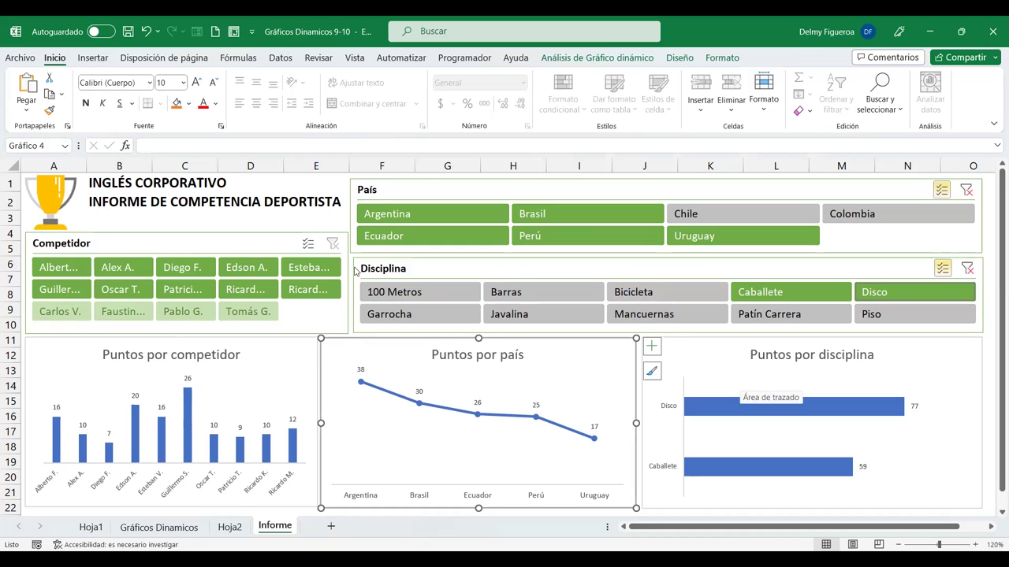
left_click(153, 189)
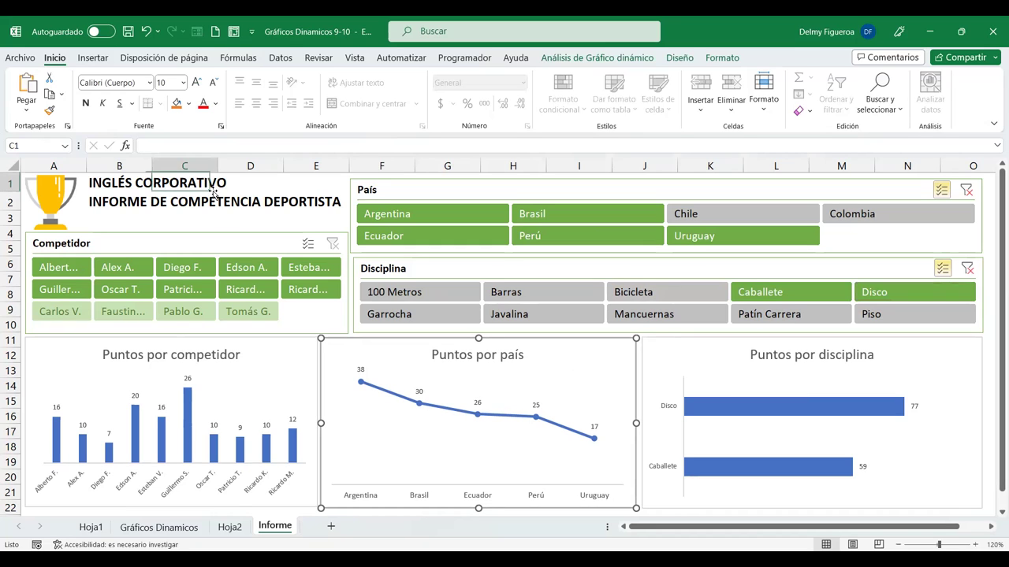
left_click(106, 201)
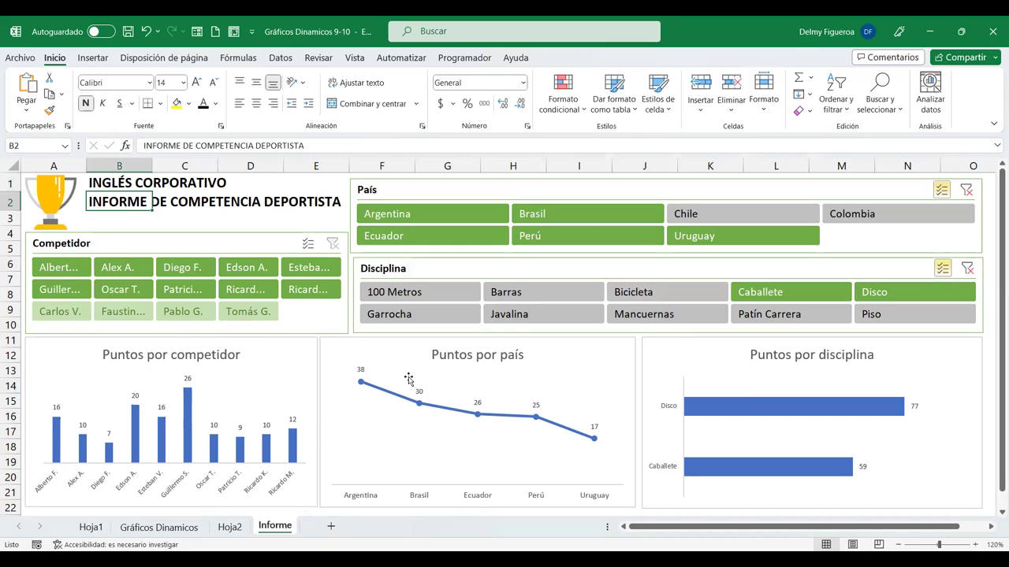
left_click(624, 347)
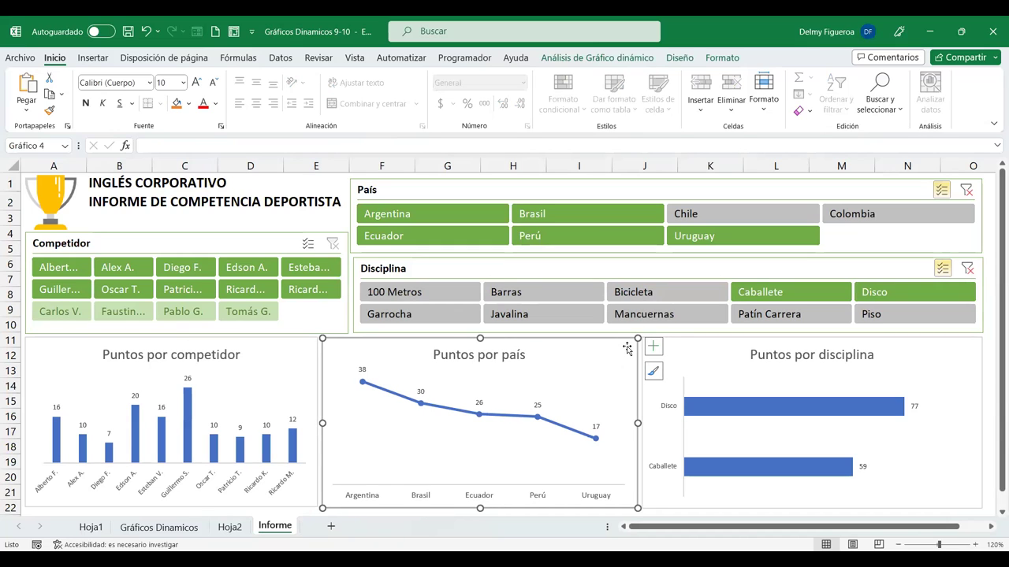
left_click(316, 186)
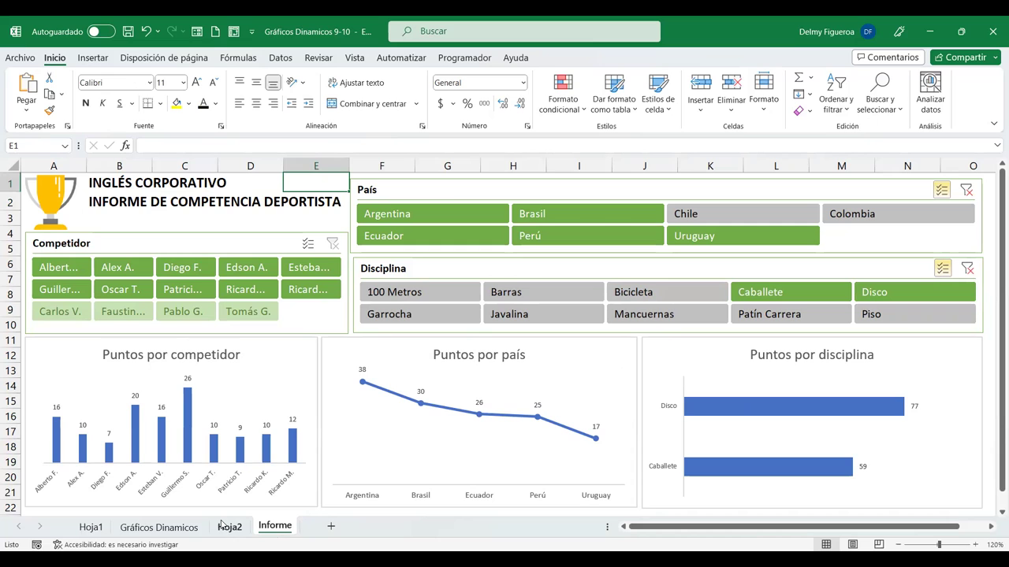
left_click(160, 528)
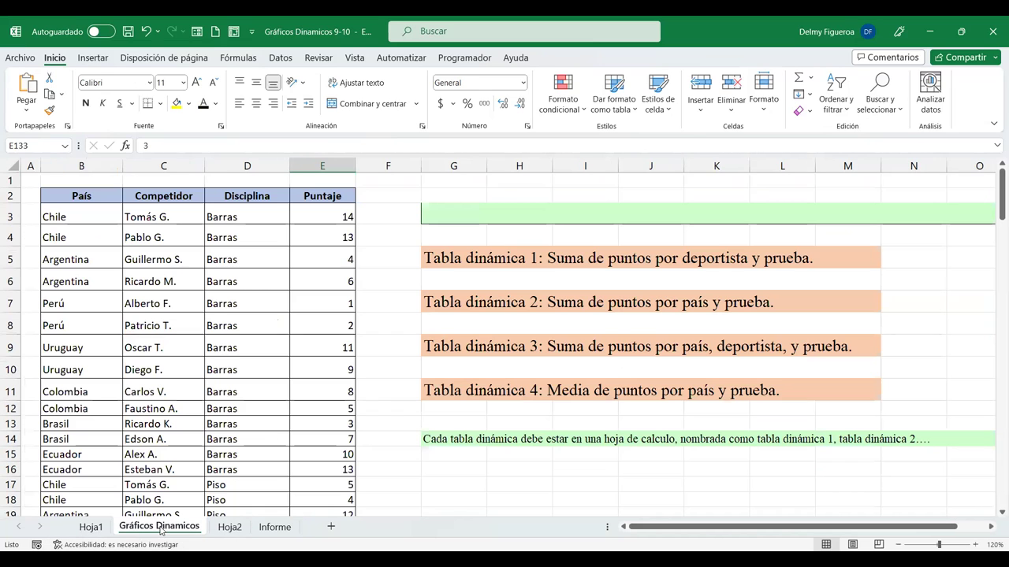
left_click(252, 215)
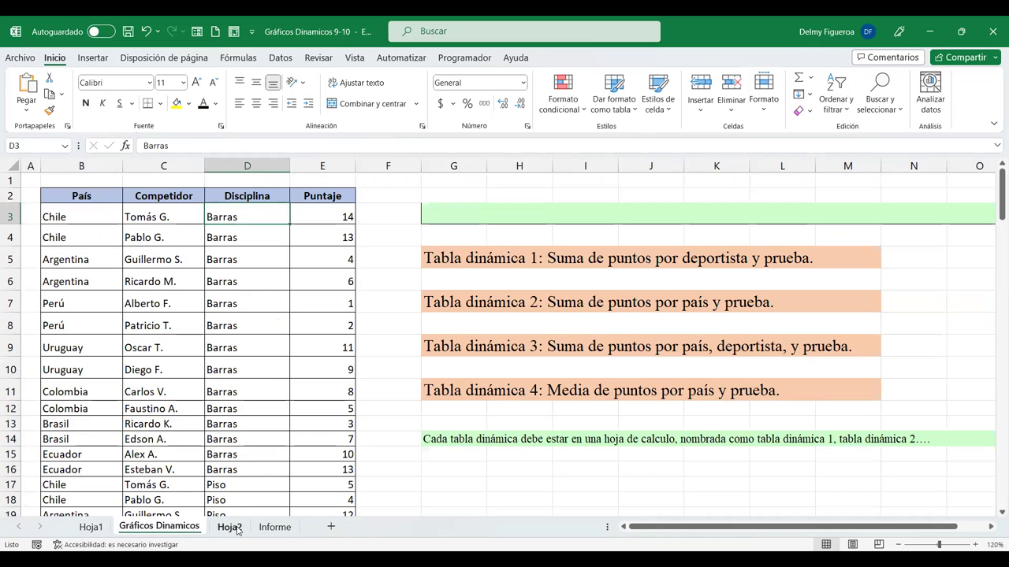
left_click(271, 527)
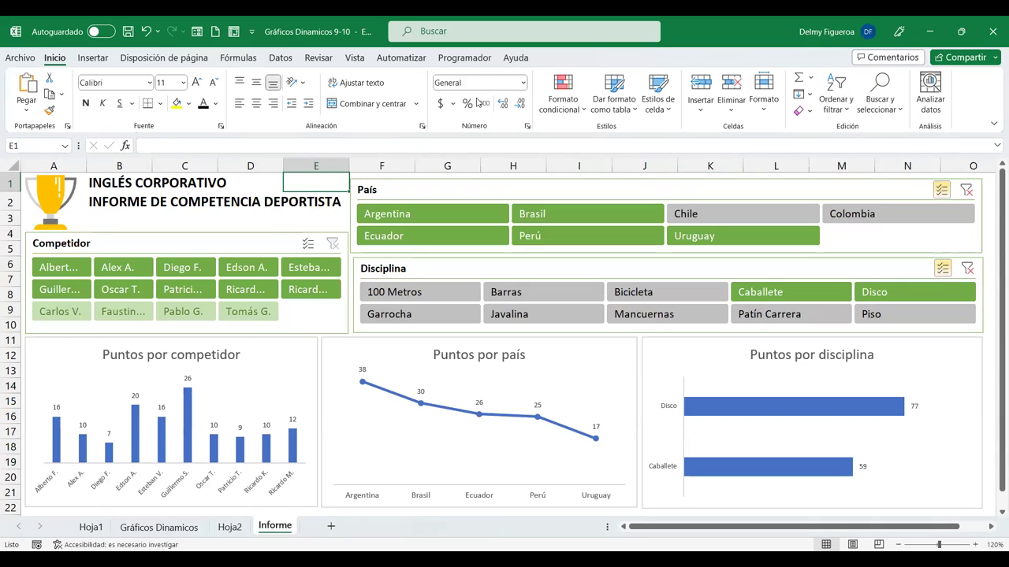
left_click(261, 345)
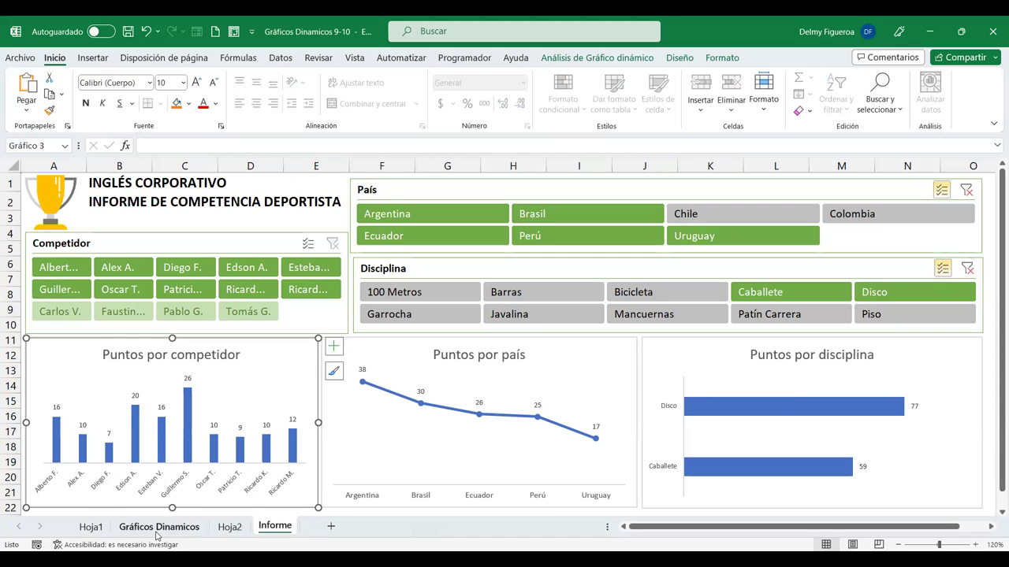
left_click(90, 526)
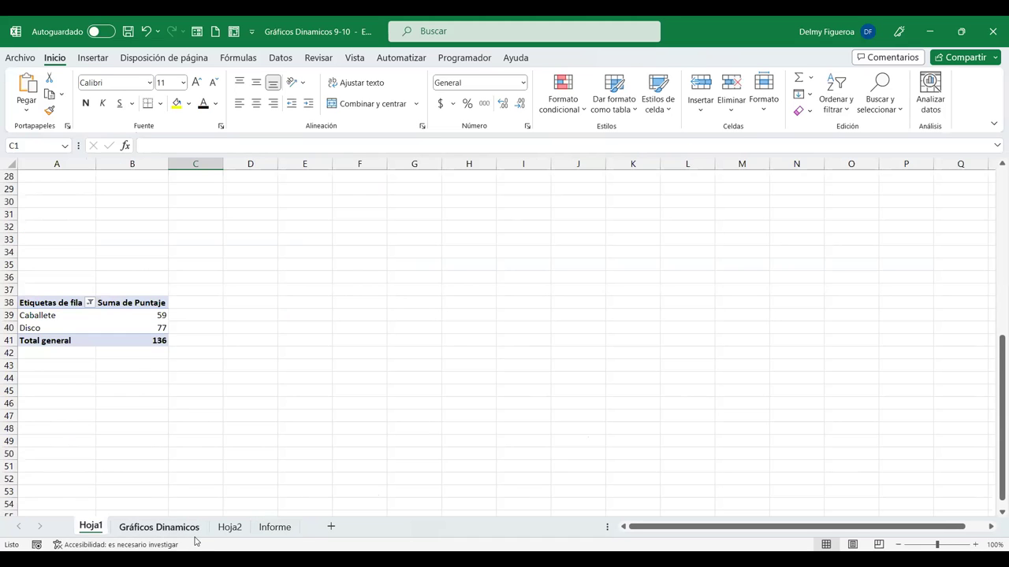
left_click(158, 527)
left_click(226, 526)
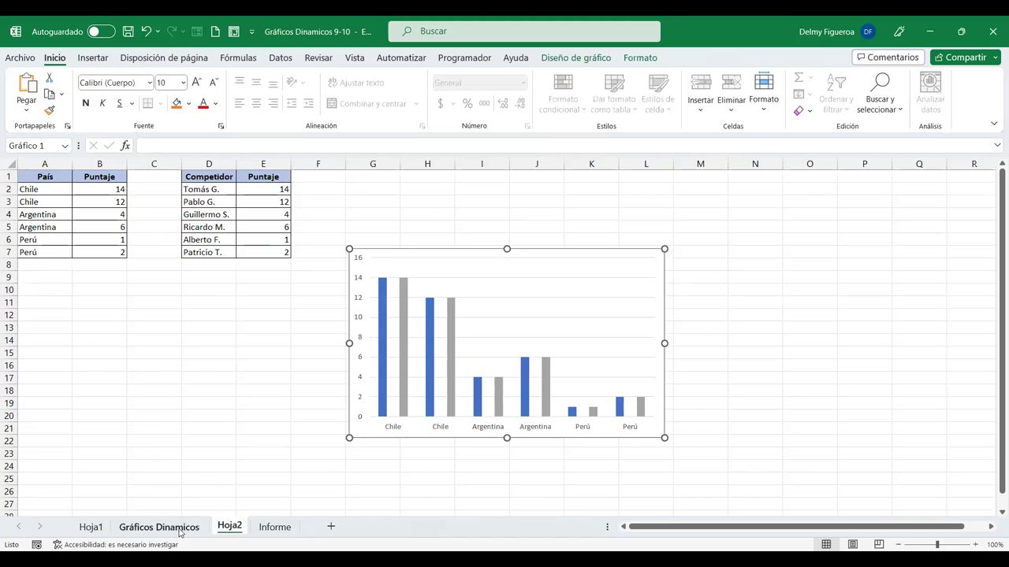
left_click(180, 532)
left_click(172, 215)
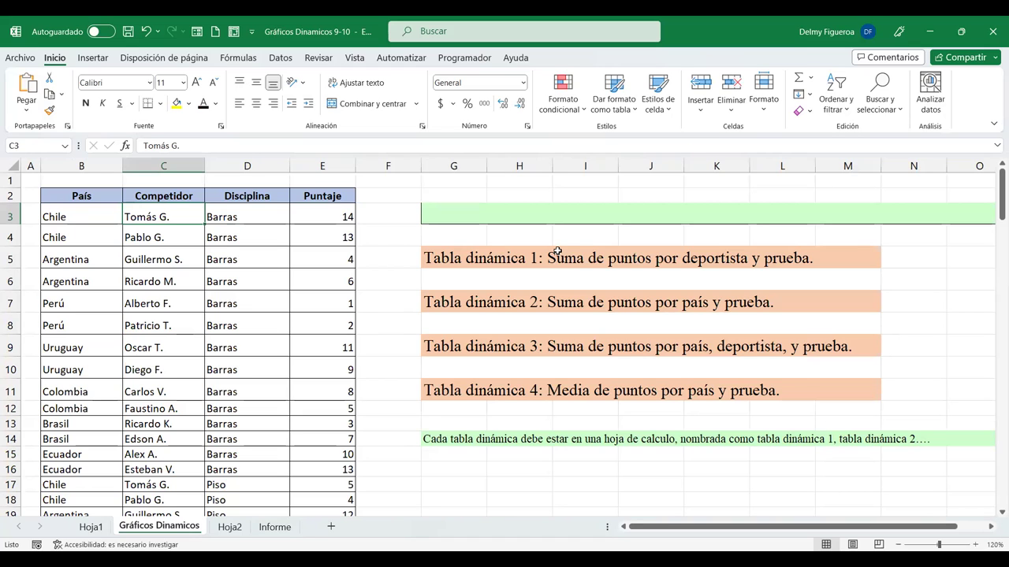
left_click(268, 530)
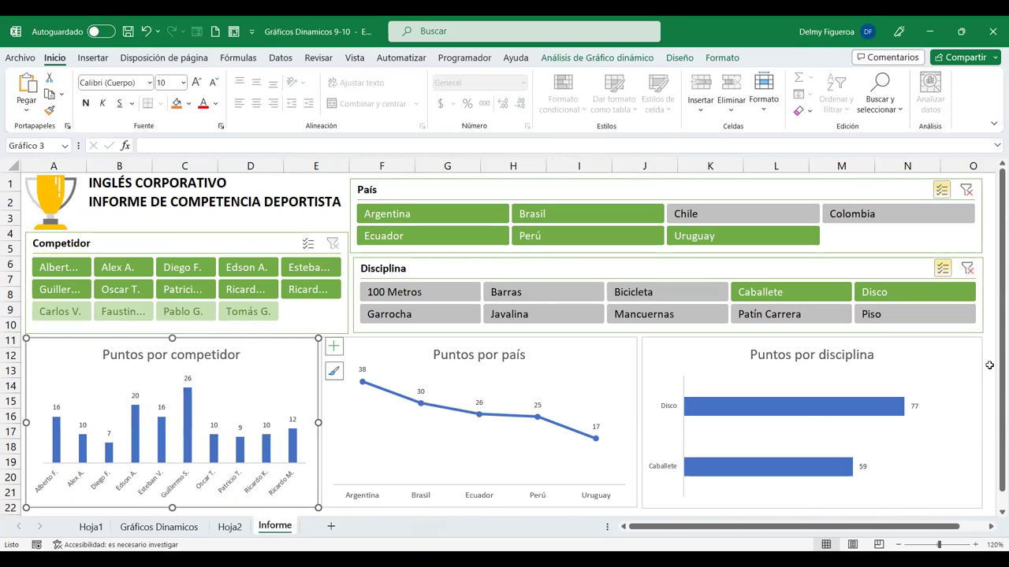
Remove Brasil from the País filter, leaving Ecuador, Perú and Uruguay
scroll(473, 334, "down", 8)
scroll(216, 315, "up", 1)
scroll(128, 310, "up", 3)
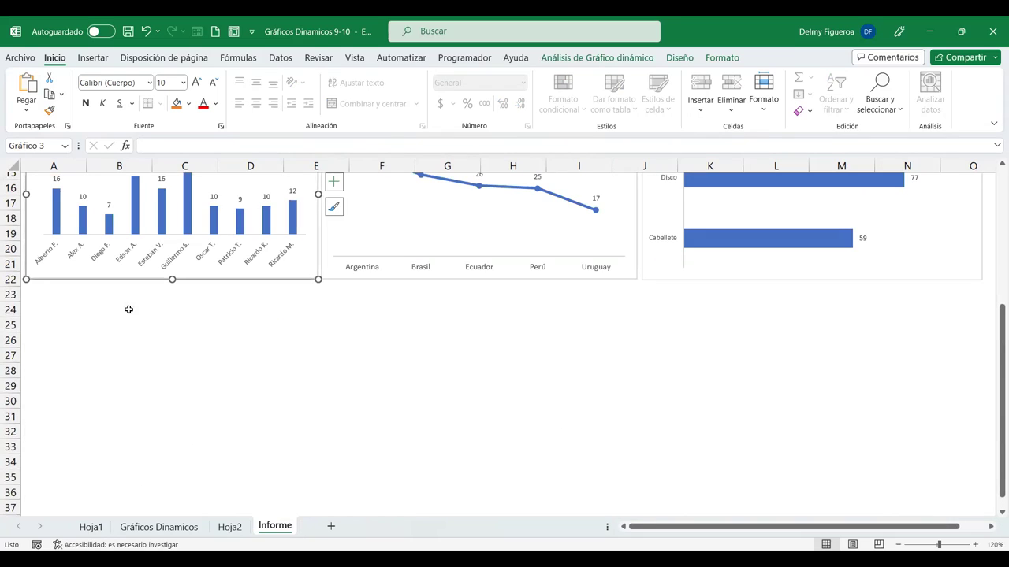
left_click(52, 293)
scroll(130, 333, "up", 5)
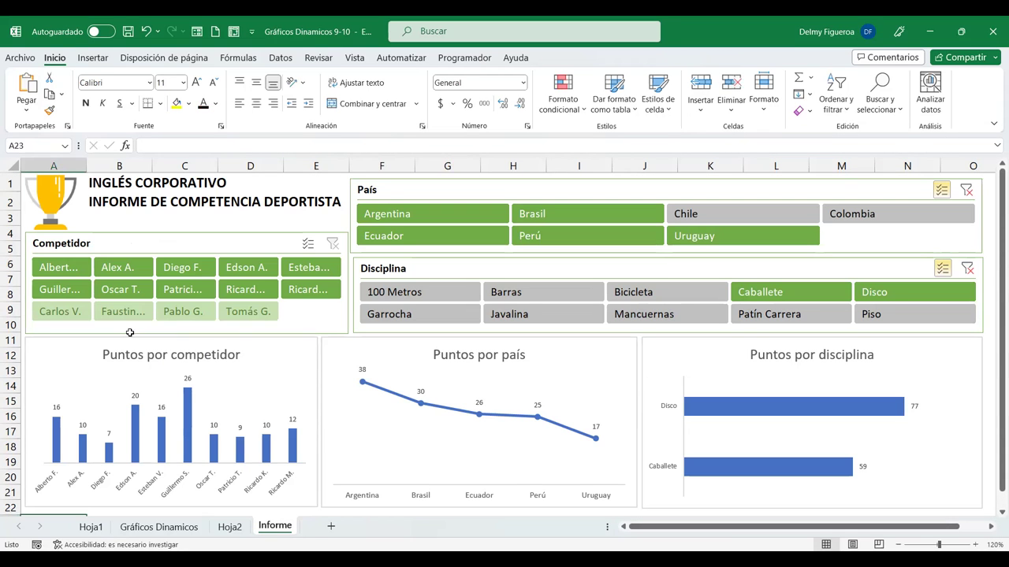
left_click(615, 215)
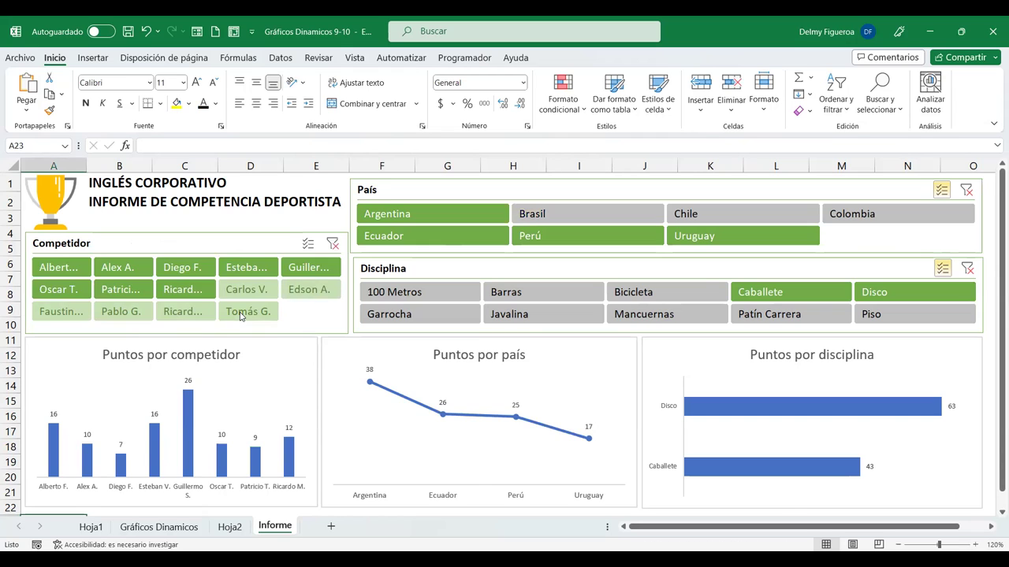
Narrow the Competidor slicer to the four chosen competitors
left_click(242, 314)
left_click(246, 297)
left_click(242, 272)
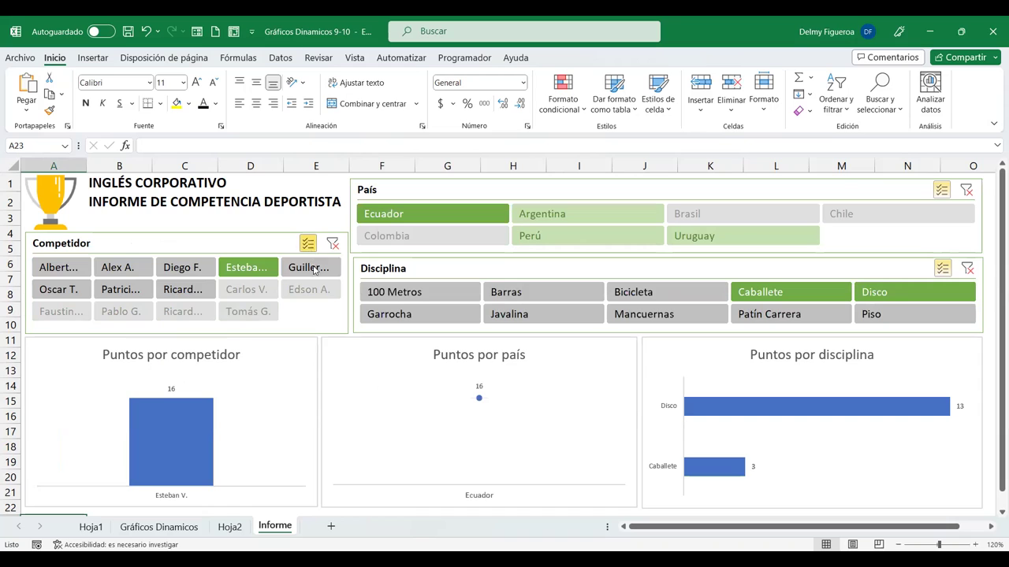
left_click(112, 272)
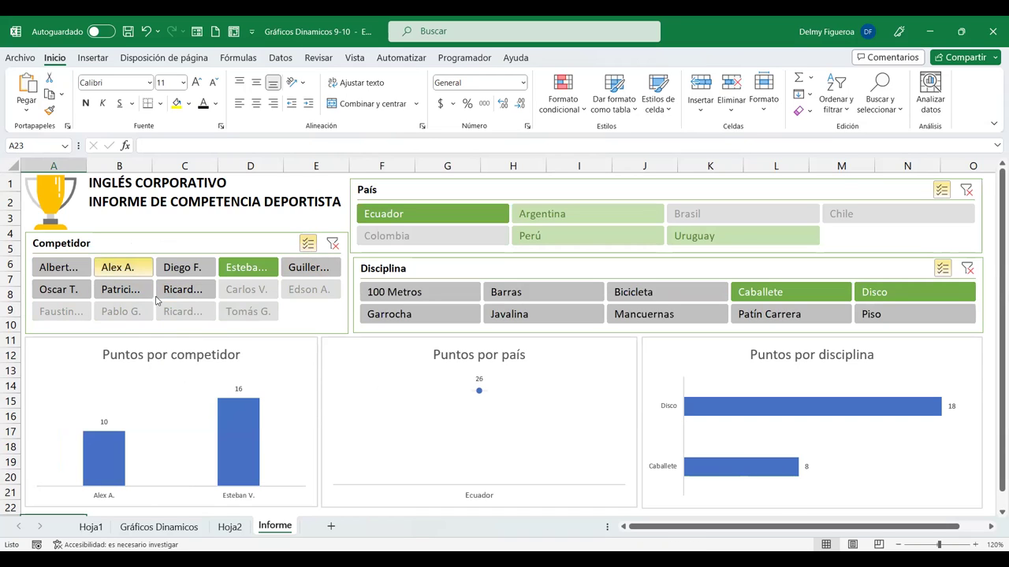
left_click(188, 312)
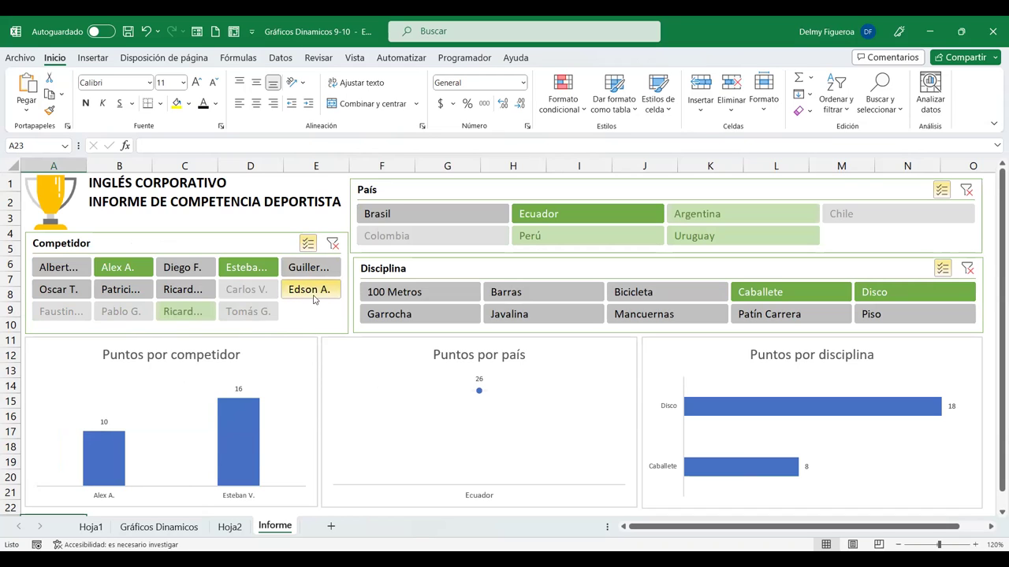
left_click(182, 268)
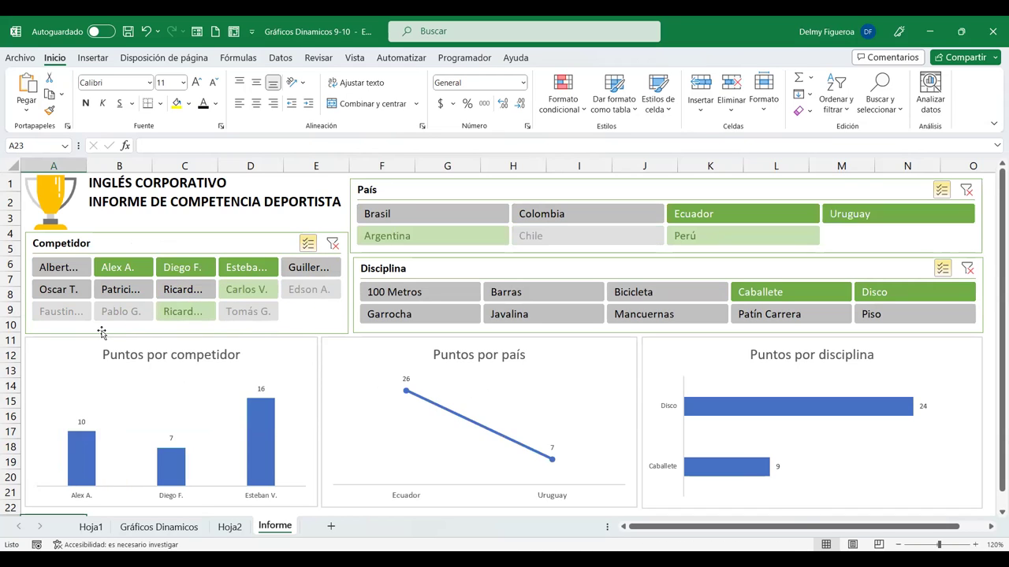
left_click(120, 289)
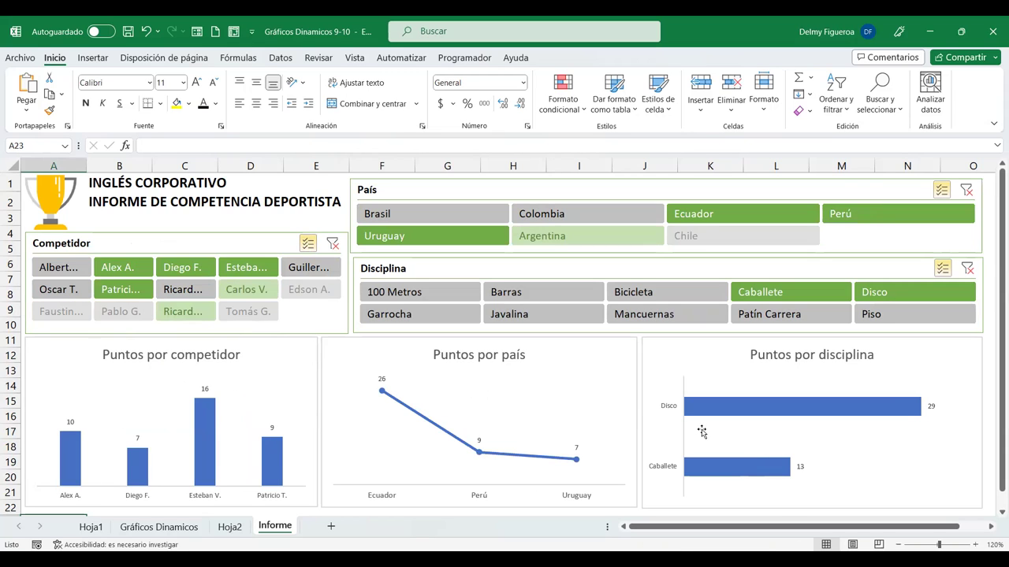
Review the filtered dashboard, then switch to the Gráficos Dinamicos sheet
scroll(855, 427, "down", 1)
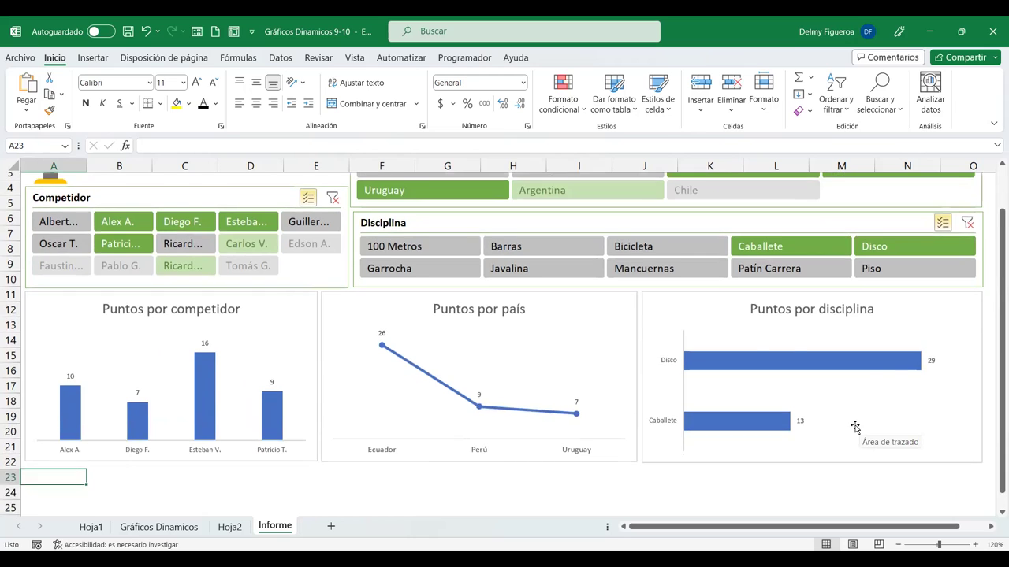
scroll(855, 427, "up", 1)
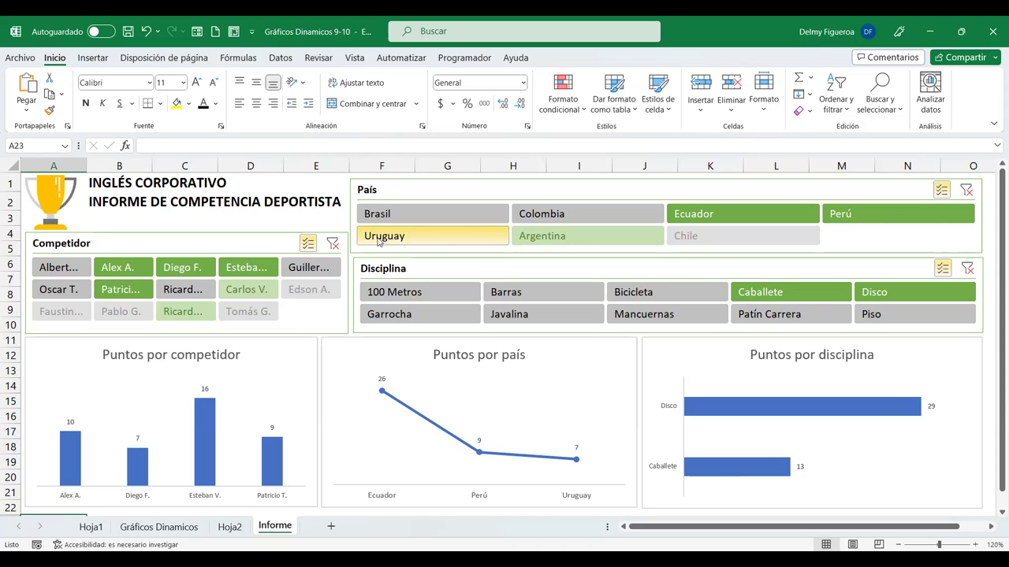
scroll(459, 313, "down", 3)
left_click(631, 402)
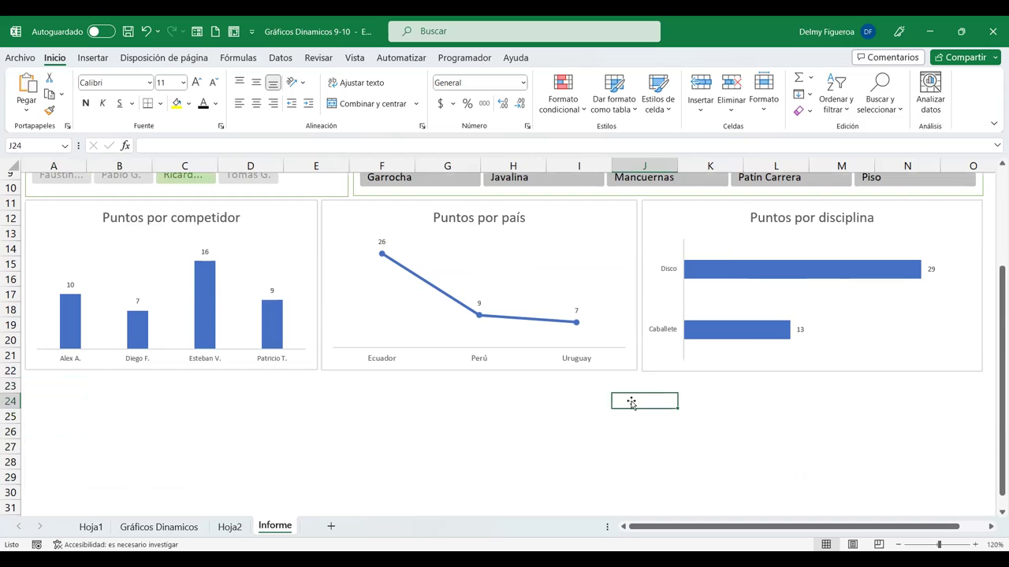
scroll(544, 311, "up", 3)
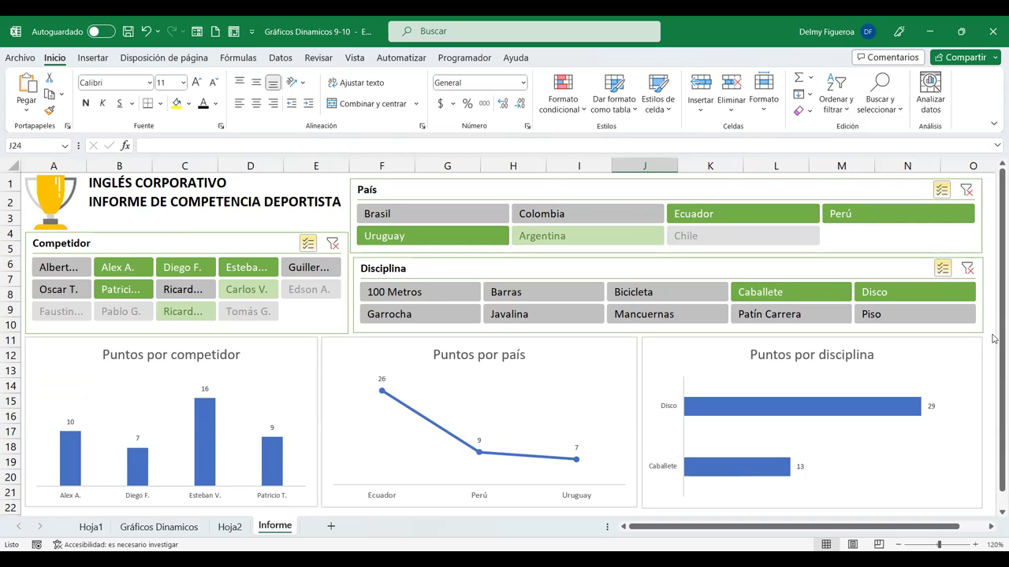
left_click(149, 528)
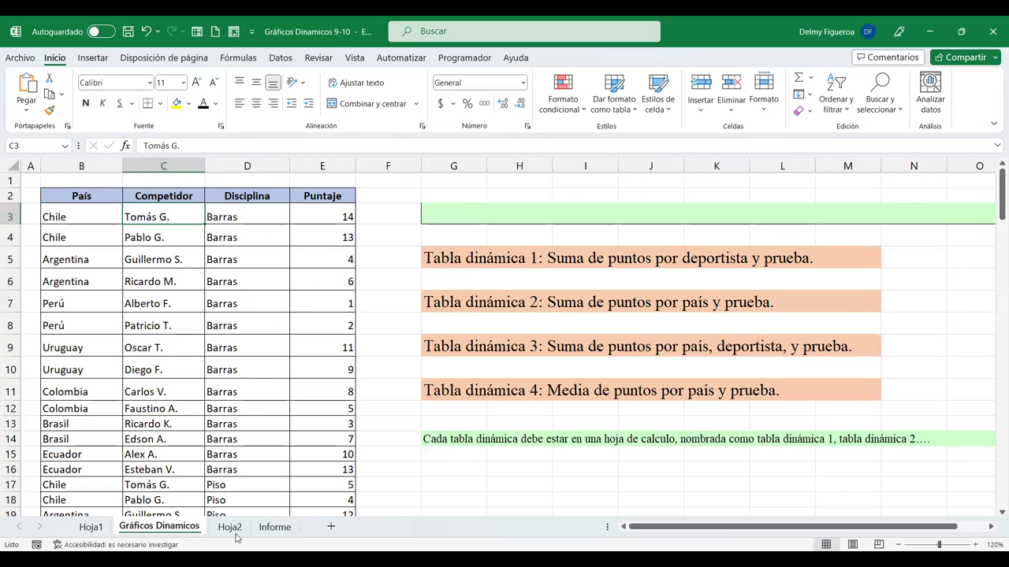
left_click(274, 527)
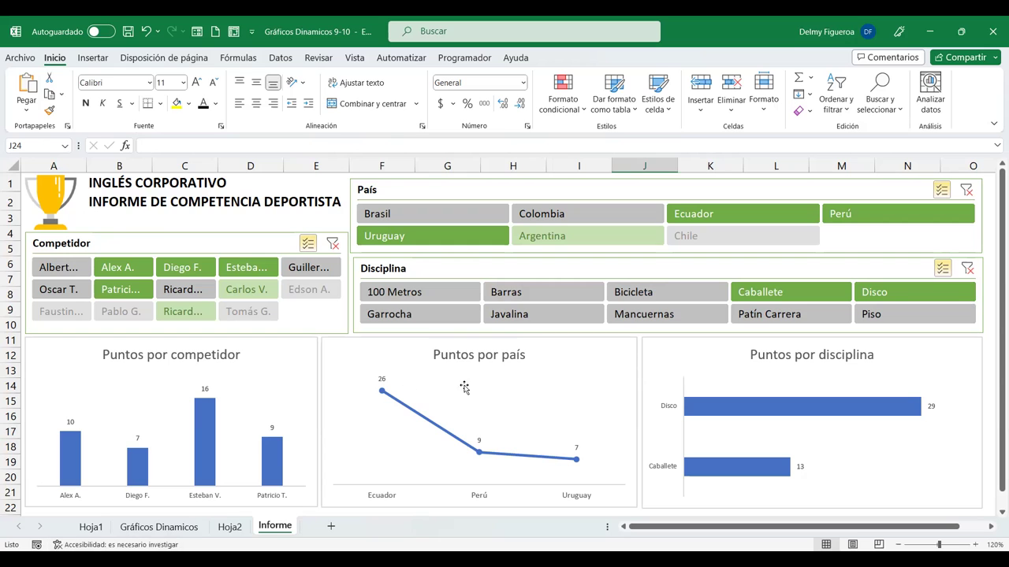
left_click(153, 528)
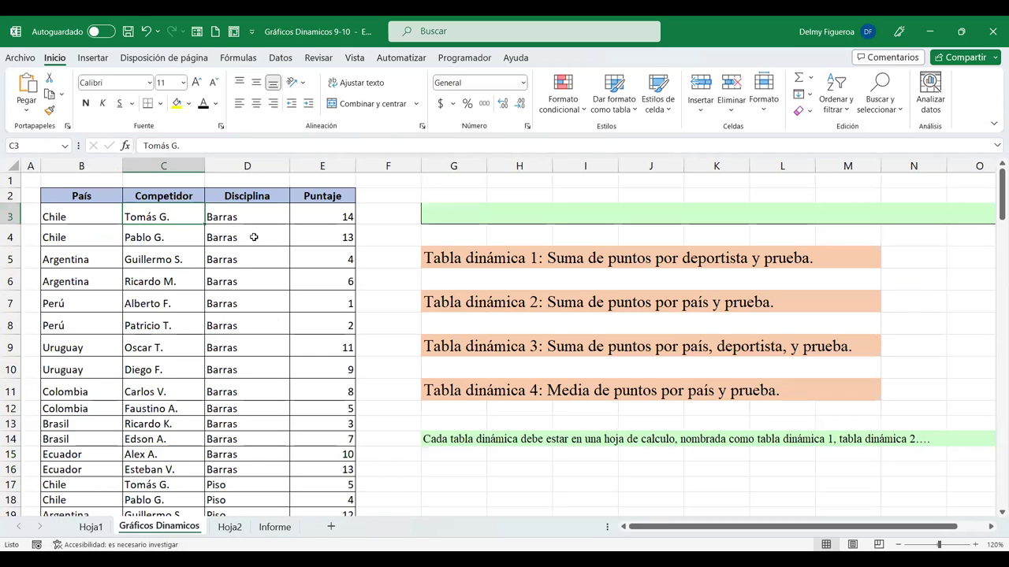
left_click(274, 529)
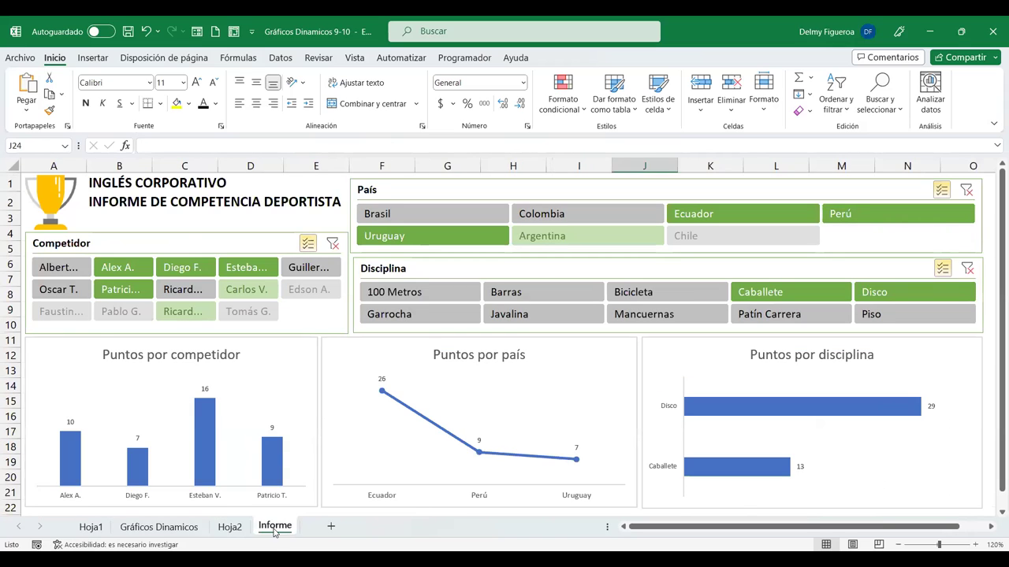
left_click(267, 185)
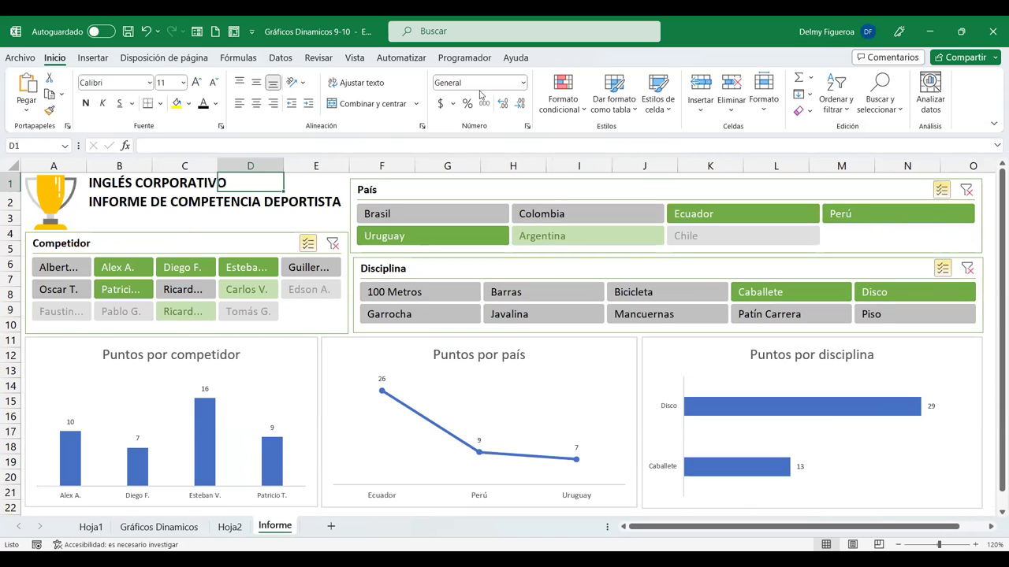
left_click(273, 247)
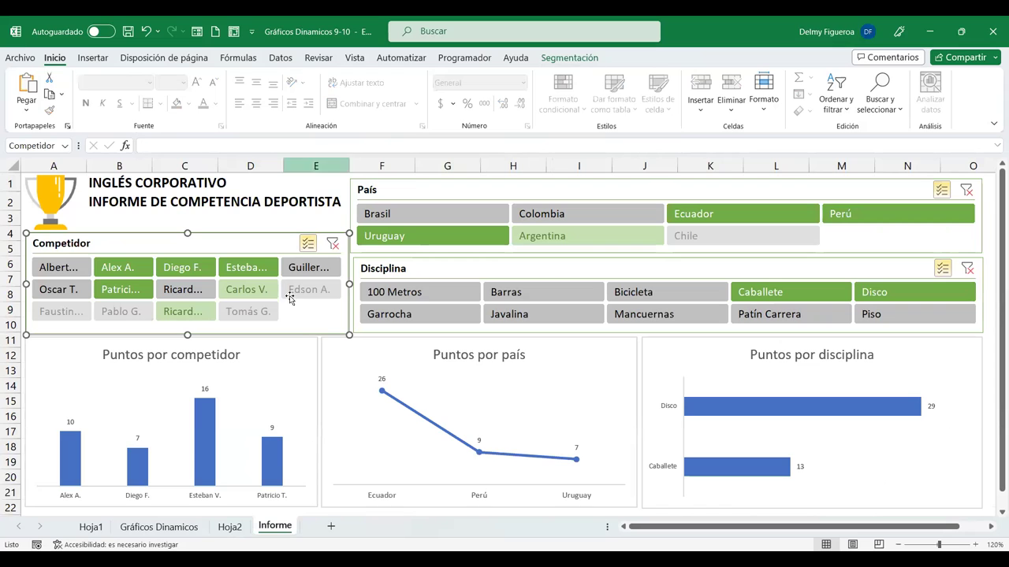
left_click(378, 354)
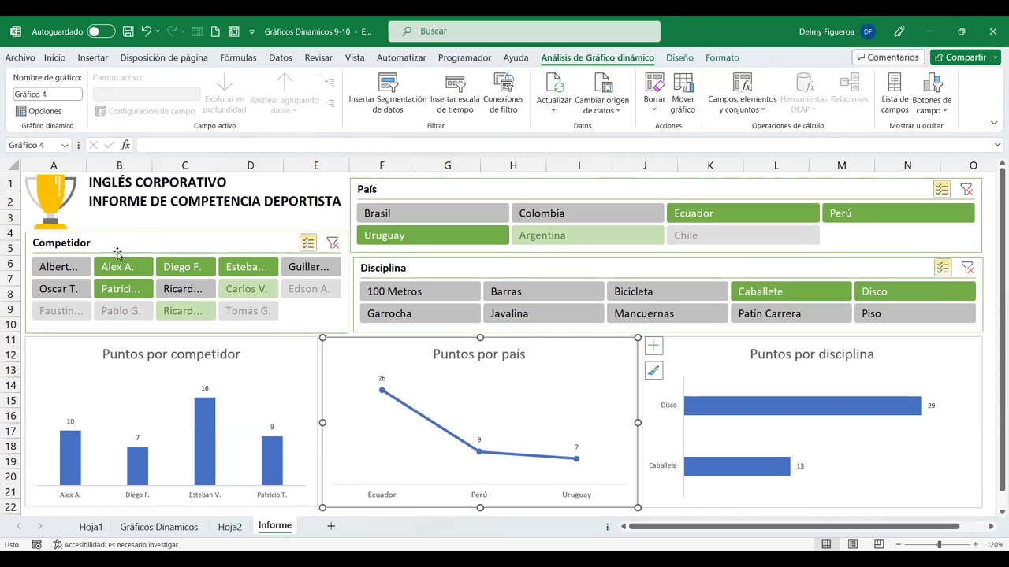
left_click(158, 526)
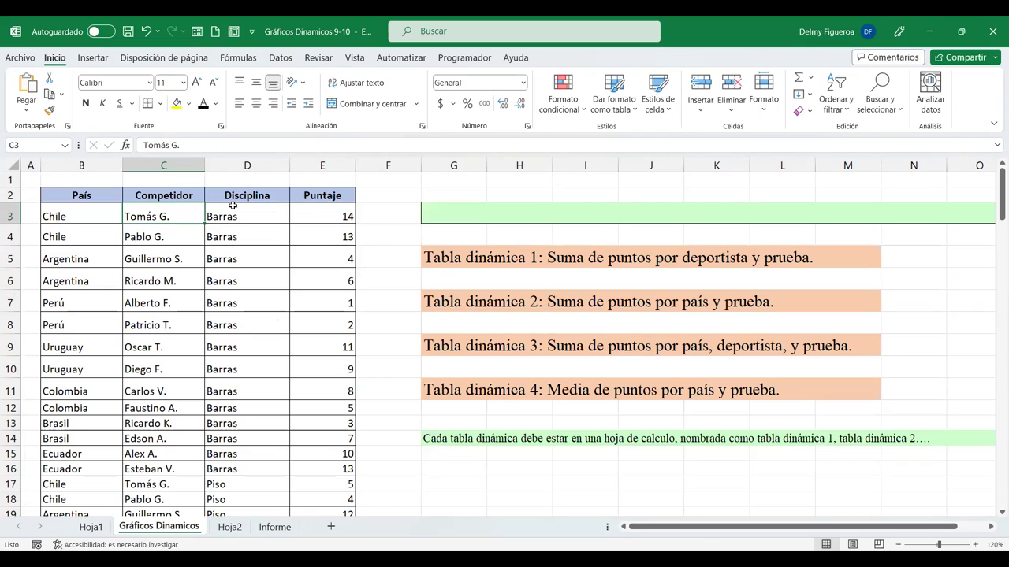
left_click(255, 164)
Insert a new column before Disciplina with the header Género in D2
right_click(255, 165)
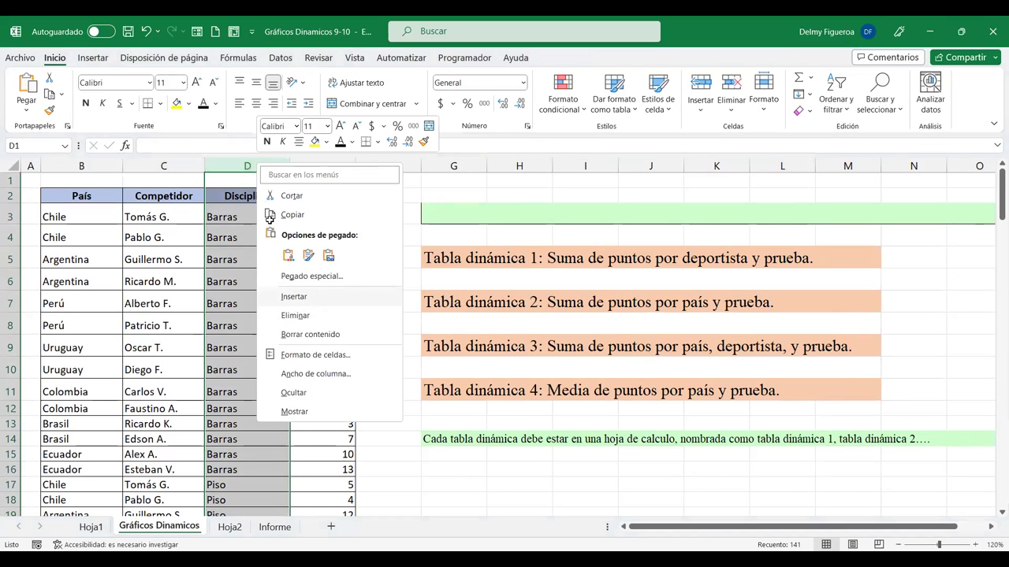
left_click(294, 297)
type("G")
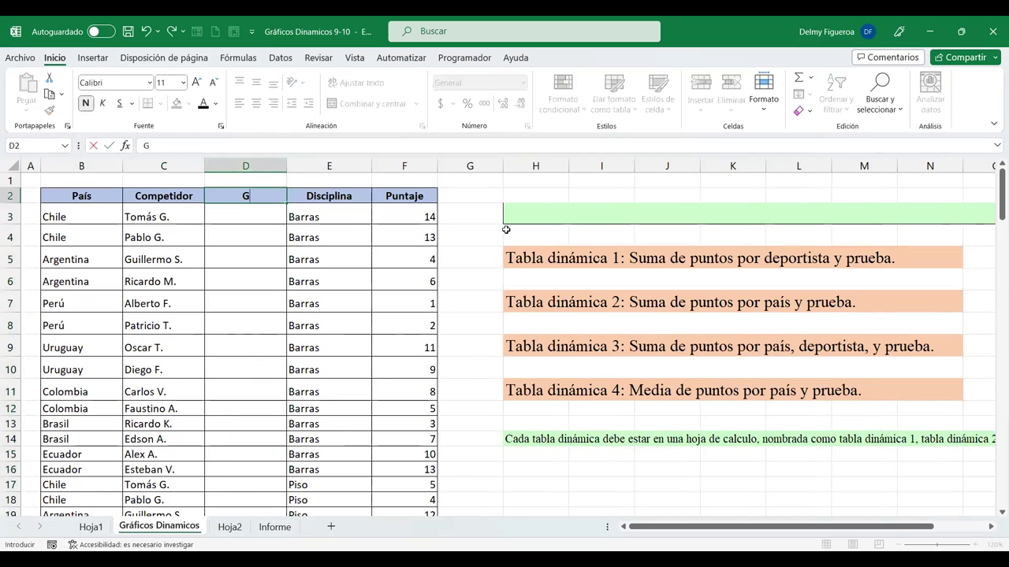
type("énero")
key("Return")
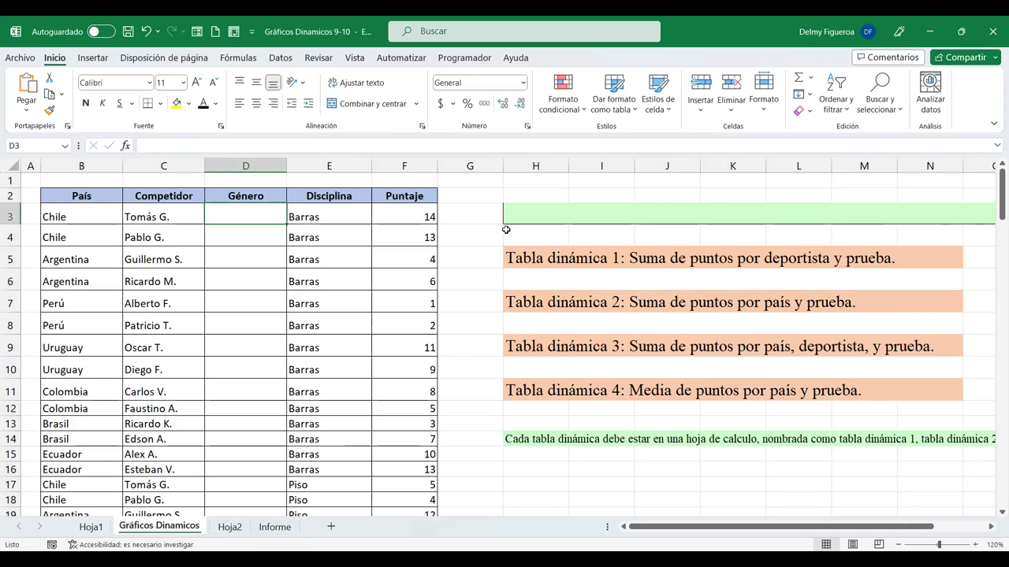
Enter M as Género for the first competitors in D3 through D7, then return to the top
type("M")
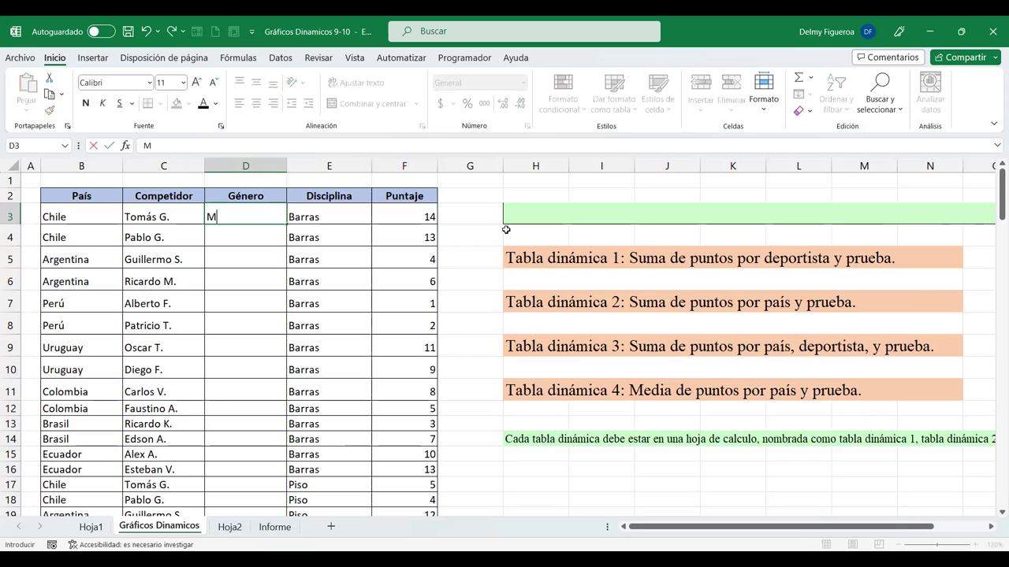
key("Return")
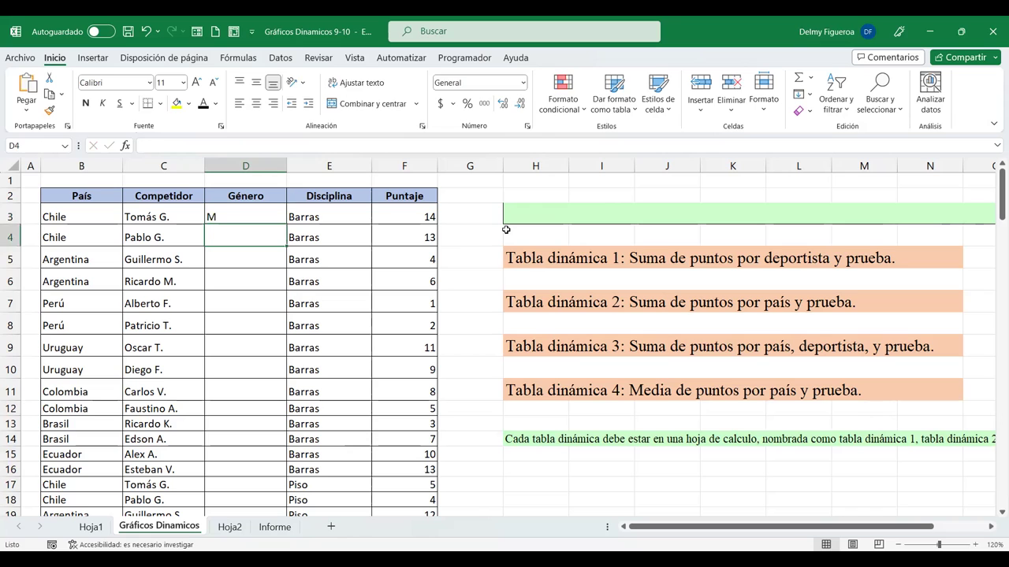
type("M")
key("Return")
type("M")
key("Return")
type("M")
key("Return")
type("MM")
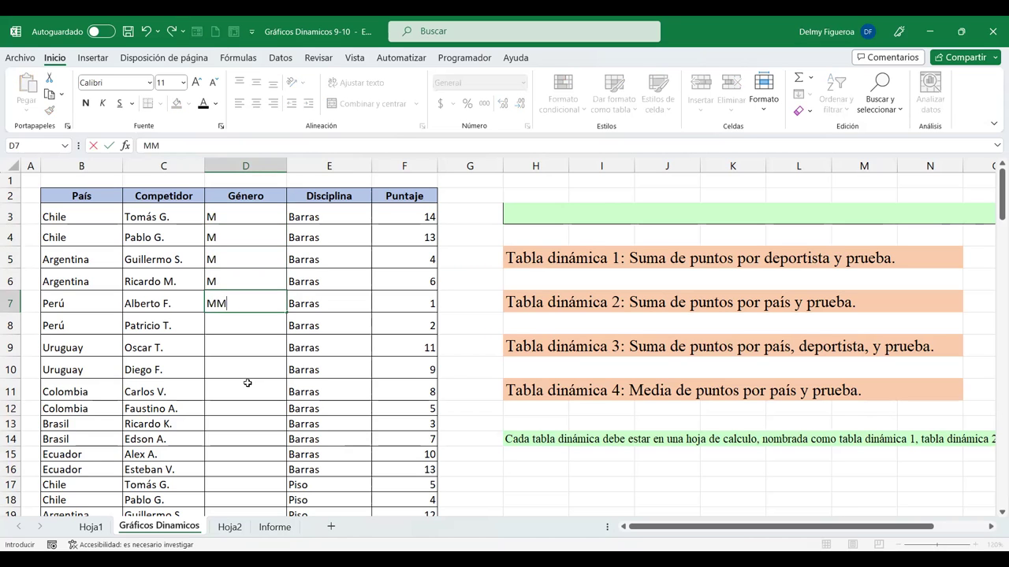
scroll(158, 426, "down", 2)
scroll(239, 446, "down", 1)
scroll(239, 446, "down", 2)
scroll(239, 446, "down", 1)
scroll(238, 446, "down", 3)
scroll(239, 446, "down", 1)
scroll(239, 446, "down", 2)
scroll(239, 446, "down", 2)
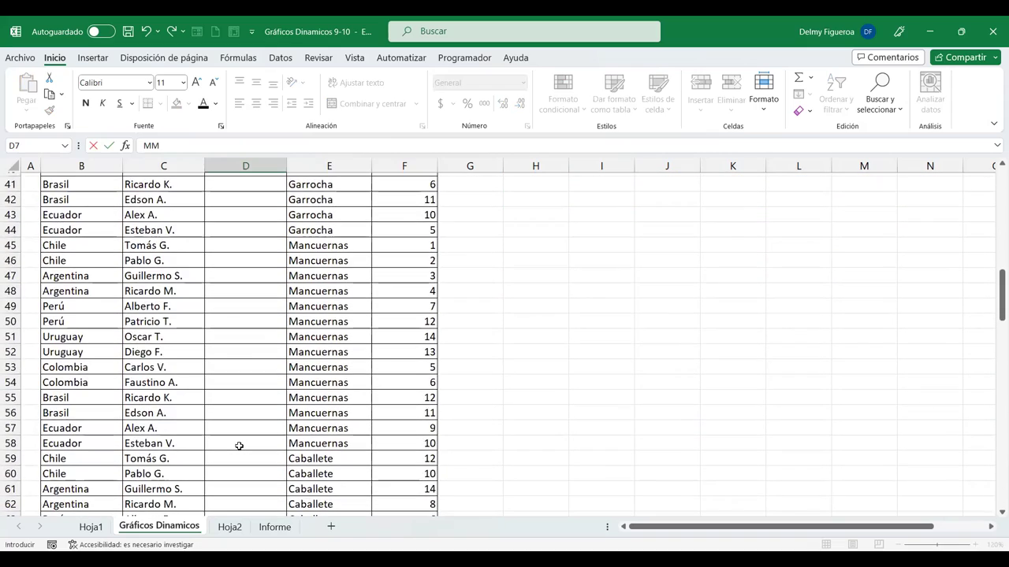
scroll(238, 446, "down", 5)
scroll(239, 446, "down", 5)
scroll(239, 446, "down", 5)
scroll(239, 446, "down", 3)
scroll(239, 446, "down", 4)
scroll(239, 446, "down", 3)
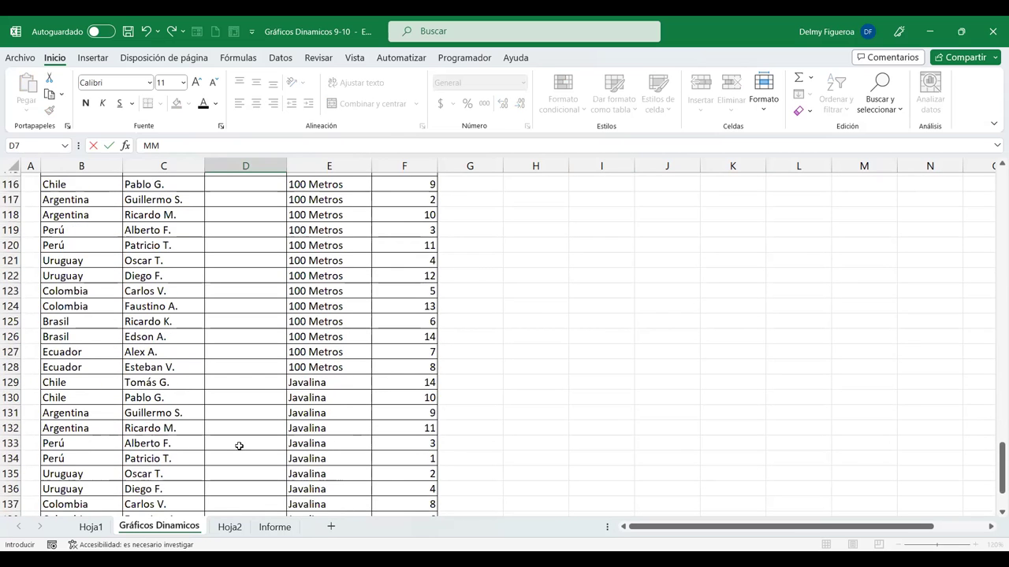
scroll(223, 415, "down", 4)
scroll(223, 414, "up", 8)
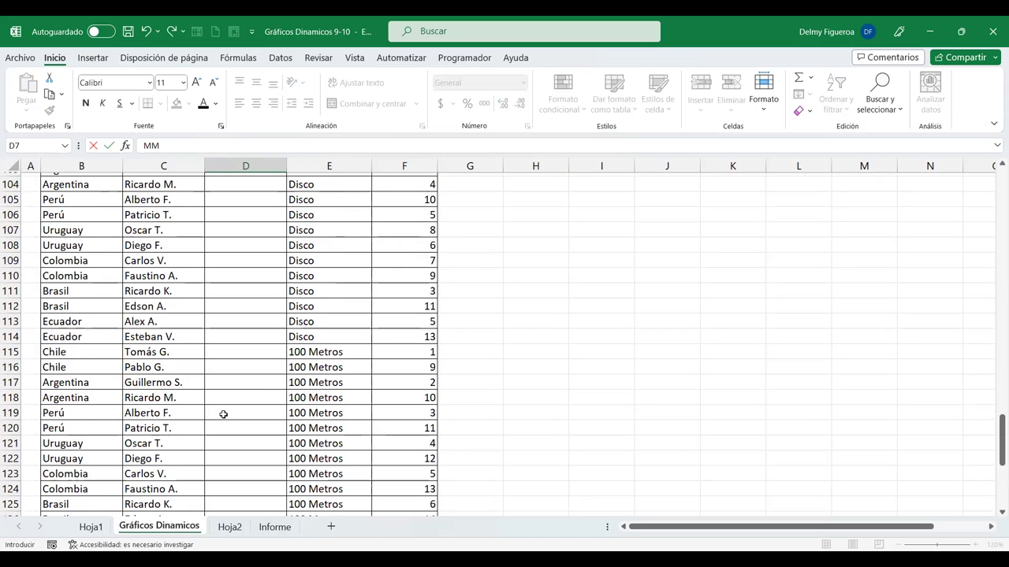
key("ctrl+Home")
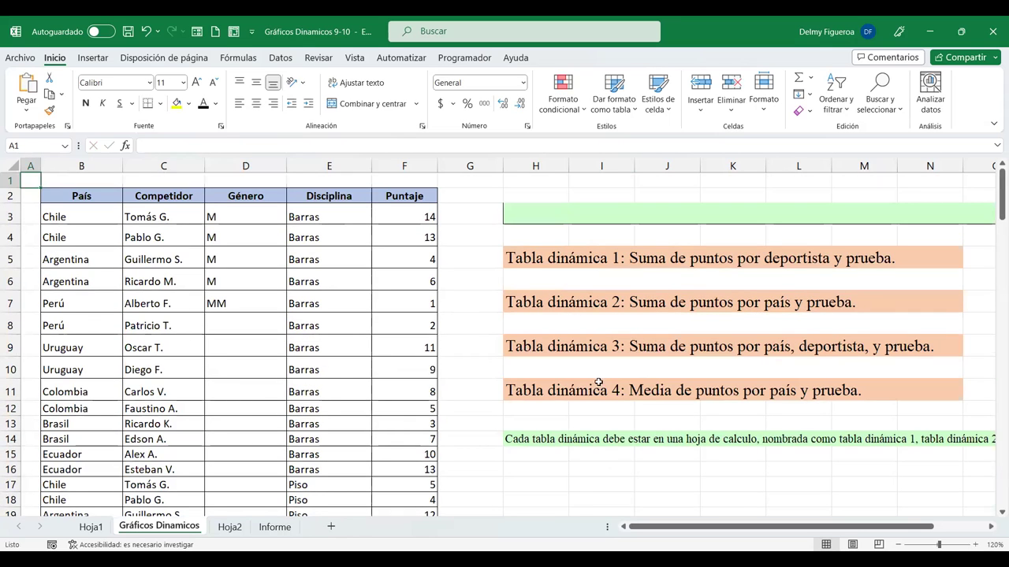
Enter =UNICOS(C3:C142) in H16 to list the unique competitor names
left_click(539, 468)
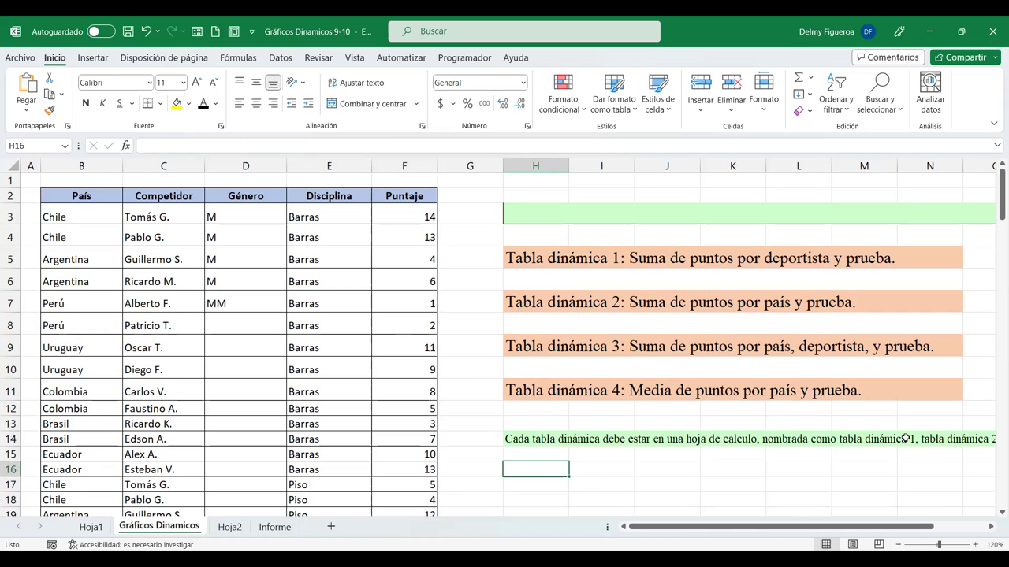
type("+")
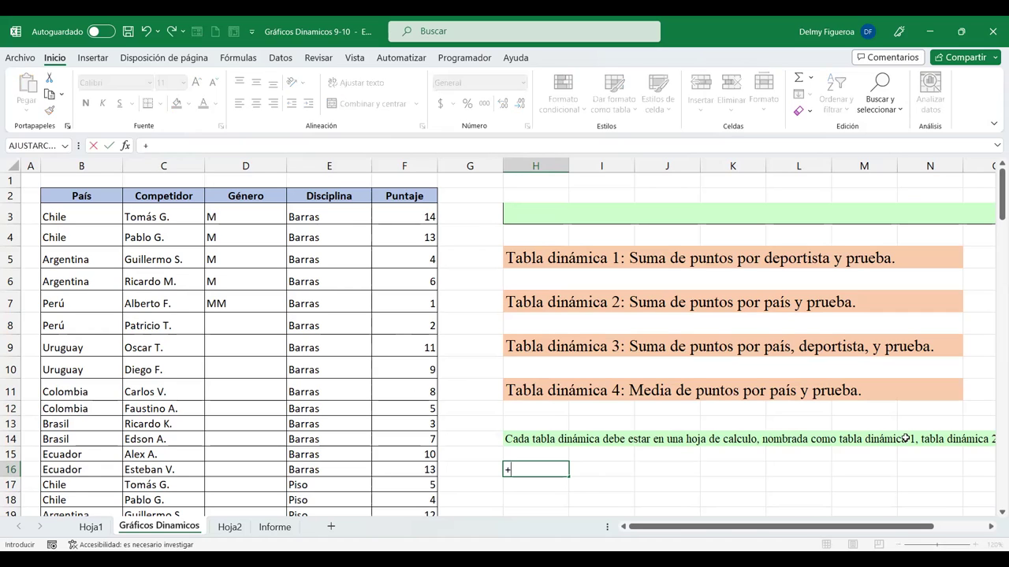
type("UNICOS")
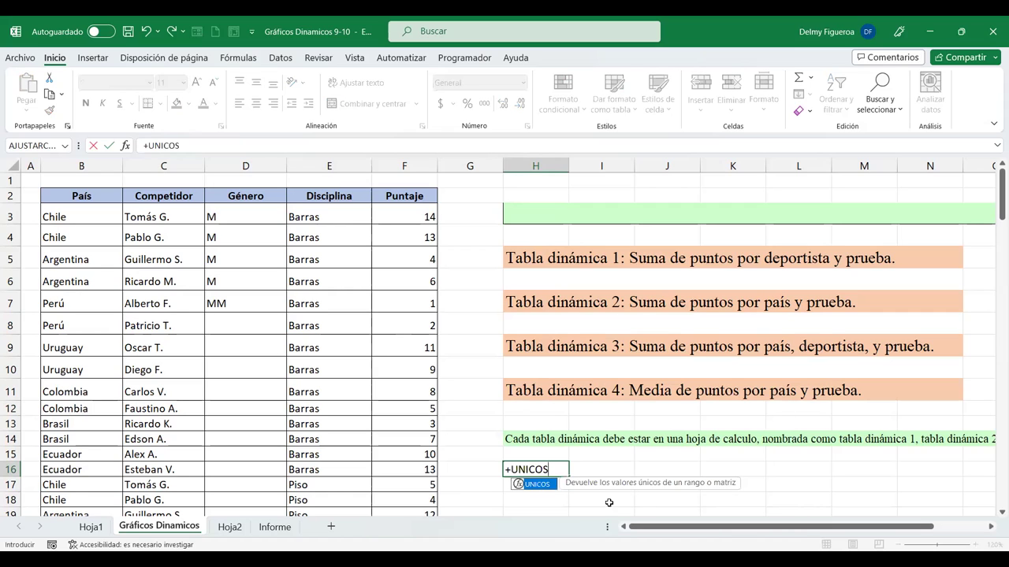
double_click(537, 485)
left_click(162, 215)
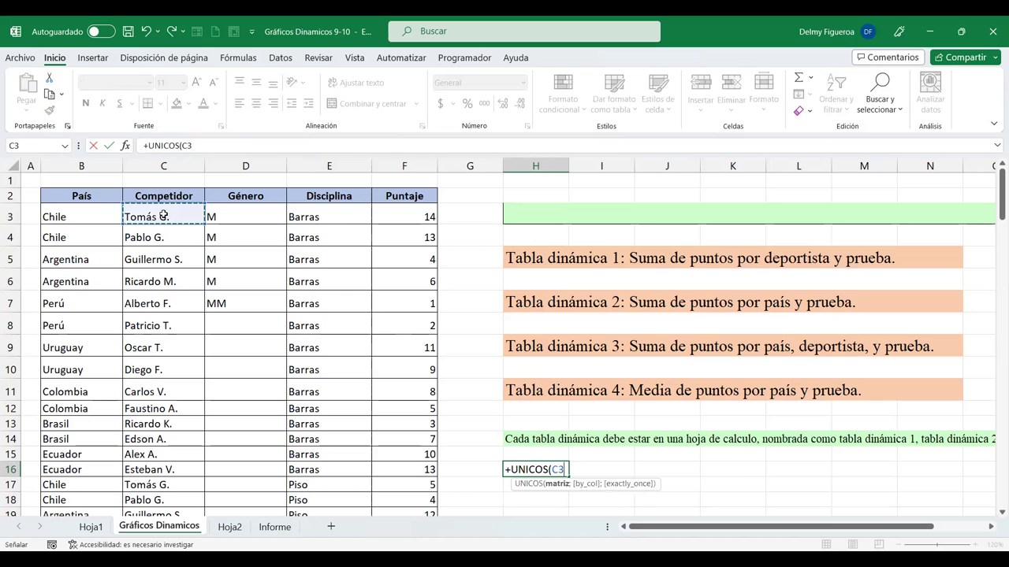
key("ctrl+shift+Down")
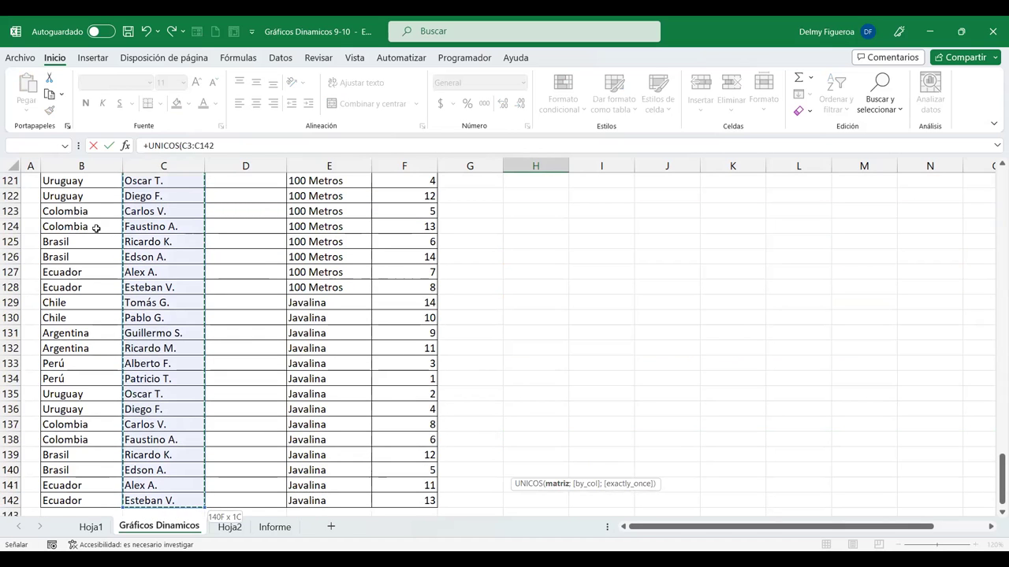
key("Return")
Copy H16:H29 and paste it back as values only
scroll(676, 263, "up", 2)
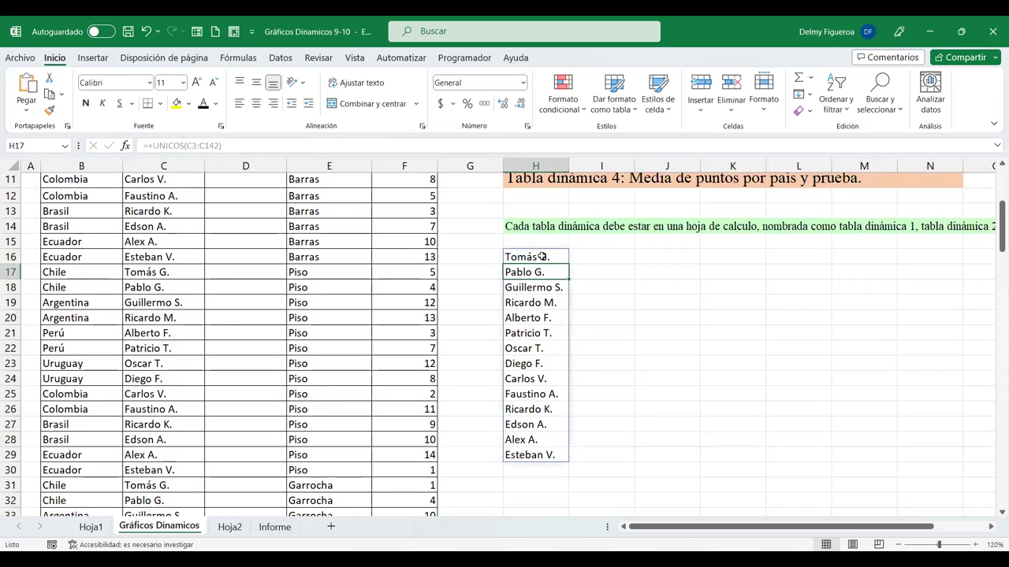
left_click_drag(542, 257, 554, 450)
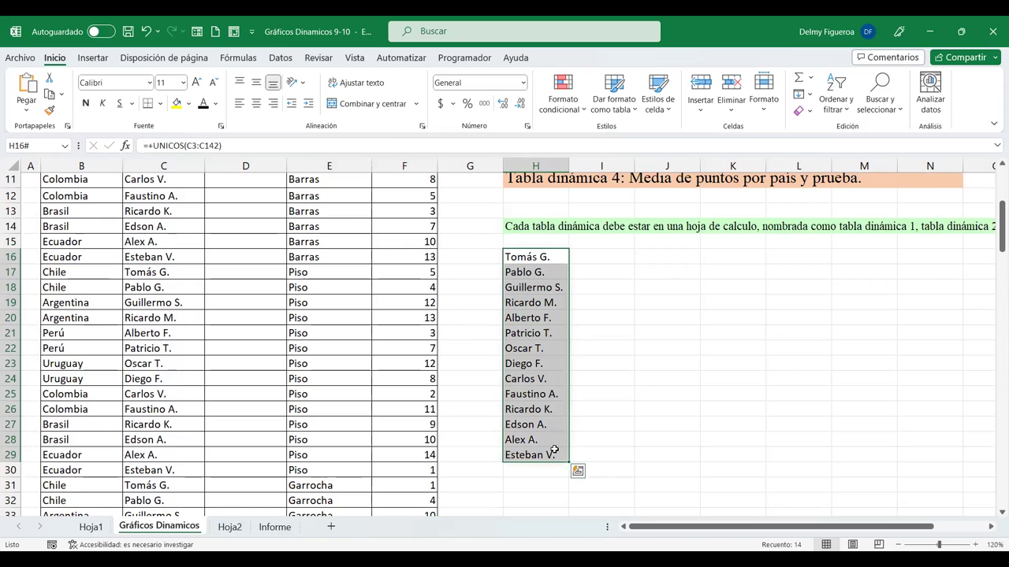
key("ctrl+c")
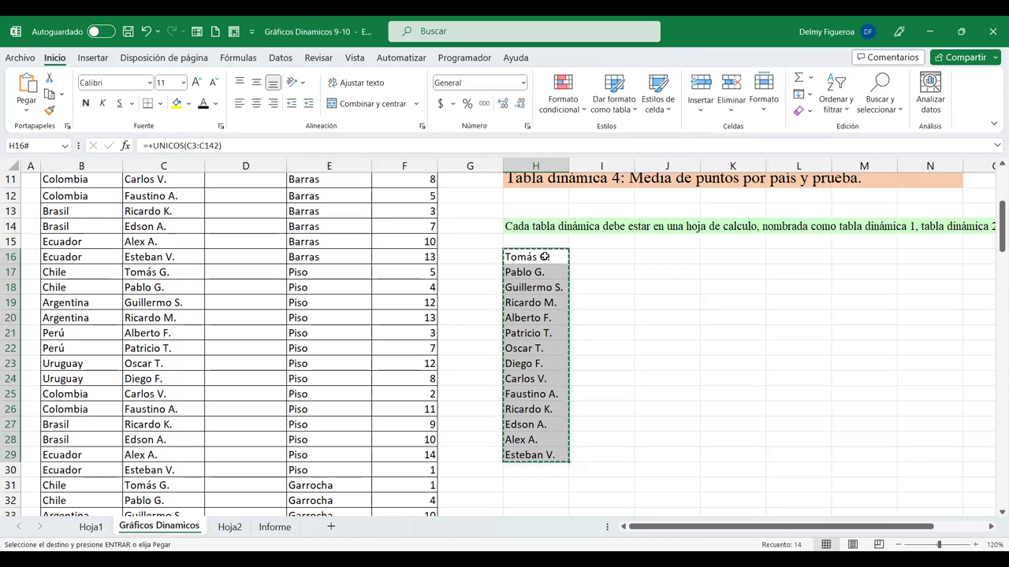
right_click(604, 257)
left_click(599, 226)
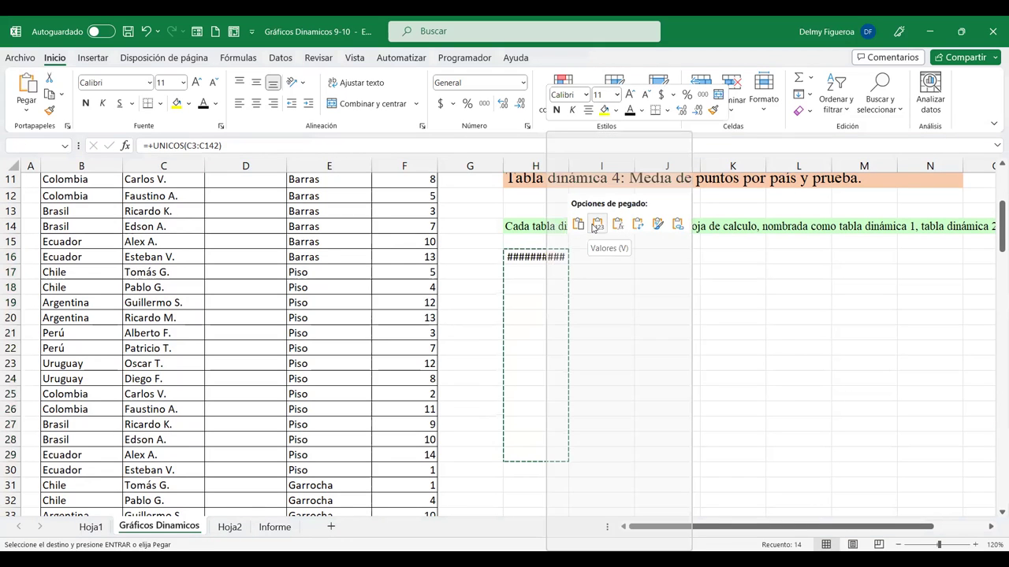
left_click(602, 226)
left_click(615, 270)
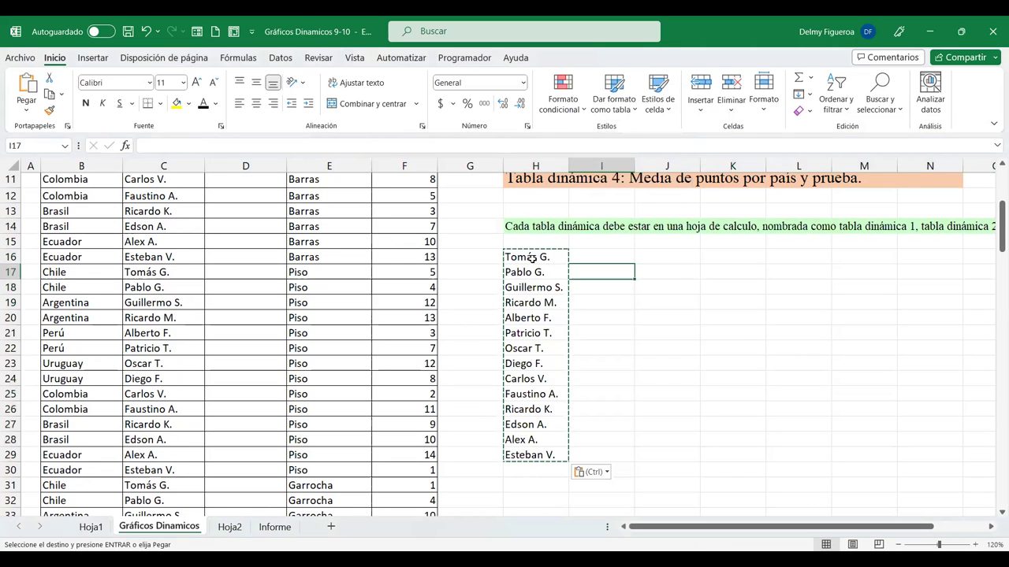
left_click(553, 262)
scroll(306, 288, "up", 4)
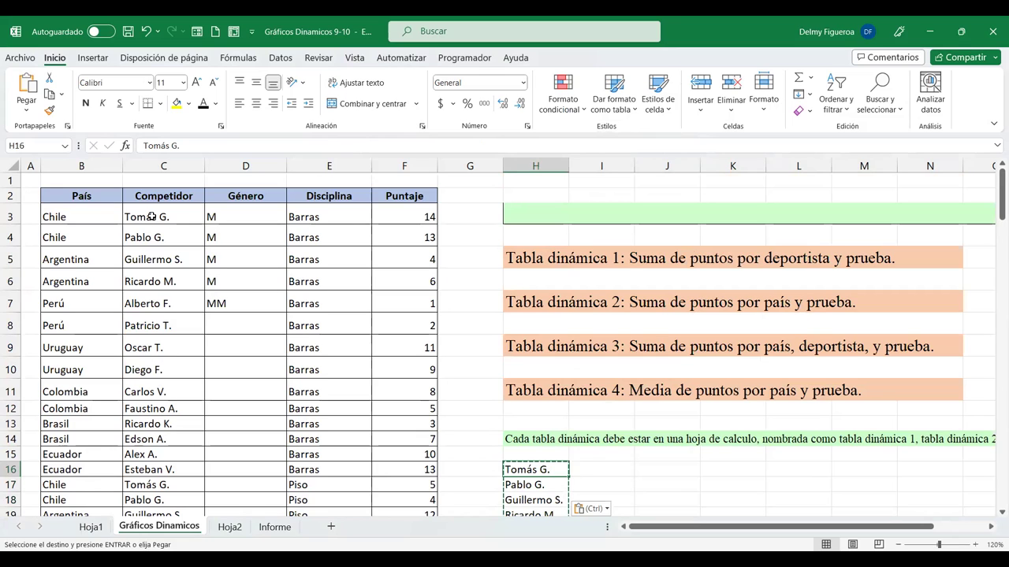
Replace the competitor names in C3, C12 and C53 with female competitors' full names
left_click(152, 216)
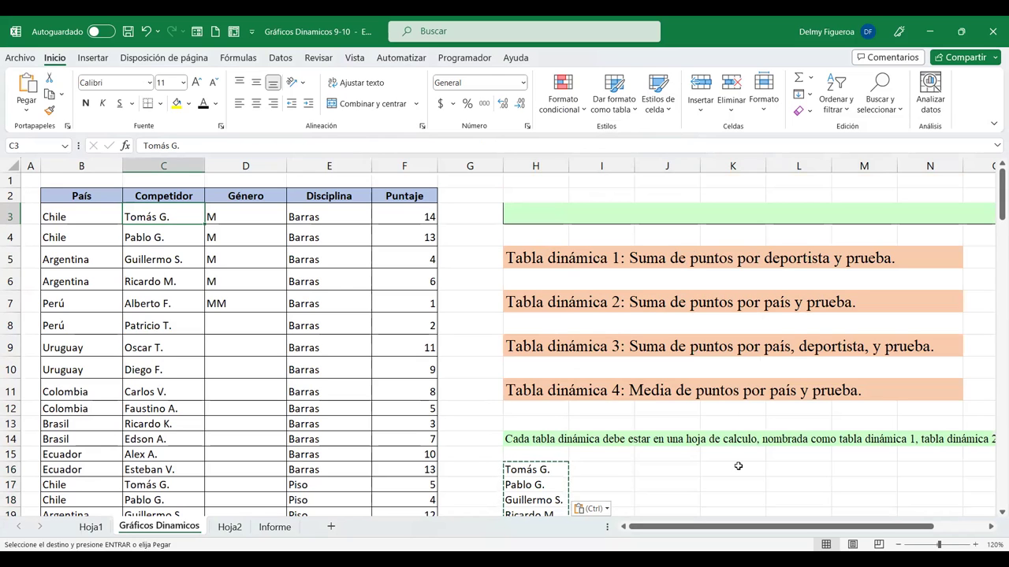
type("Elena")
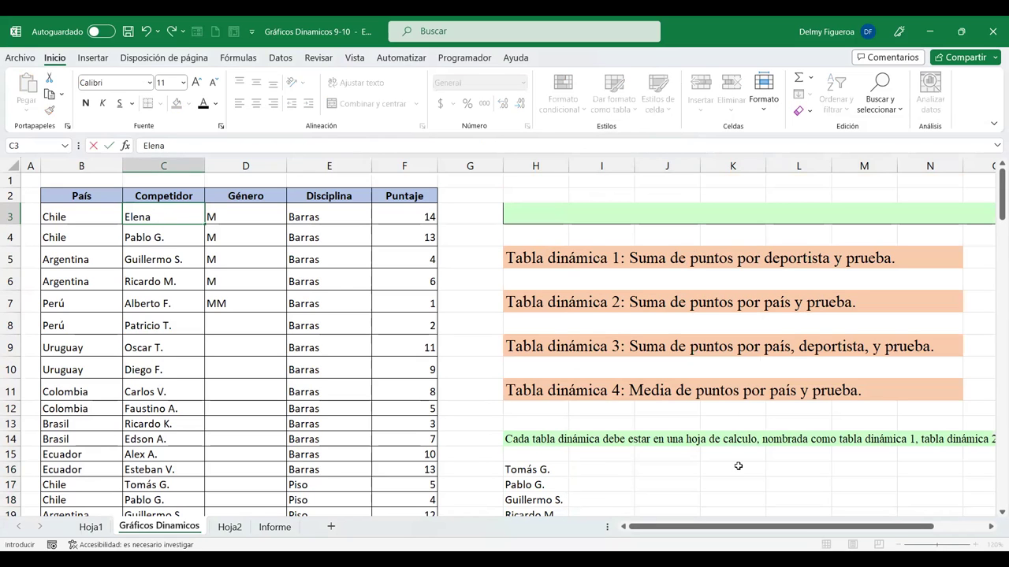
type(" PErald")
key("Return")
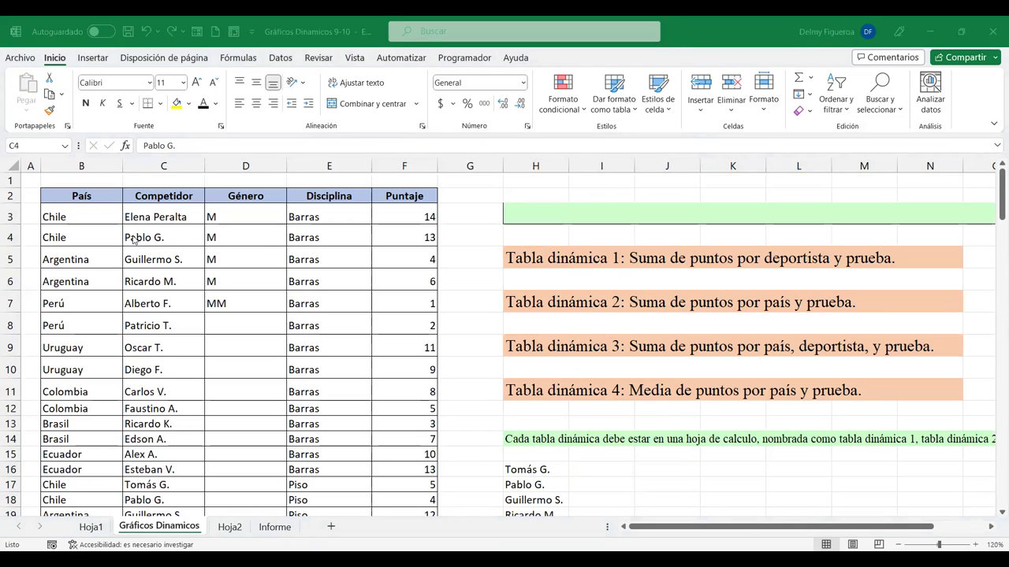
left_click(162, 412)
type("Gloria ")
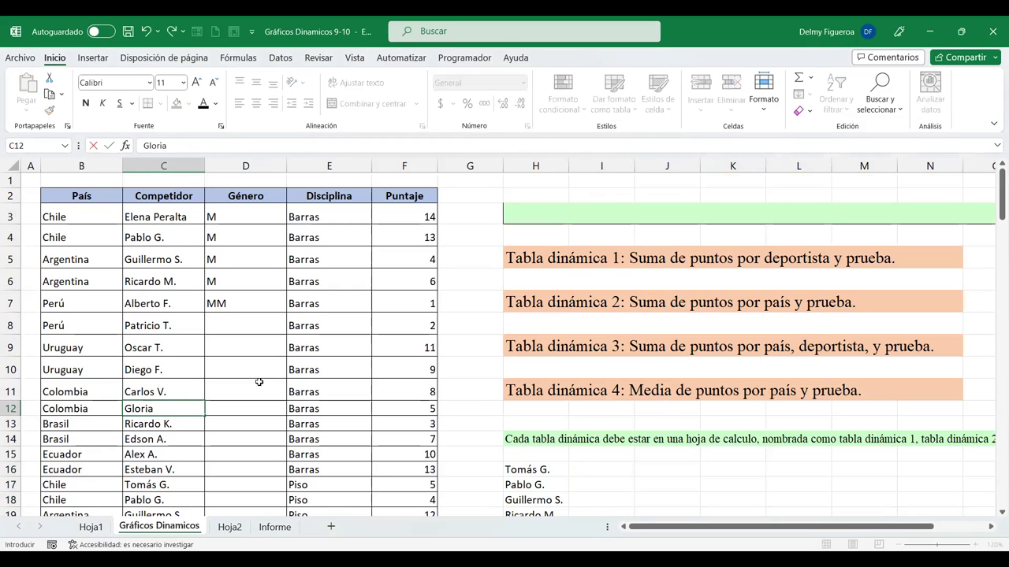
type("Martínez")
key("Return")
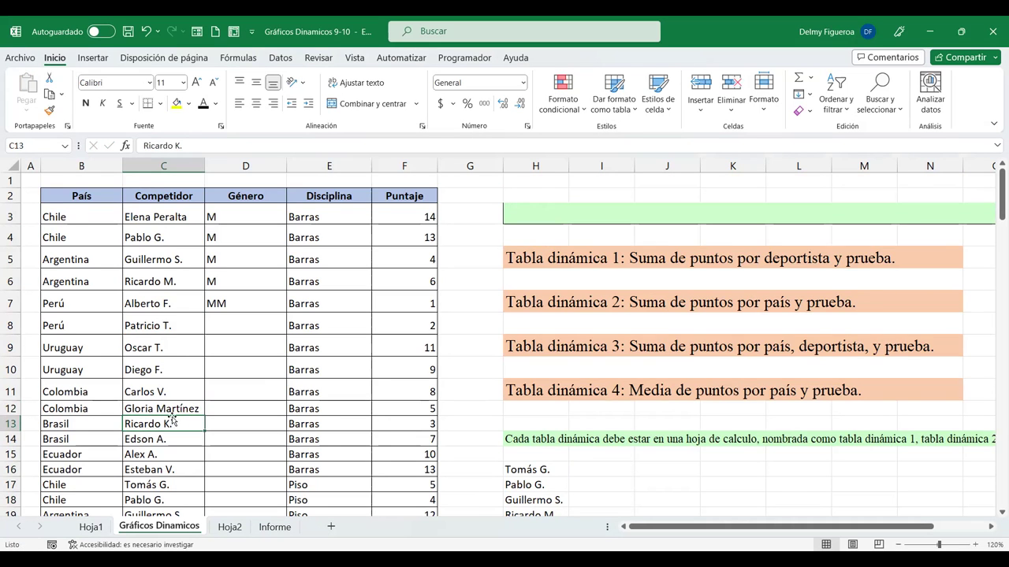
scroll(175, 393, "down", 5)
scroll(175, 393, "down", 4)
scroll(175, 393, "down", 4)
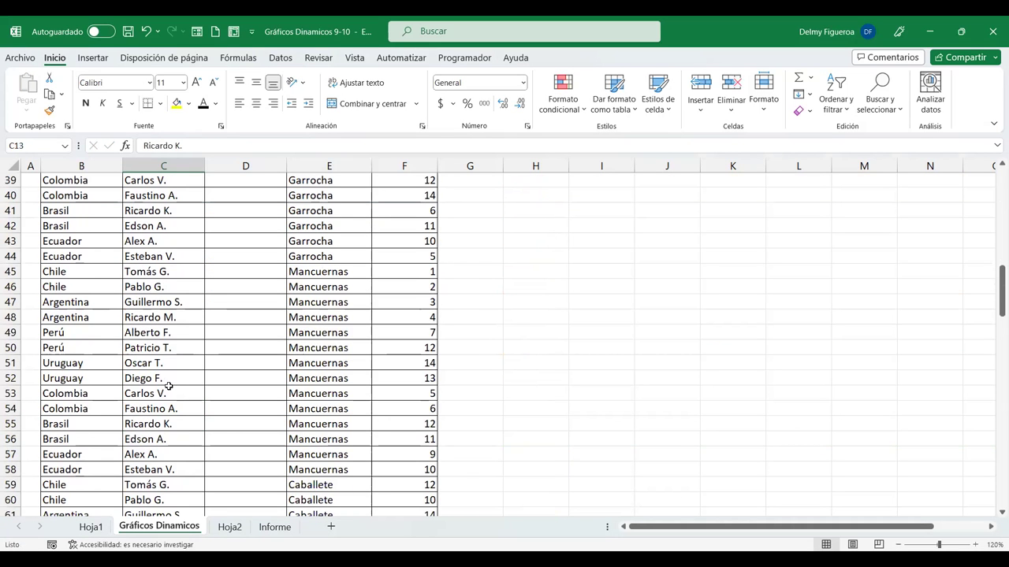
left_click(164, 391)
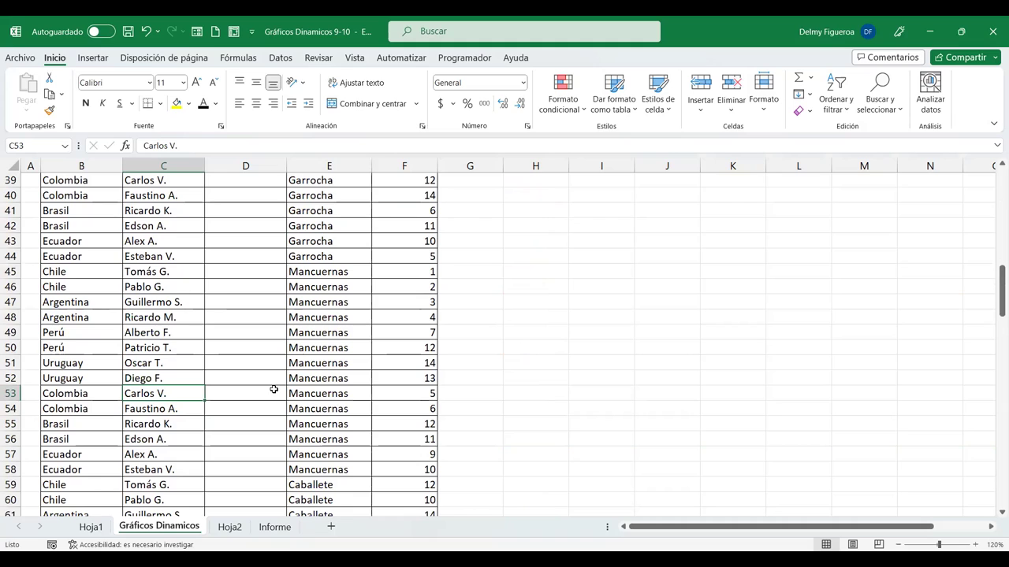
type("Jessic")
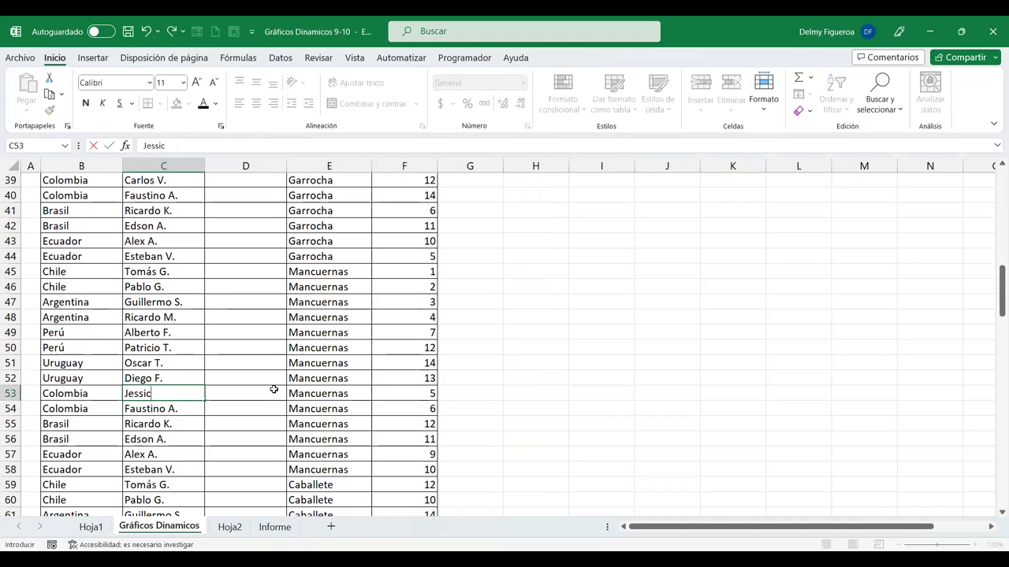
type("a Manh")
key("BackSpace")
type("chán")
key("Return")
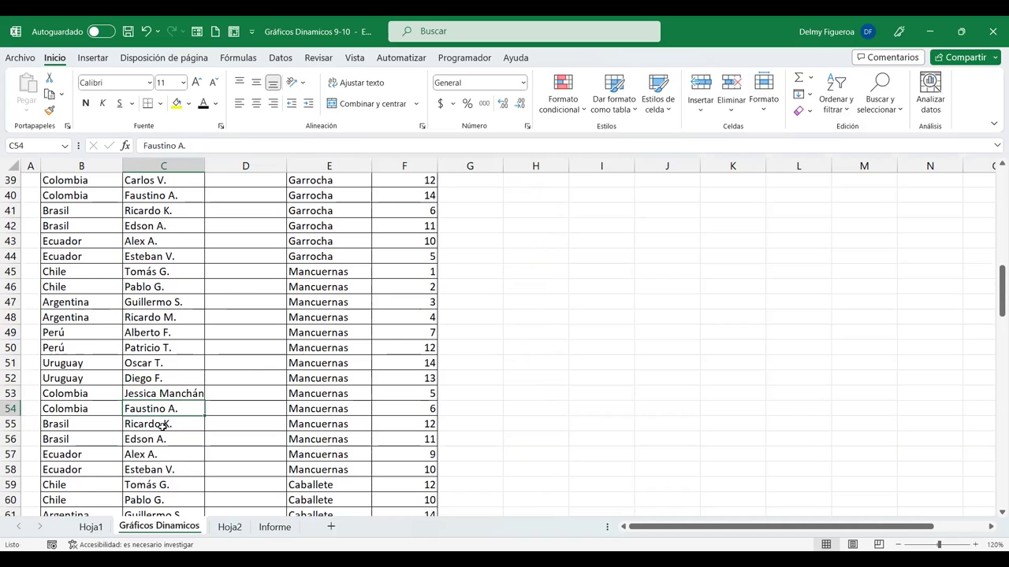
Replace the Brasil competitor names in C69 and C84 with female competitors' full names
scroll(138, 422, "down", 5)
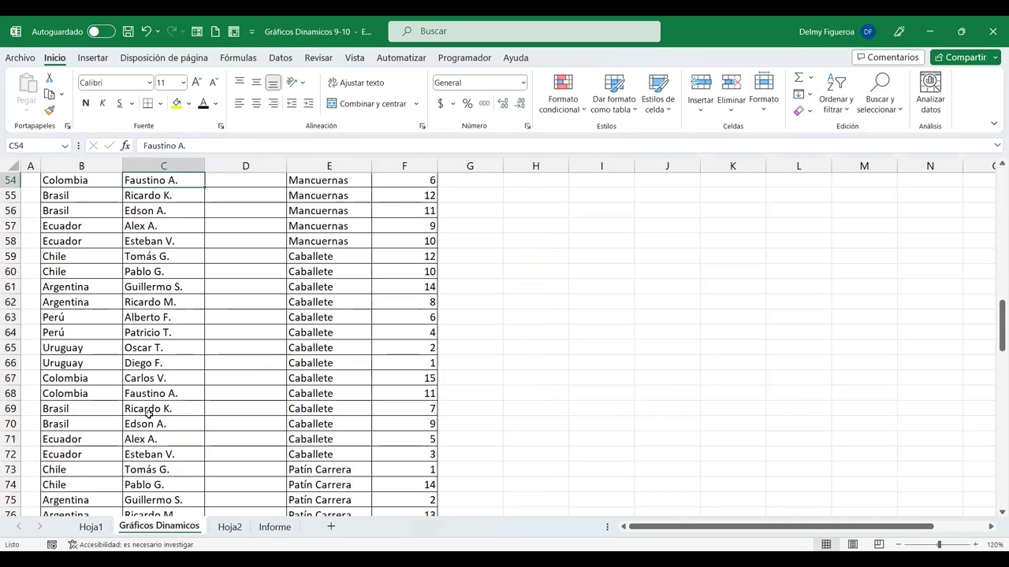
left_click(155, 409)
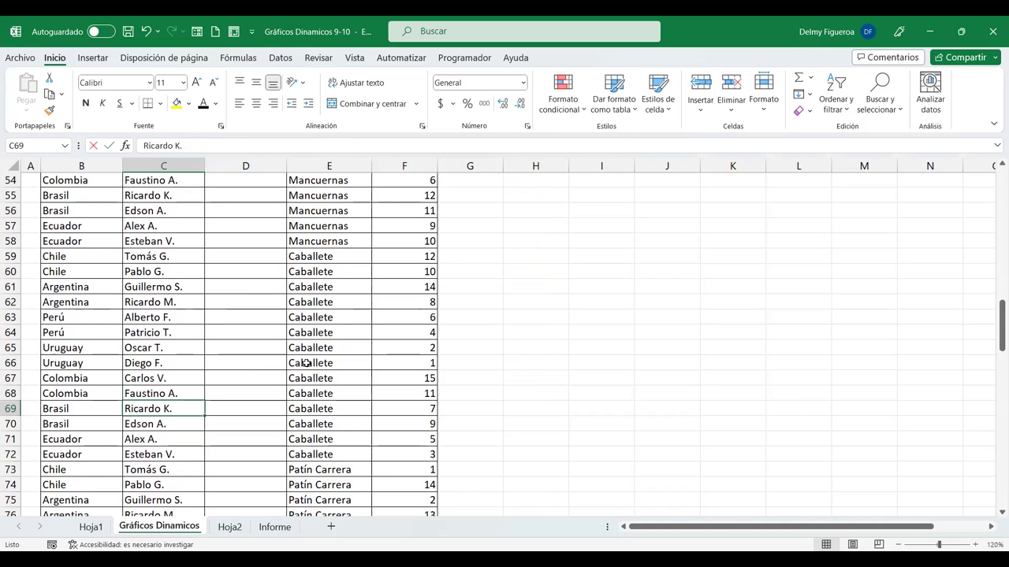
type("Karen Cadenas")
key("Return")
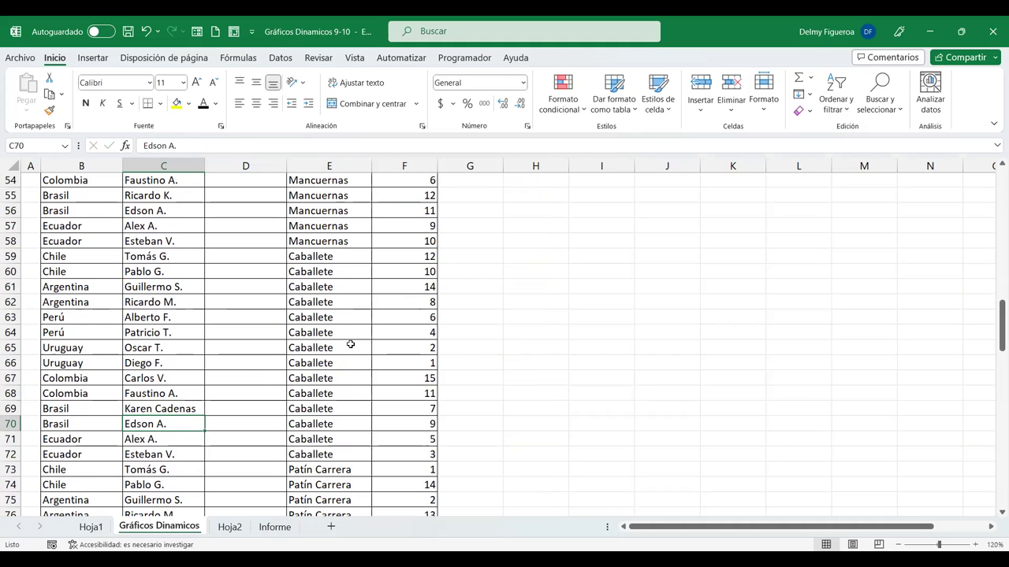
scroll(205, 391, "down", 5)
left_click(158, 393)
left_click(172, 411)
type("M")
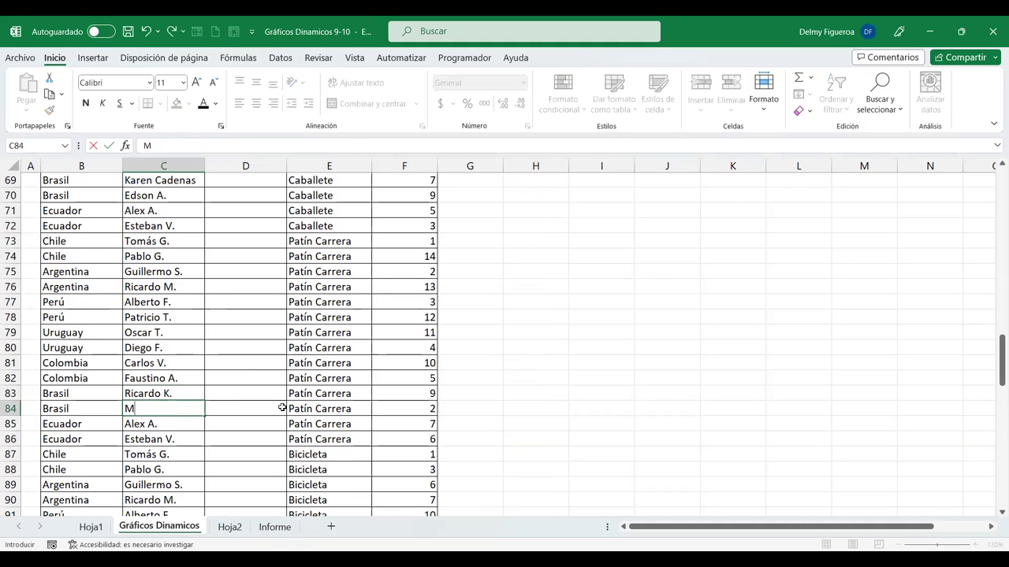
key("BackSpace")
key("BackSpace")
type("ónida")
key("BackSpace")
key("BackSpace")
type("ca Delado")
key("BackSpace")
key("BackSpace")
key("BackSpace")
key("BackSpace")
type("gad")
key("BackSpace")
key("BackSpace")
type("gado")
key("Return")
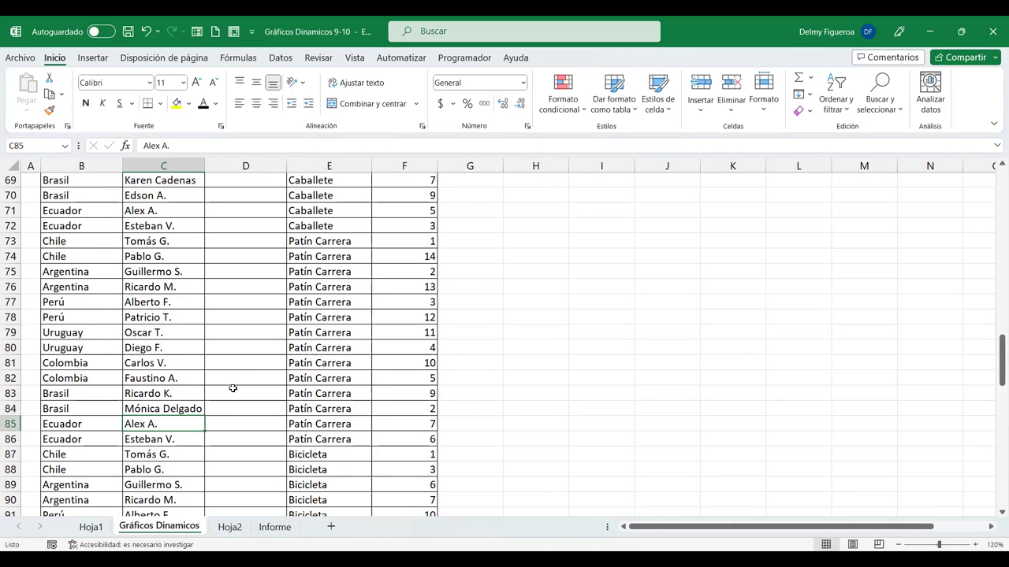
Replace the competitor names in C100, C113 and C131 with female competitors' full names
scroll(233, 388, "down", 5)
left_click(164, 424)
type("Sonia Salvin")
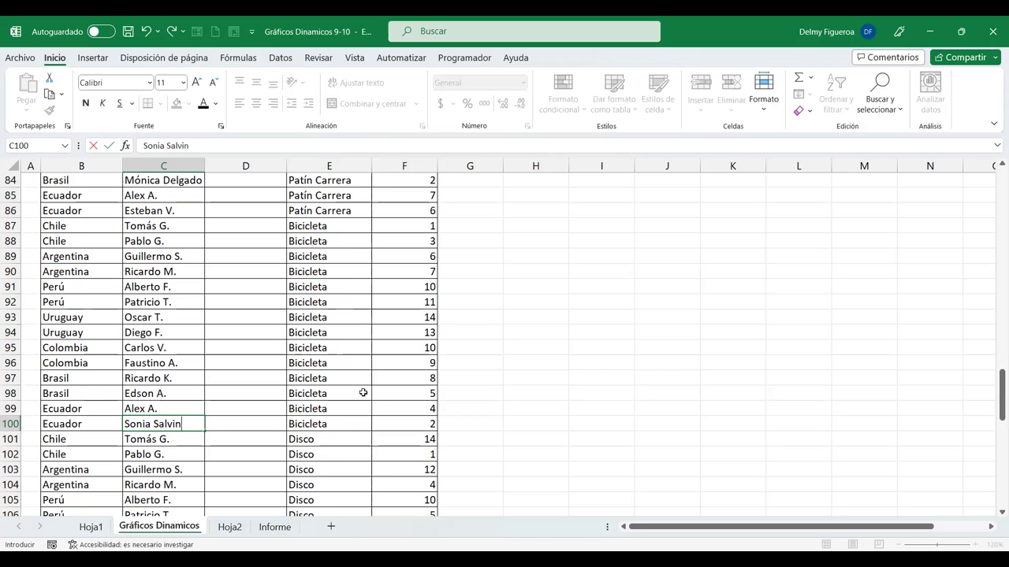
key("Return")
scroll(110, 427, "down", 4)
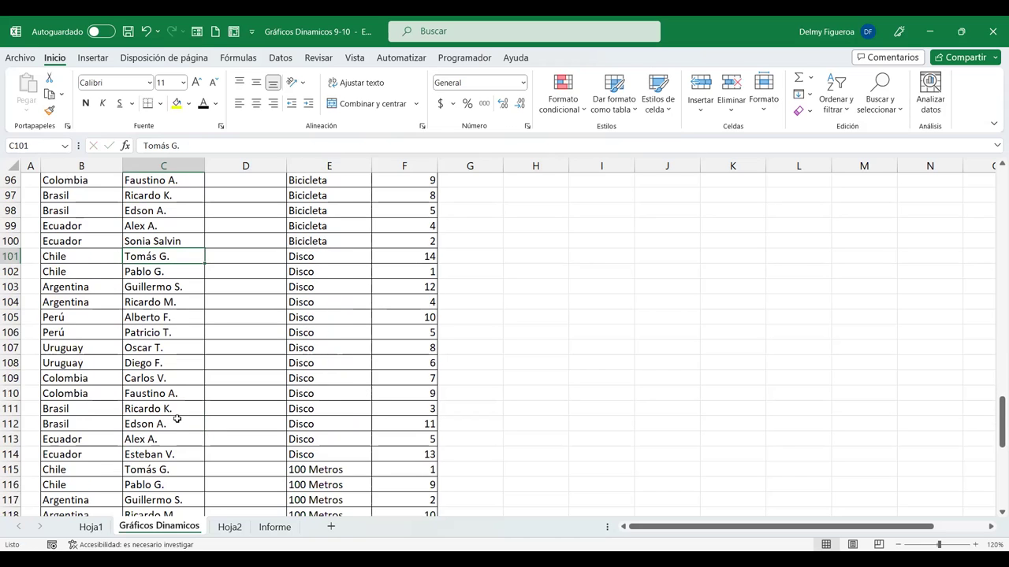
left_click(167, 439)
type("Sonia Salvin")
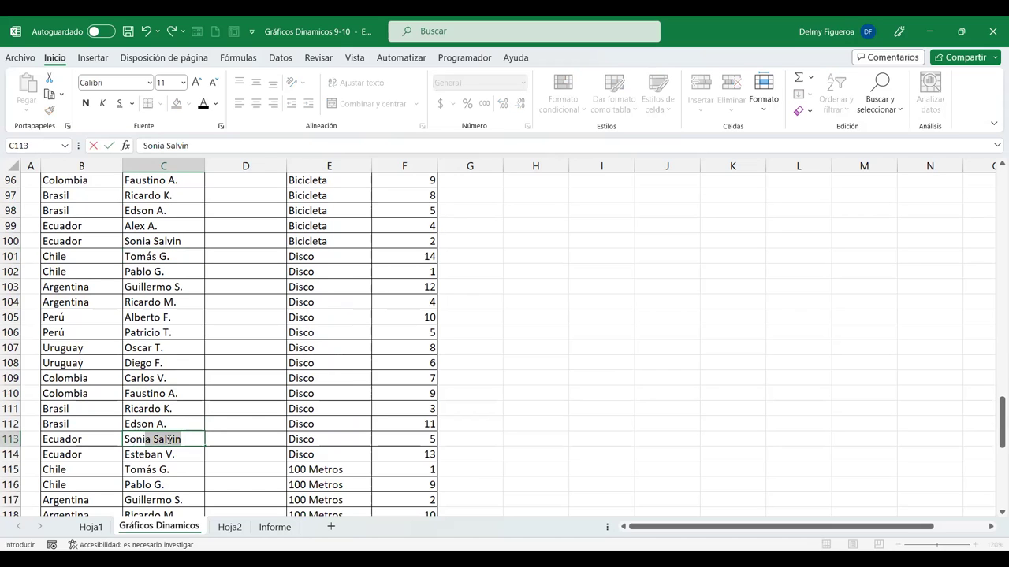
key("Return")
scroll(167, 439, "down", 6)
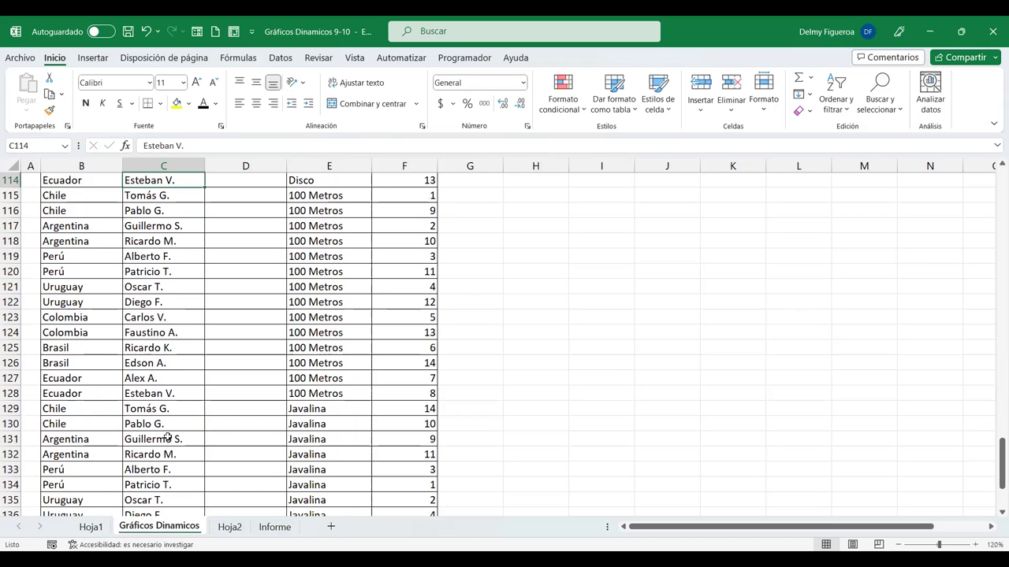
left_click(168, 439)
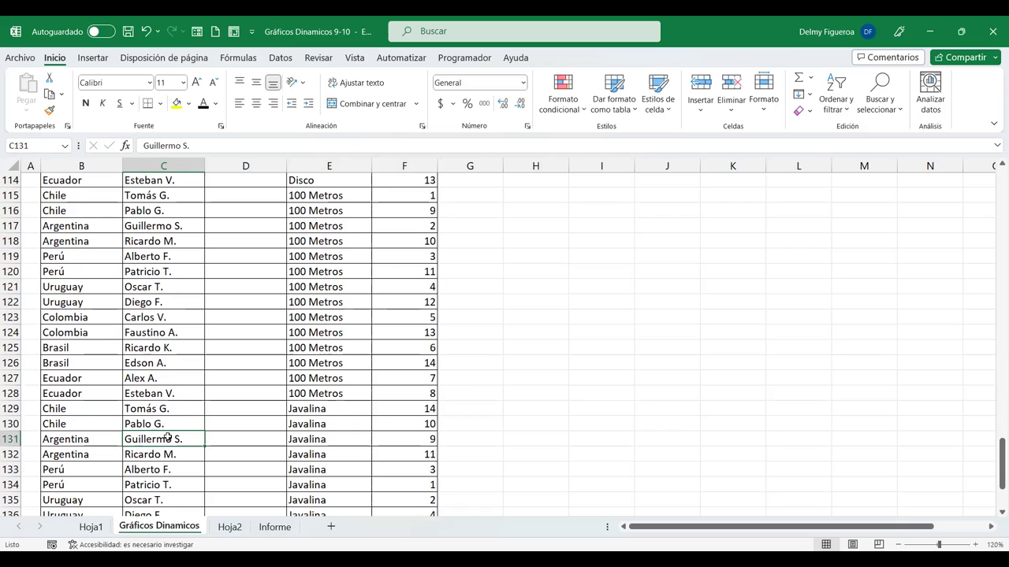
type("Mari")
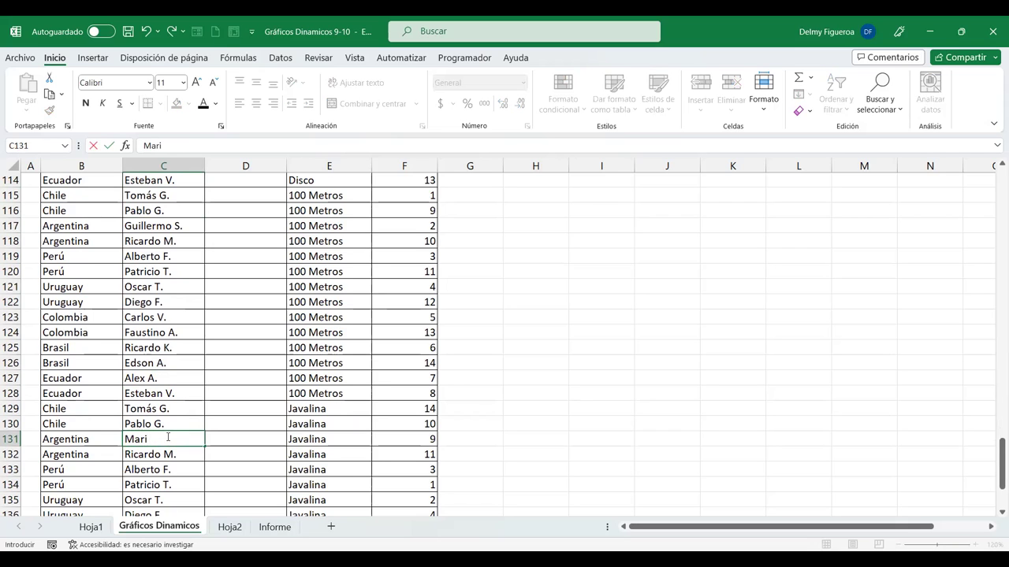
type("lyn Martínez")
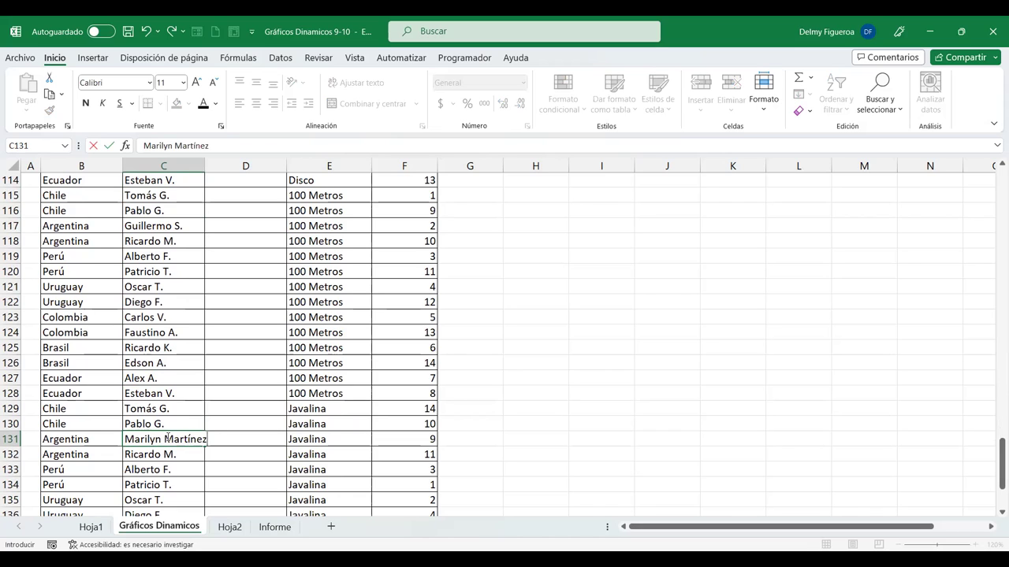
key("Return")
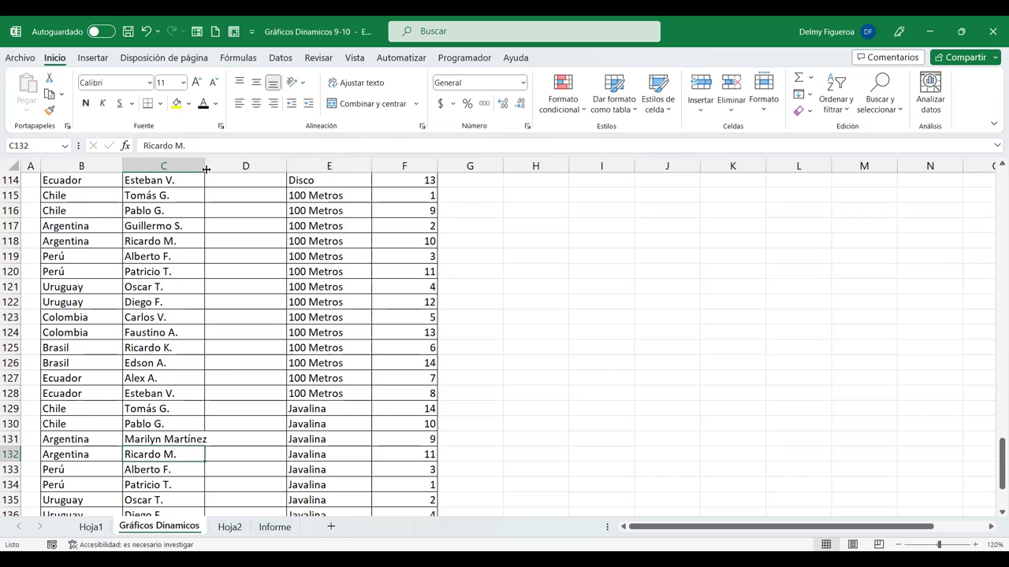
Replace the competitor names in C81 and C57 with female competitors' full names
left_click_drag(203, 168, 209, 168)
scroll(198, 329, "up", 6)
scroll(198, 300, "up", 7)
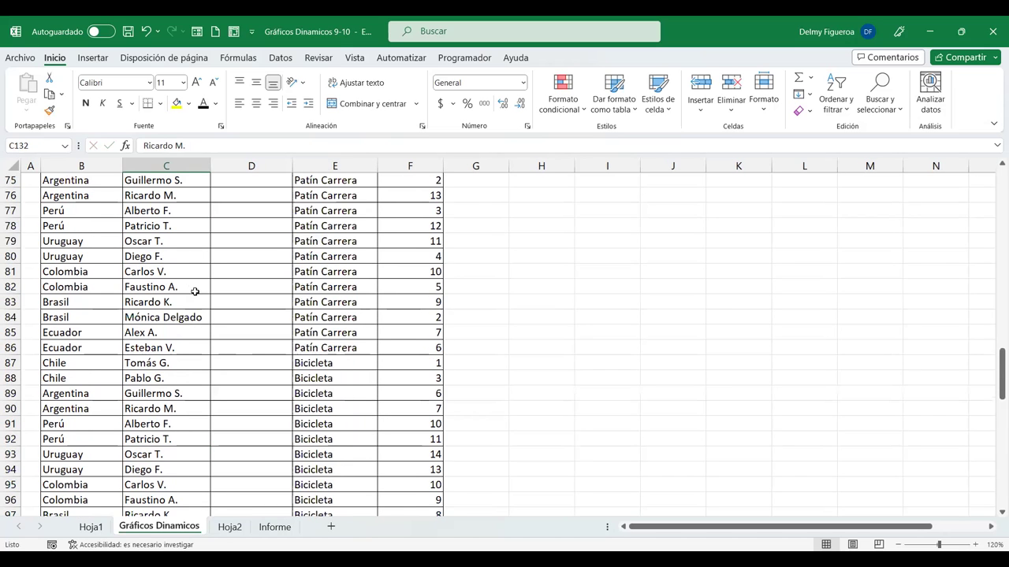
left_click(169, 270)
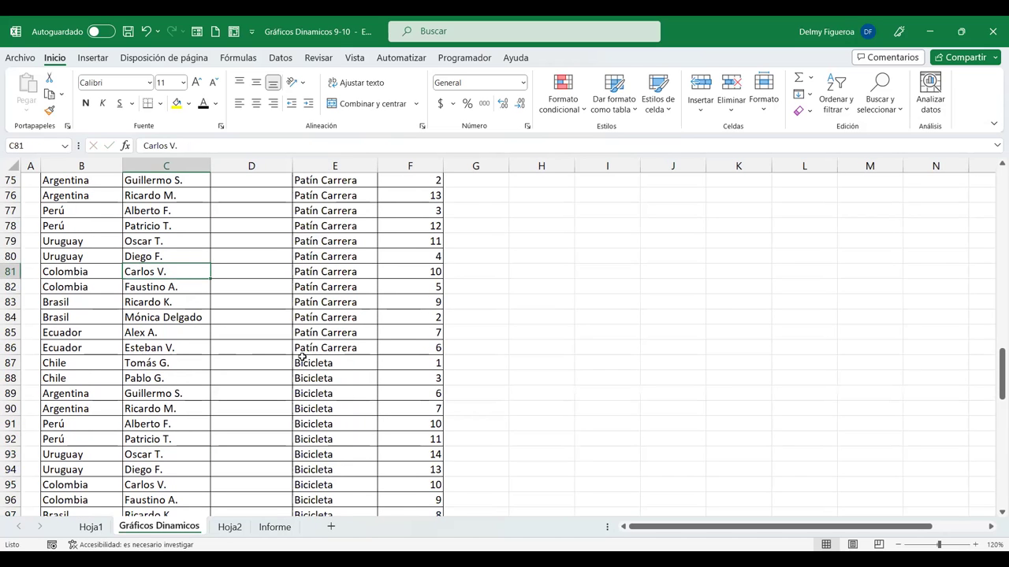
type("Mariela")
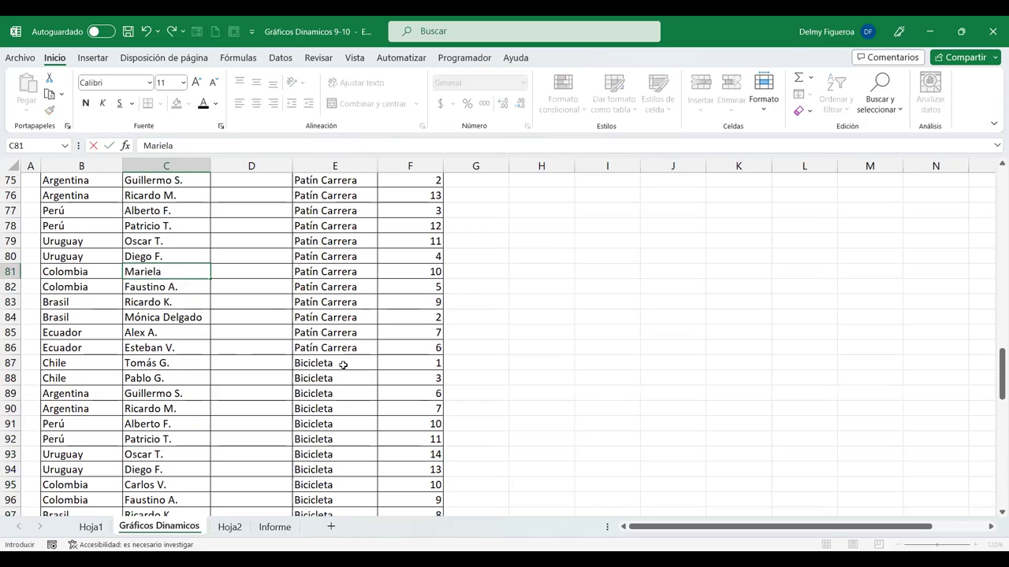
type(" Huezo")
key("Return")
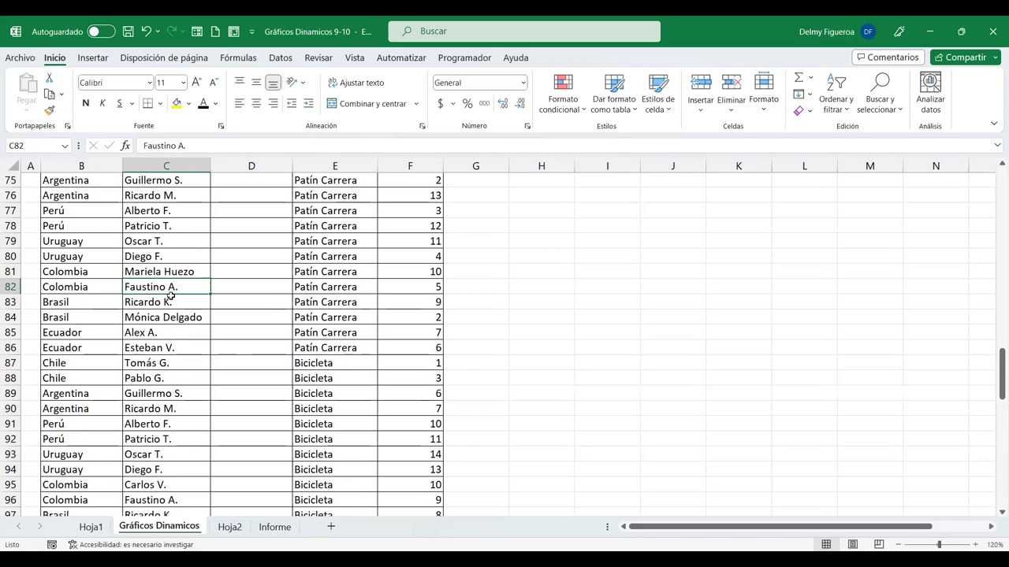
scroll(154, 252, "up", 3)
scroll(155, 192, "up", 4)
left_click(166, 227)
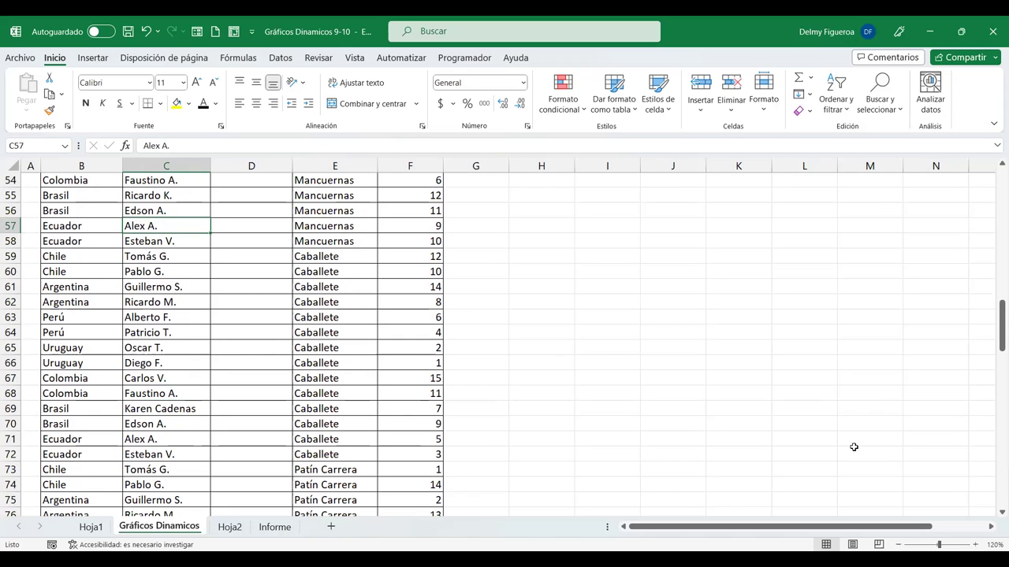
type("Jessie ")
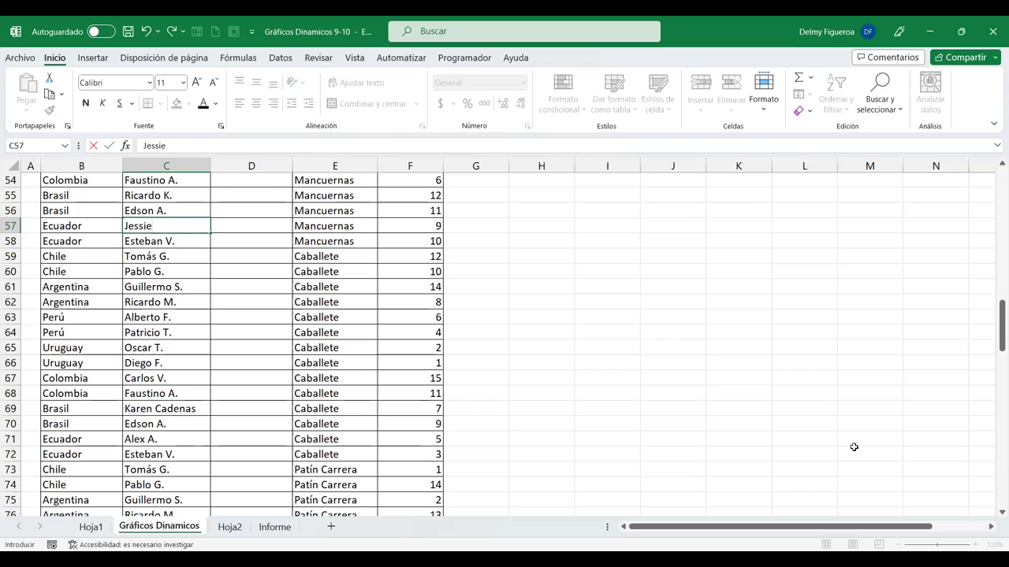
type("Sánchez")
key("Return")
scroll(221, 472, "up", 11)
scroll(295, 419, "up", 4)
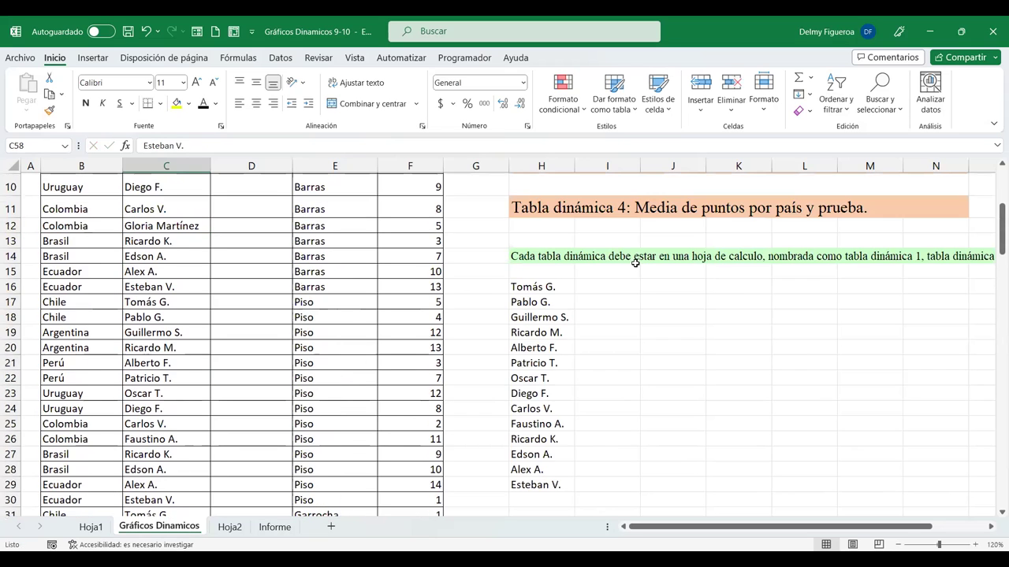
Enter F for the first competitor in D3 and correct D7's MM to M
scroll(148, 228, "up", 3)
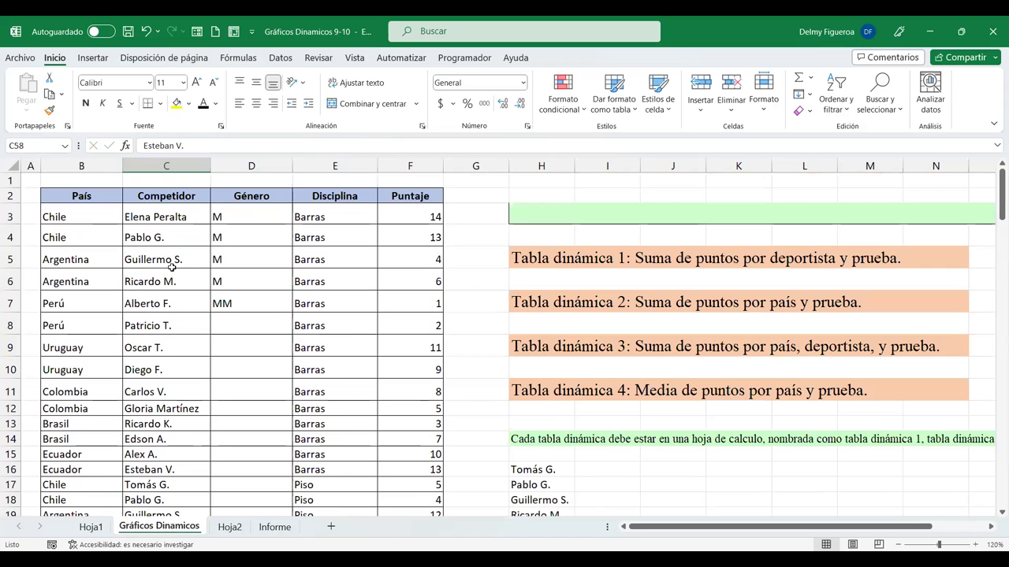
left_click(192, 213)
left_click(245, 217)
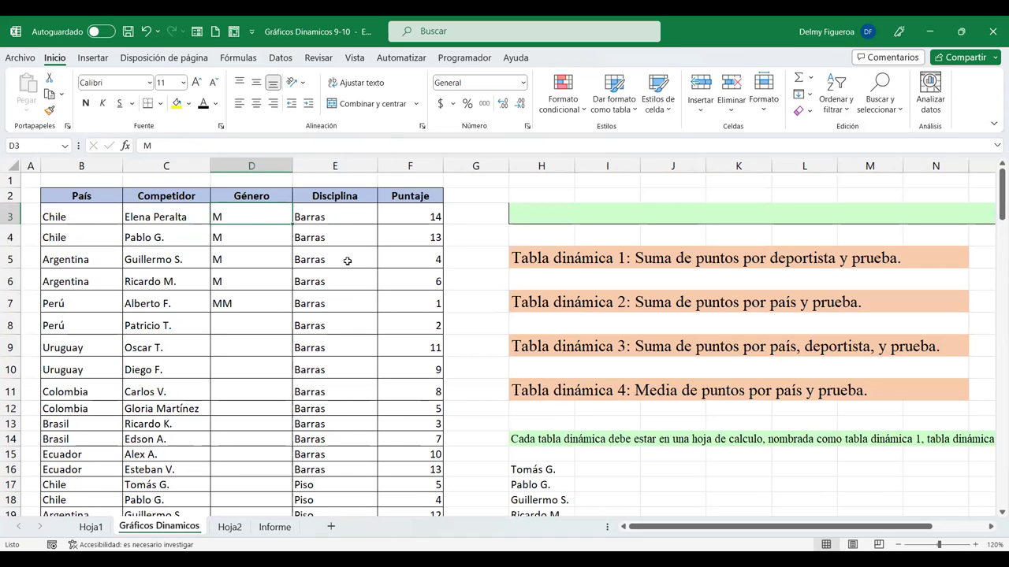
type("F")
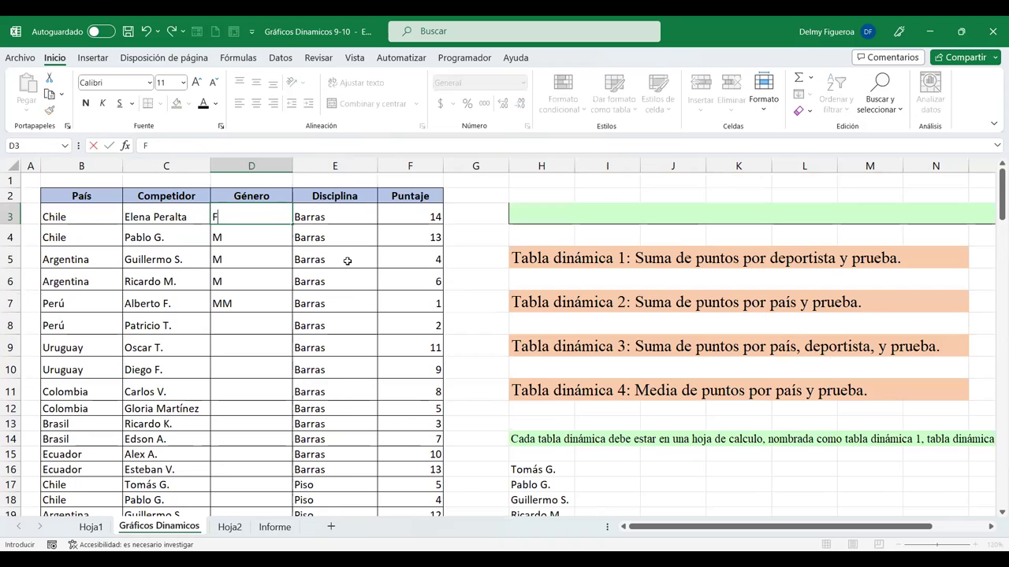
key("Return")
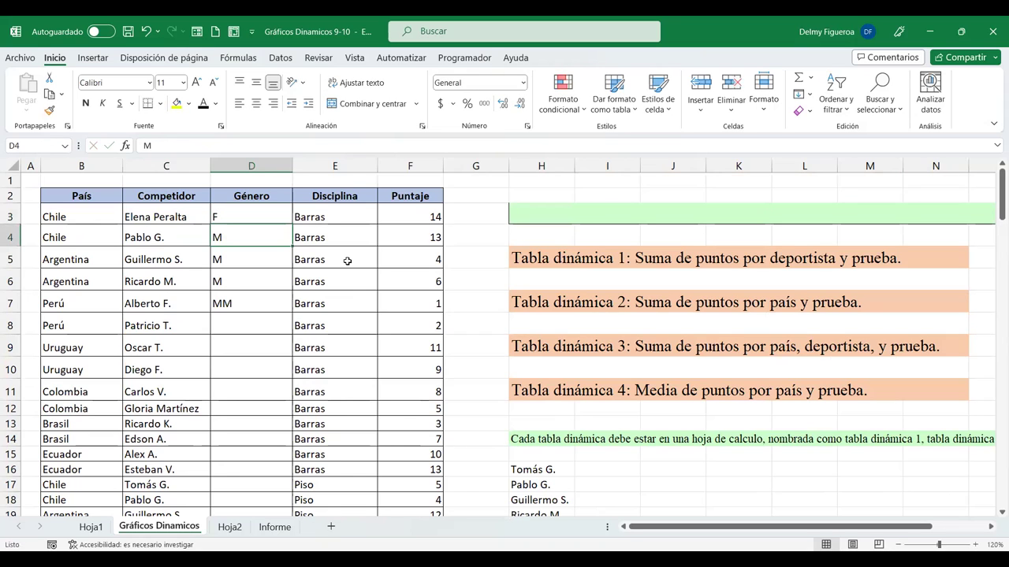
key("Down")
key("Down")
key("Down")
type("M")
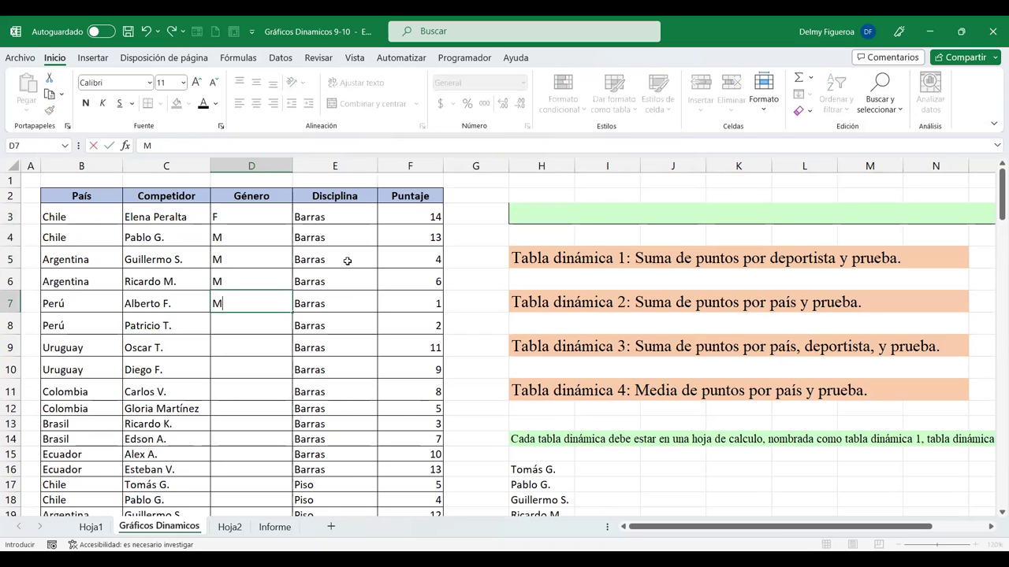
key("Return")
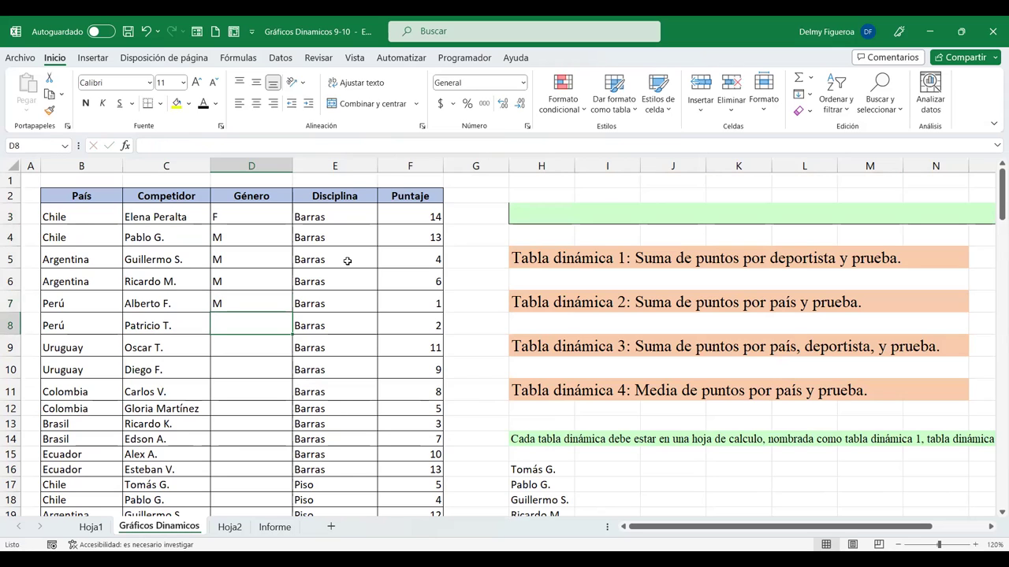
Enter M in Género rows 8 to 26, with F for the female competitor in row 12
type("M")
key("Return")
type("M")
key("Return")
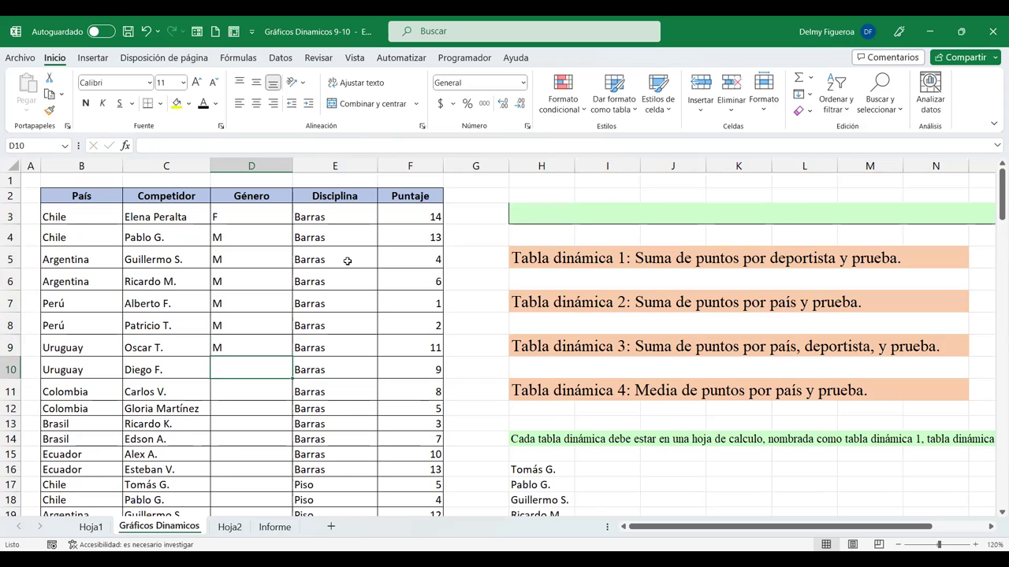
type("M")
key("Return")
type("M")
key("Return")
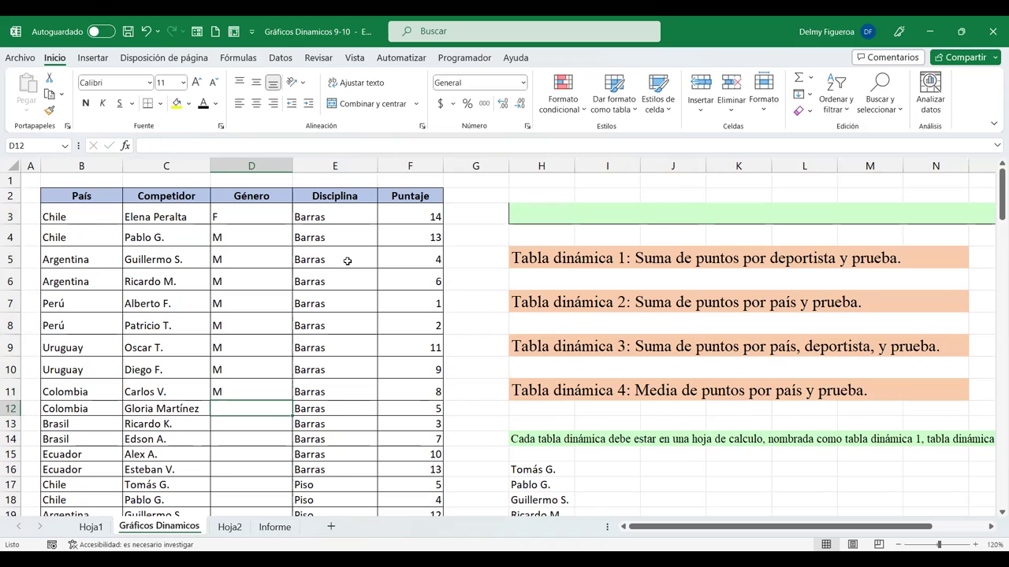
type("F")
key("Return")
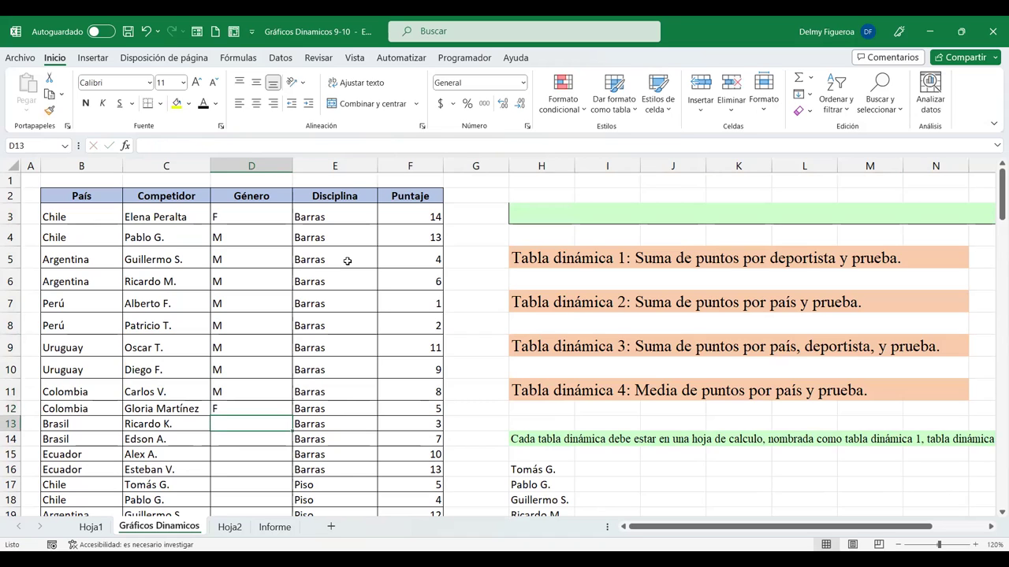
type("M")
key("Return")
type("M")
key("Return")
type("M")
key("Return")
type("M")
key("Return")
type("M")
key("Return")
type("M")
key("Return")
type("M")
key("Return")
type("M")
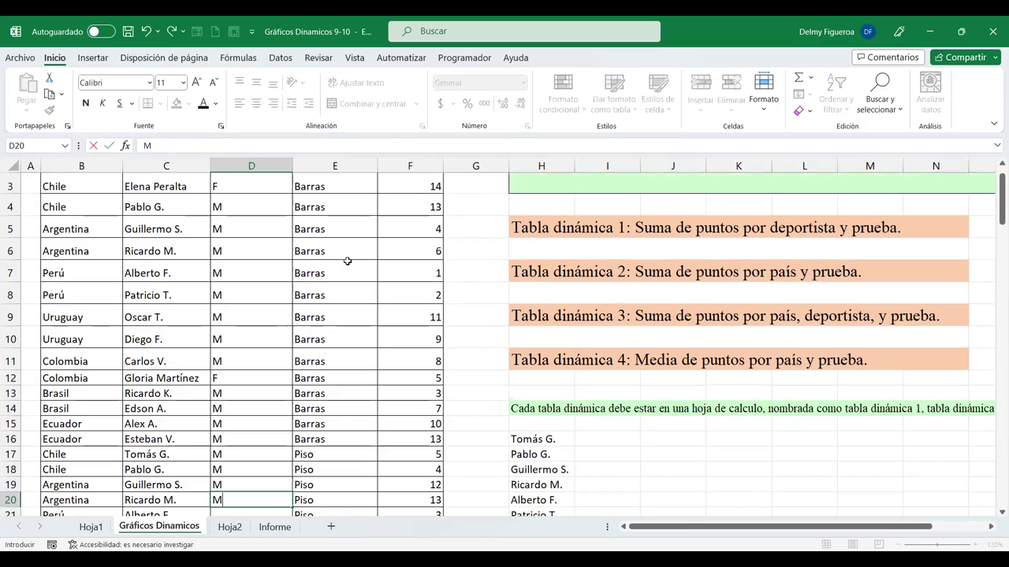
key("Return")
type("M")
key("Return")
type("M")
key("Return")
type("M")
key("Return")
type("M")
key("Return")
key("Return")
type("M")
key("Return")
type("M")
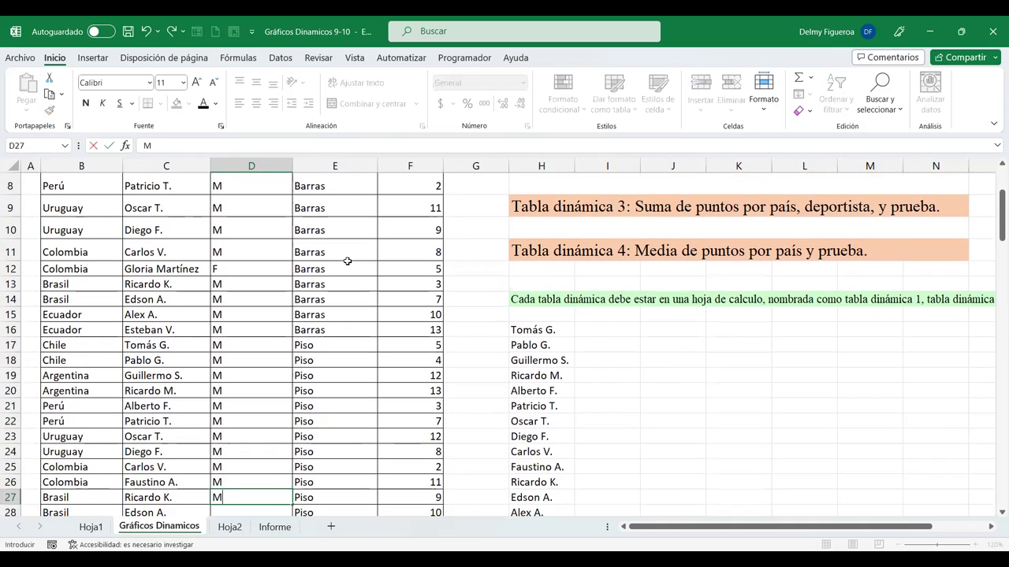
Enter M in every Género cell from row 27 down to row 49
key("Return")
type("M")
key("Return")
type("M")
key("Return")
key("Return")
type("M")
key("Return")
type("M")
key("Return")
type("M")
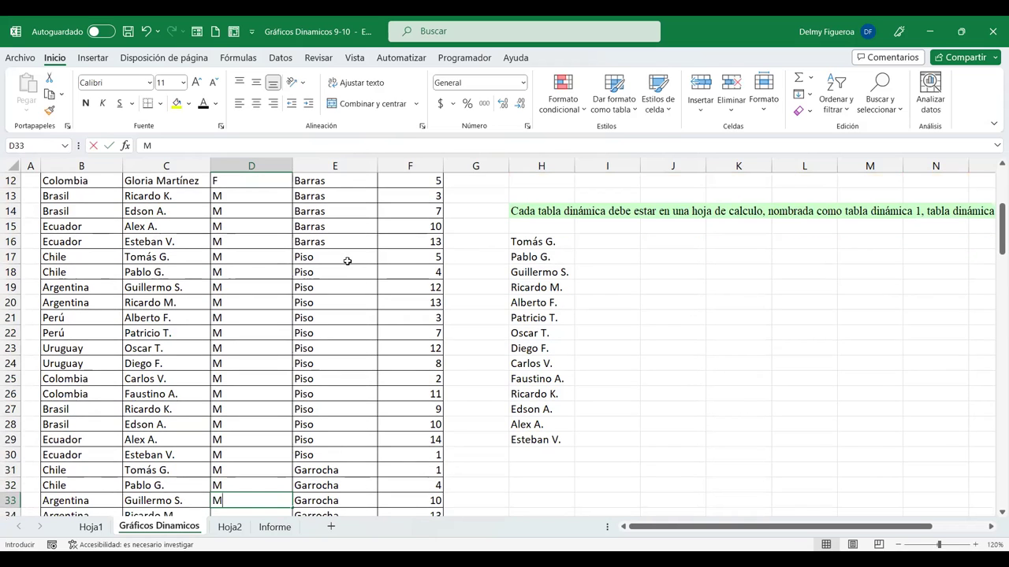
key("Return")
type("M")
key("Return")
type("M")
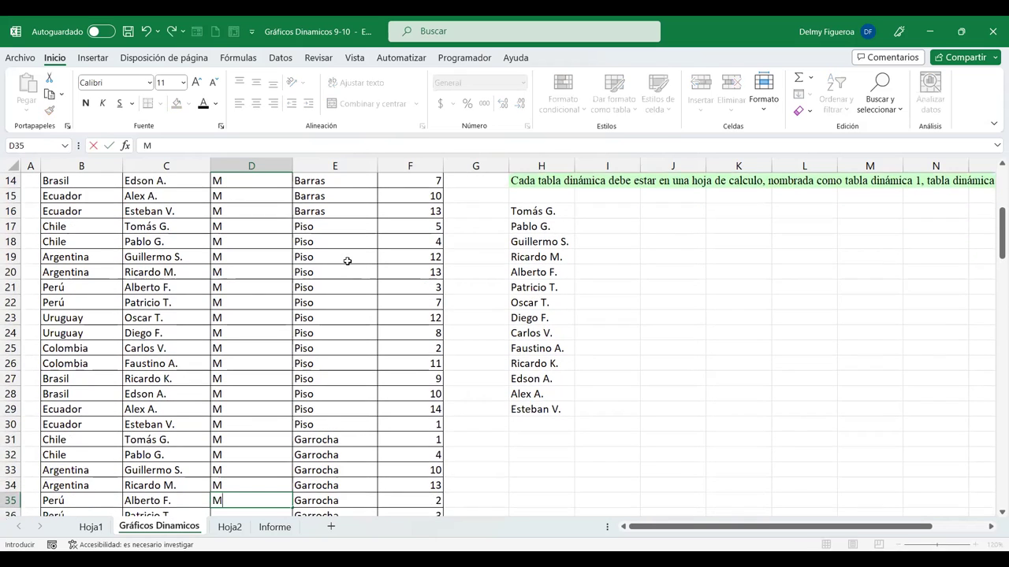
key("Return")
type("M")
key("Return")
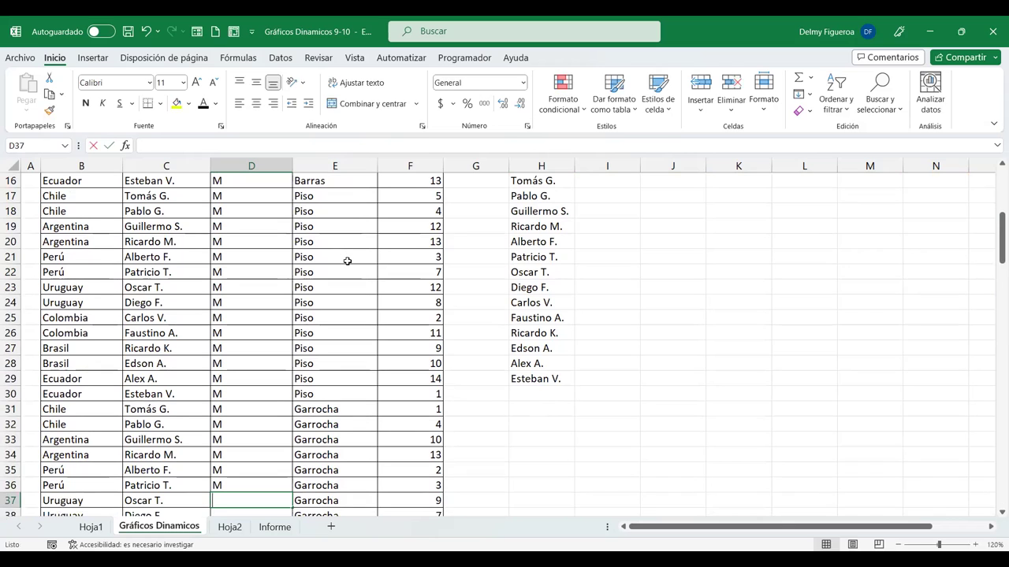
type("M")
key("Return")
type("M")
key("Return")
type("M")
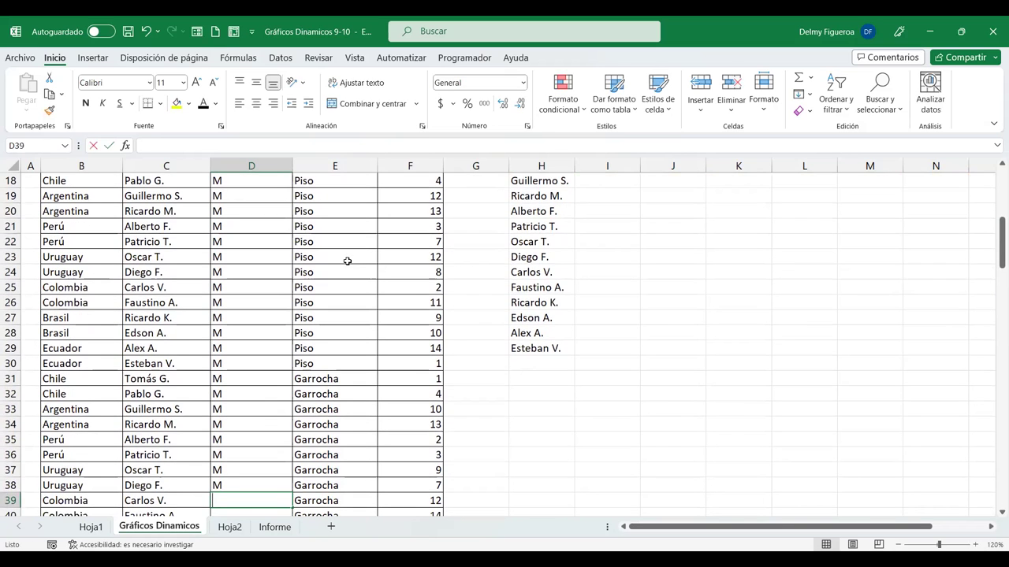
key("Return")
type("M")
key("Return")
type("M")
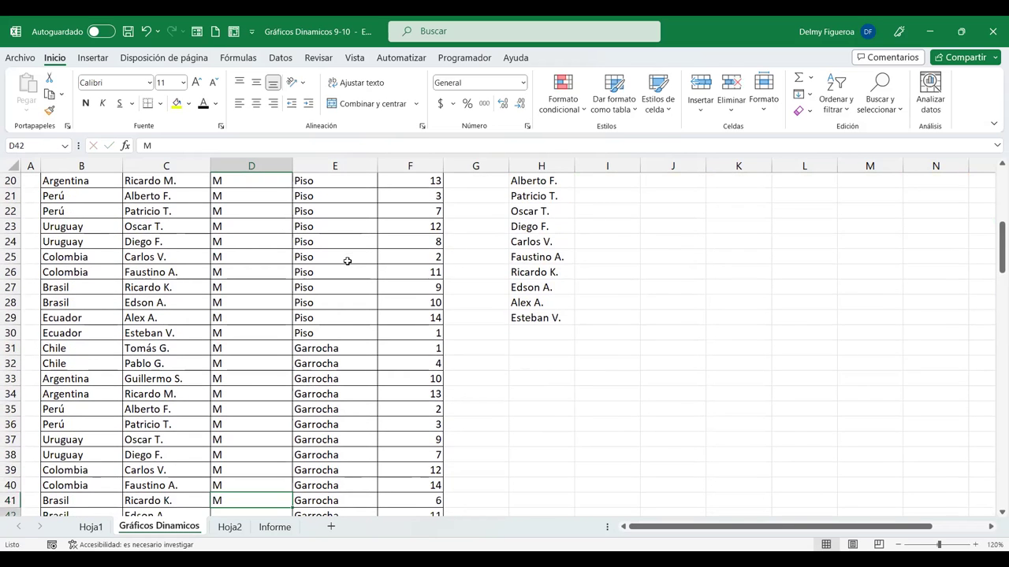
key("Return")
type("M")
key("Return")
type("M")
key("Return")
type("M")
key("Return")
type("M")
key("Return")
type("M")
key("Return")
type("M")
key("Return")
type("M")
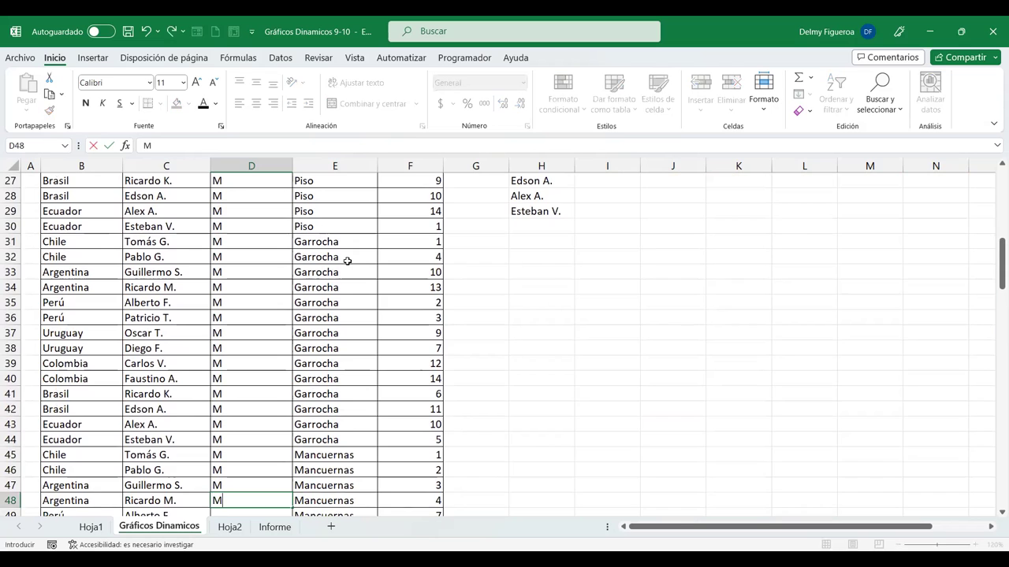
key("Return")
type("M")
key("Return")
key("Down")
key("Down")
key("Down")
key("Down")
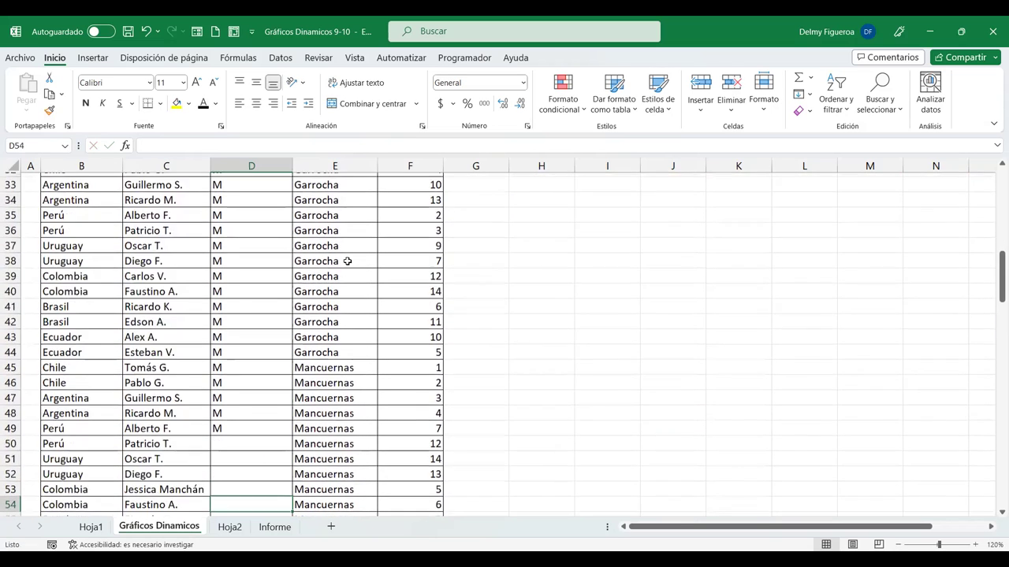
key("Down")
key("Down")
Enter M in D50:D57, using F for rows 53 and 57, then scroll back up
left_click(258, 407)
type("M")
key("Return")
type("M")
key("Return")
type("M")
key("Return")
type("F")
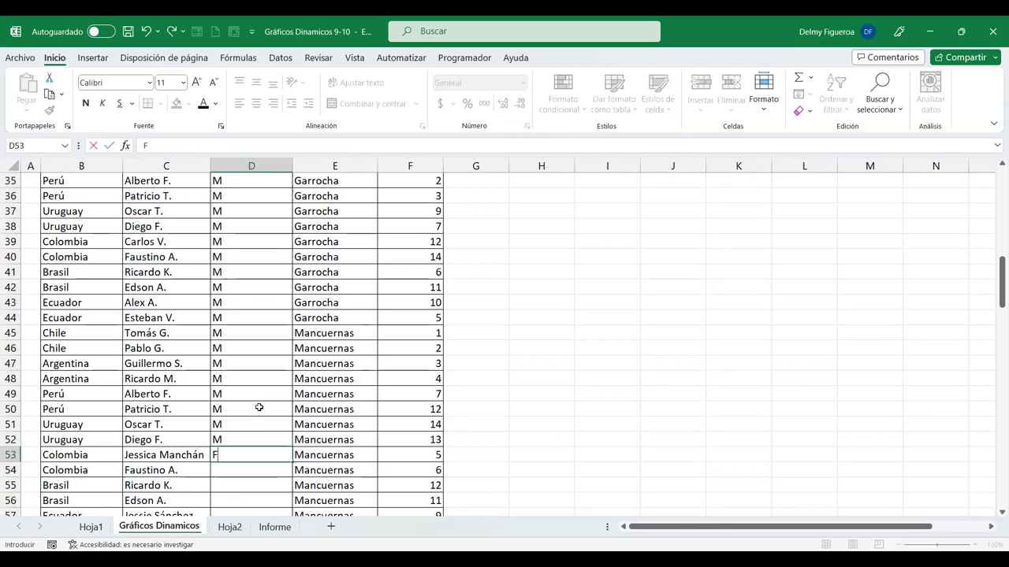
key("Return")
type("M")
key("Return")
type("M")
key("Return")
type("M")
key("Return")
type("M")
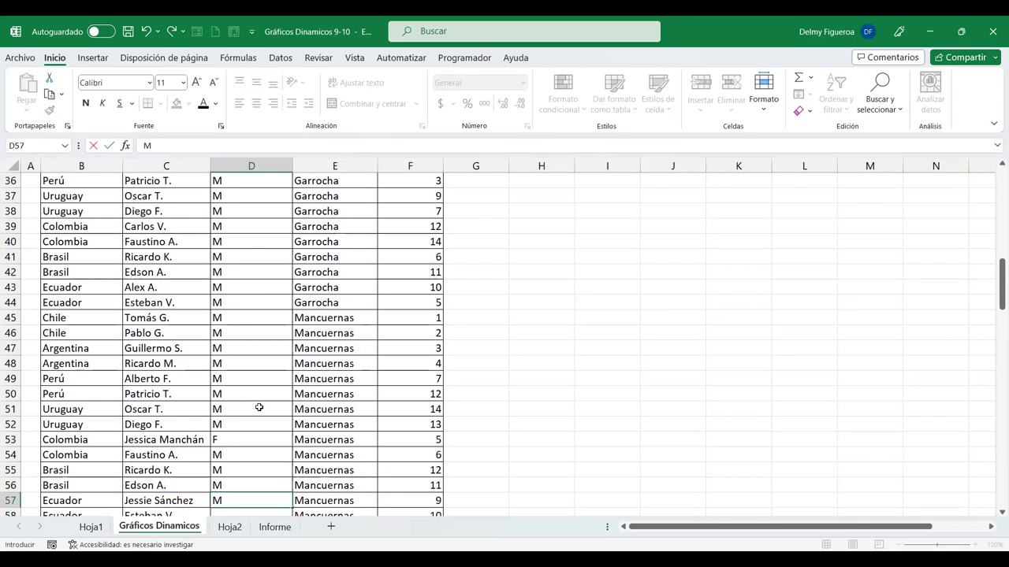
type("F")
key("Return")
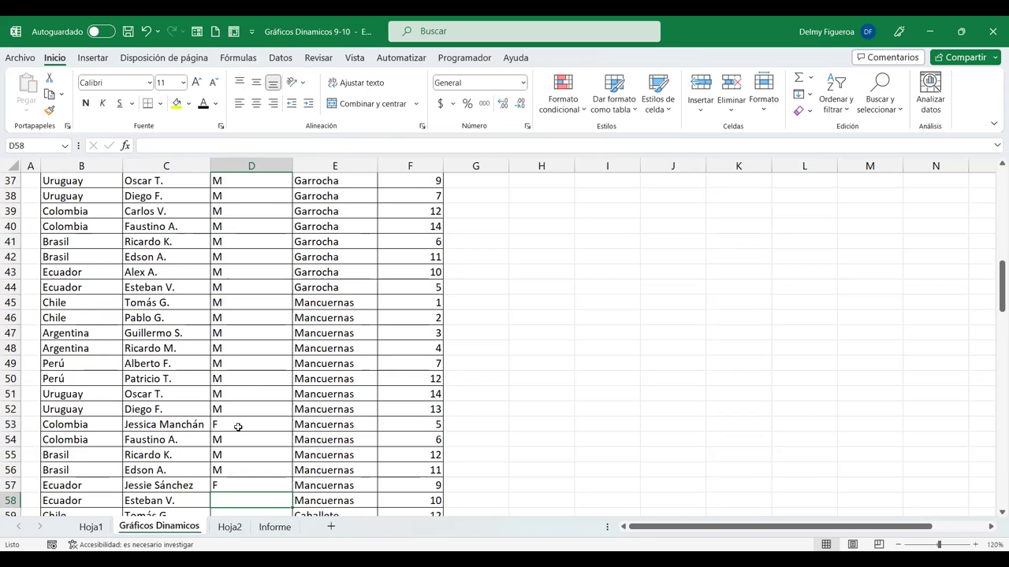
scroll(252, 229, "up", 4)
scroll(250, 234, "up", 8)
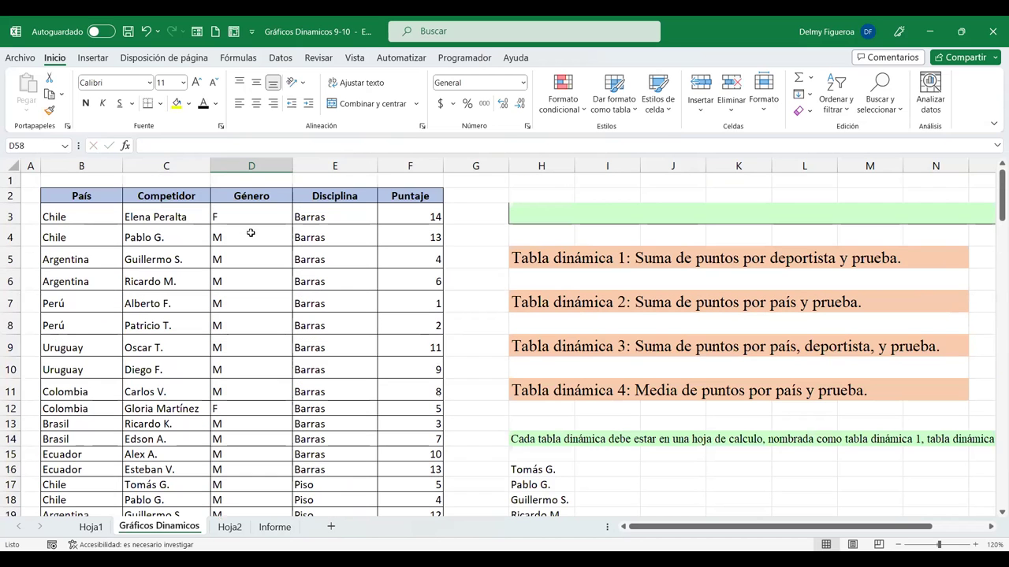
Select D3:D57 and fill the gender values down to row 142
left_click_drag(250, 223, 254, 364)
scroll(254, 363, "down", 3)
scroll(255, 362, "down", 7)
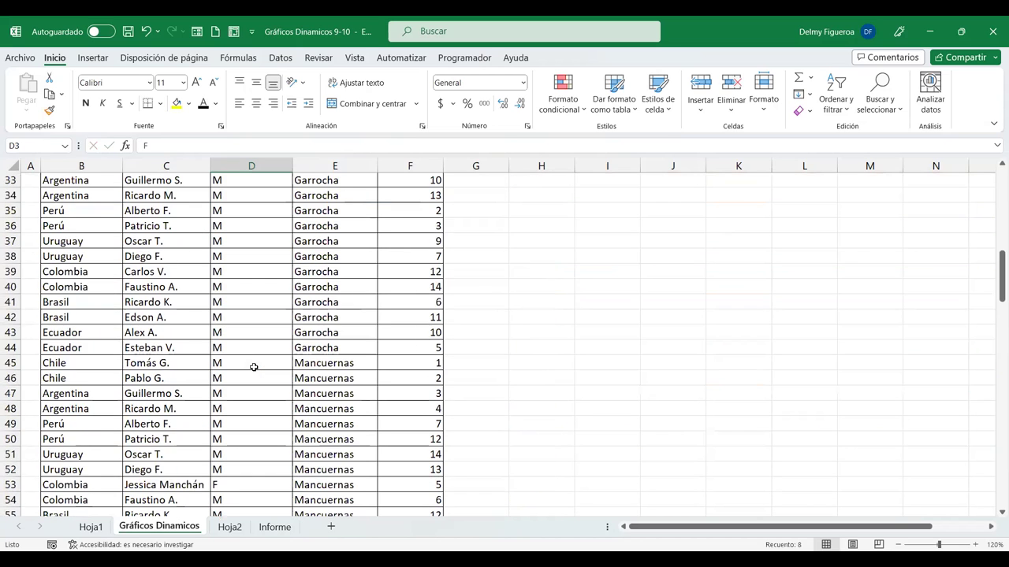
scroll(249, 316, "down", 6)
left_click(247, 271, "shift")
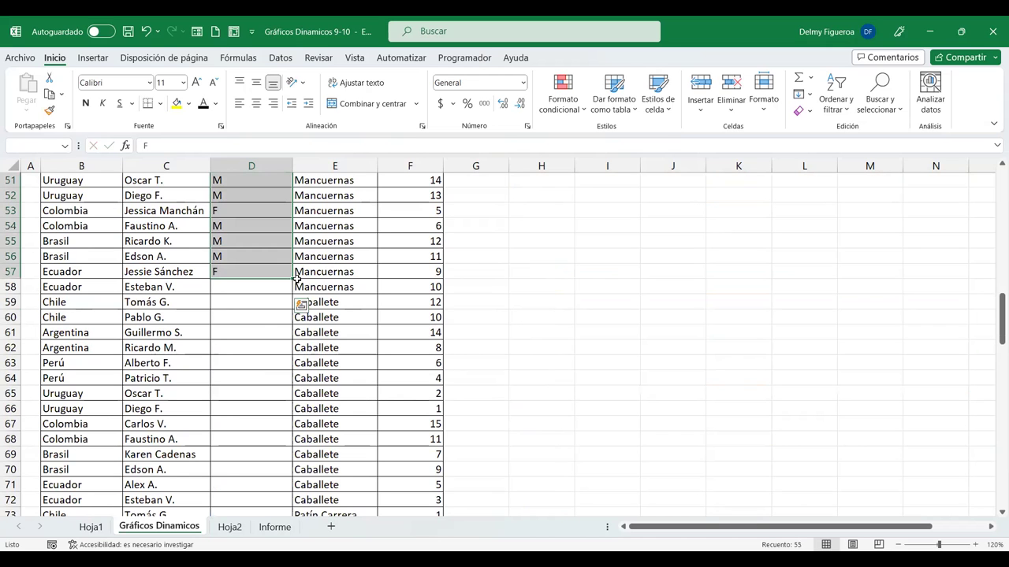
left_click_drag(293, 279, 294, 496)
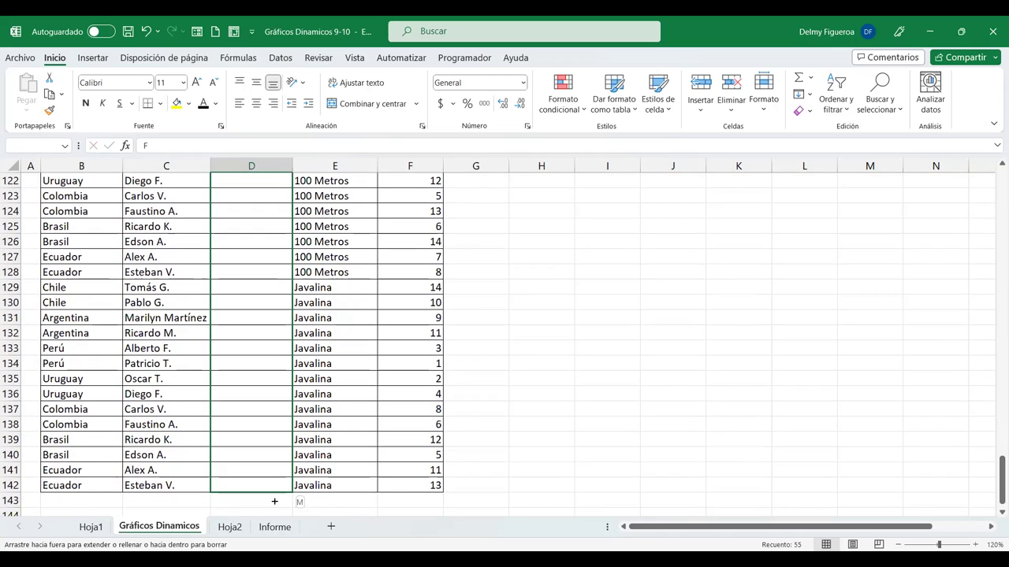
left_click_drag(274, 502, 273, 473)
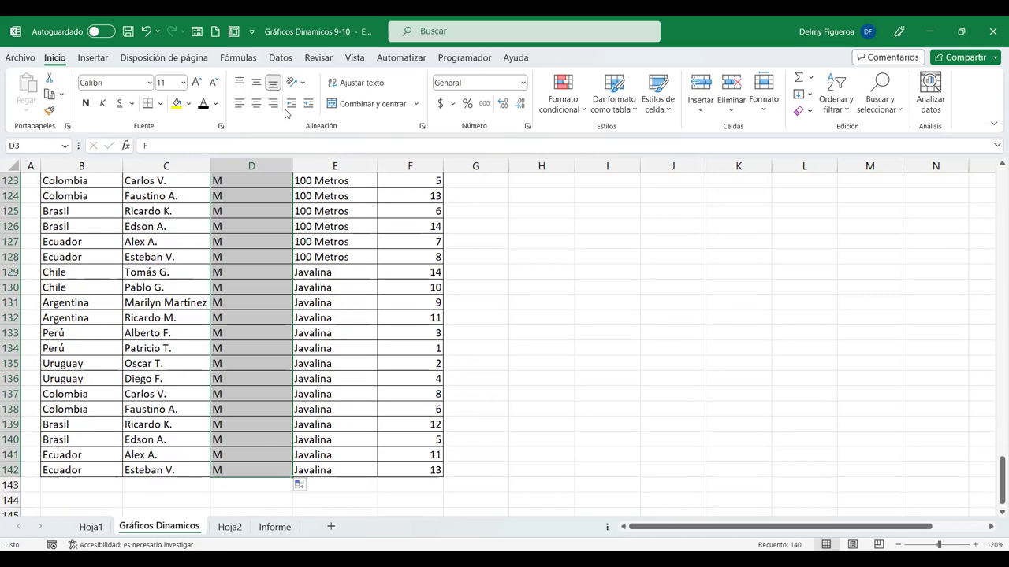
Centre the Género column values and return to the top of the table
left_click(257, 105)
key("ctrl+BackSpace")
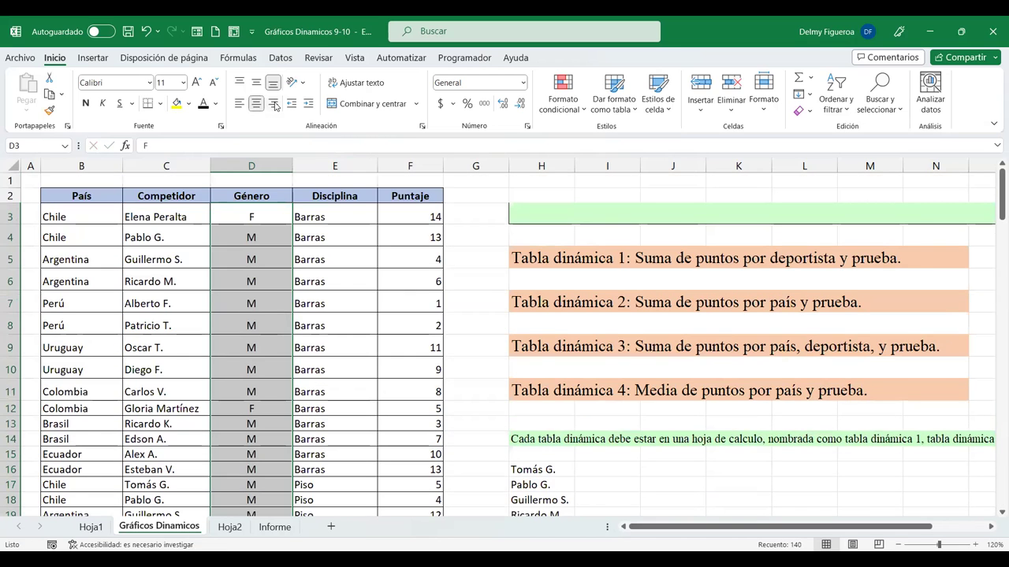
left_click(259, 207)
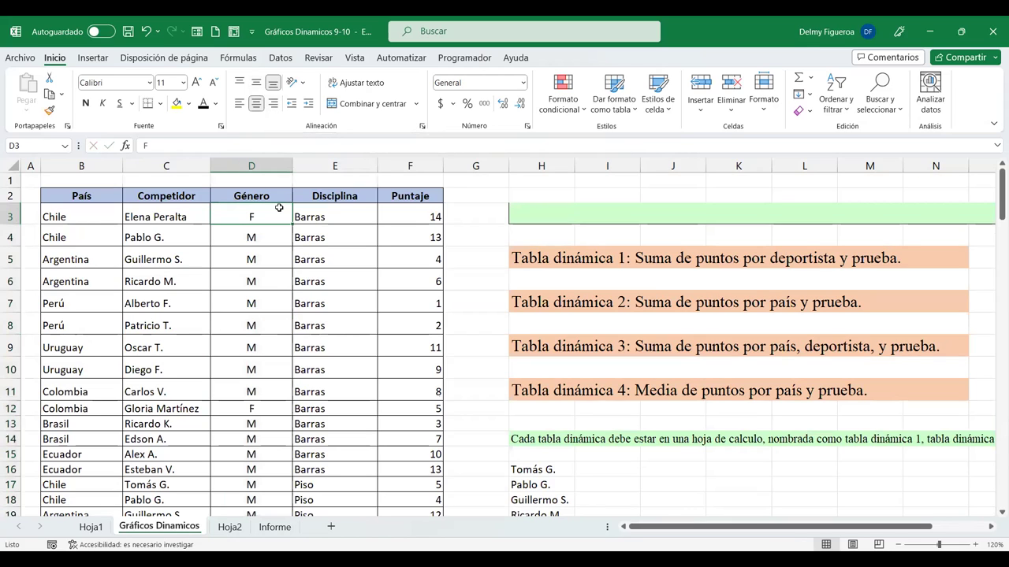
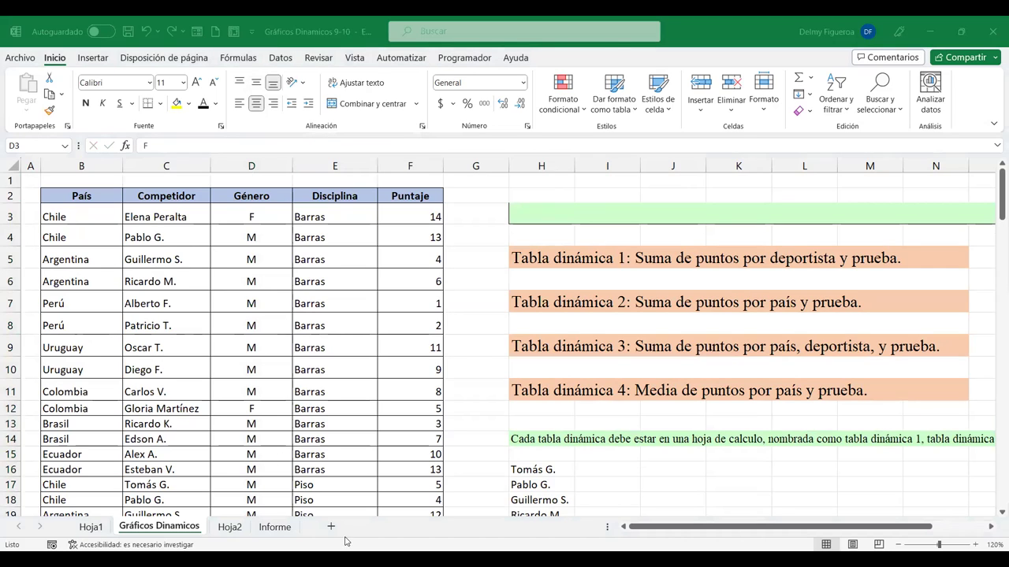
Insert a new pivot chart from the competition data on an existing sheet at Hoja1!$A$45
left_click(247, 214)
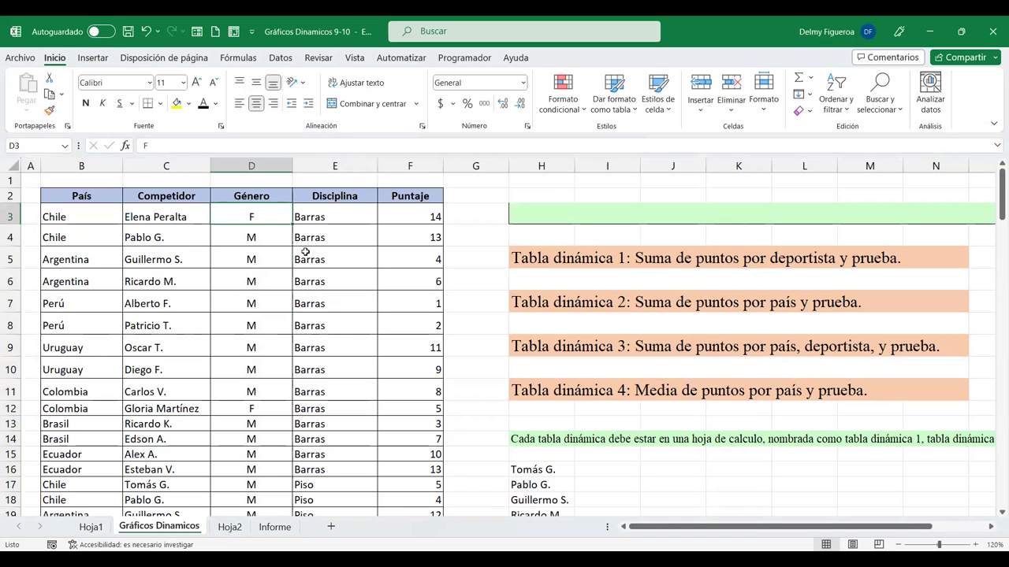
left_click(94, 59)
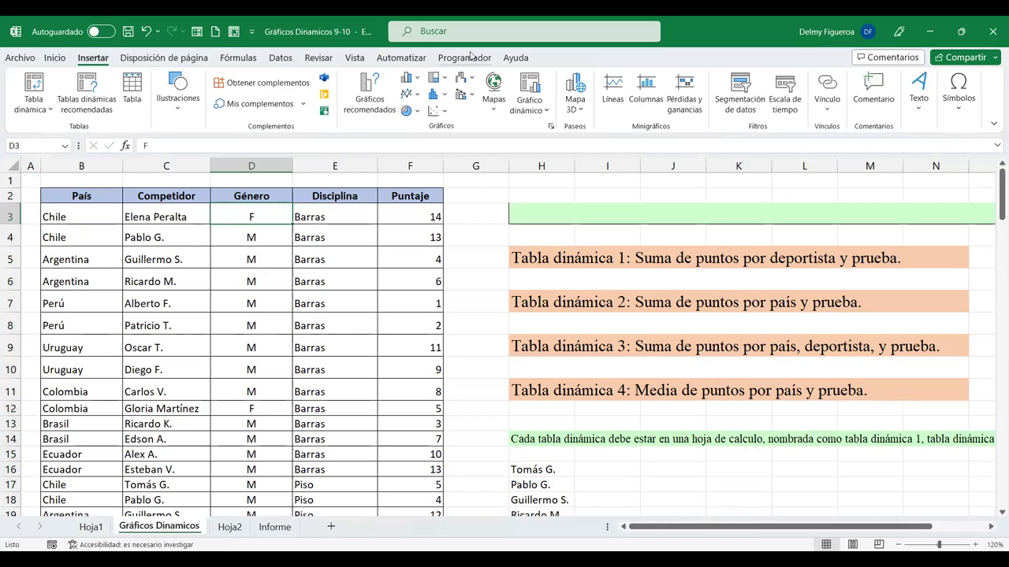
left_click(511, 117)
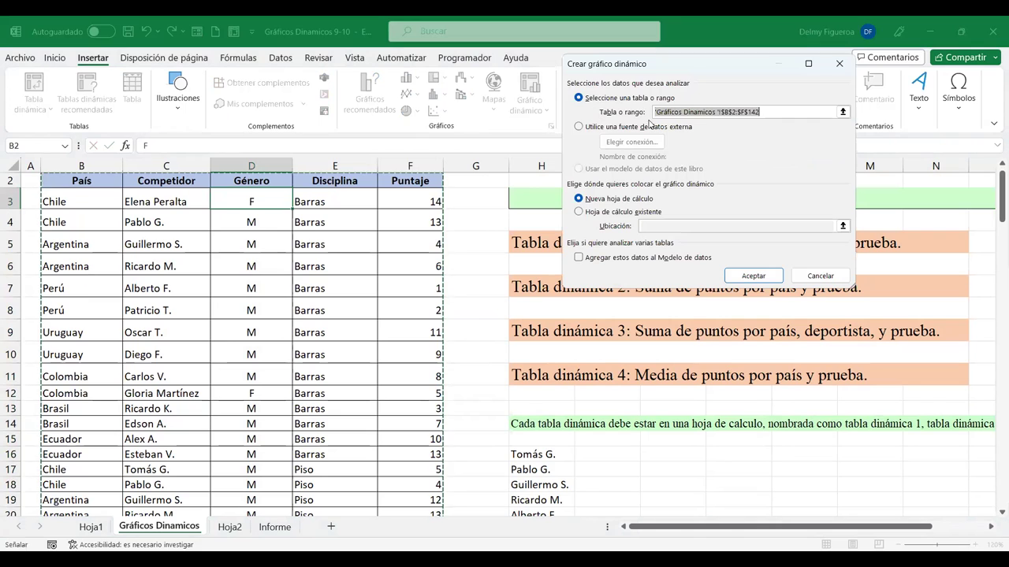
left_click(645, 211)
left_click(646, 226)
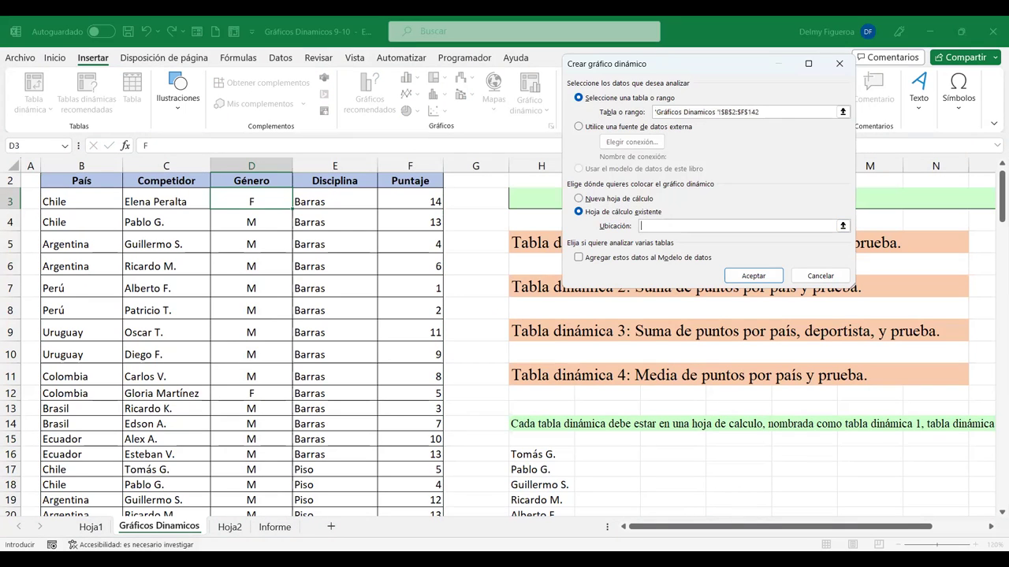
left_click(229, 527)
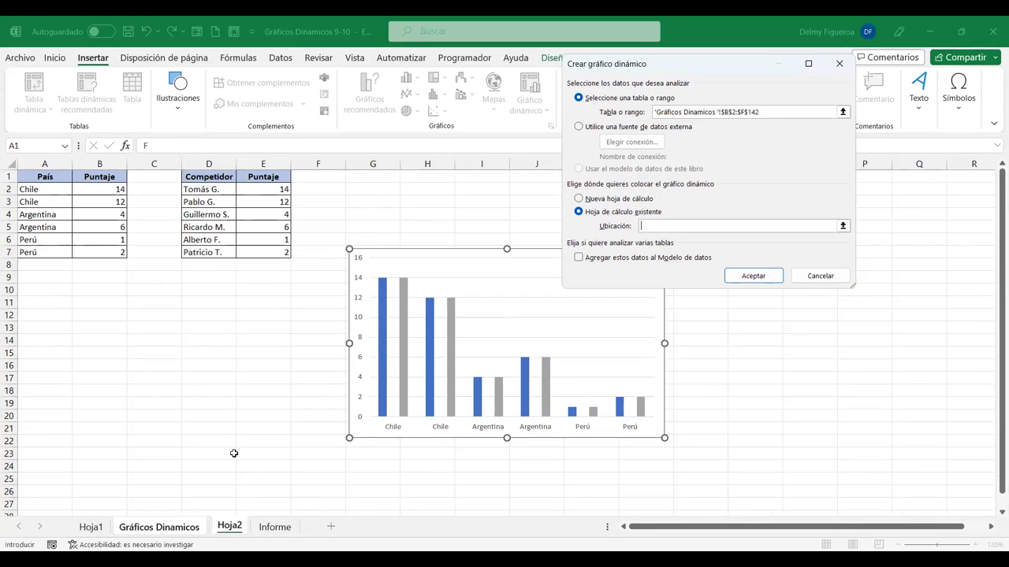
left_click(91, 527)
scroll(194, 411, "up", 1)
scroll(158, 394, "down", 2)
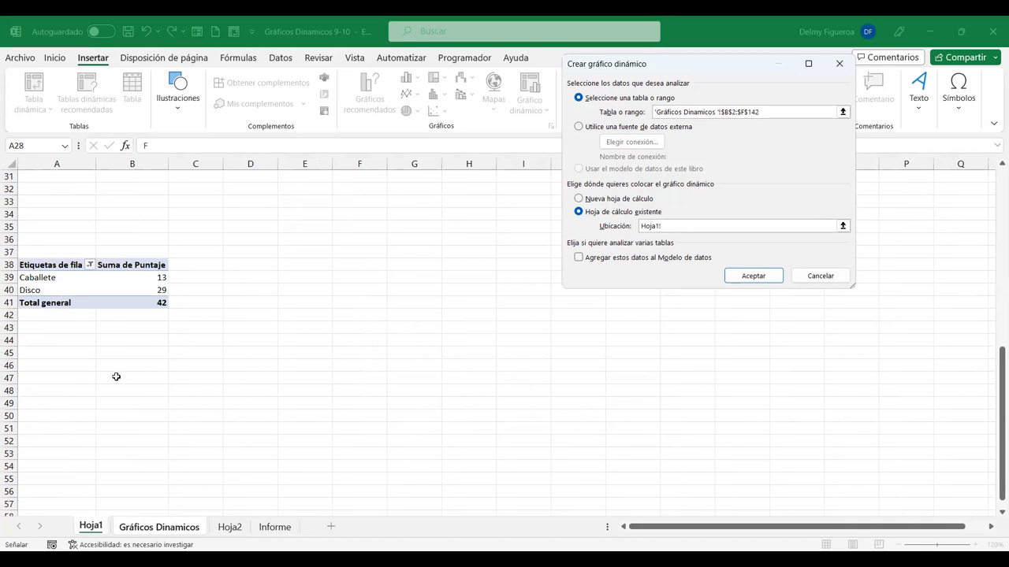
left_click(57, 353)
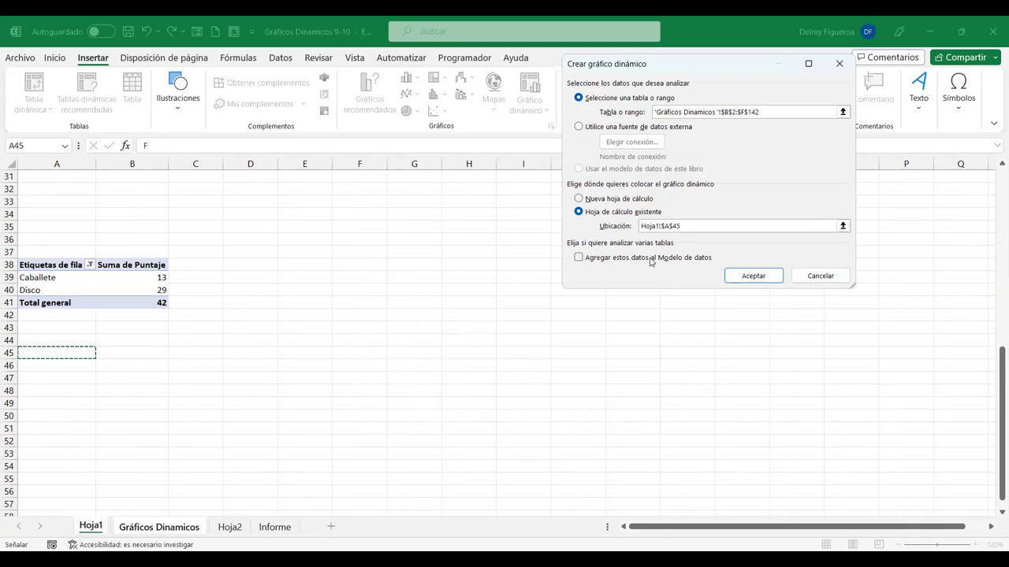
left_click(761, 275)
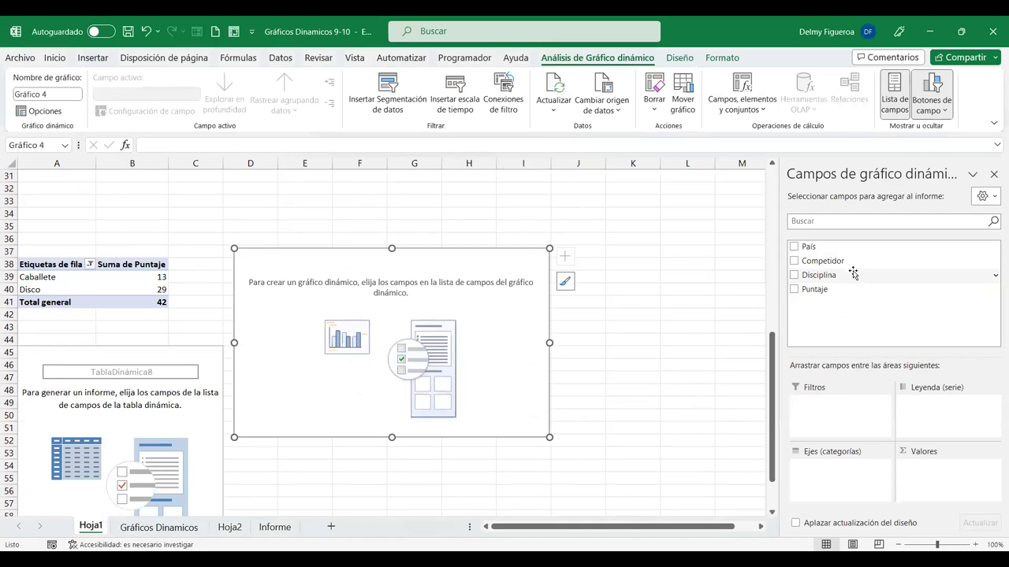
Refresh the data and chart total Puntaje by Género (F 92, M 972)
left_click(558, 85)
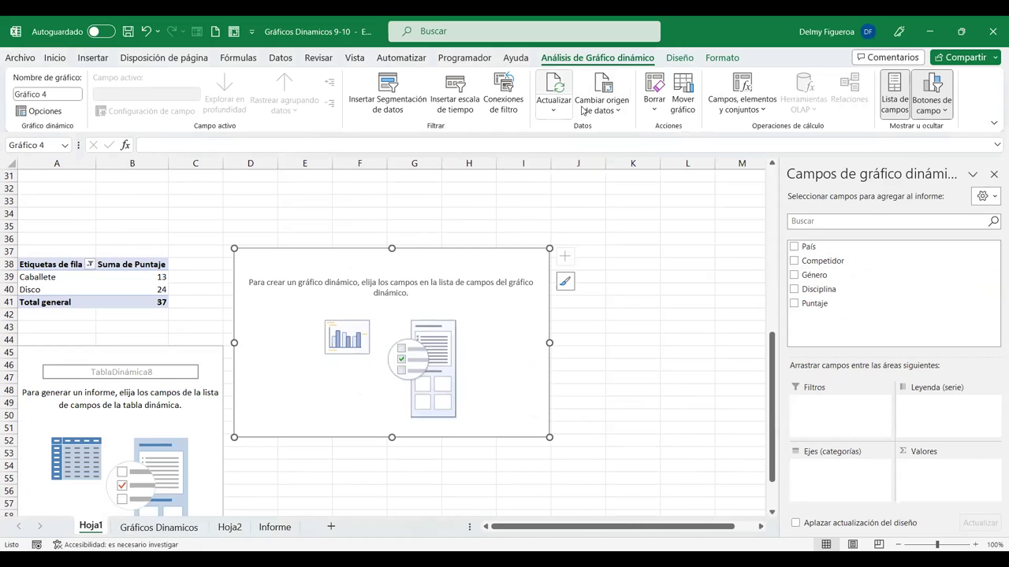
left_click(794, 303)
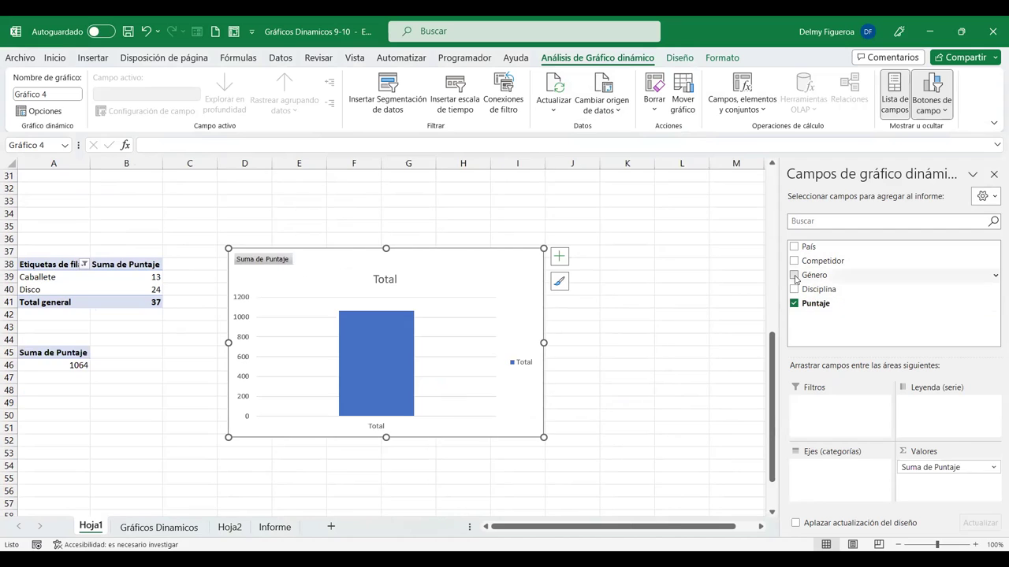
left_click(793, 275)
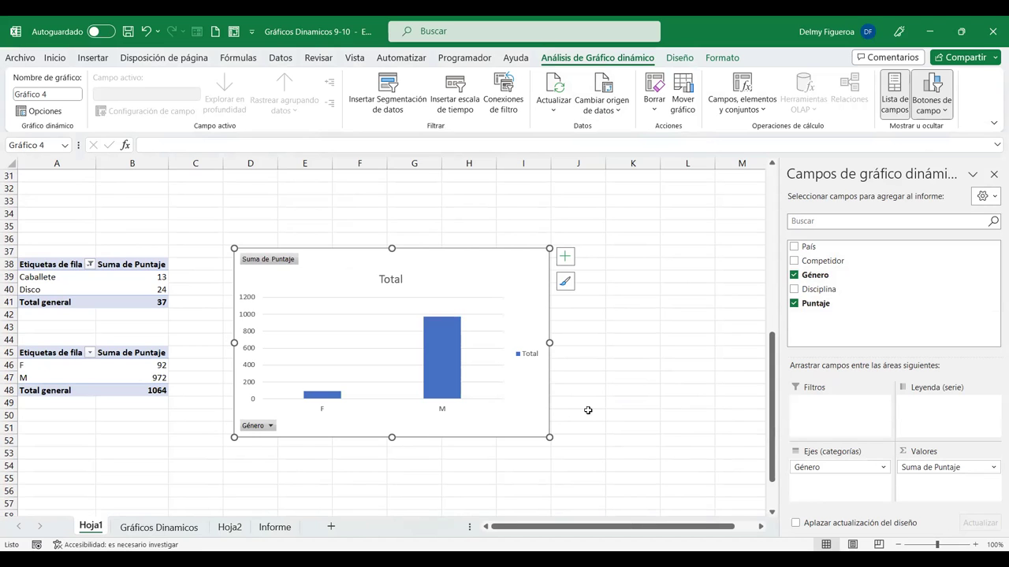
left_click(694, 306)
left_click(519, 266)
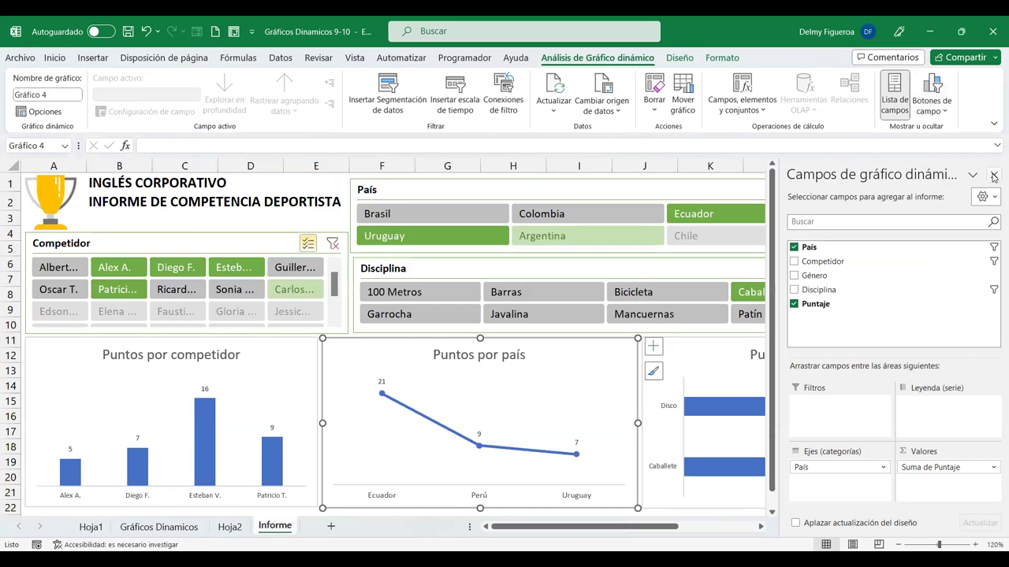
Paste the gender chart onto Informe at cell A23 and close the fields pane
scroll(83, 334, "down", 4)
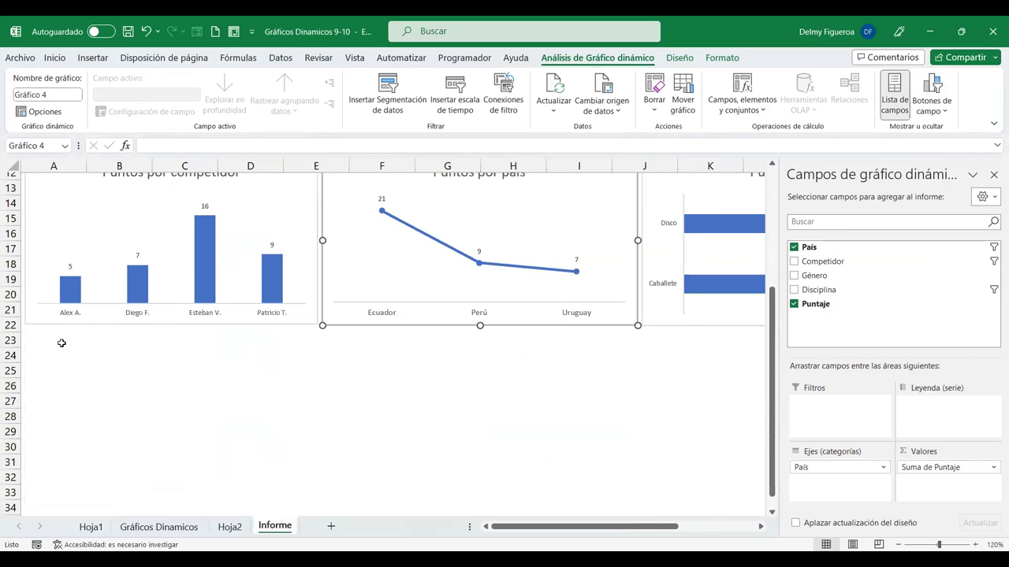
left_click(61, 342)
key("ctrl+v")
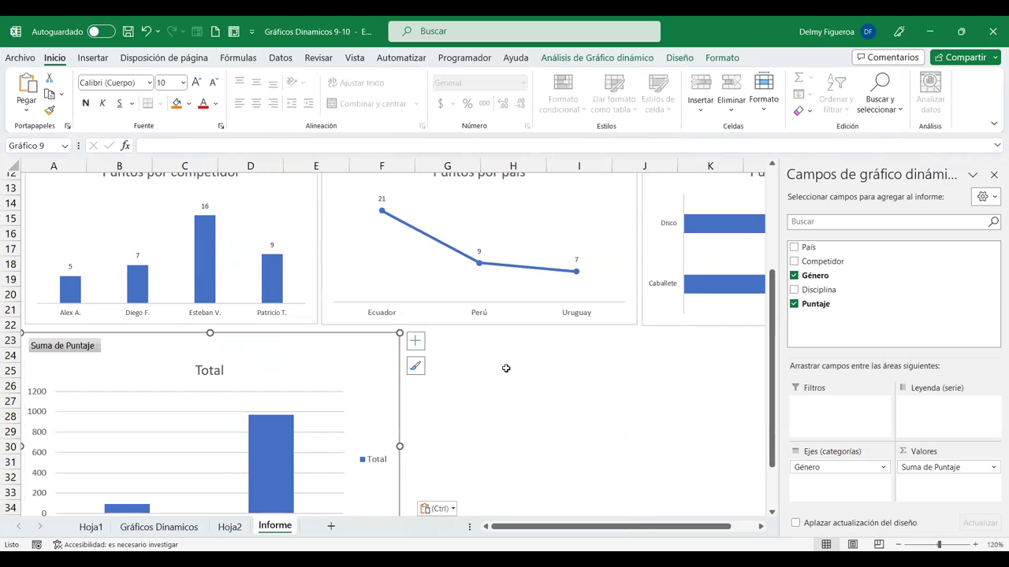
scroll(506, 368, "up", 4)
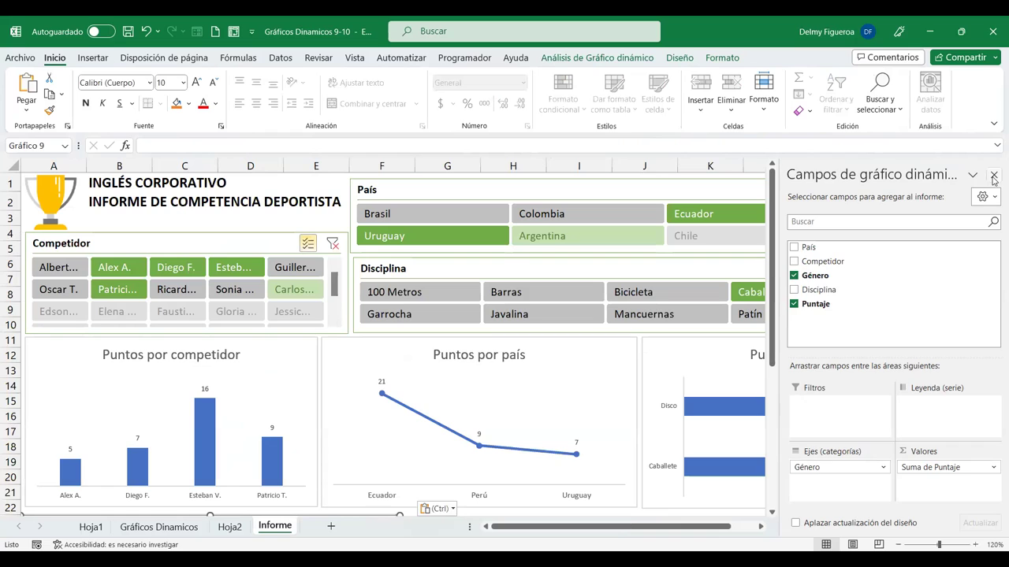
left_click(993, 176)
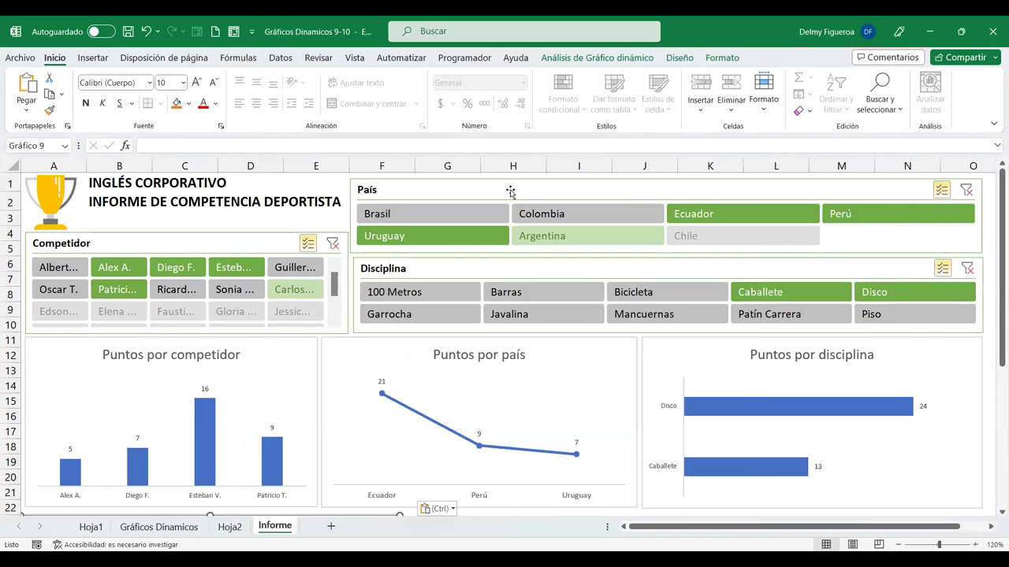
Set the País slicer button height to 0.5 cm and shorten the slicer box
left_click(511, 192)
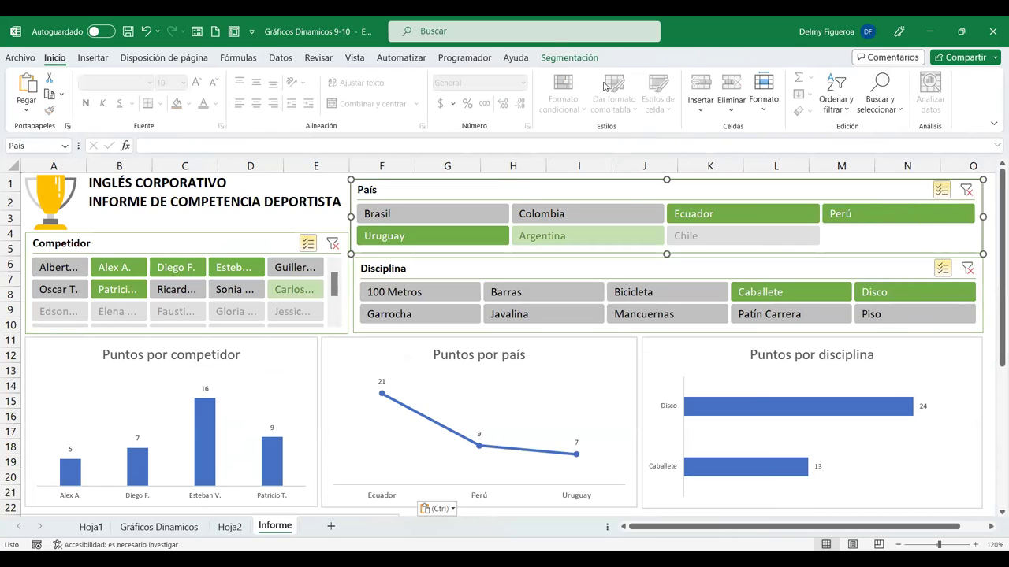
left_click(569, 58)
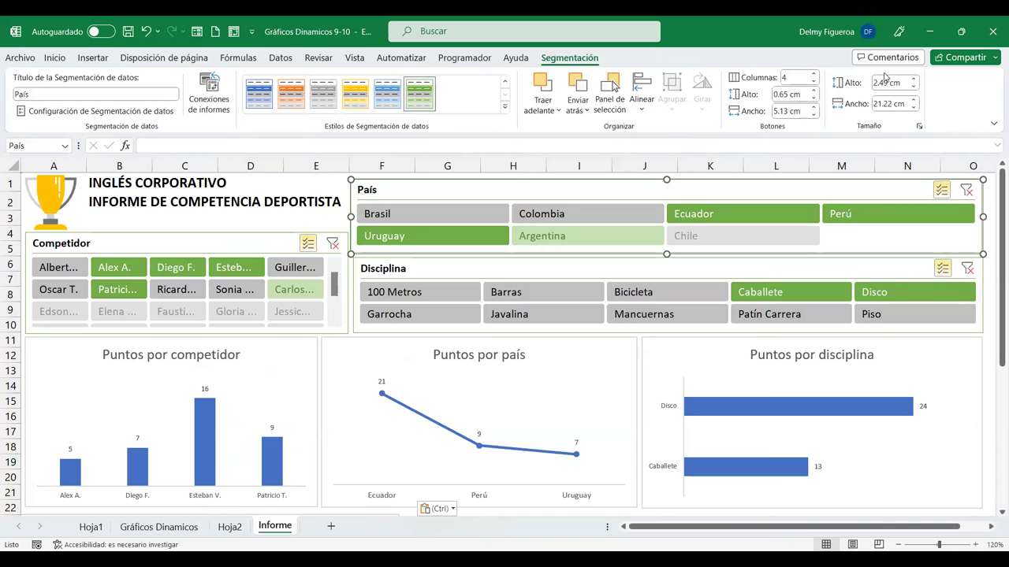
left_click(814, 100)
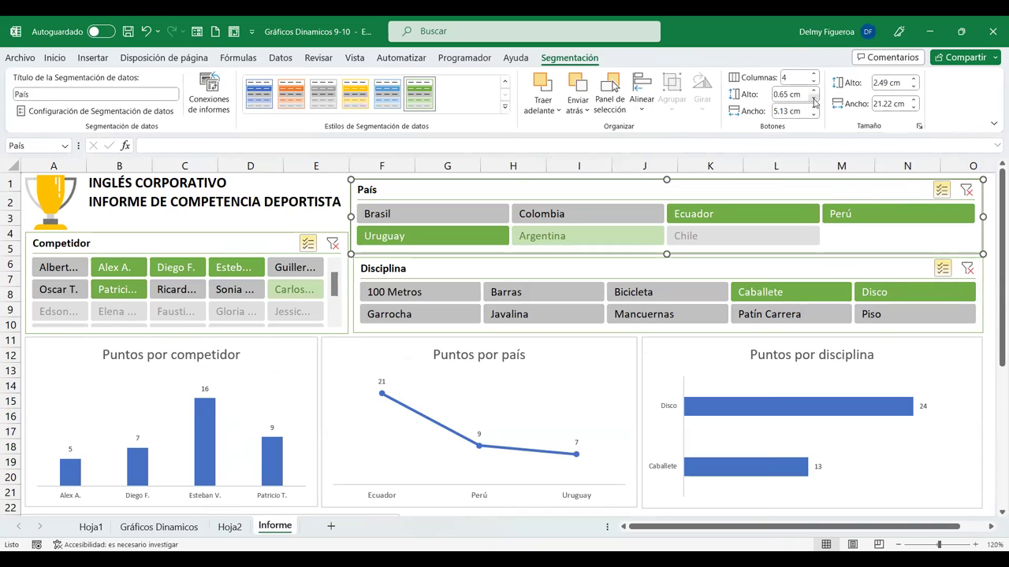
left_click(814, 100)
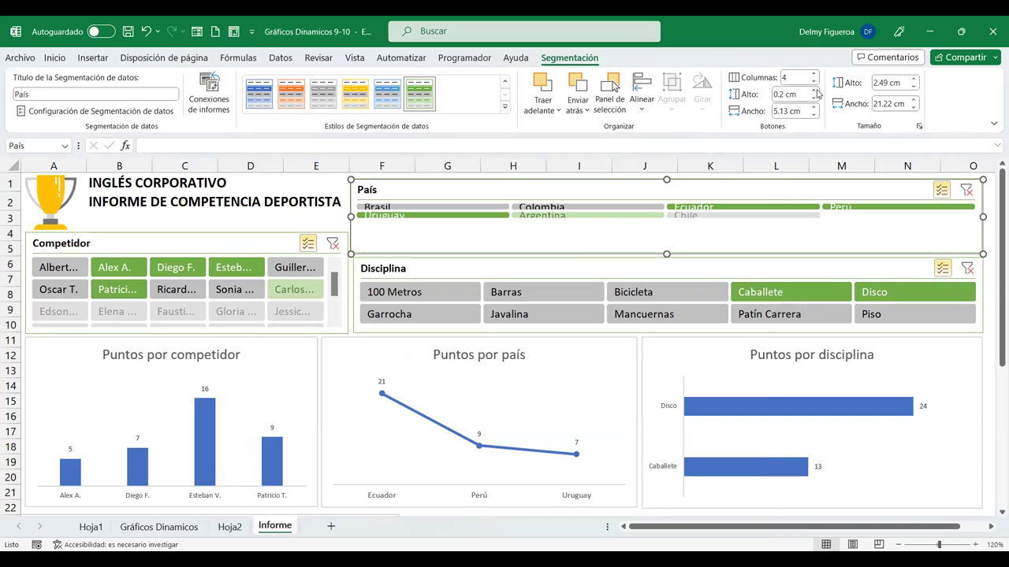
left_click(814, 90)
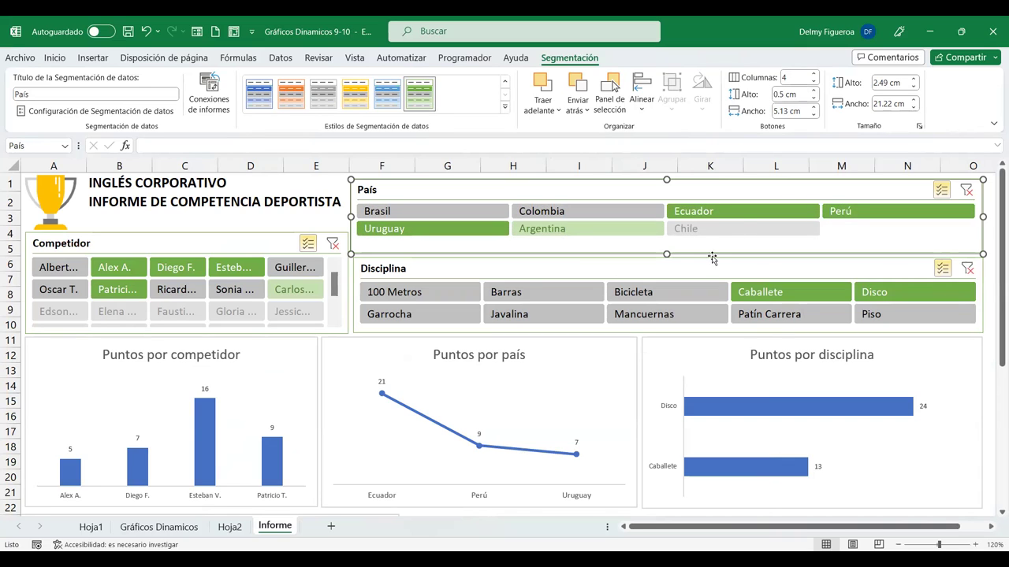
mouse_move(667, 252)
left_mouse_down()
mouse_move(666, 238)
mouse_move(658, 248)
left_mouse_up()
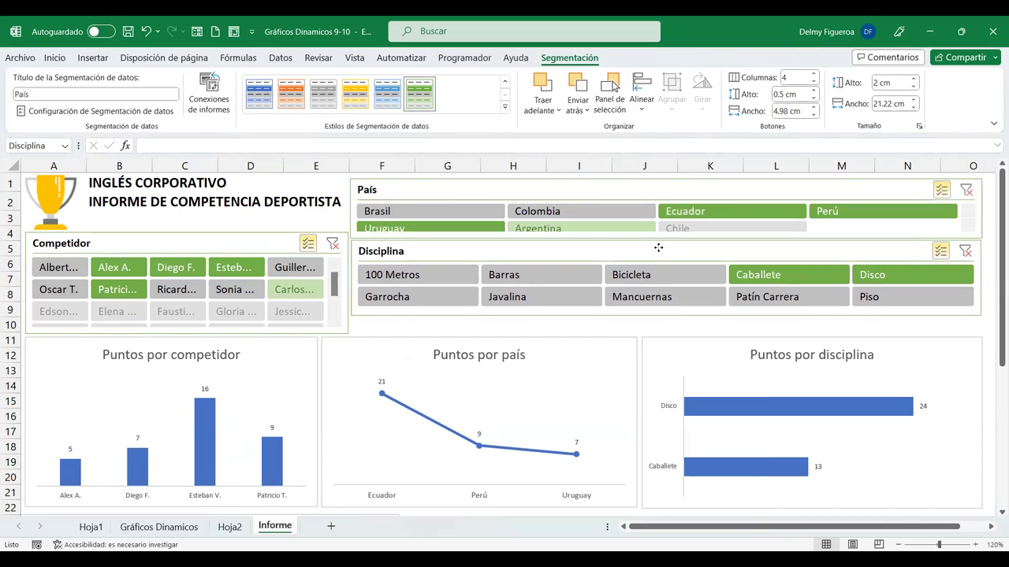
Move the Disciplina slicer under País, with 0.4 cm buttons and a shorter box
left_click_drag(658, 247, 658, 247)
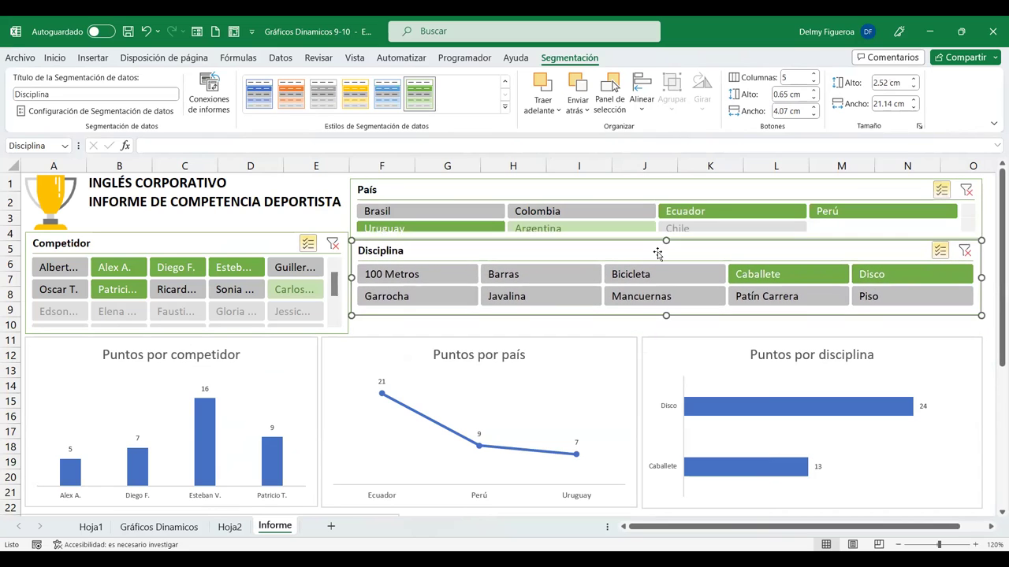
left_click(812, 100)
left_click(813, 100)
left_click(813, 100)
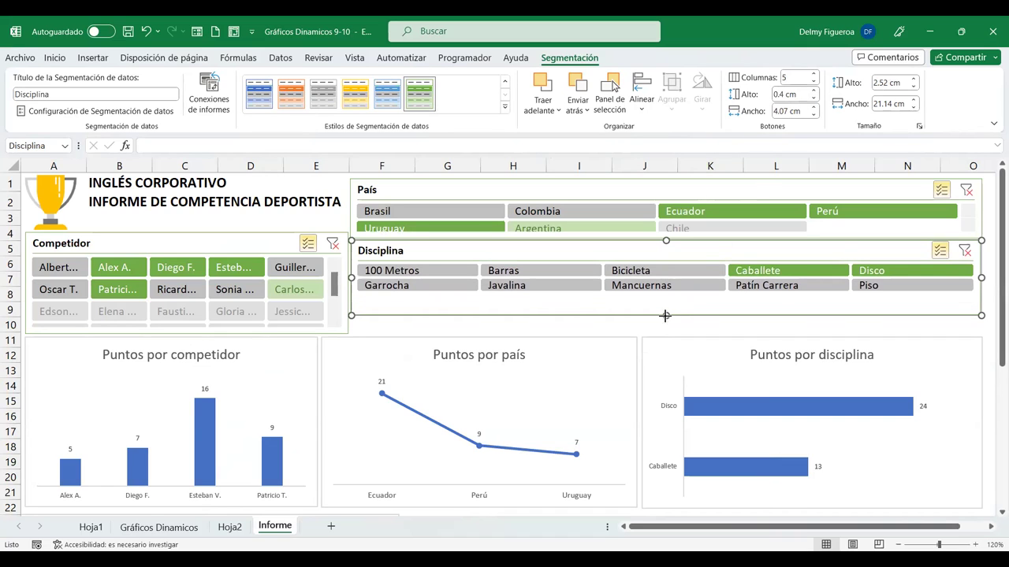
left_click_drag(665, 315, 666, 295)
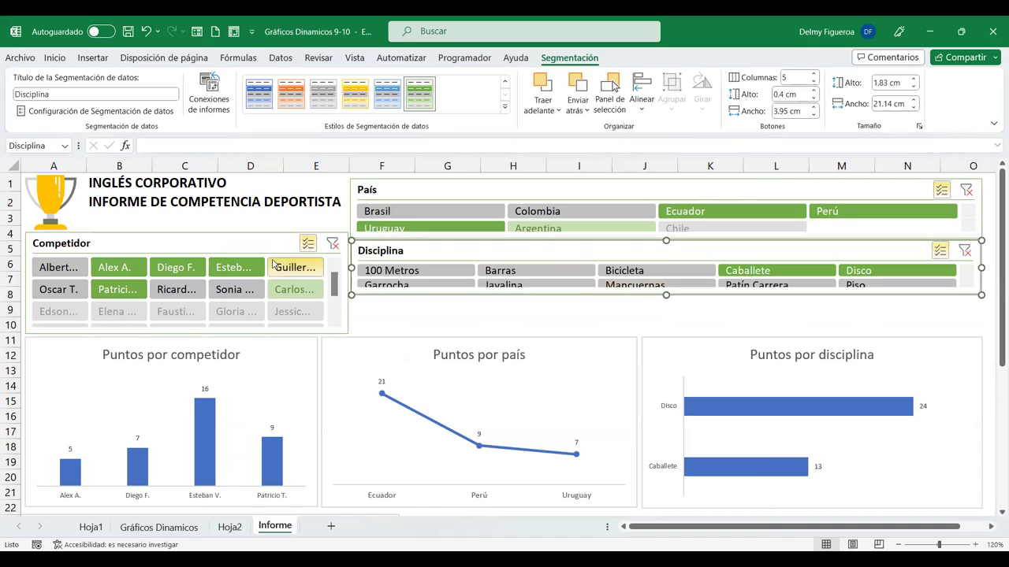
Make the Disciplina slicer slightly taller and the Puntos por competidor chart taller
left_click(252, 236)
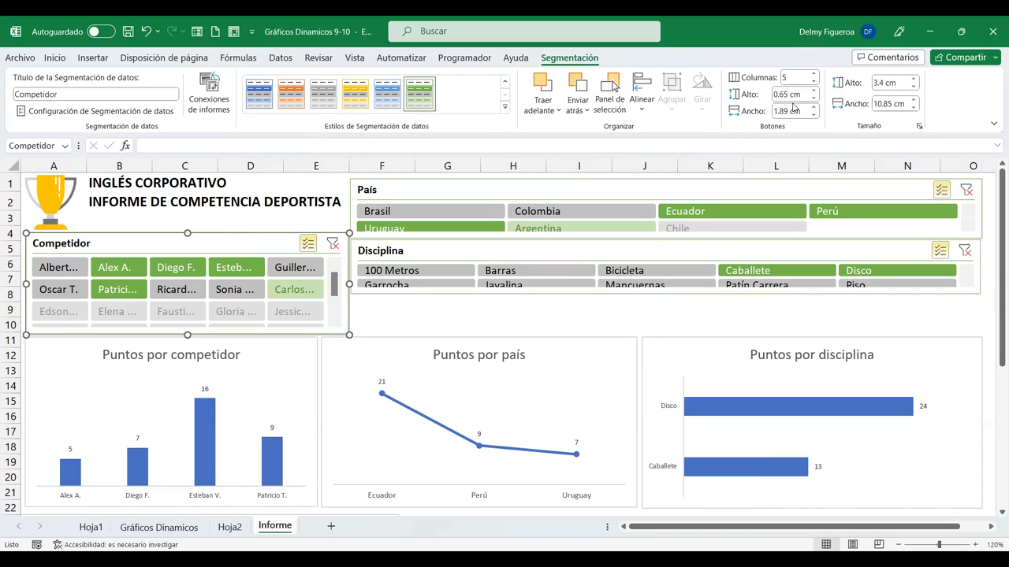
left_click(293, 360)
left_click(494, 257)
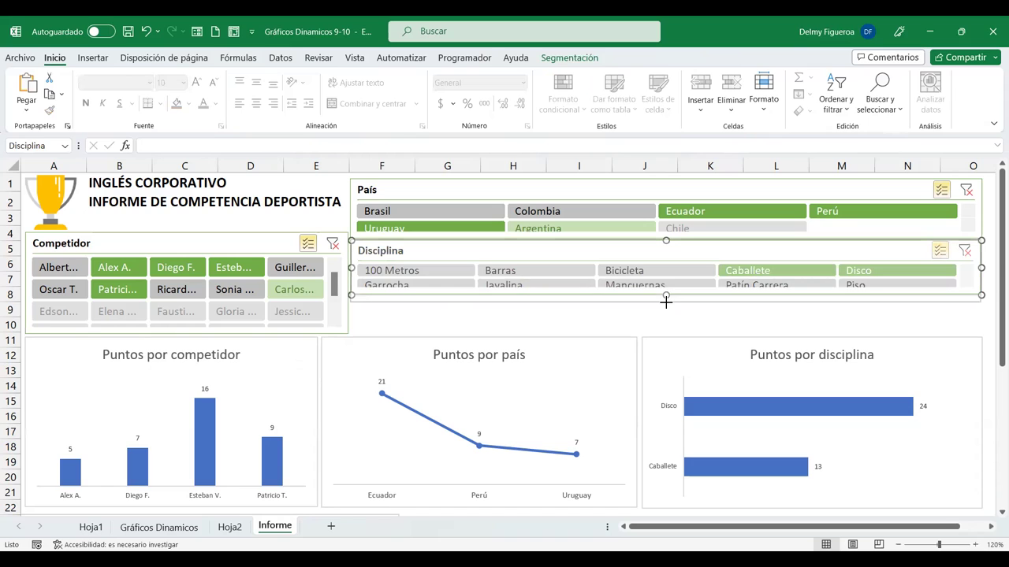
left_click_drag(665, 300, 666, 303)
mouse_move(299, 491)
left_mouse_down()
mouse_move(264, 462)
mouse_move(263, 508)
left_mouse_up()
Shift the Puntos por país and Puntos por disciplina charts left and narrow país and Total
left_click_drag(359, 353, 306, 353)
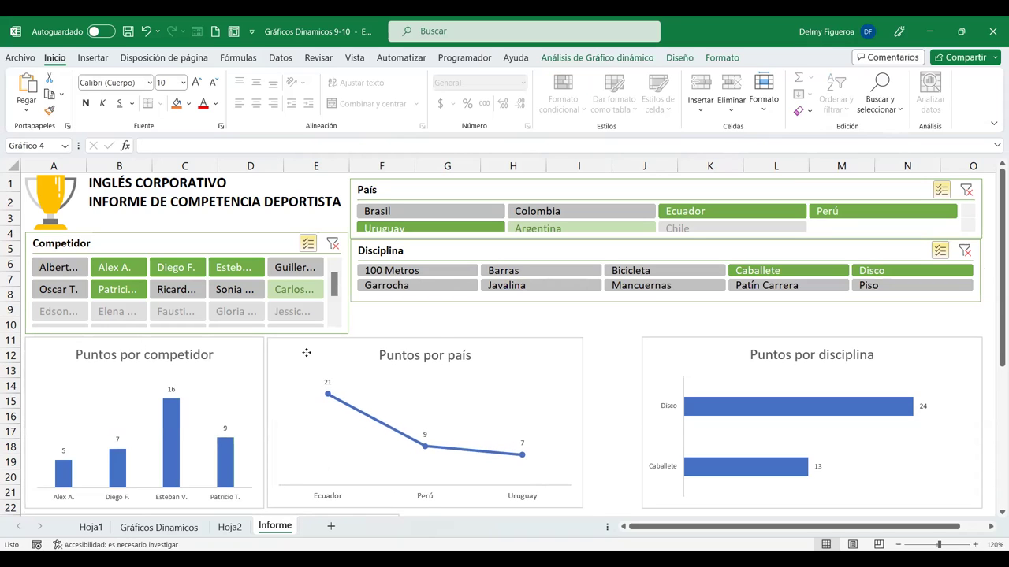
left_click_drag(583, 509, 522, 508)
left_click_drag(663, 347, 548, 344)
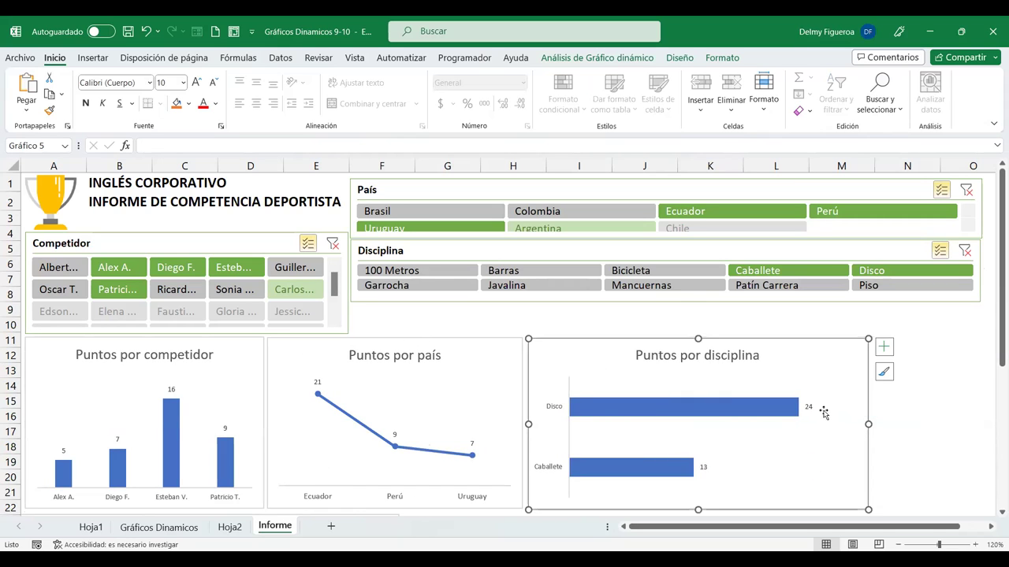
left_click_drag(868, 423, 736, 420)
left_click(775, 402)
Place the Total chart beside Puntos por disciplina at the same height as the others
scroll(202, 367, "down", 4)
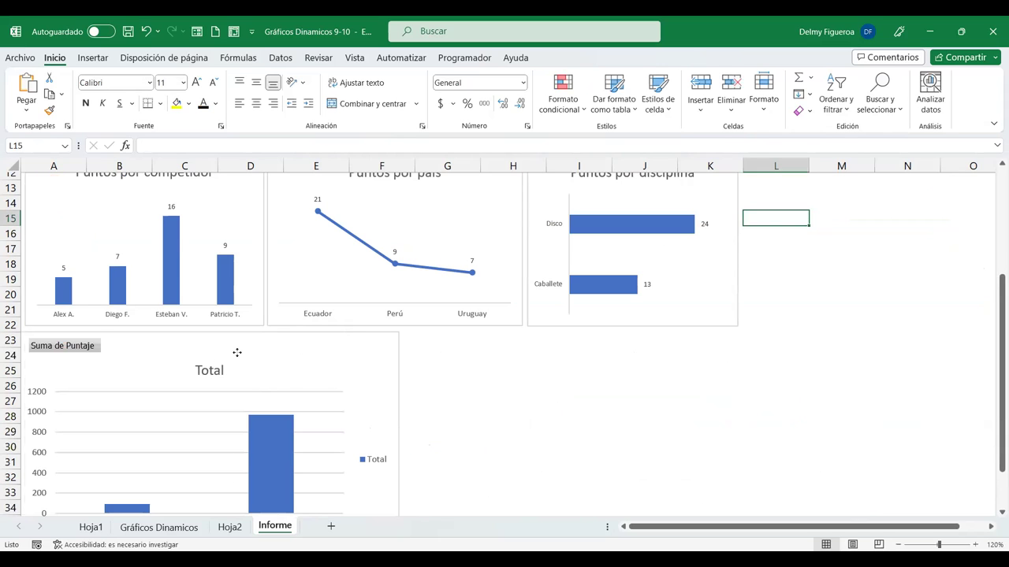
left_click_drag(236, 352, 864, 258)
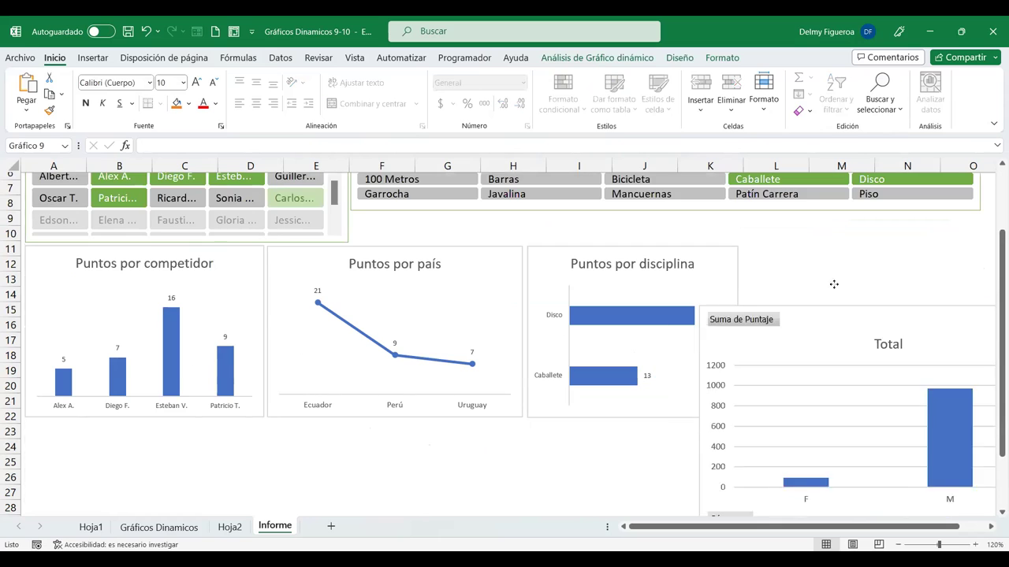
left_click_drag(864, 257, 867, 292)
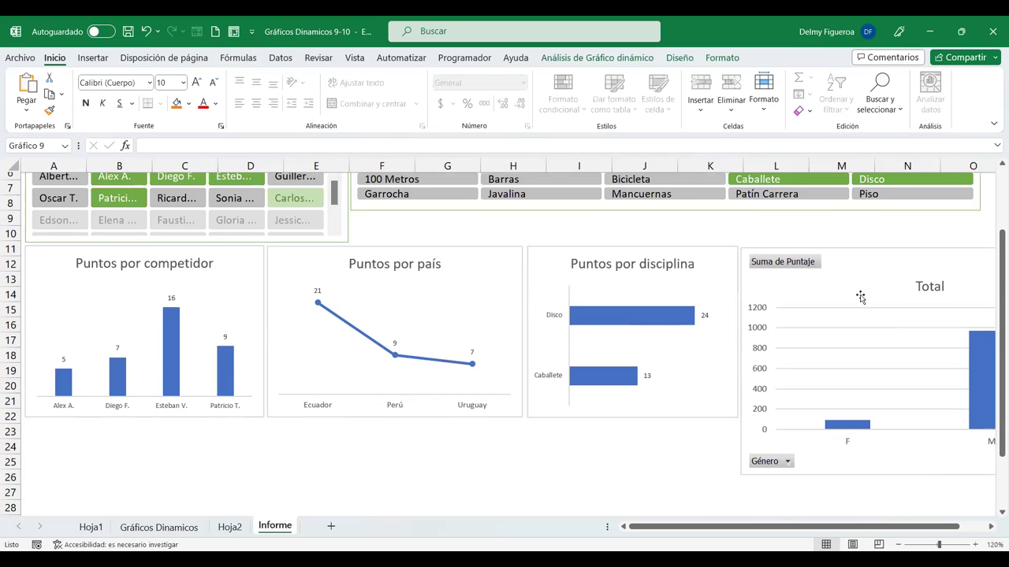
left_click_drag(741, 476, 856, 360)
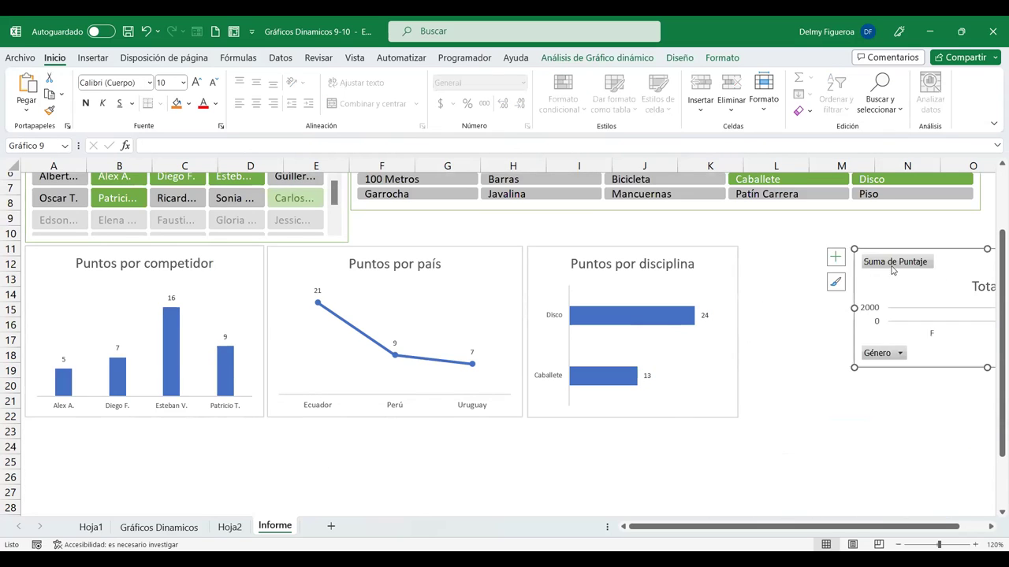
left_click_drag(952, 266, 840, 264)
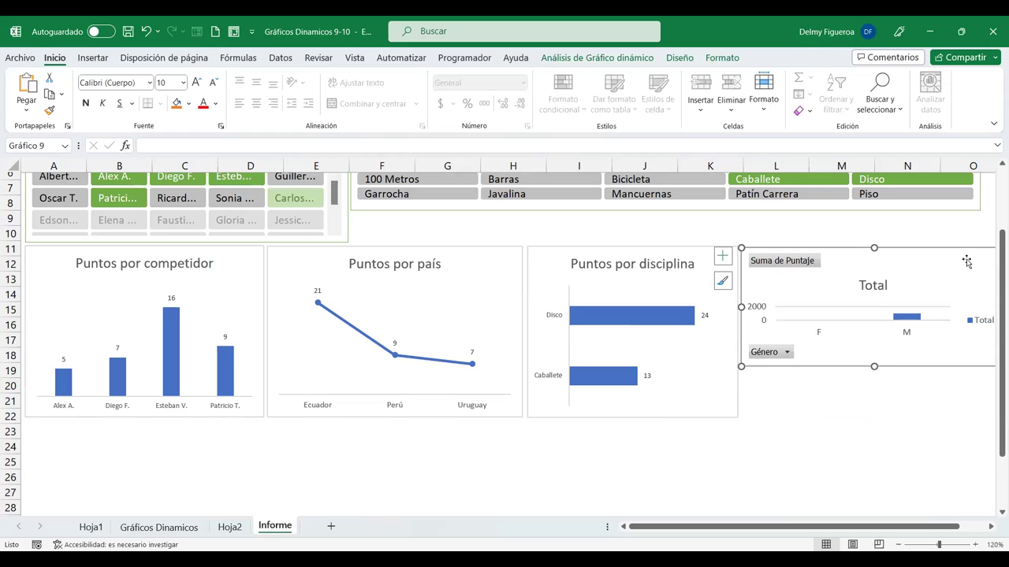
left_click_drag(966, 260, 898, 377)
left_click_drag(931, 423, 893, 419)
left_click_drag(816, 376, 885, 257)
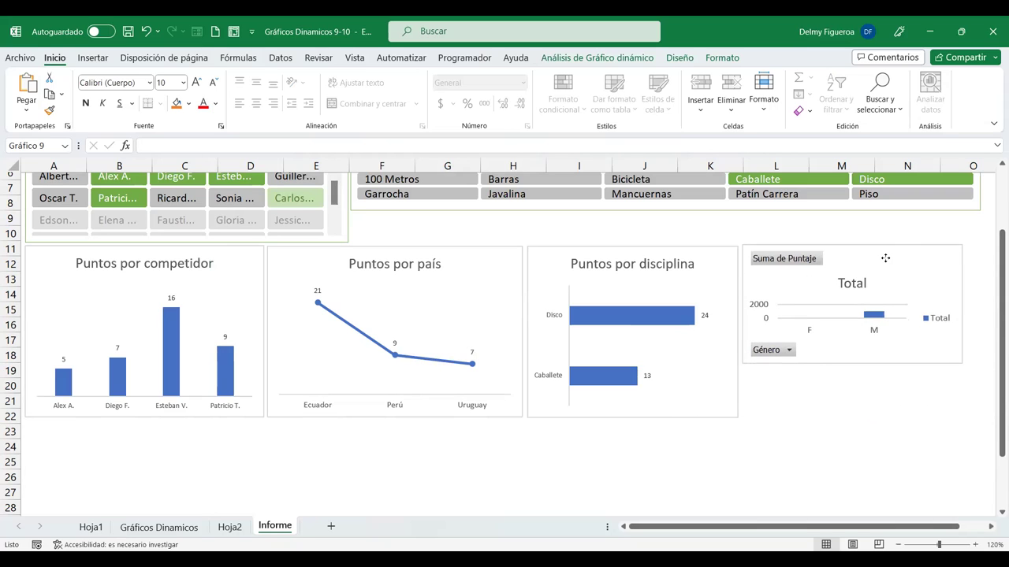
key("ctrl+z")
left_click_drag(865, 329, 864, 330)
left_click_drag(851, 367, 843, 418)
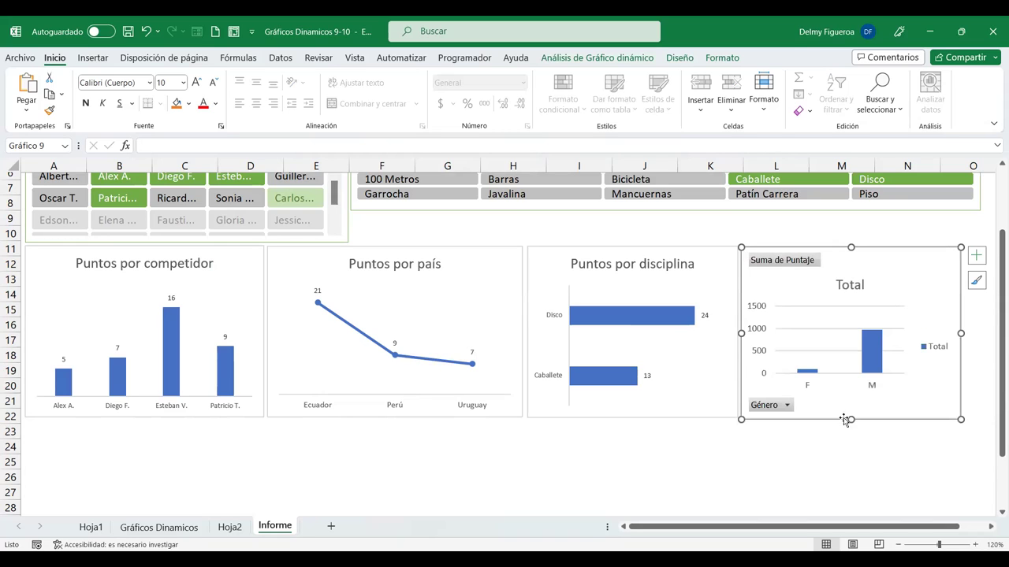
Change the gender Total chart's type to Circular (pie)
right_click(884, 299)
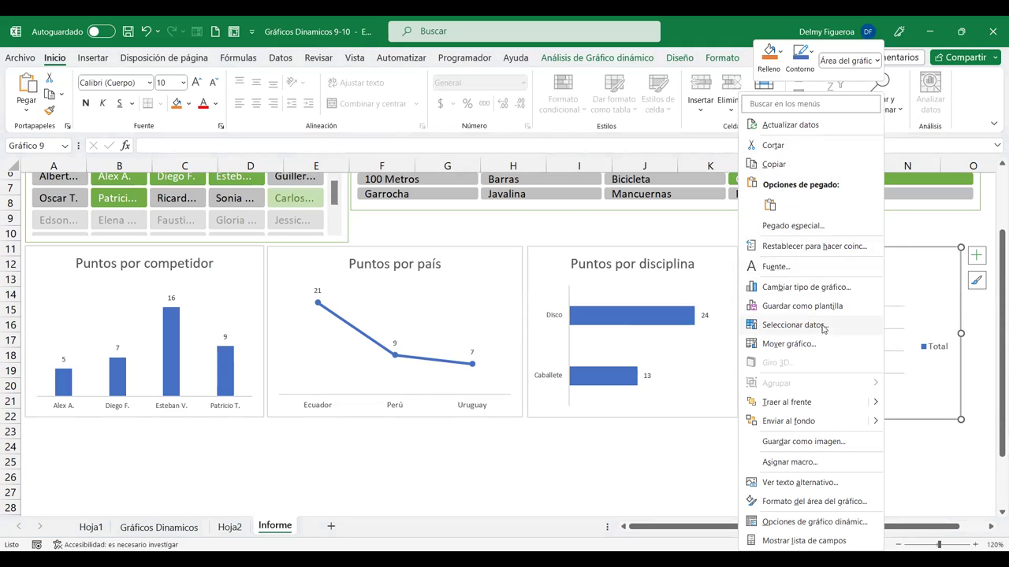
left_click(815, 285)
left_click(344, 202)
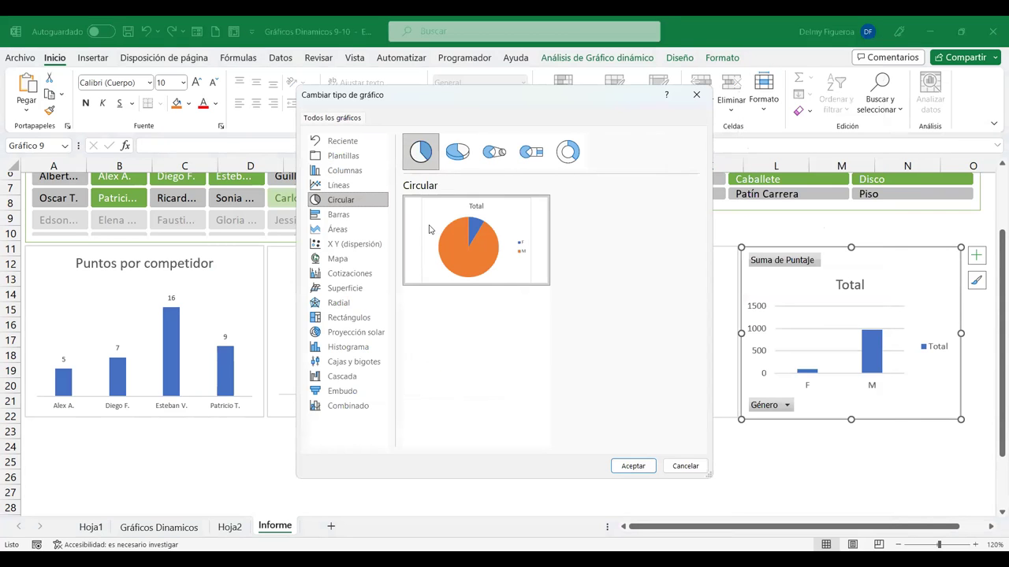
left_click(632, 466)
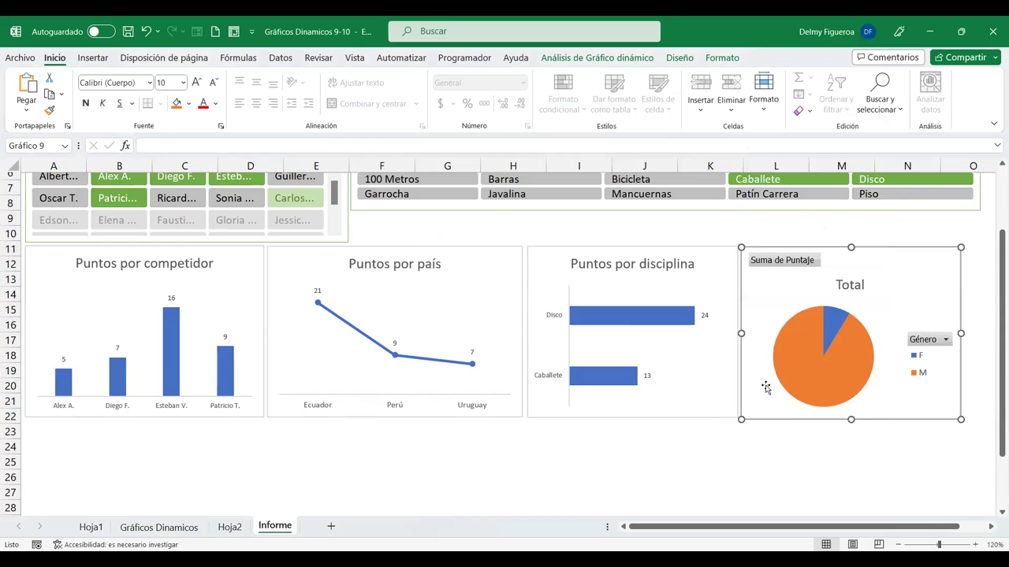
scroll(424, 325, "up", 2)
left_click(381, 308)
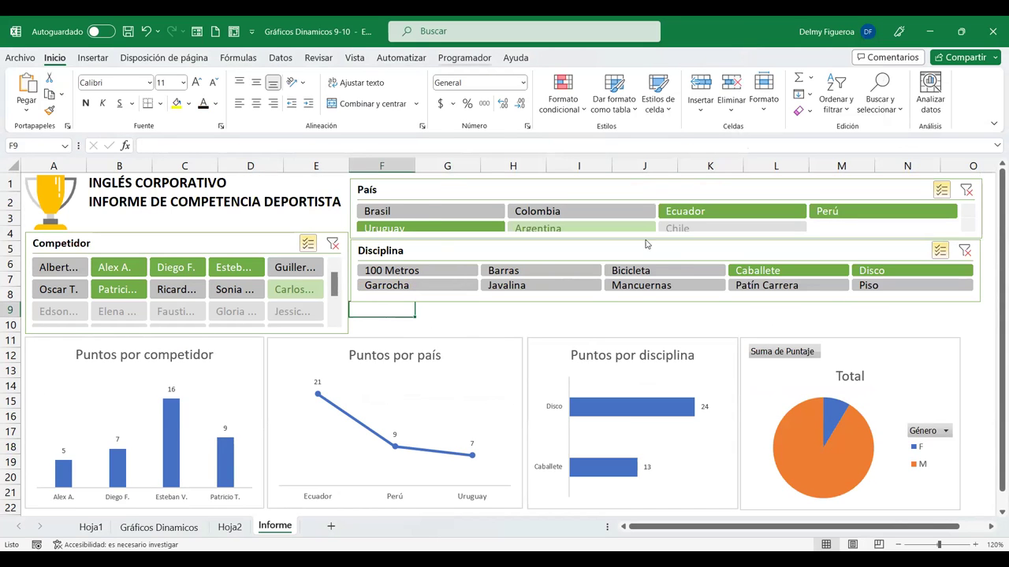
Insert a Género slicer for the pie chart with its buttons in 2 columns
left_click(858, 348)
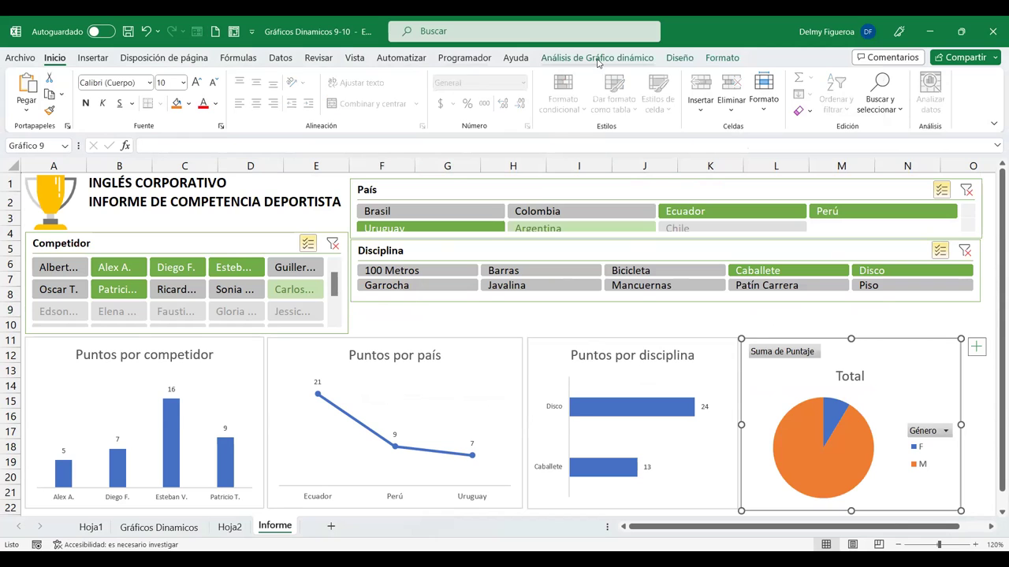
left_click(603, 58)
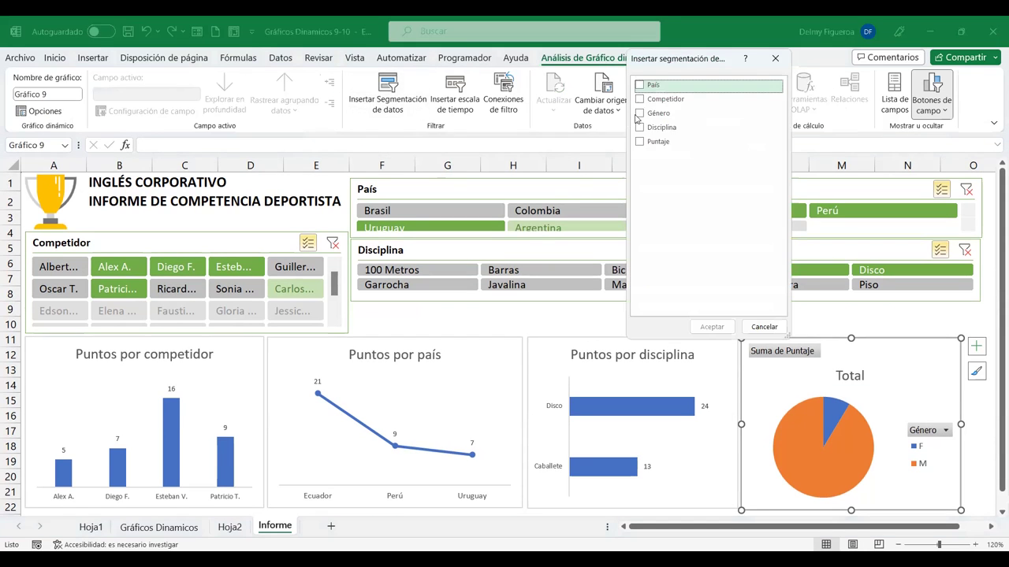
left_click(639, 114)
left_click(711, 326)
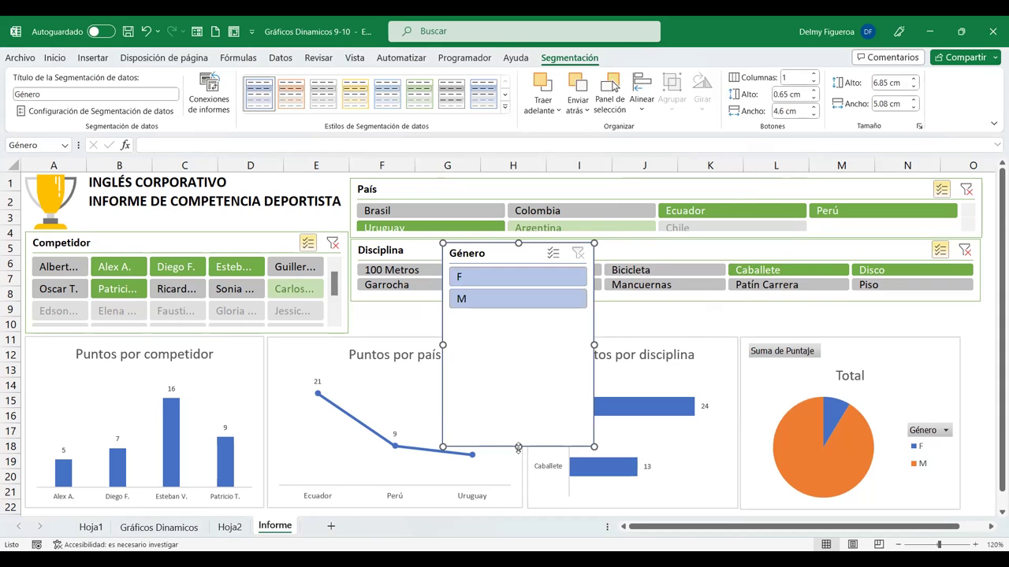
left_click_drag(518, 447, 520, 313)
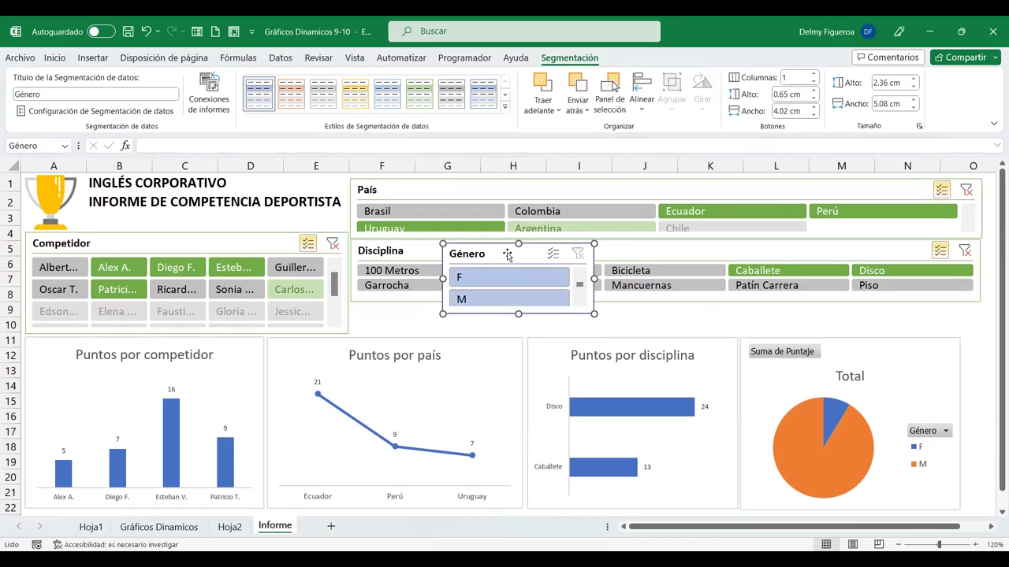
left_click(813, 74)
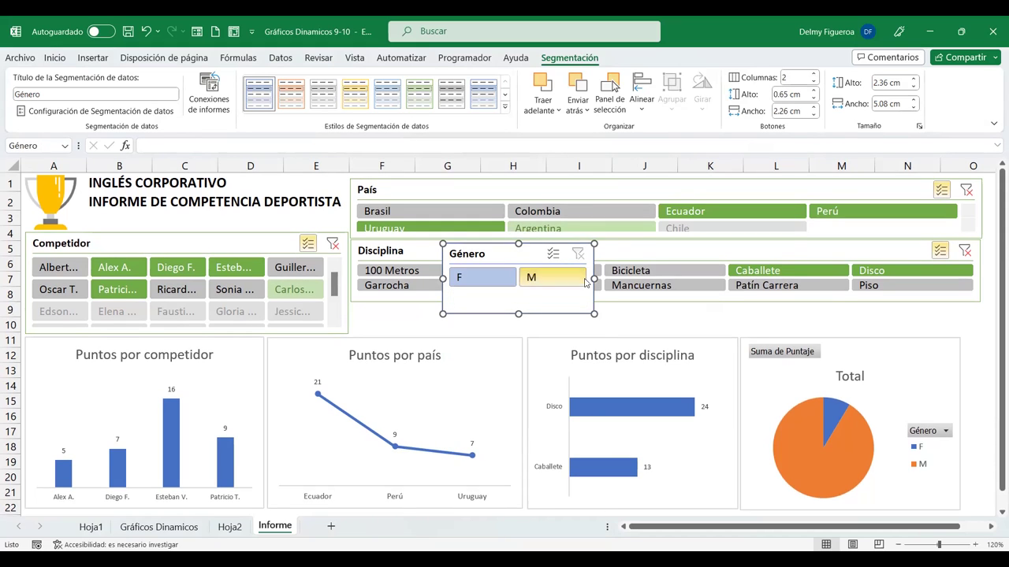
Shrink the Género slicer to 0.3 cm buttons and move it under Disciplina
left_click_drag(522, 315, 520, 293)
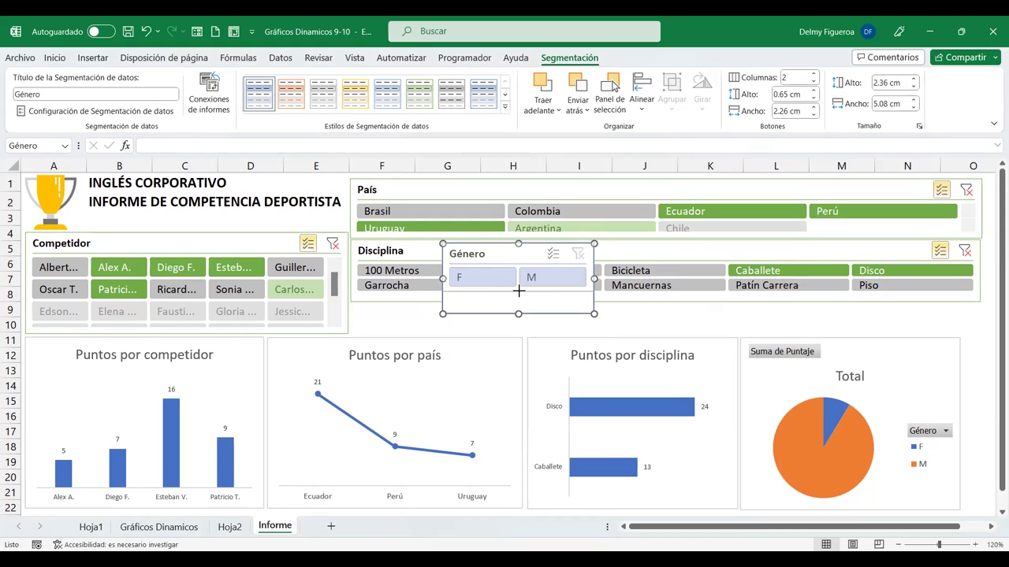
left_click_drag(512, 255, 422, 301)
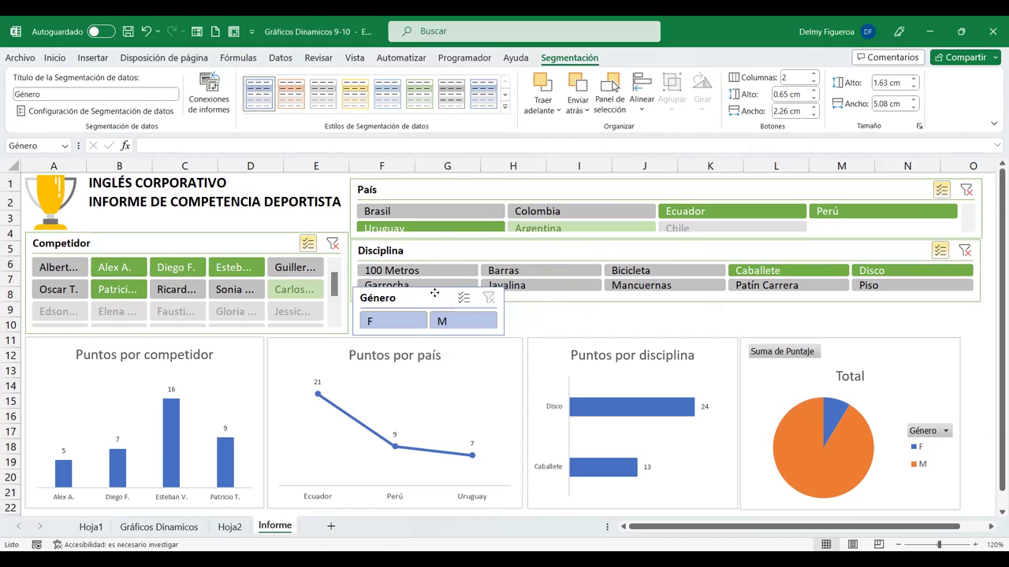
left_click(813, 98)
left_click(813, 98)
left_click_drag(428, 336, 439, 315)
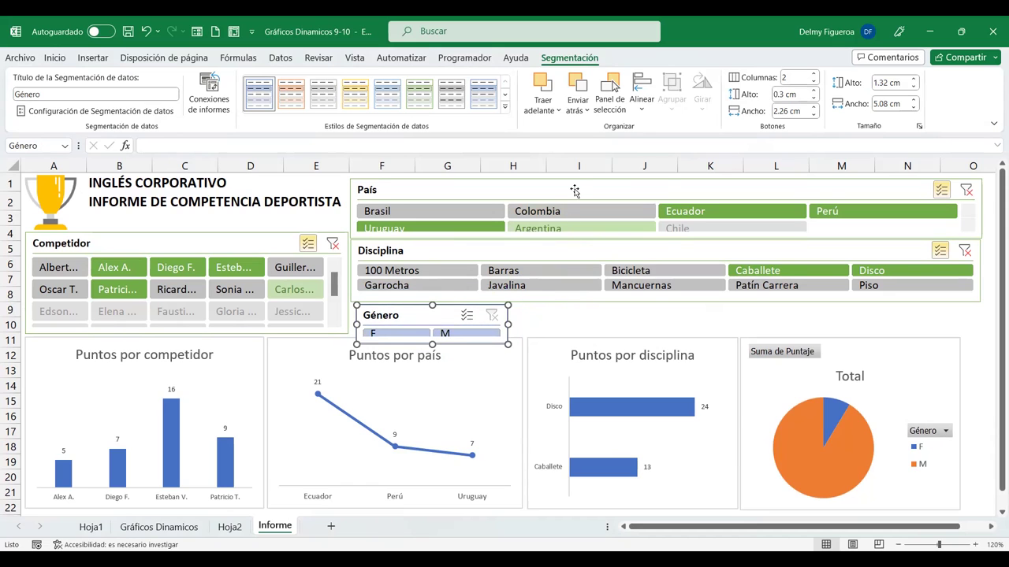
Align the País, Disciplina and Género slicers in one column
left_click_drag(575, 188, 572, 183)
left_click_drag(562, 252, 561, 247)
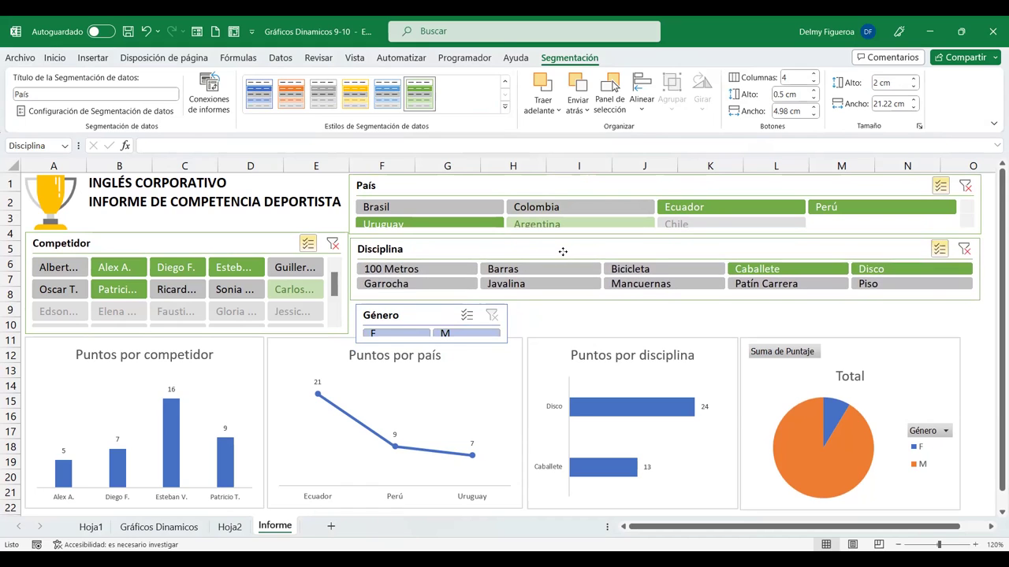
left_click(465, 316)
left_click_drag(435, 315, 430, 310)
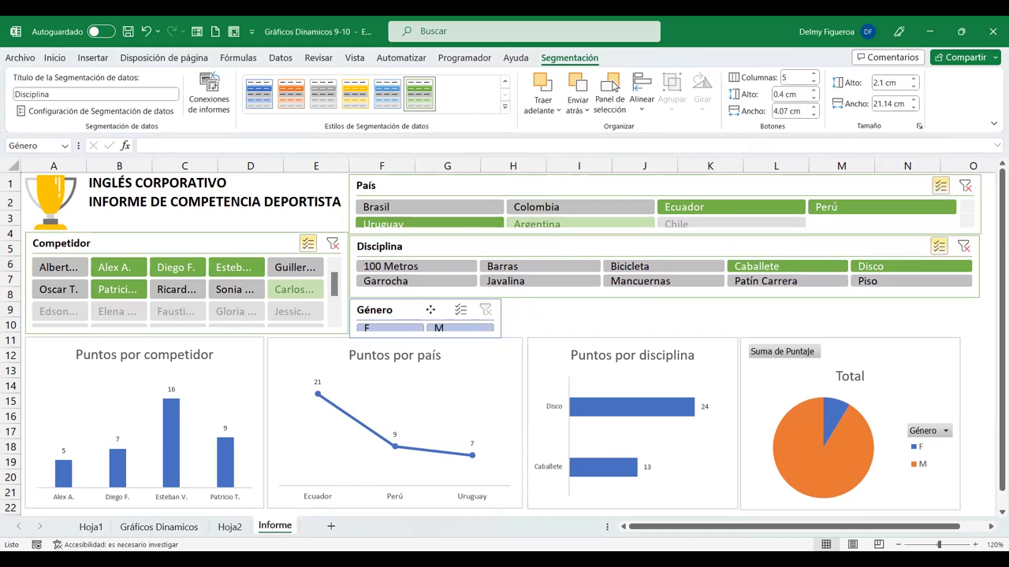
left_click_drag(430, 309, 432, 310)
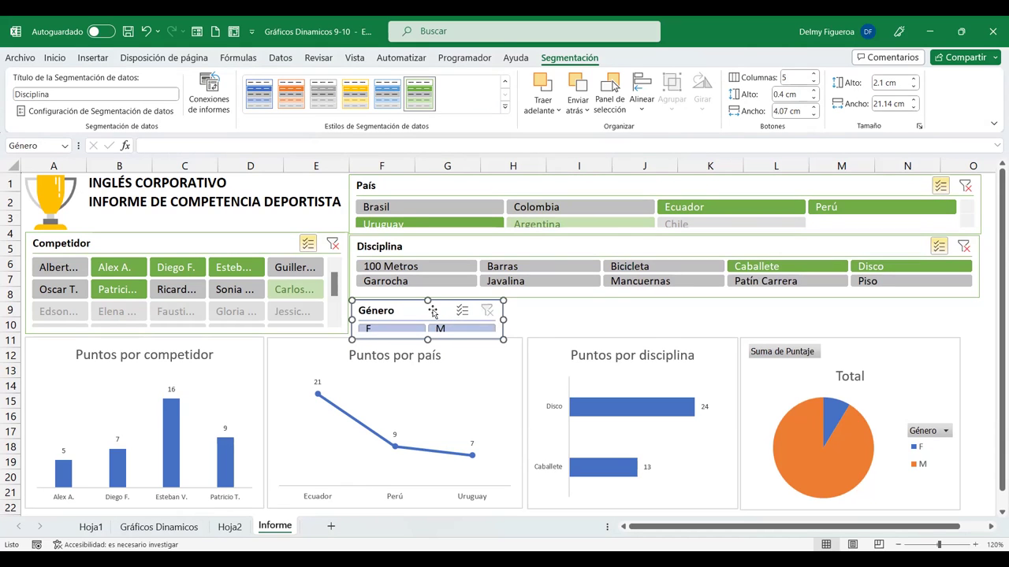
left_click(227, 359)
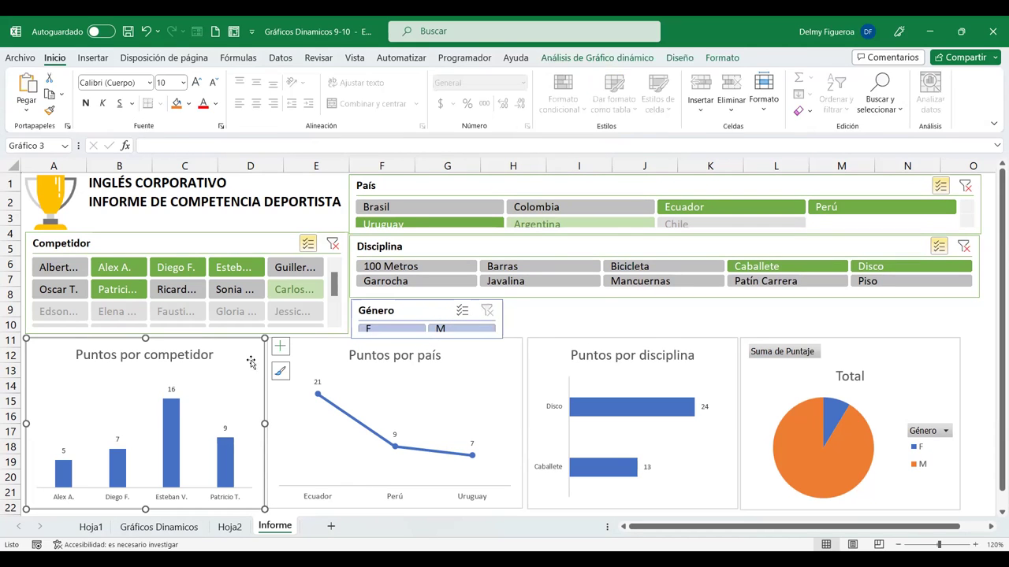
Move all four charts down slightly together
left_click(300, 416, "ctrl")
left_click(728, 379, "ctrl")
left_click(760, 377, "ctrl")
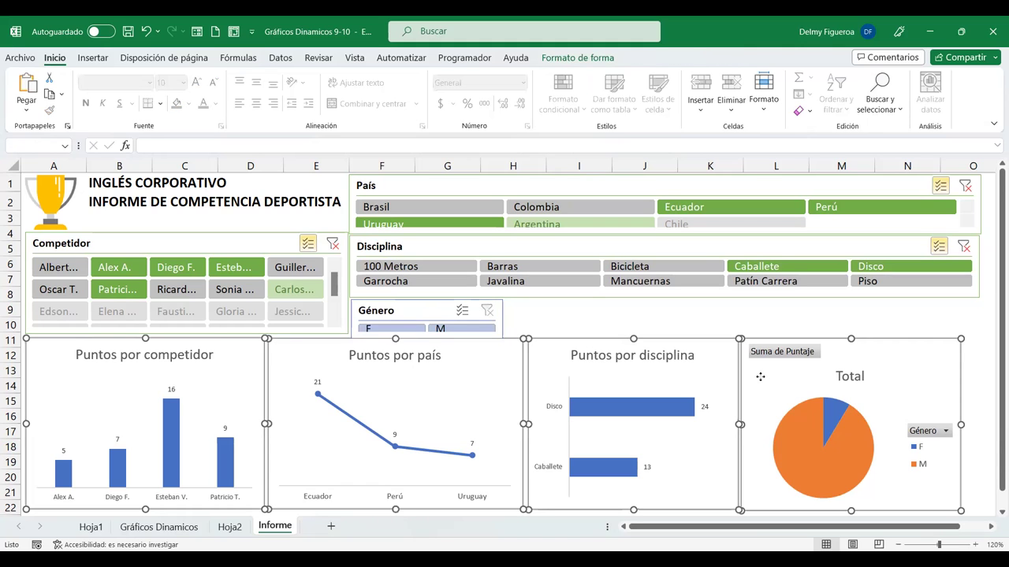
key("Down")
key("Down")
key("Down")
key("Down")
key("Down")
key("Down")
key("Down")
key("Down")
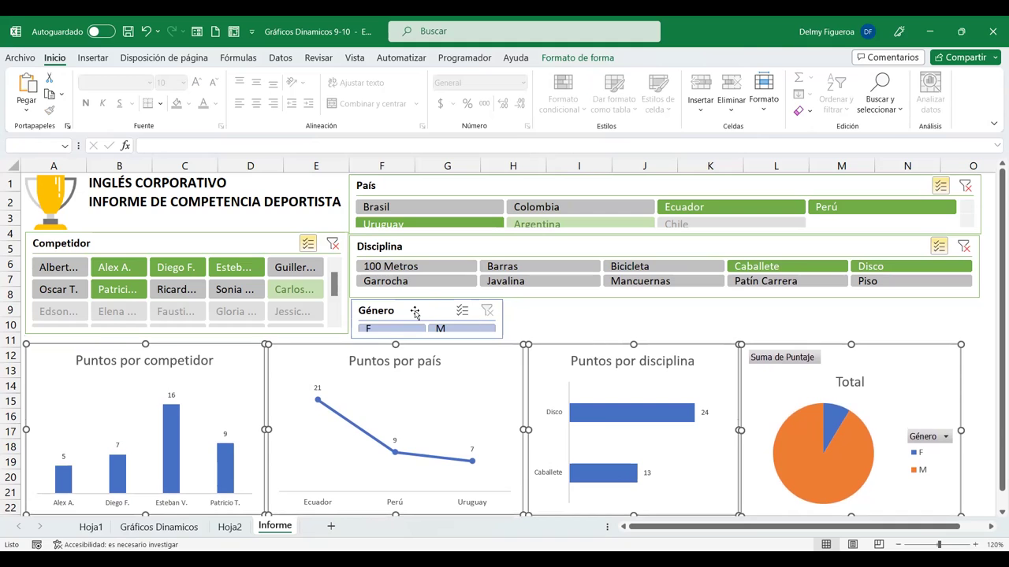
Match the Género and Competidor slicer heights so their bottoms align above the charts
left_click(417, 311)
left_click_drag(428, 339, 428, 342)
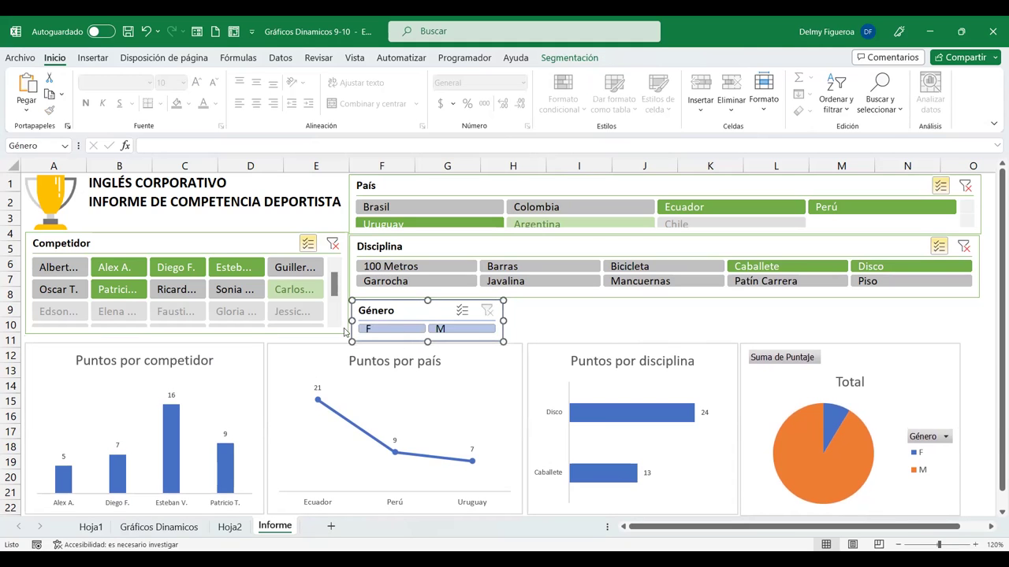
left_click(168, 240)
left_click_drag(187, 335, 186, 340)
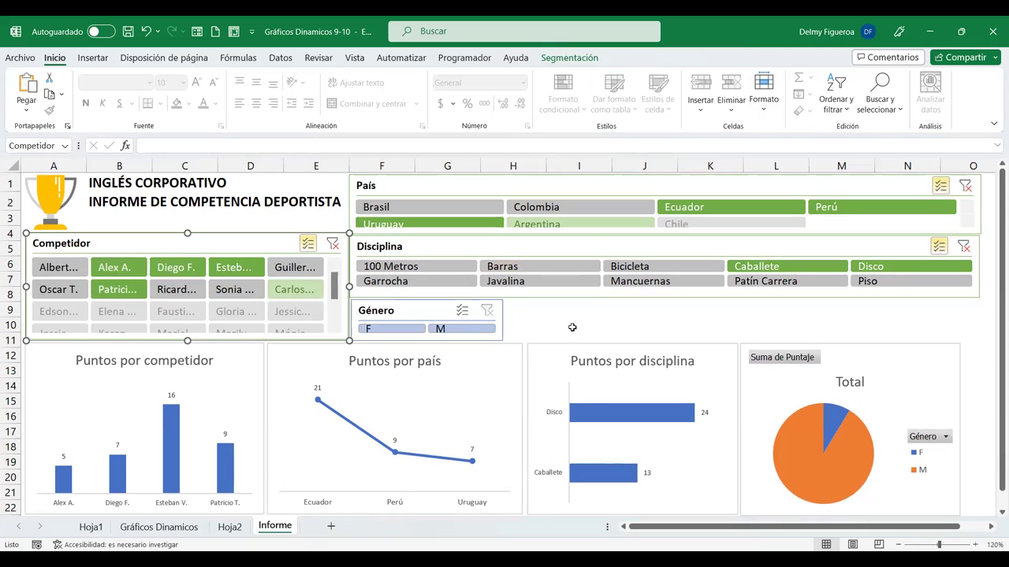
left_click(552, 311)
left_click(333, 318)
left_click_drag(333, 318, 334, 285)
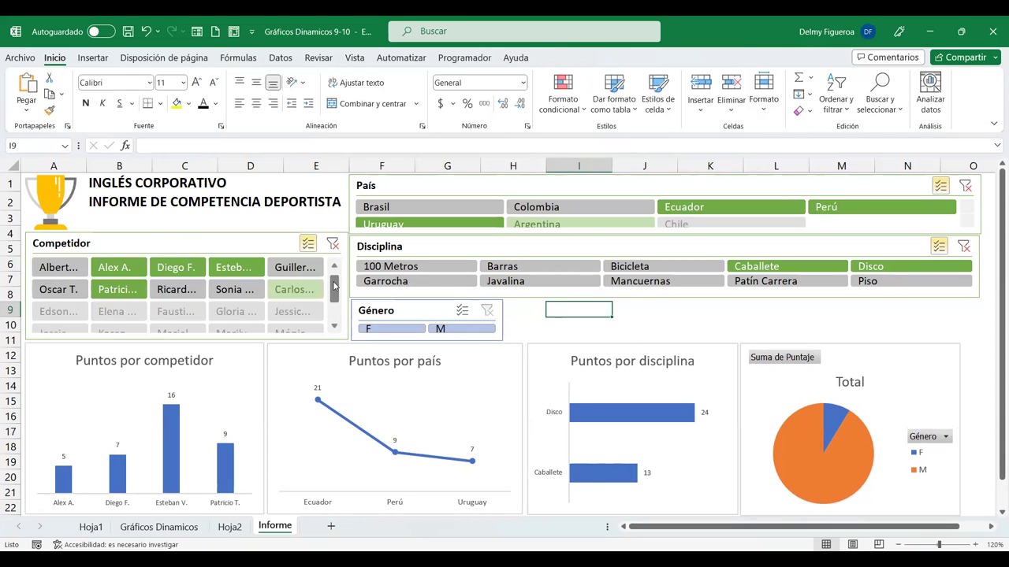
left_click(434, 309)
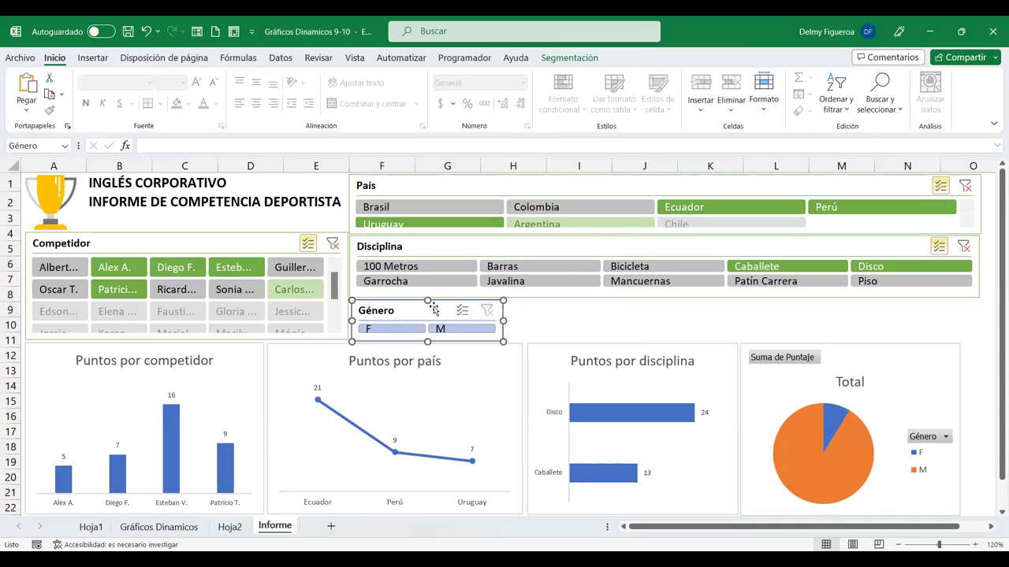
left_click(569, 57)
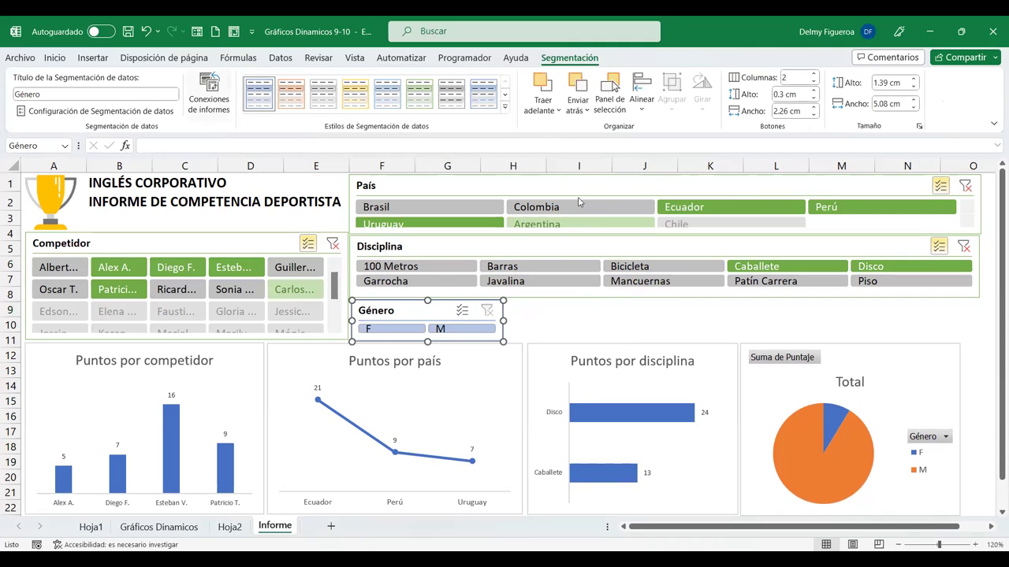
Connect the Género slicer to TablaDinámica6 as well
left_click(628, 225)
scroll(628, 226, "down", 1)
left_click(580, 190)
scroll(631, 198, "up", 1)
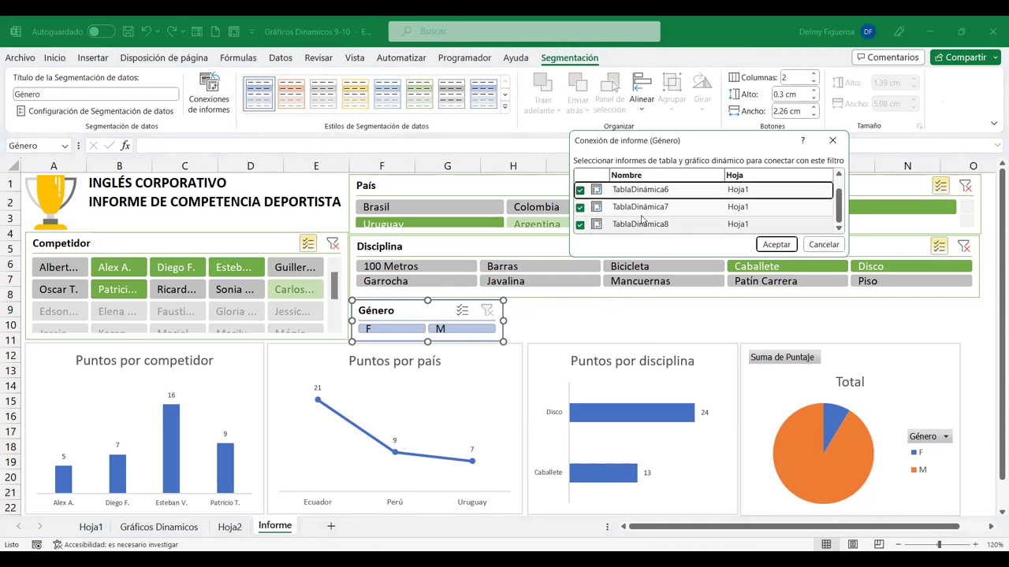
scroll(663, 201, "down", 1)
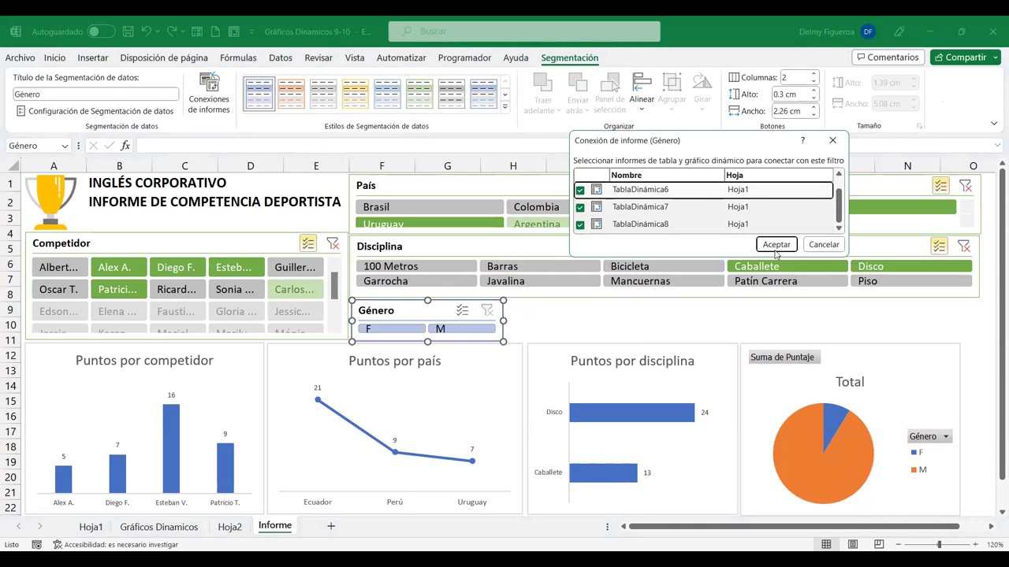
left_click(776, 245)
Connect the Competidor and País slicers to TablaDinámica8
left_click(241, 241)
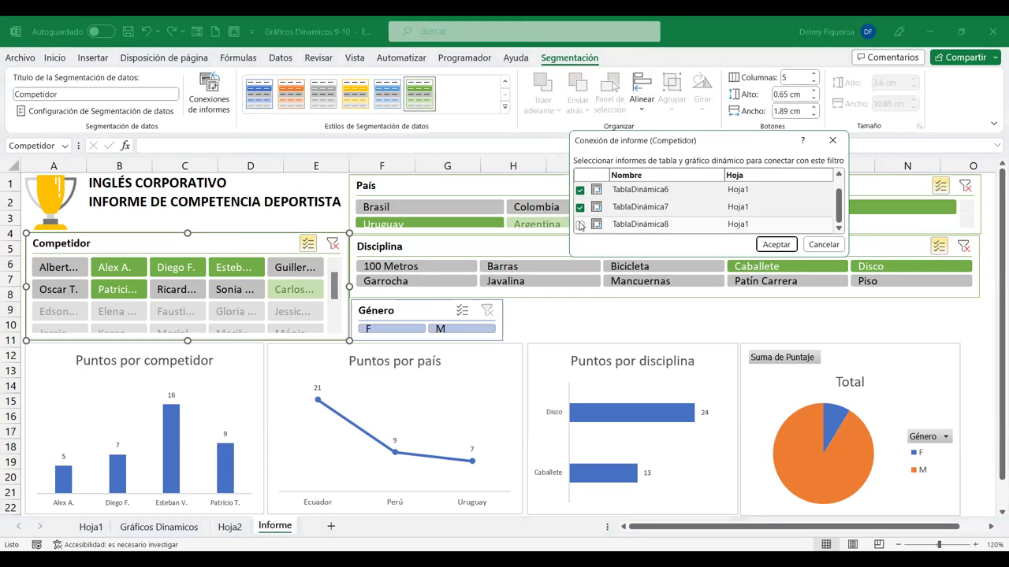
left_click(776, 244)
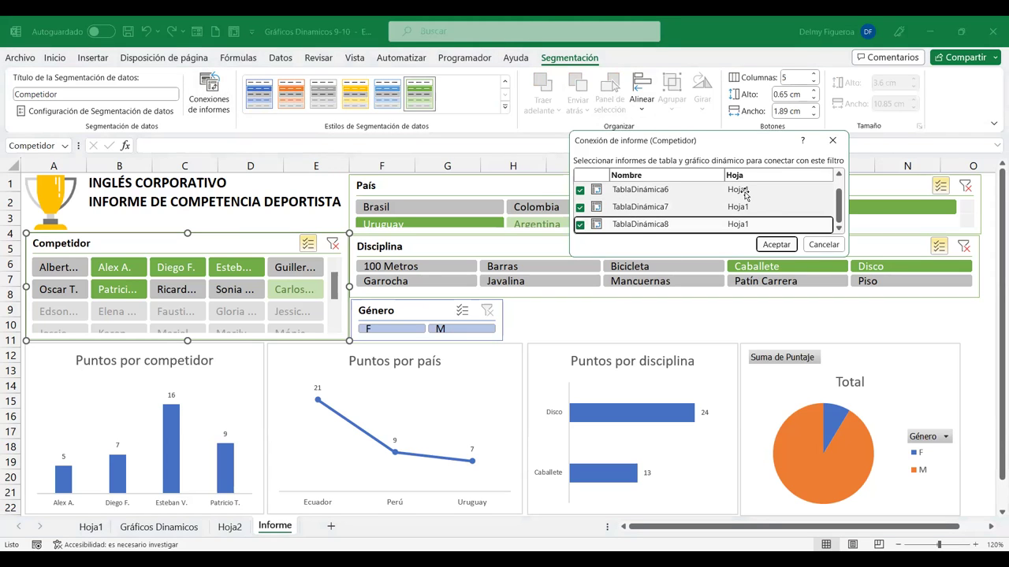
left_click(454, 195)
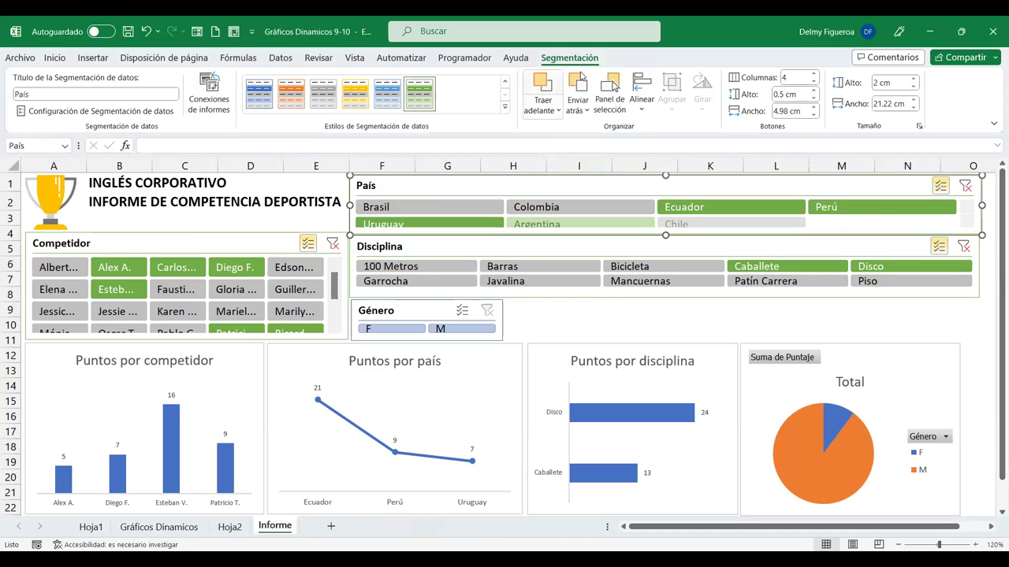
left_click(208, 93)
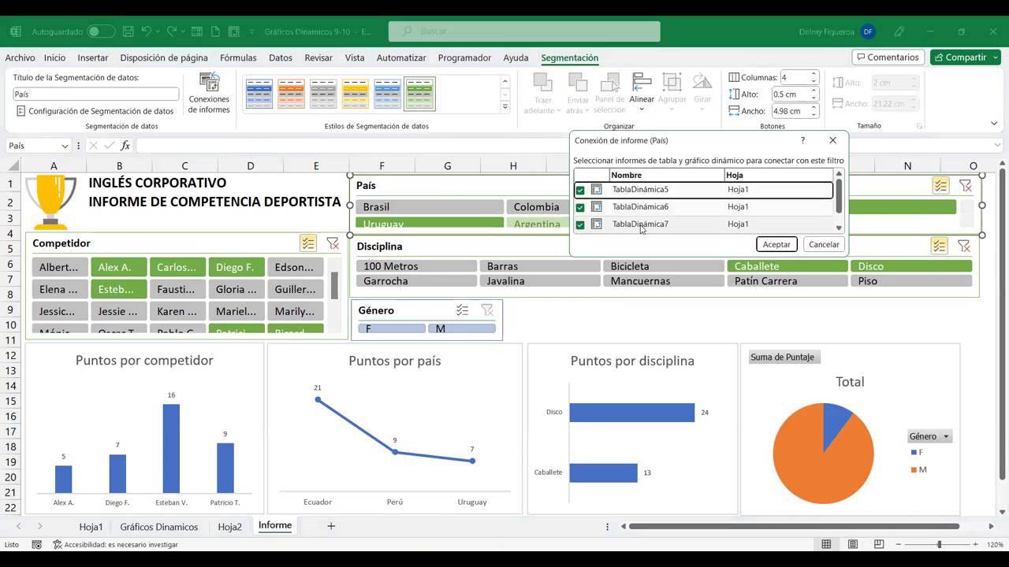
left_click(580, 225)
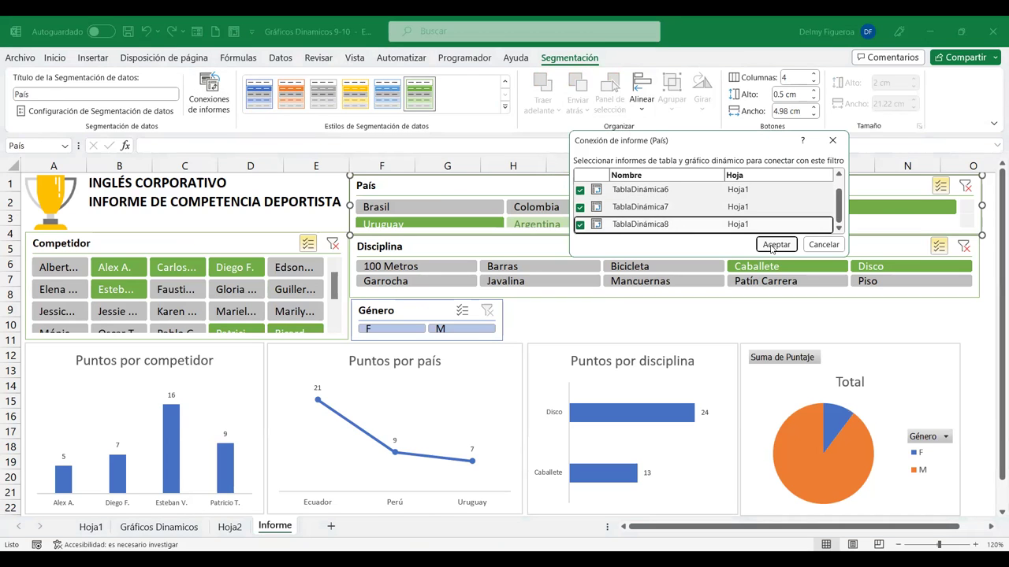
key("Return")
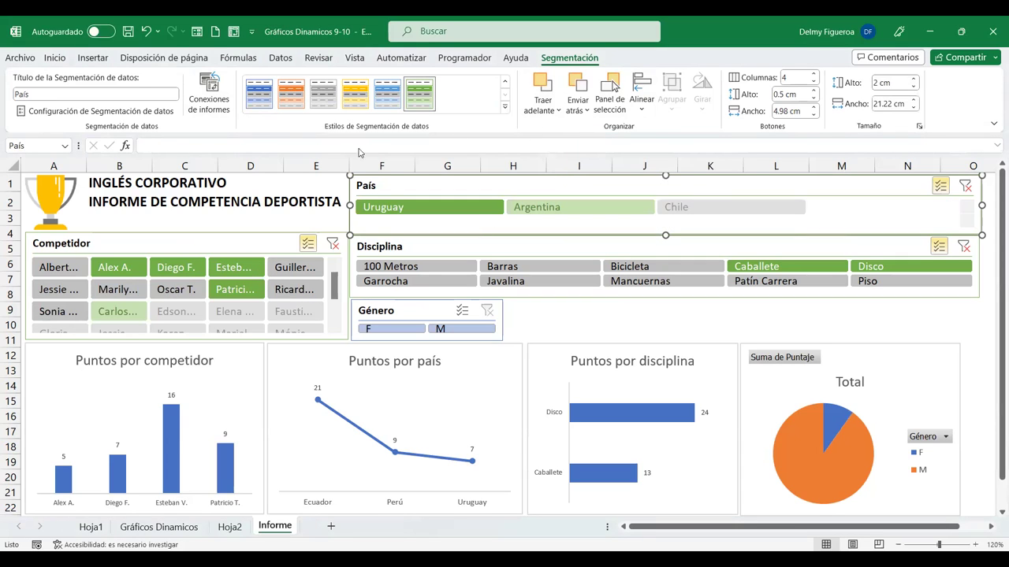
left_click(211, 87)
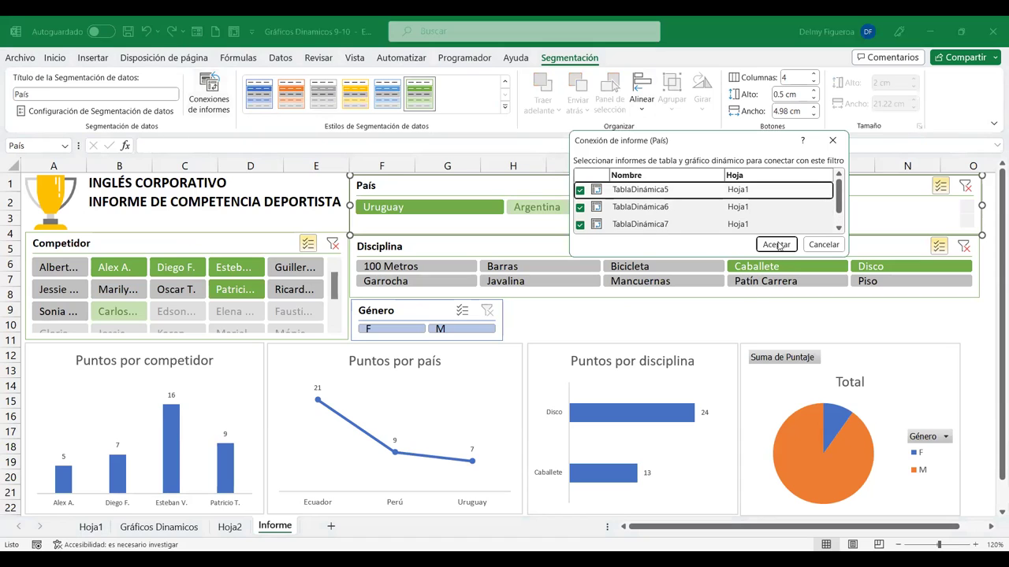
key("Return")
Connect the Disciplina slicer to TablaDinámica8
left_click(508, 250)
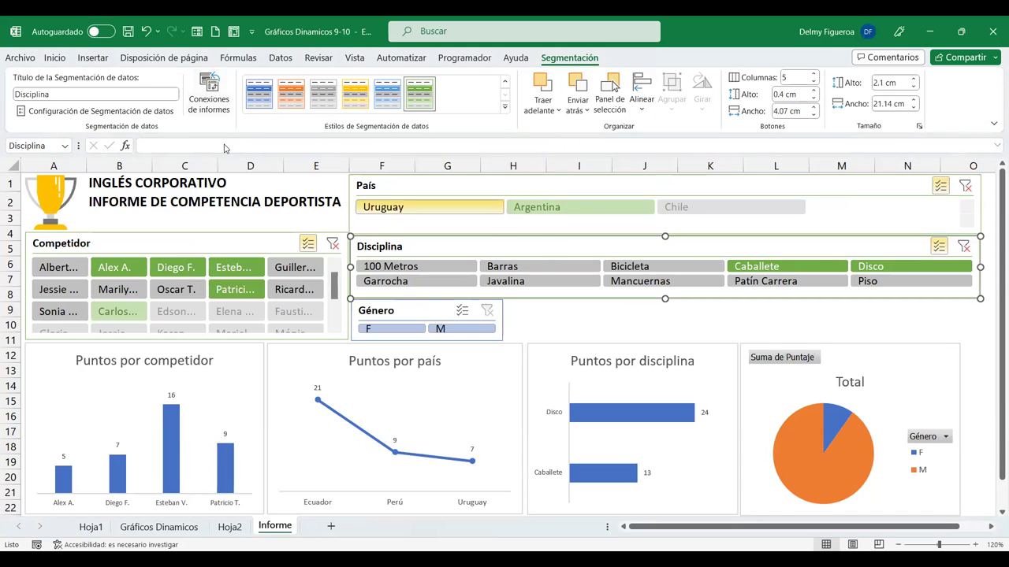
left_click(207, 108)
scroll(622, 213, "down", 1)
left_click(580, 224)
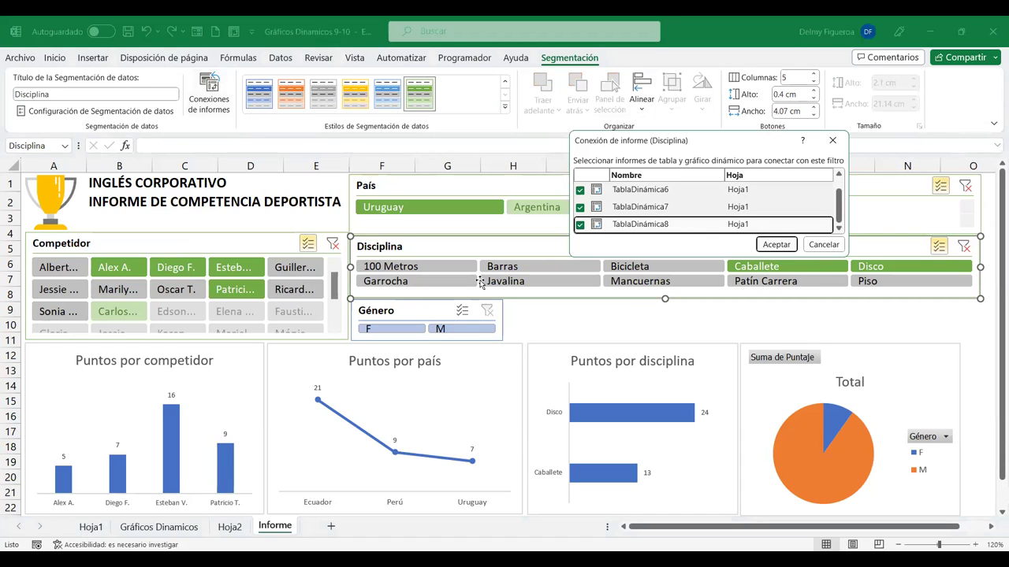
key("Return")
Review and confirm the Género and Competidor slicer report connections
left_click(385, 313)
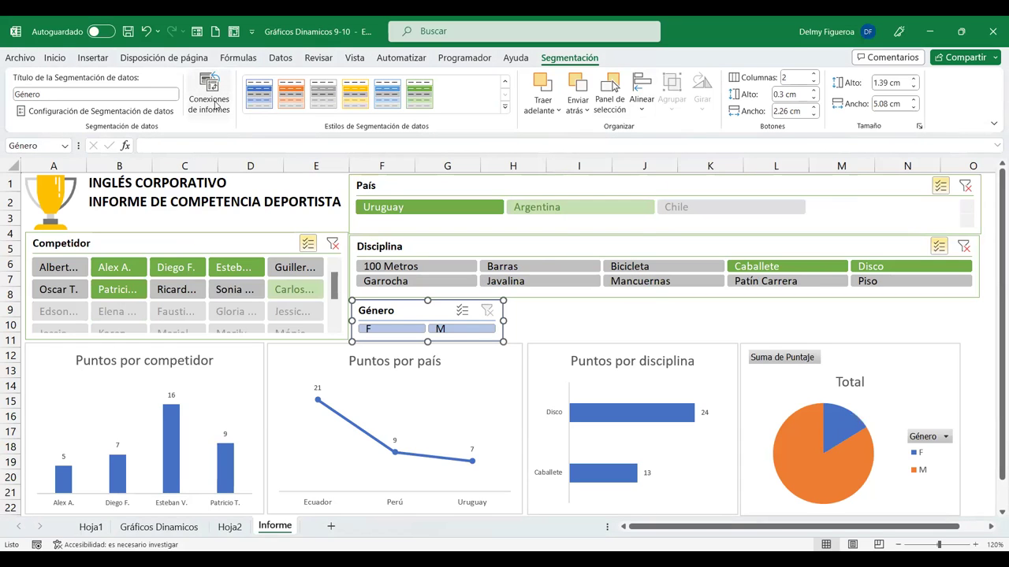
left_click(775, 245)
left_click(240, 246)
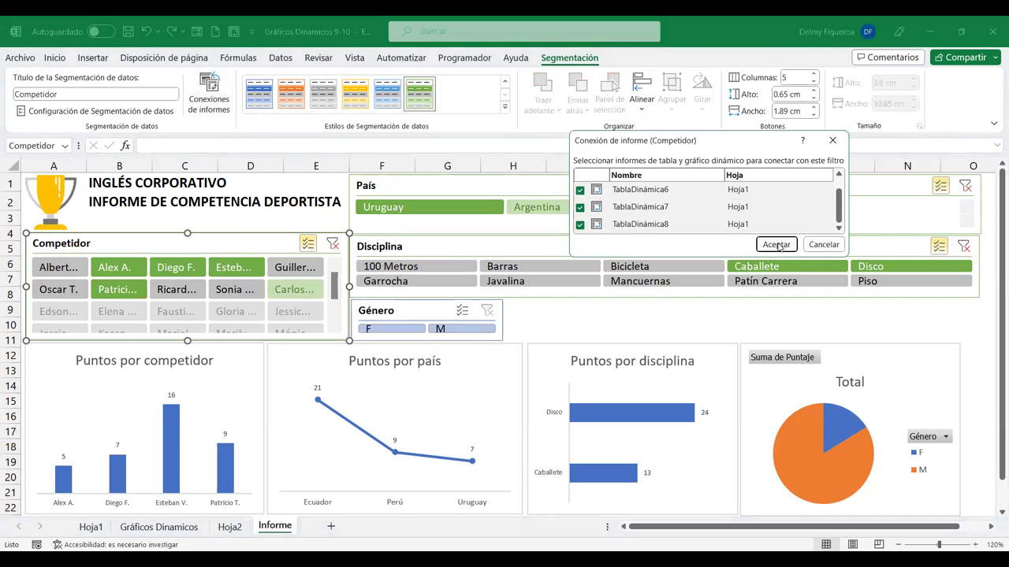
left_click(776, 245)
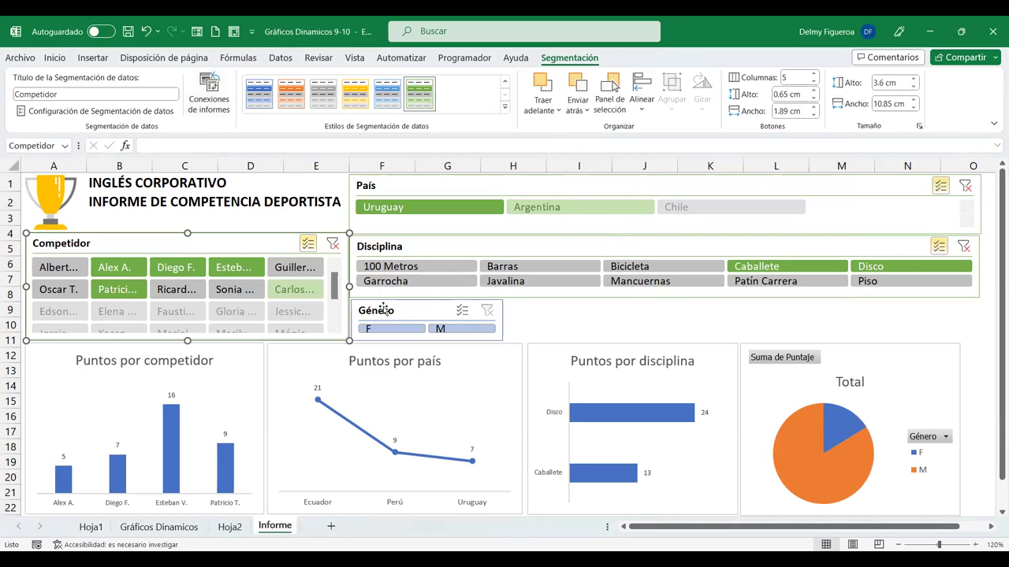
left_click(384, 311)
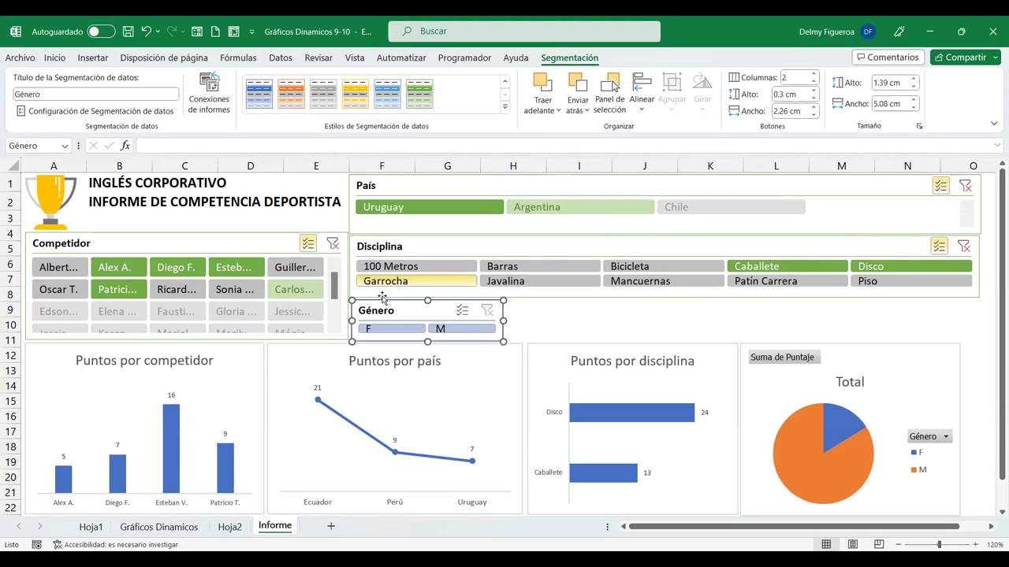
Widen and shift the pie chart, and adjust the disciplina and país chart widths to sit flush
left_click(929, 357)
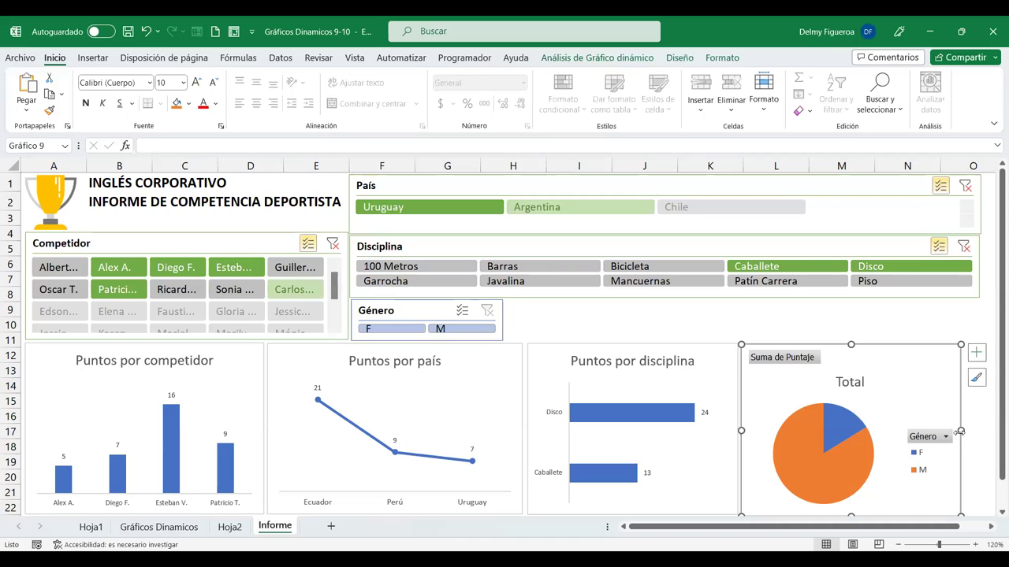
left_click_drag(959, 430, 979, 431)
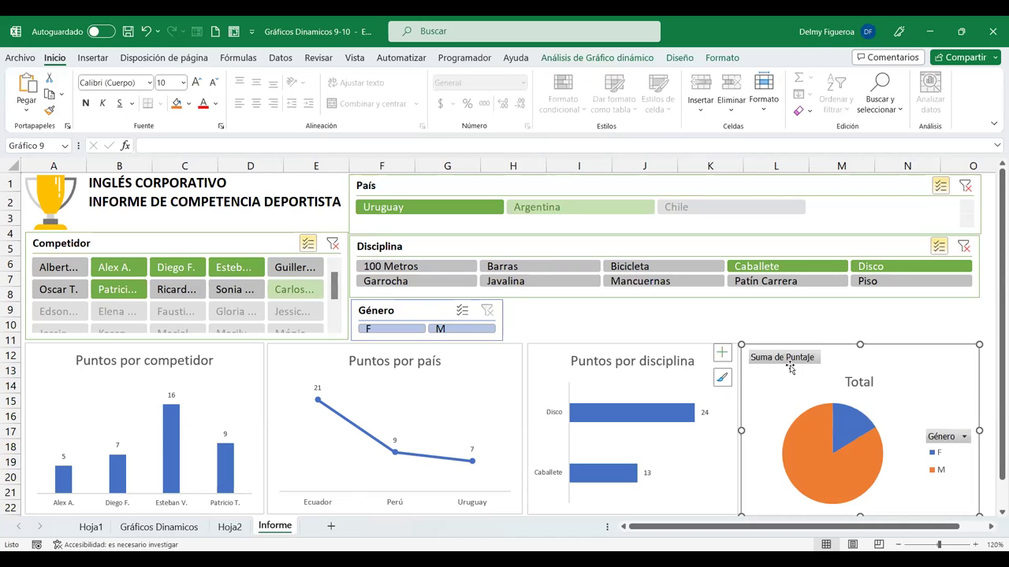
left_click_drag(842, 351, 855, 346)
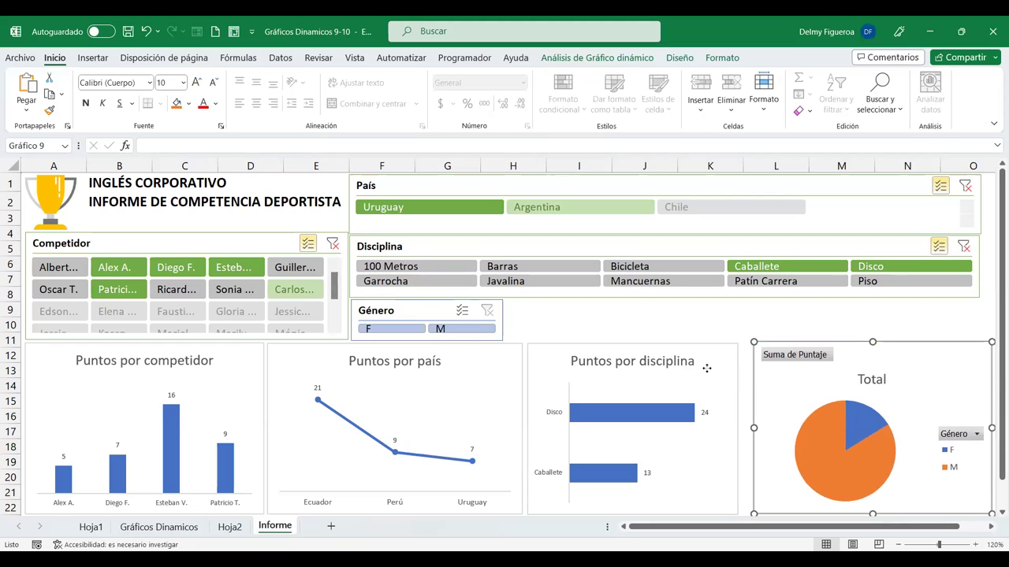
left_click(740, 430)
left_click_drag(740, 430, 751, 430)
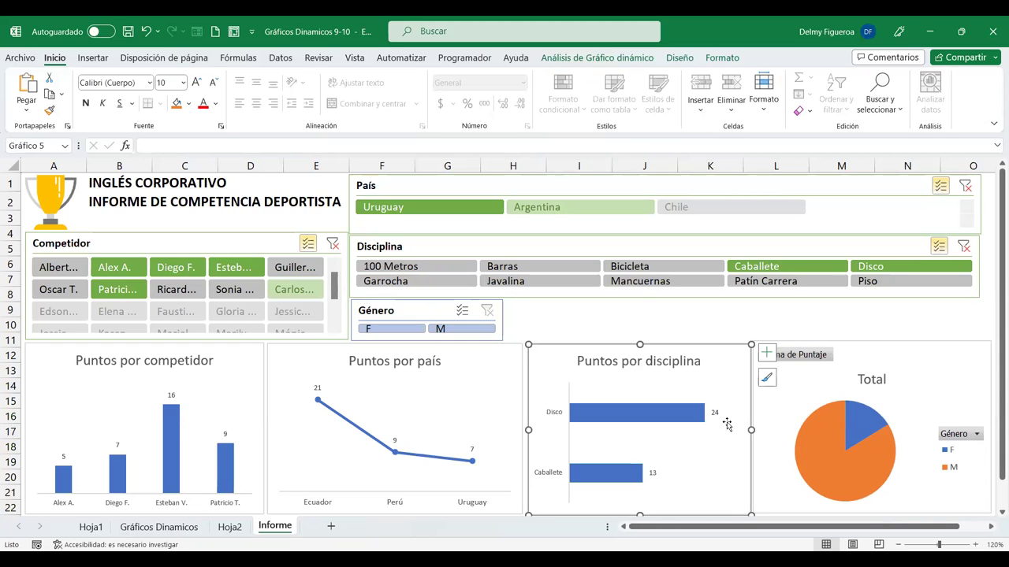
left_click(522, 430)
left_click_drag(522, 430, 520, 429)
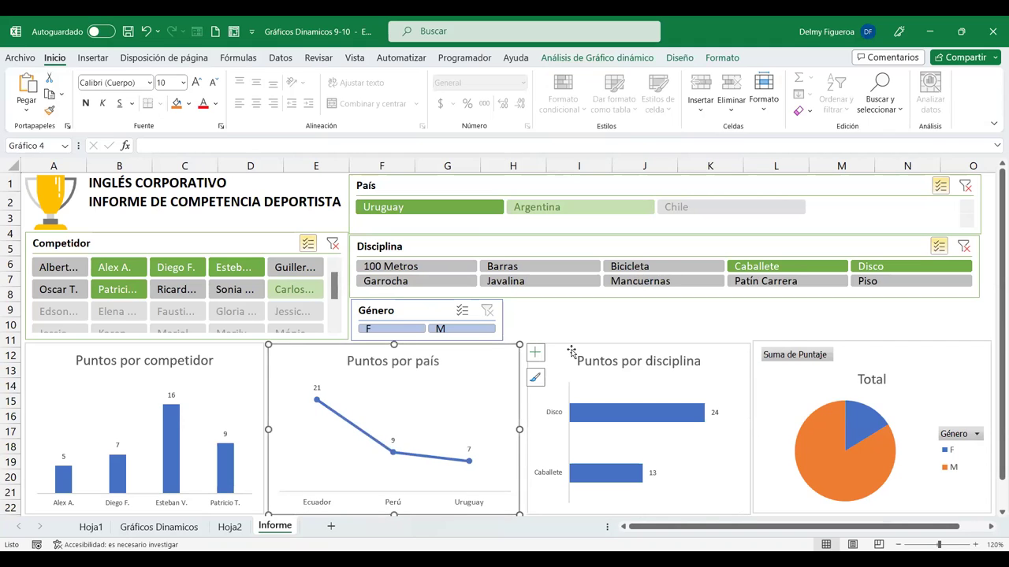
left_click(527, 429)
left_click_drag(528, 429, 522, 430)
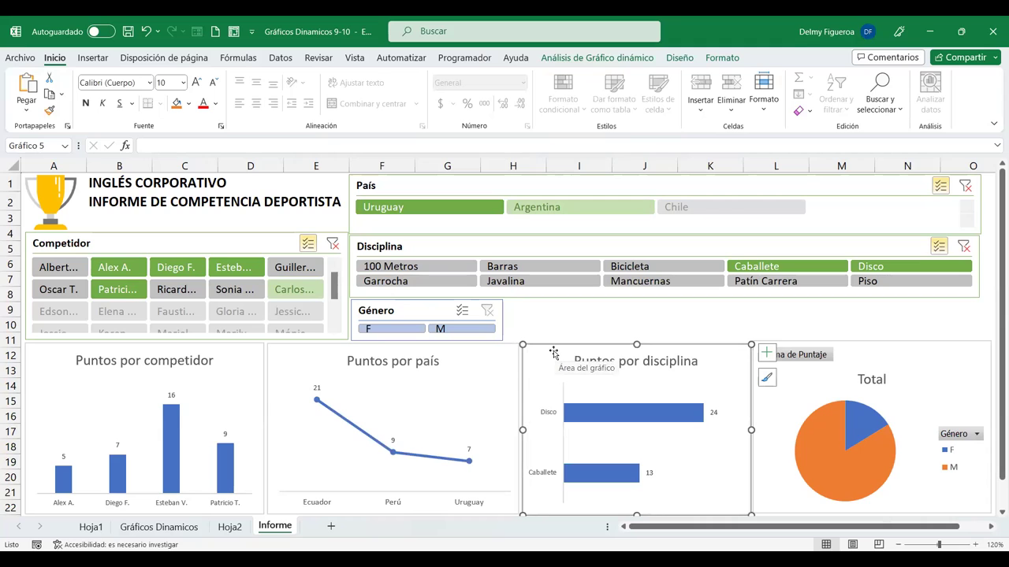
left_click(563, 306)
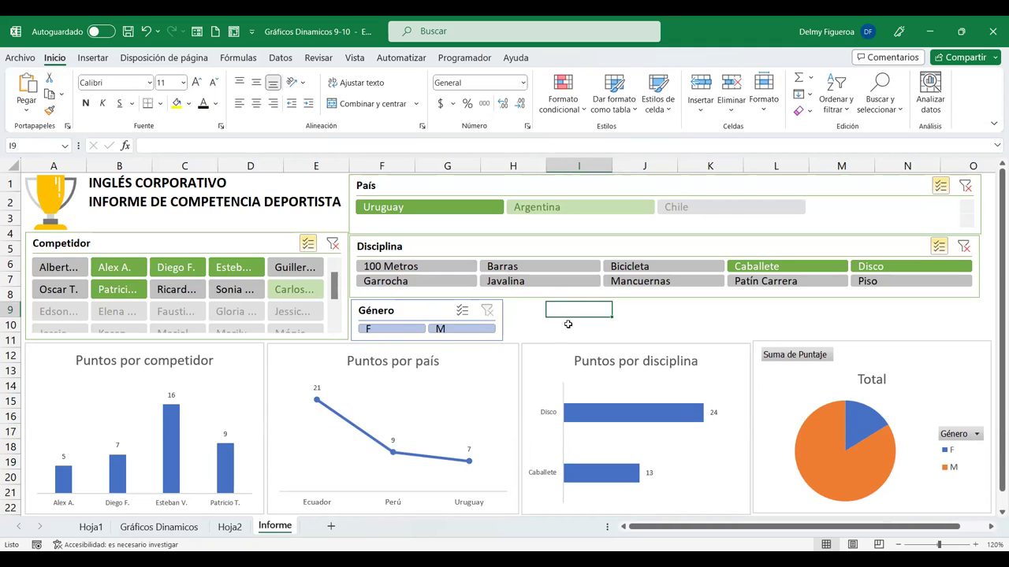
Filter to gender F, change Puntos por país to a Líneas chart, then clear the Género filter
left_click(413, 330)
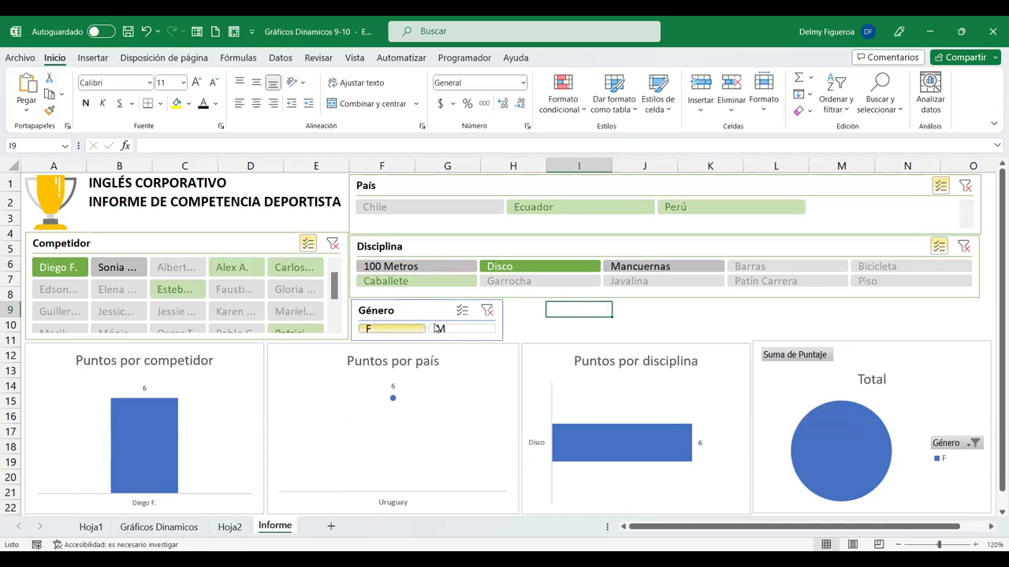
left_click(467, 377)
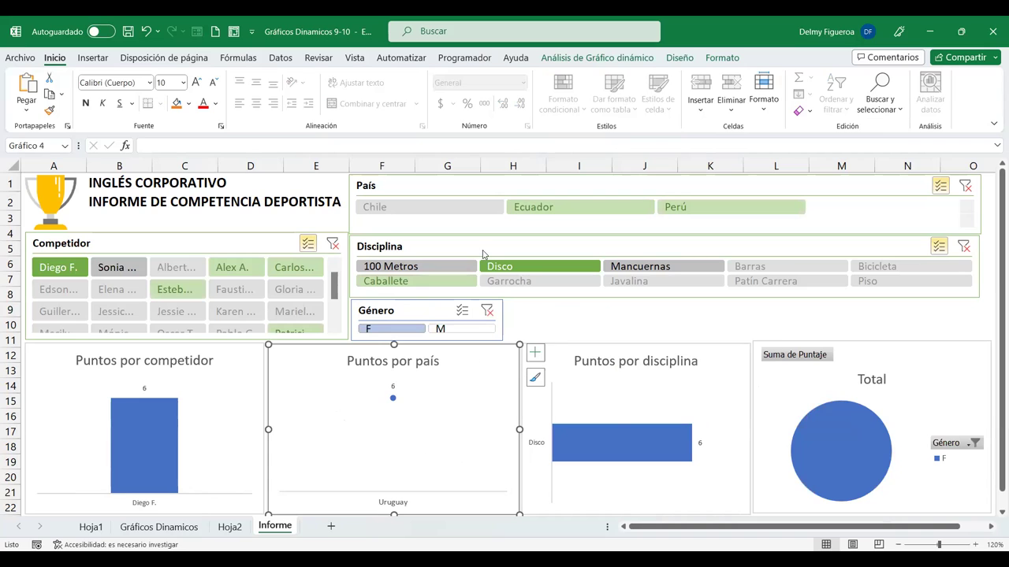
right_click(438, 400)
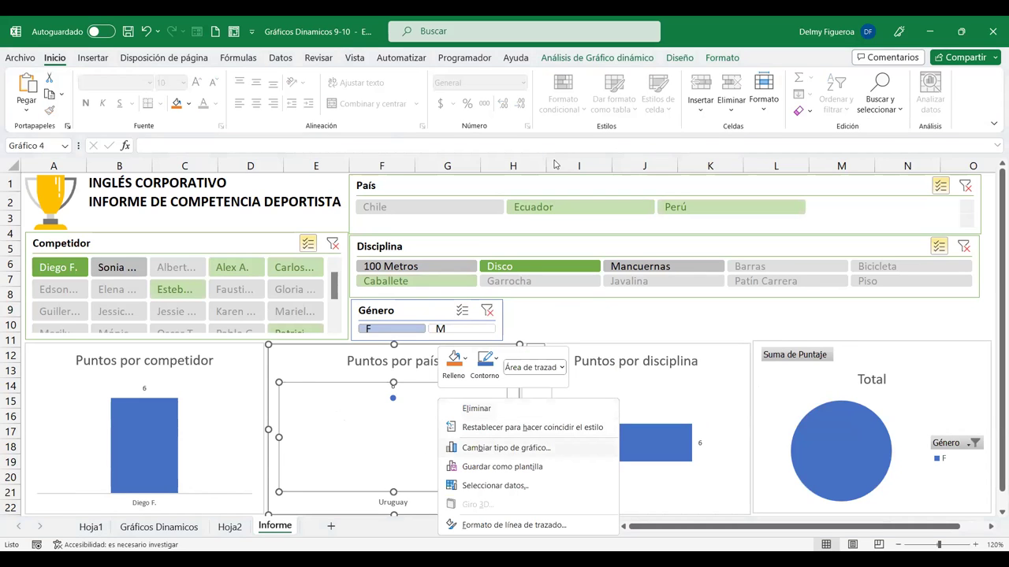
key("Return")
left_click(604, 151)
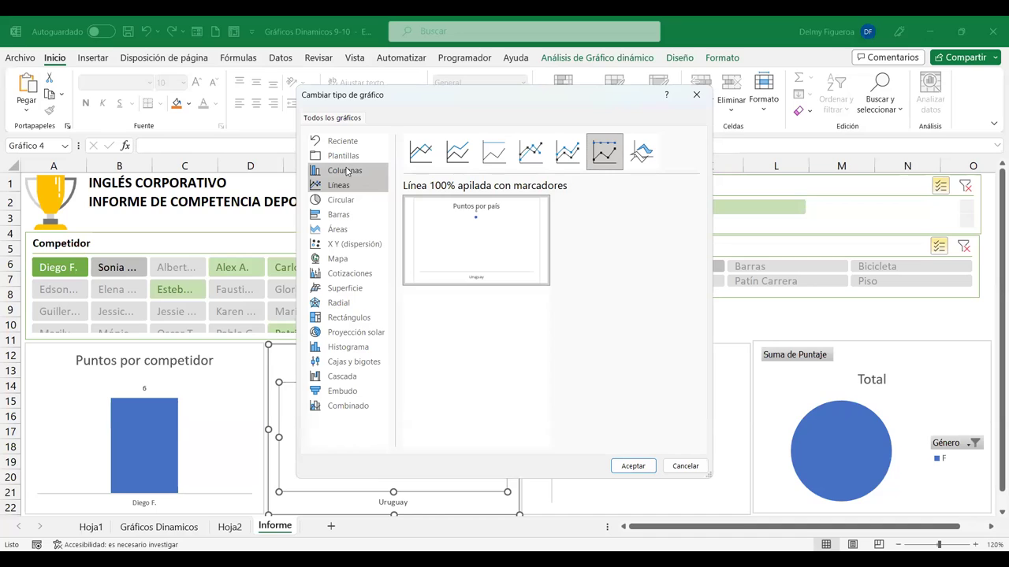
left_click(345, 229)
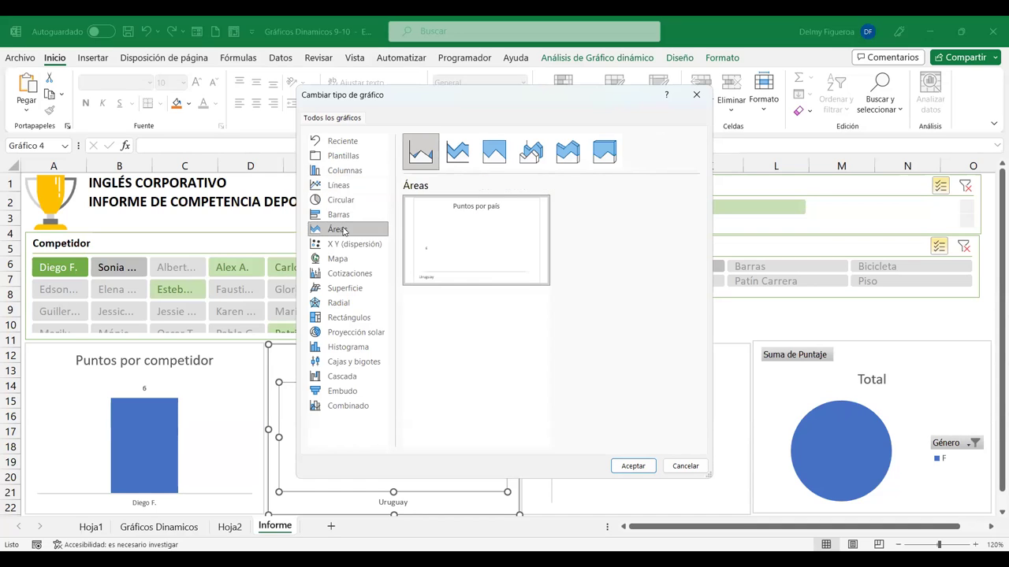
left_click(351, 290)
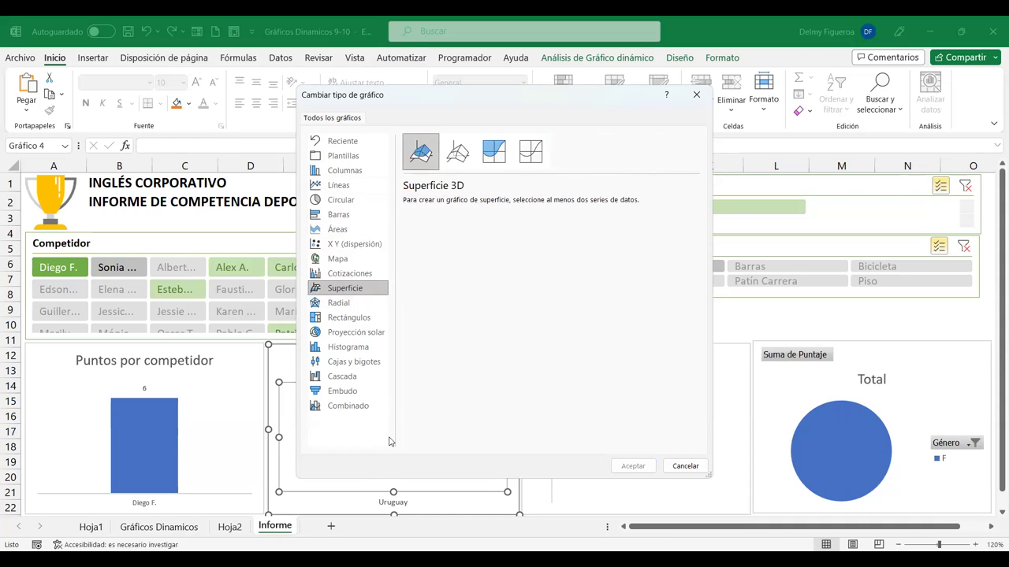
left_click(350, 188)
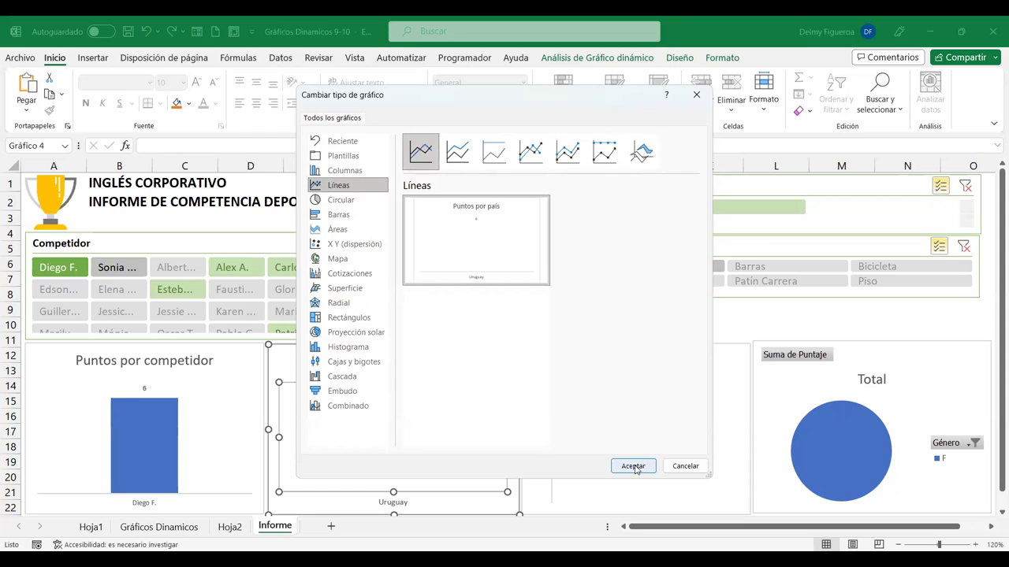
left_click(633, 466)
left_click(489, 312)
Clear the País and Disciplina slicer filters, dismissing the PivotTable overlap errors
left_click(966, 186)
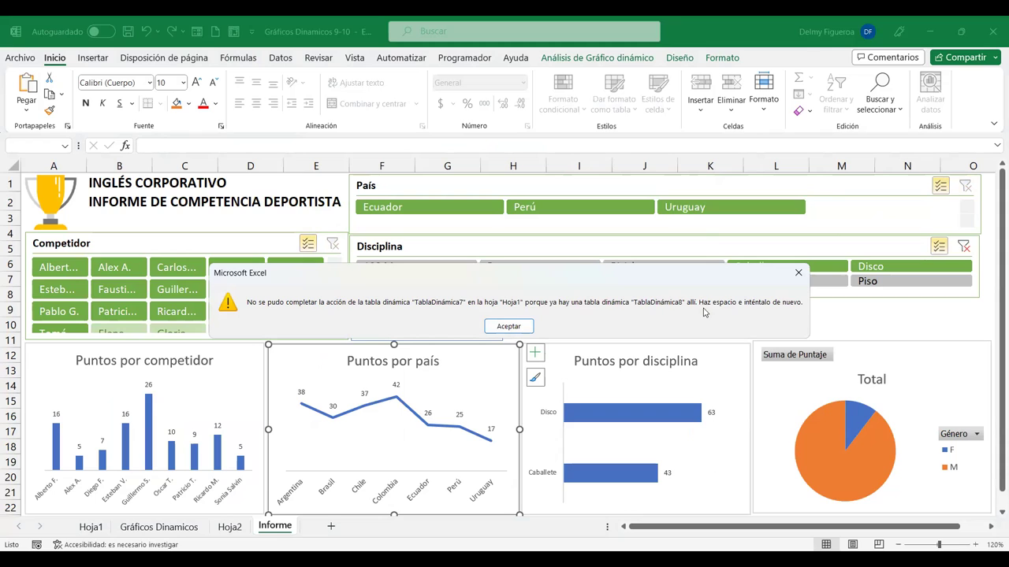
left_click(513, 331)
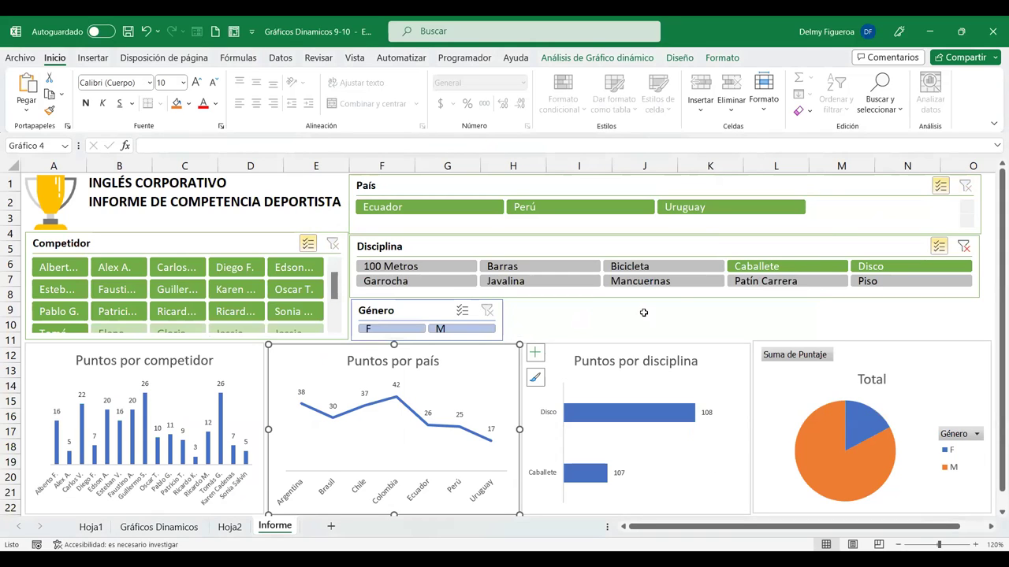
left_click(644, 310)
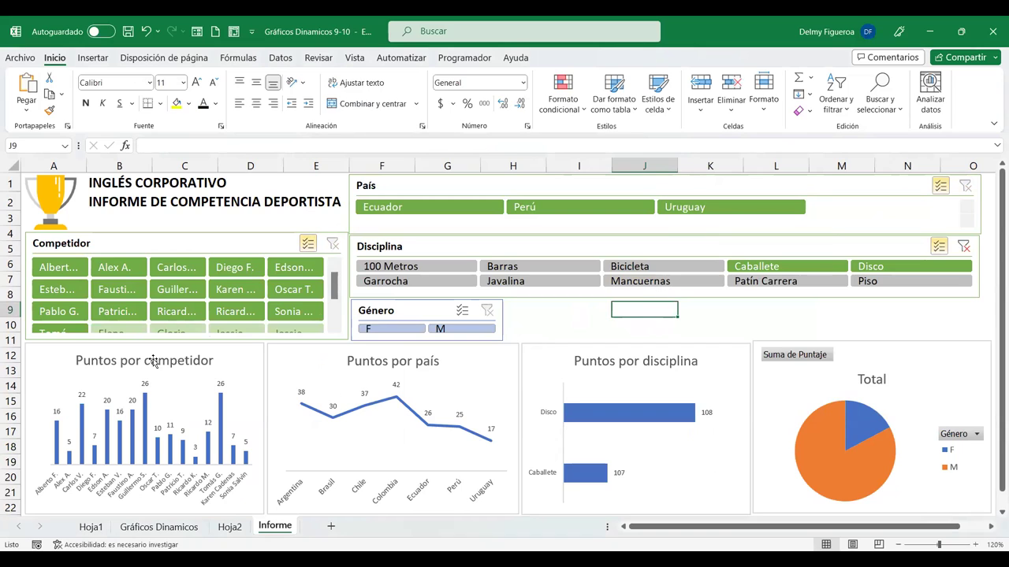
left_click(964, 246)
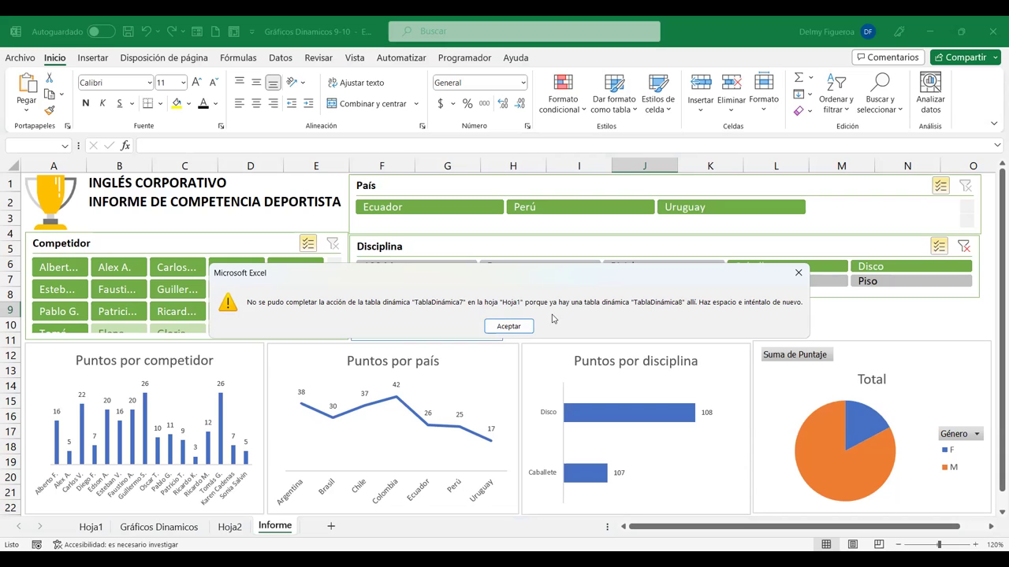
left_click(508, 326)
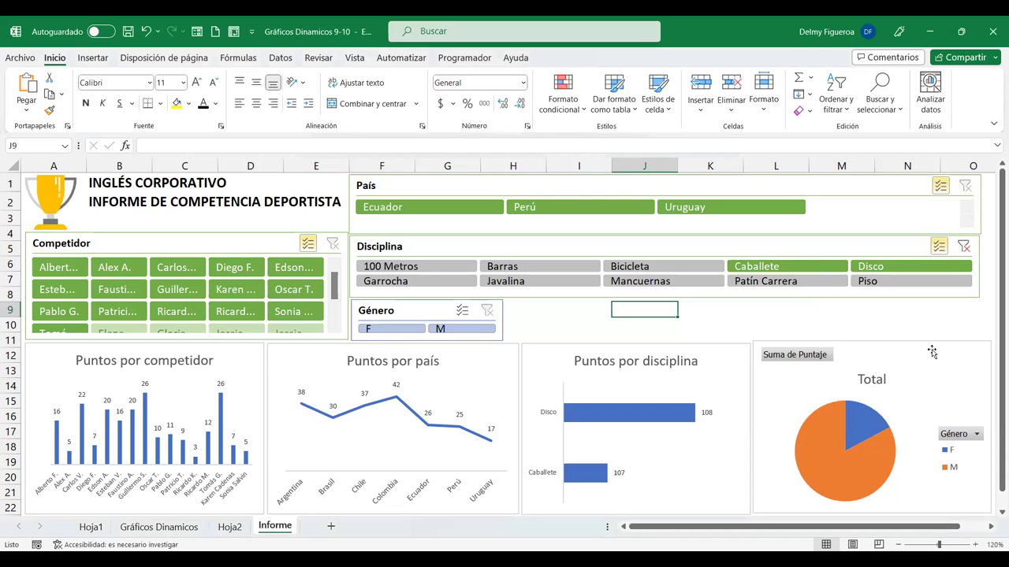
Nudge the pie chart's top edge down slightly, then back up
left_click(930, 351)
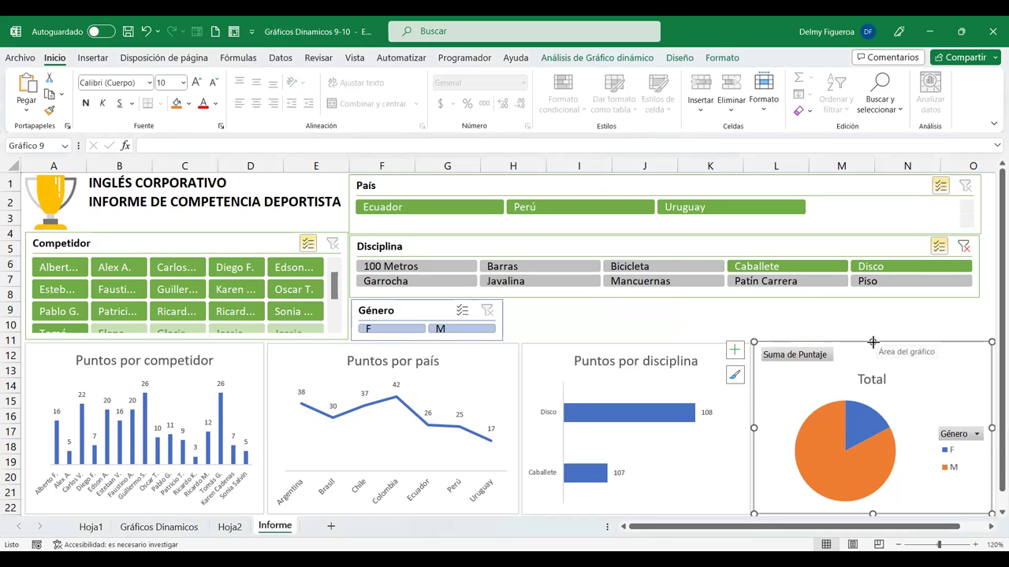
left_click_drag(872, 345, 872, 347)
left_click(776, 324)
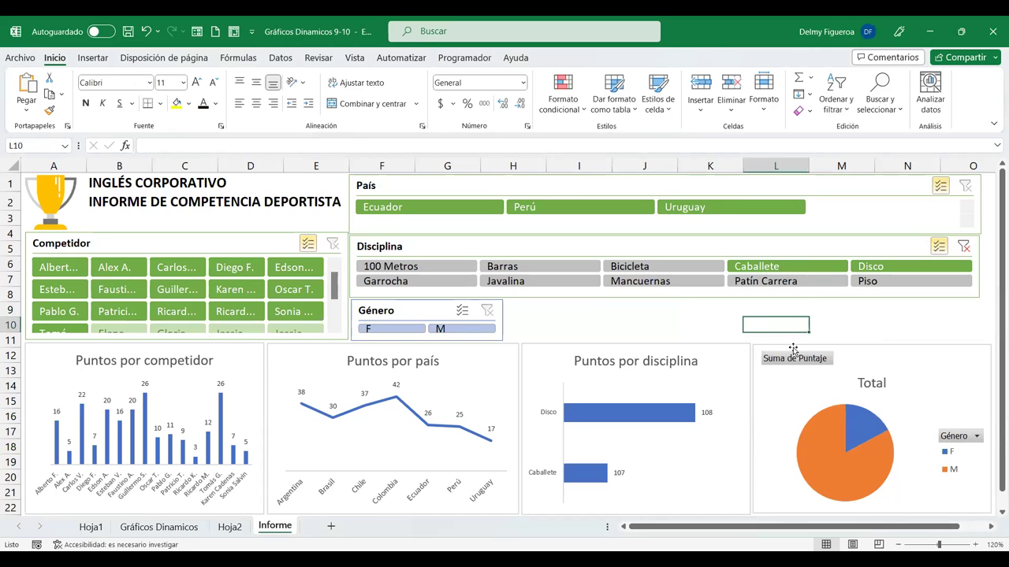
left_click(793, 349)
left_click_drag(873, 345, 873, 344)
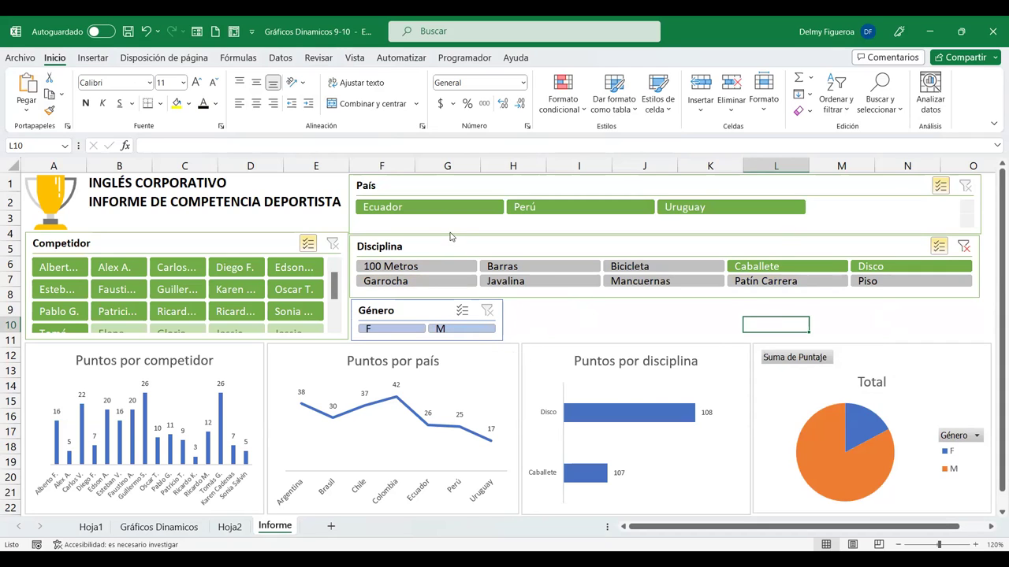
left_click(615, 311)
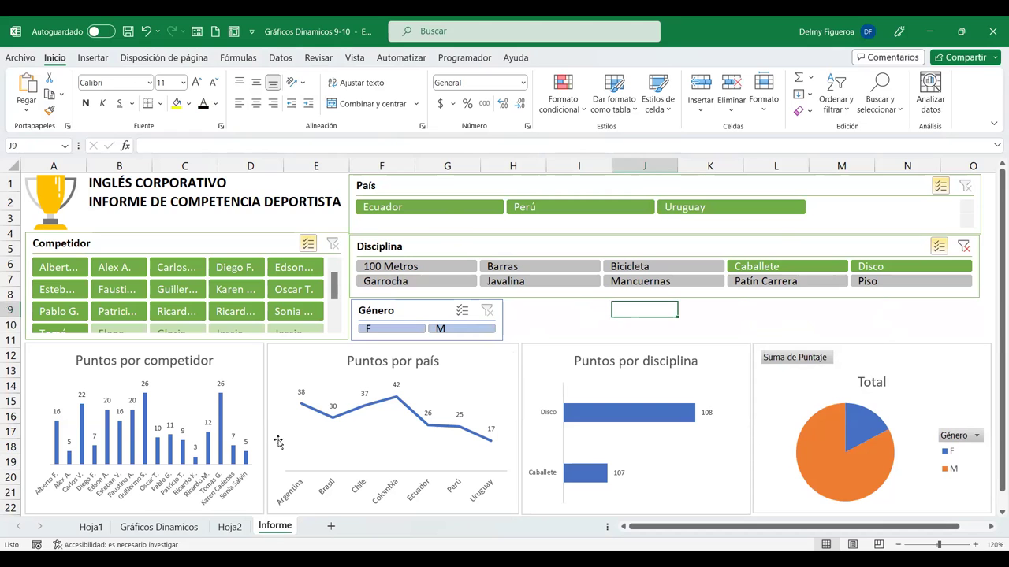
left_click(99, 531)
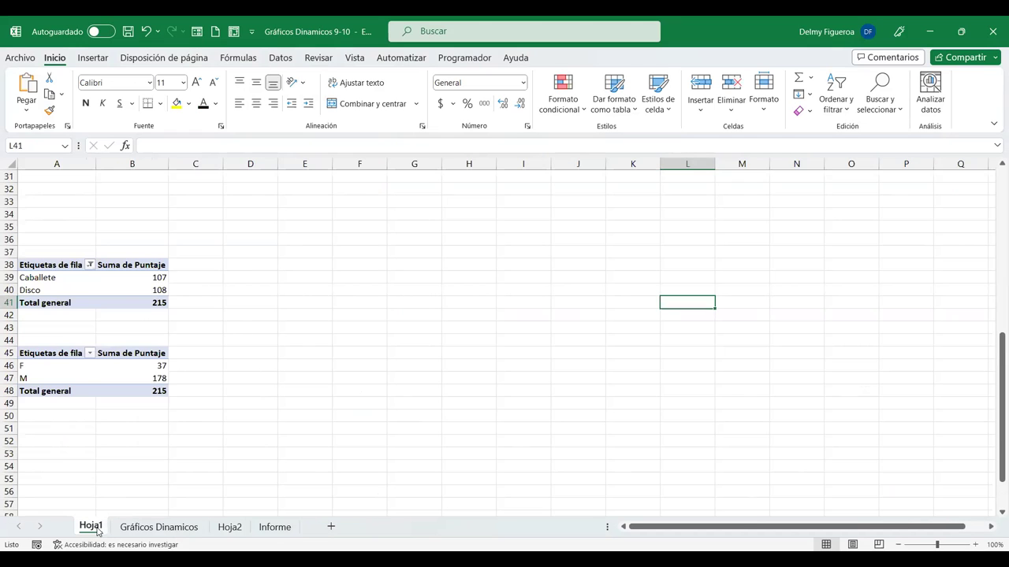
left_click(158, 527)
left_click(229, 527)
left_click(276, 527)
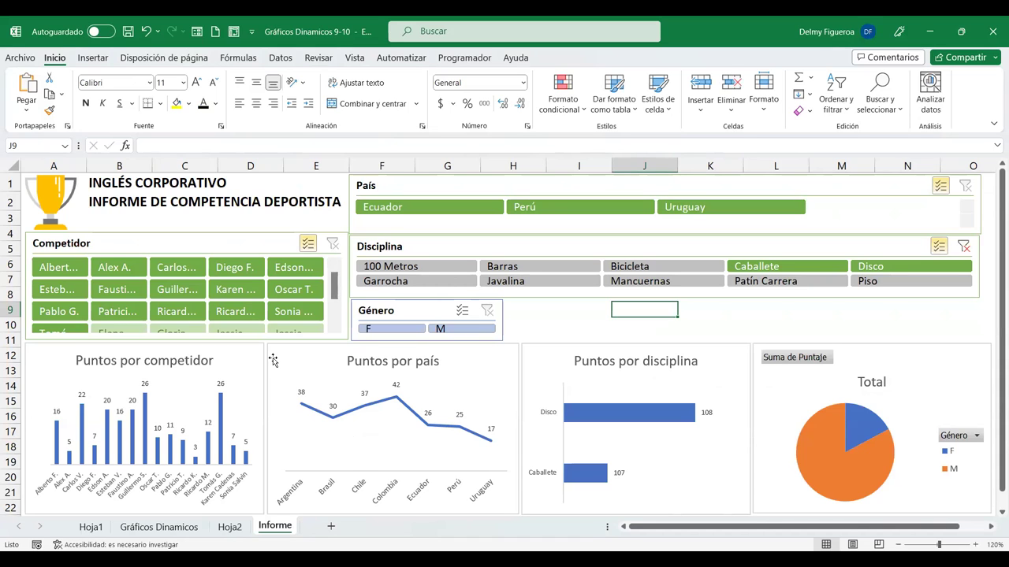
left_click(180, 533)
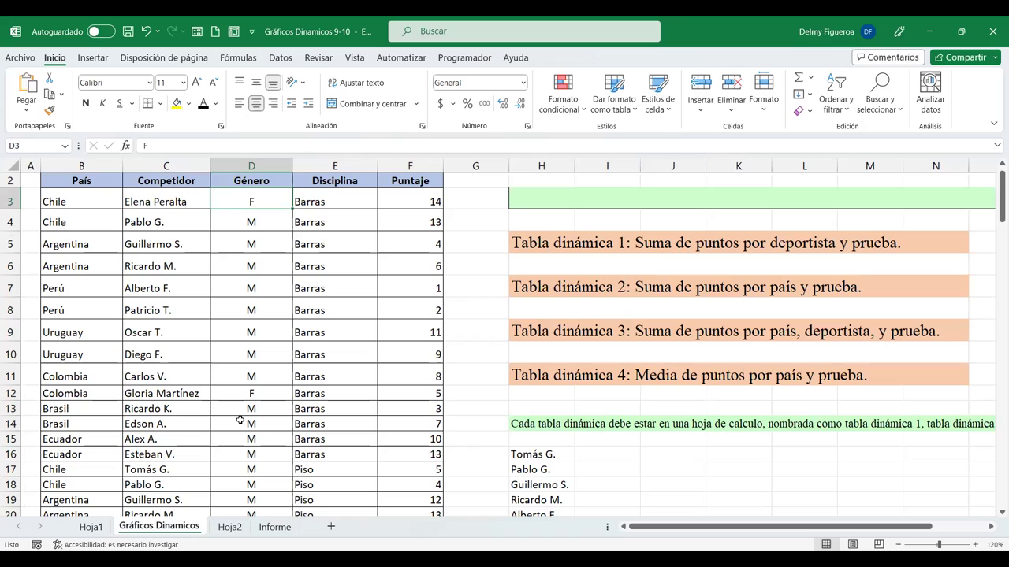
left_click(275, 526)
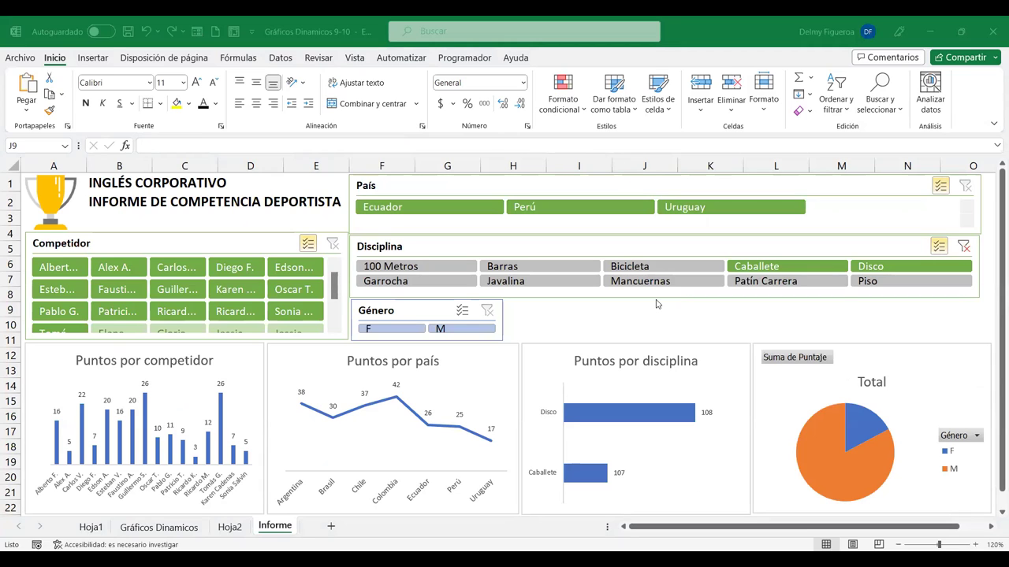
left_click(800, 323)
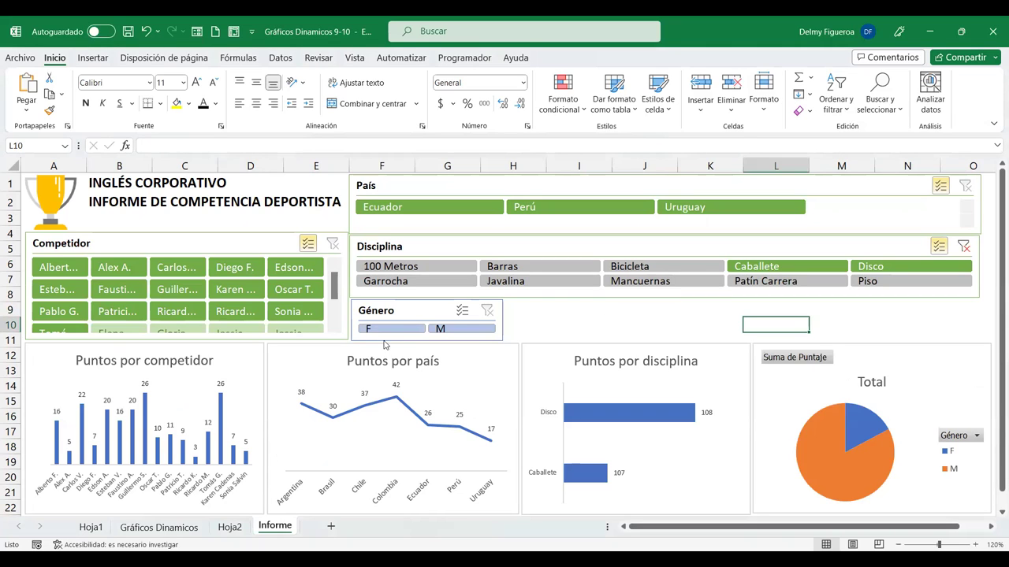
left_click(542, 323)
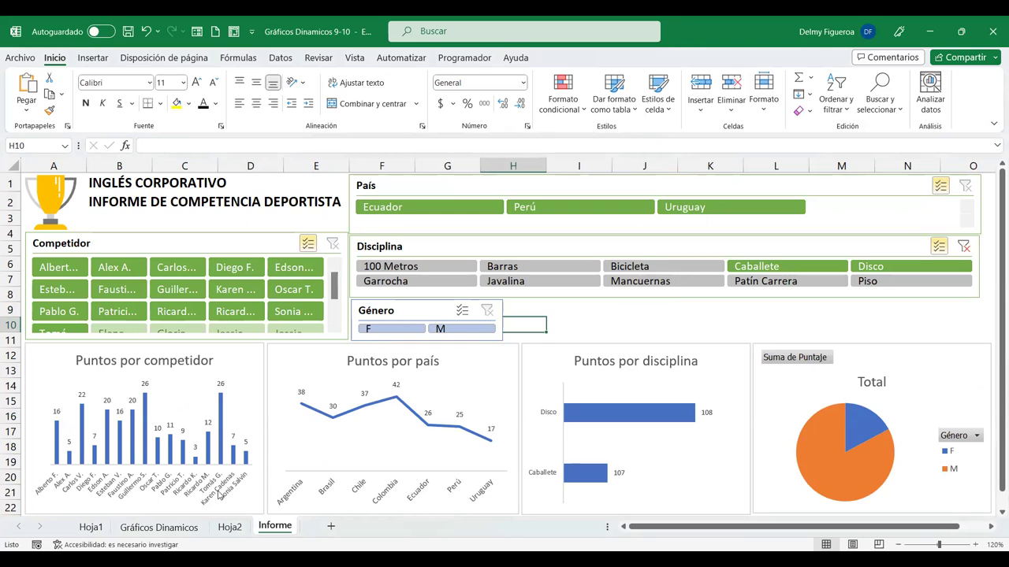
left_click(186, 531)
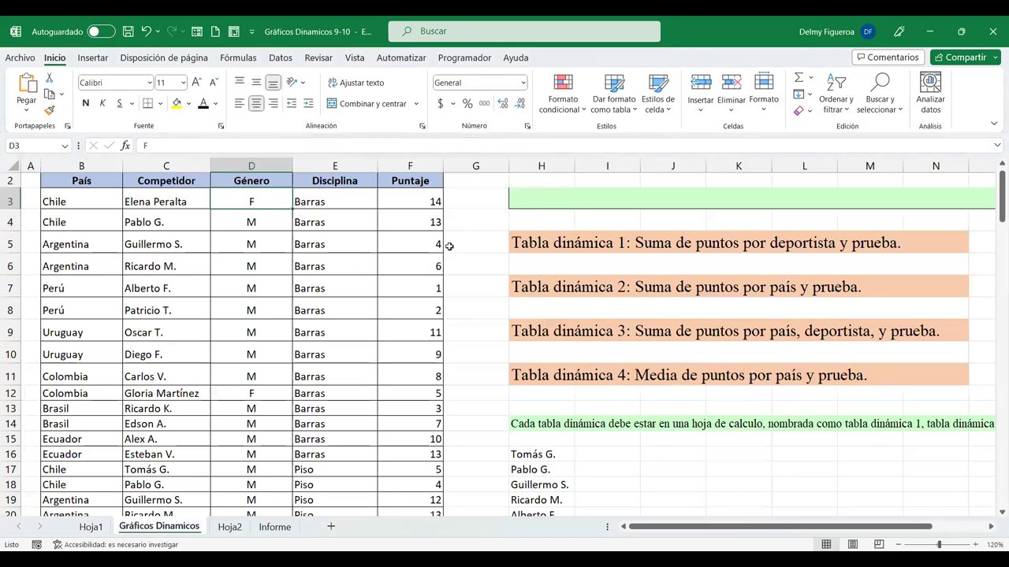
scroll(255, 204, "up", 1)
left_click(30, 179)
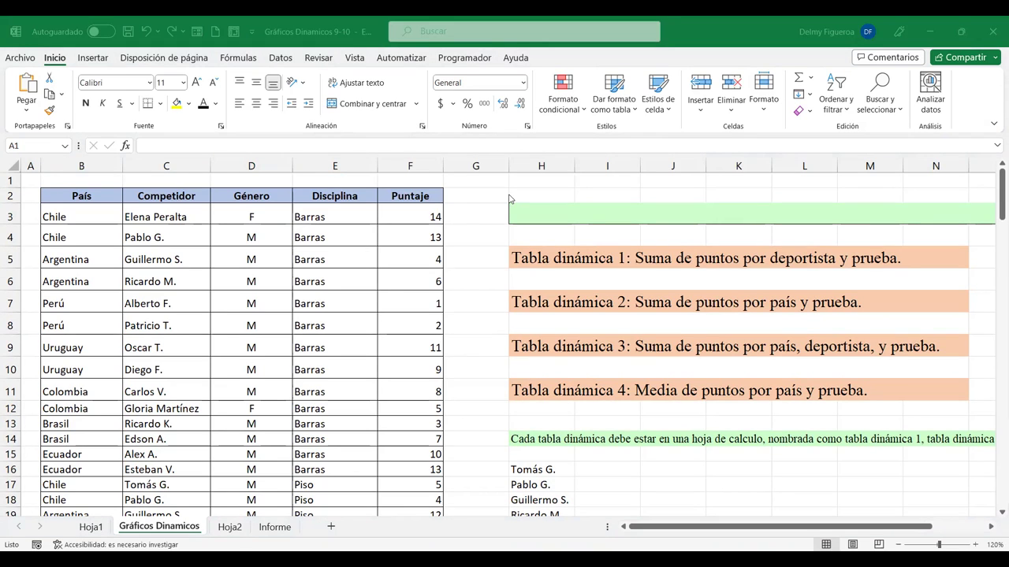
left_click(274, 526)
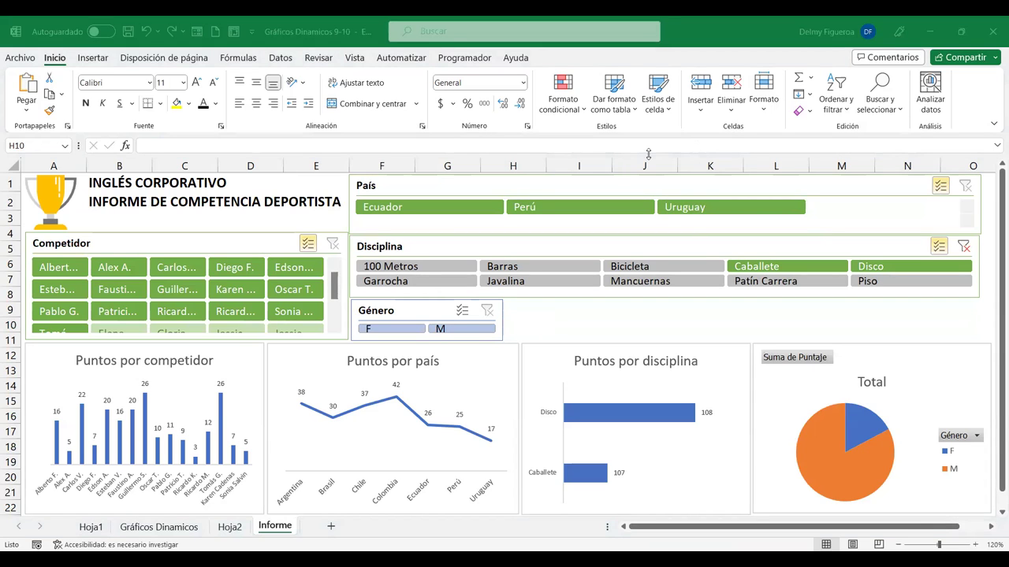
left_click(674, 312)
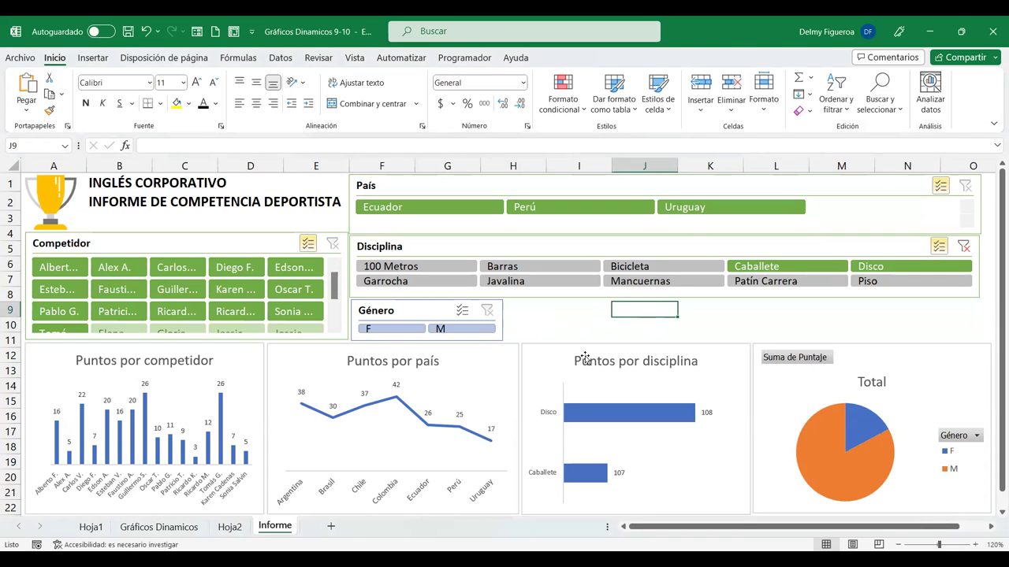
left_click(548, 313)
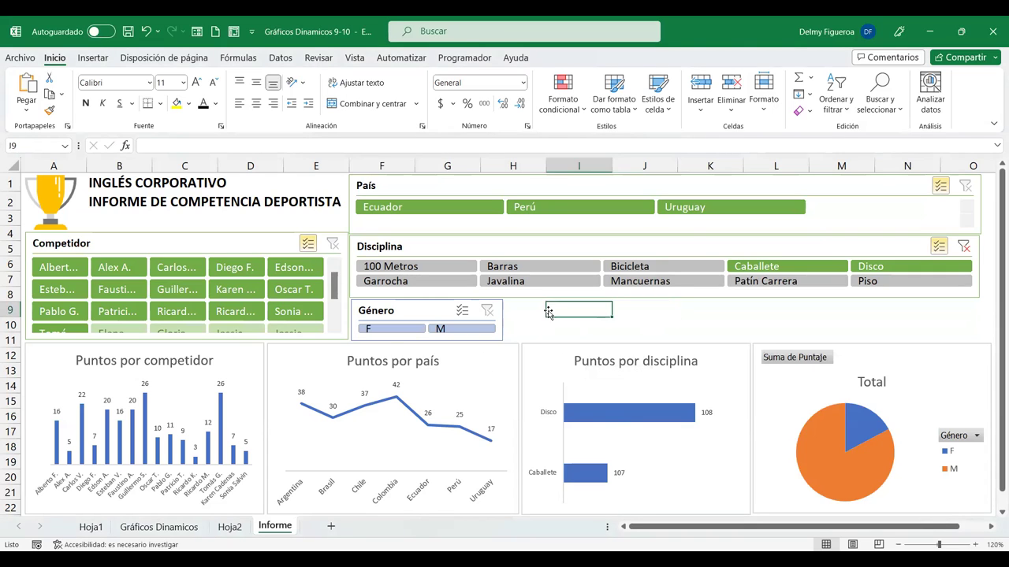
left_click(158, 526)
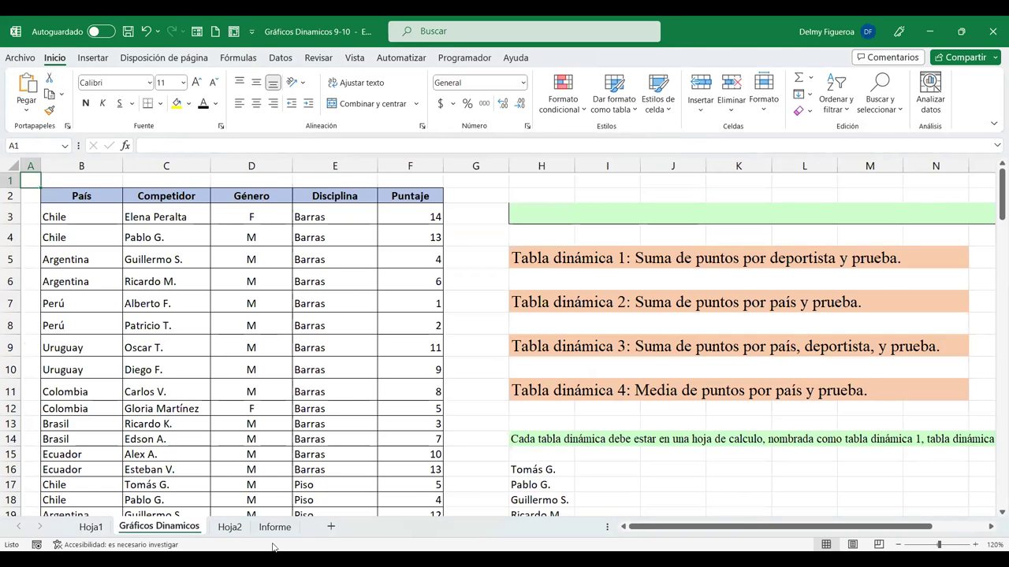
left_click(275, 526)
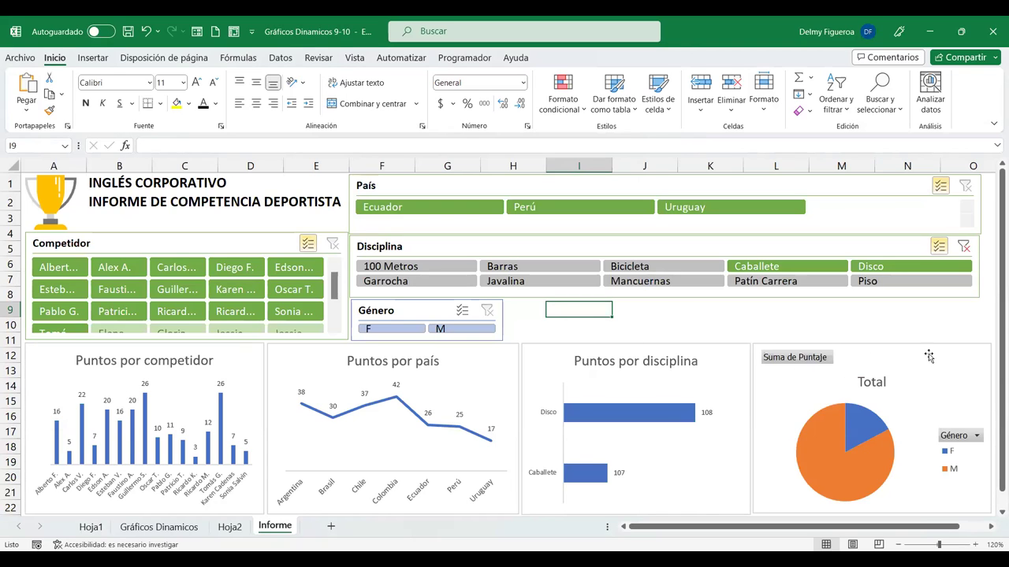
left_click(829, 313)
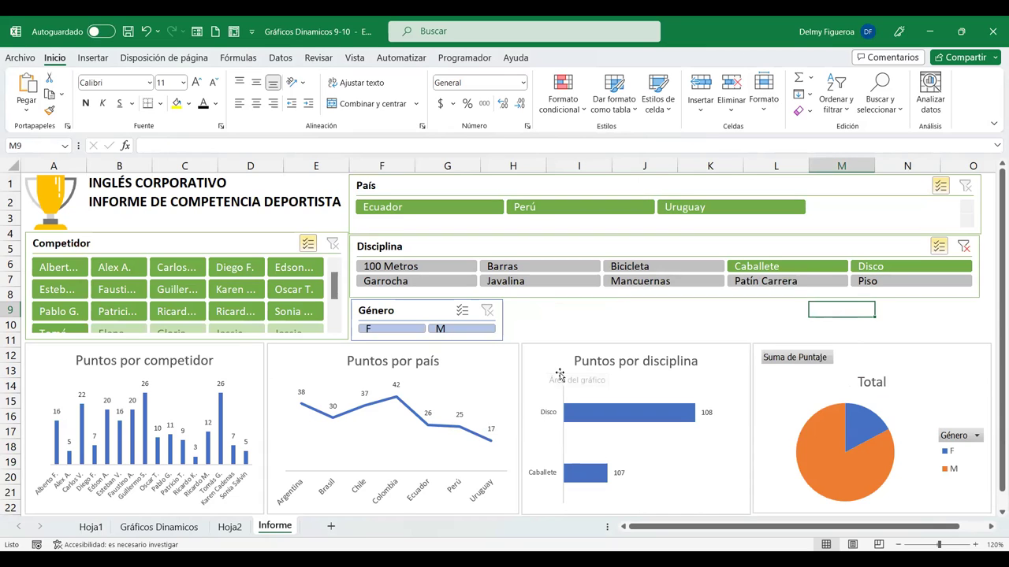
scroll(406, 387, "down", 2)
scroll(407, 386, "down", 2)
scroll(410, 389, "up", 4)
Narrow the País filter to Uruguay only and confirm the Género slicer's pivot table connections
left_click(481, 208)
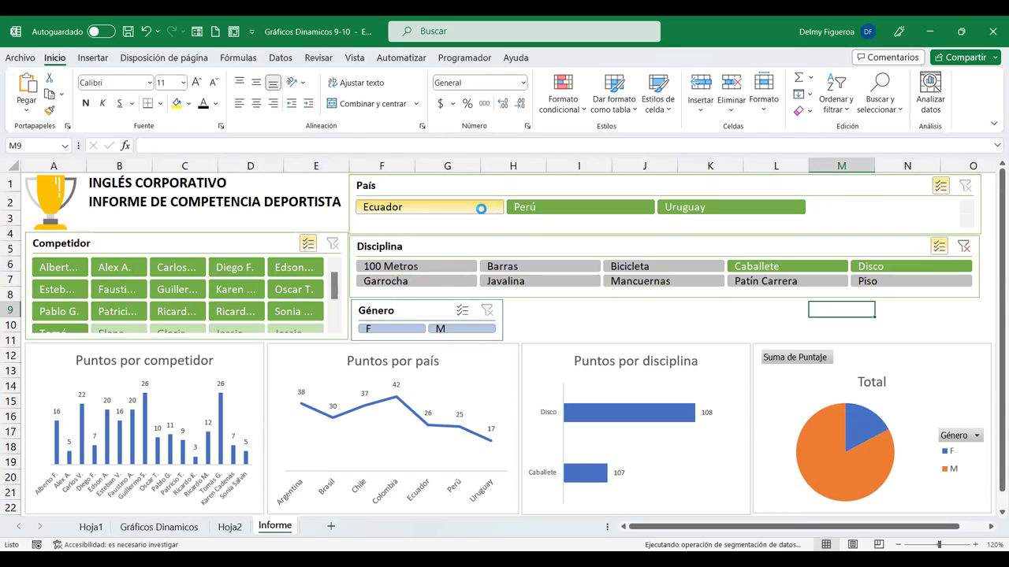
left_click(706, 211)
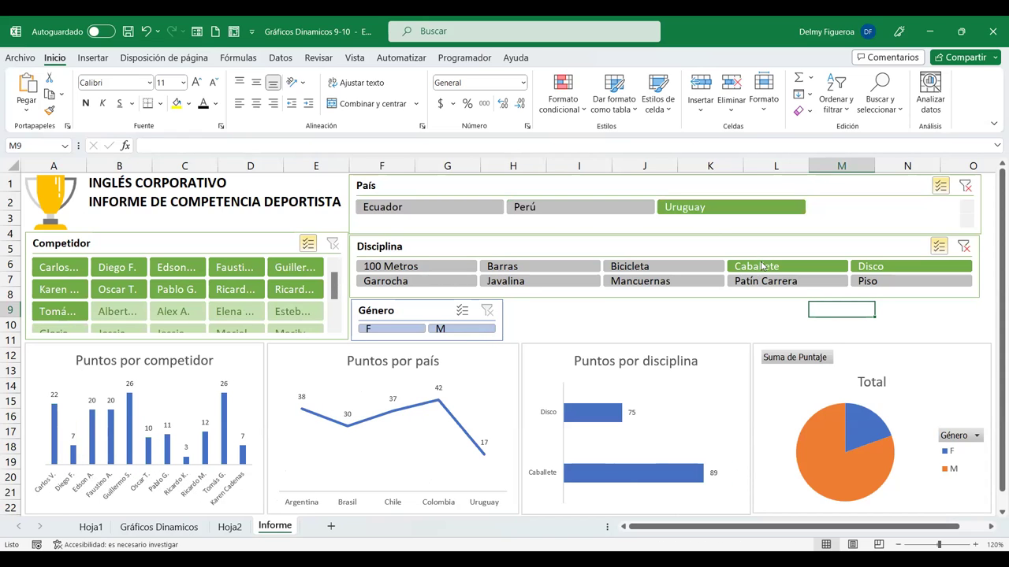
left_click(428, 305)
left_click(576, 58)
left_click(209, 87)
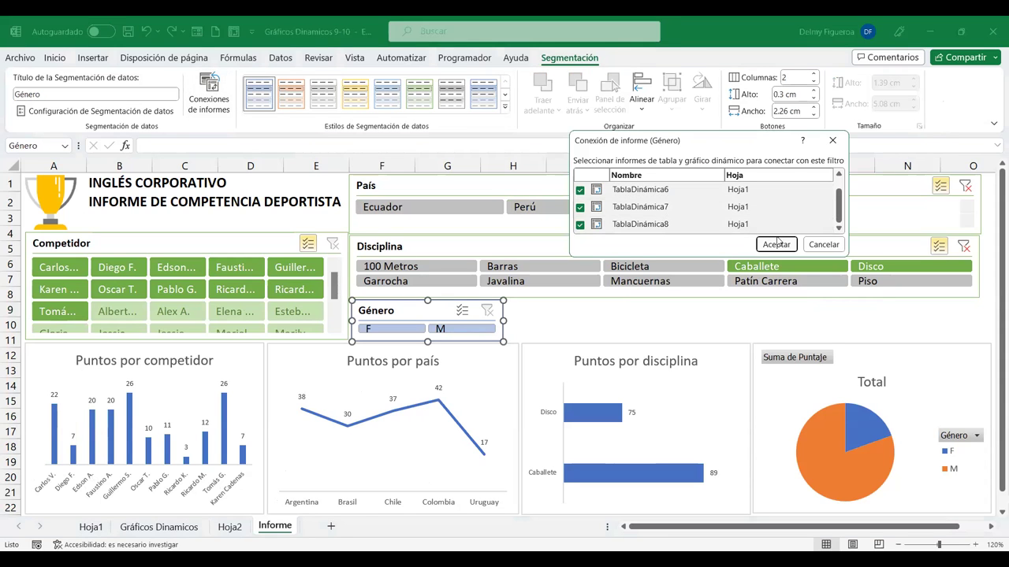
left_click(776, 244)
Add Patín Carrera and Piso to the Disciplina filter and exclude two competitors
left_click(774, 282)
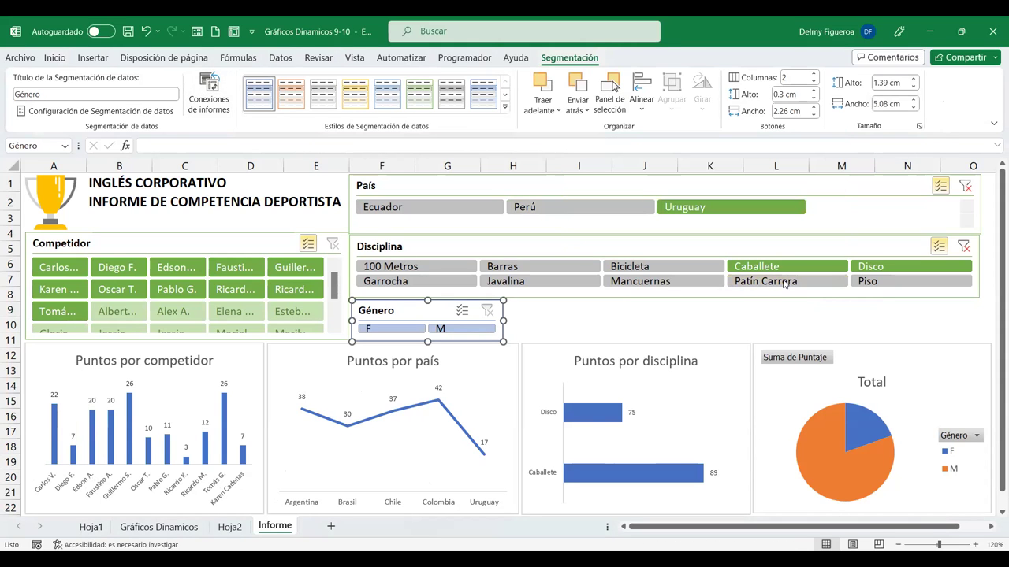
left_click(881, 284)
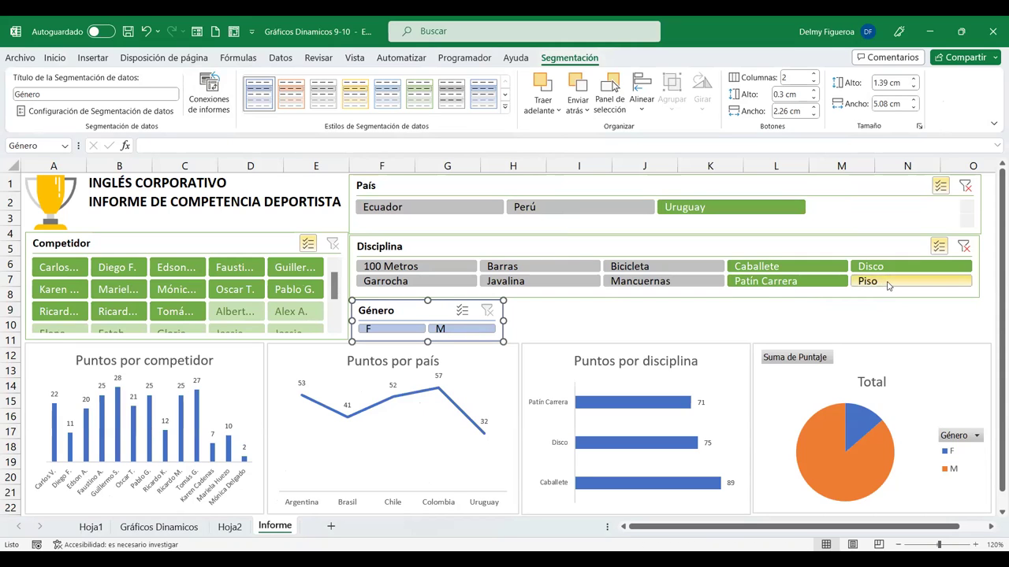
left_click(235, 268)
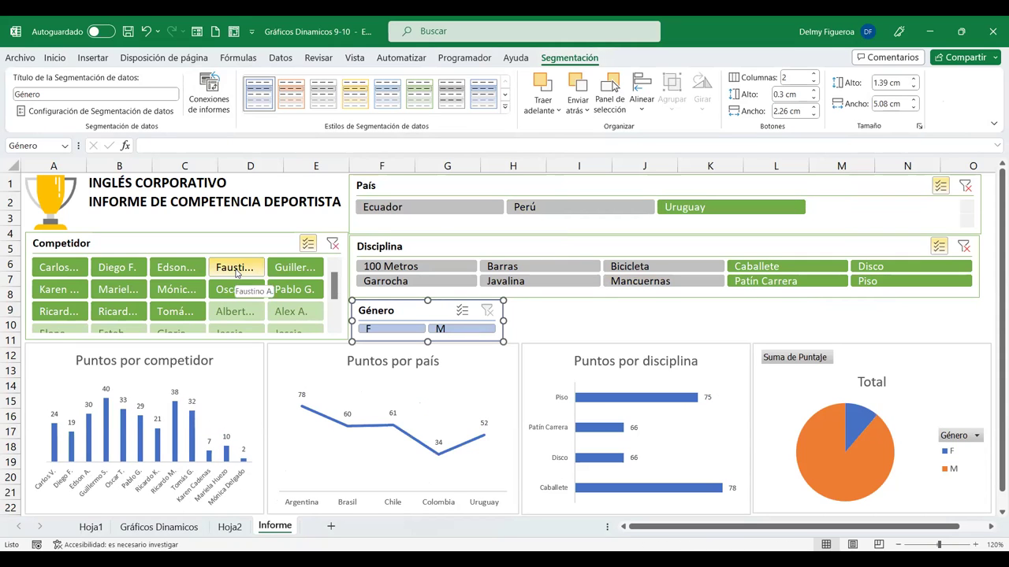
left_click(126, 312)
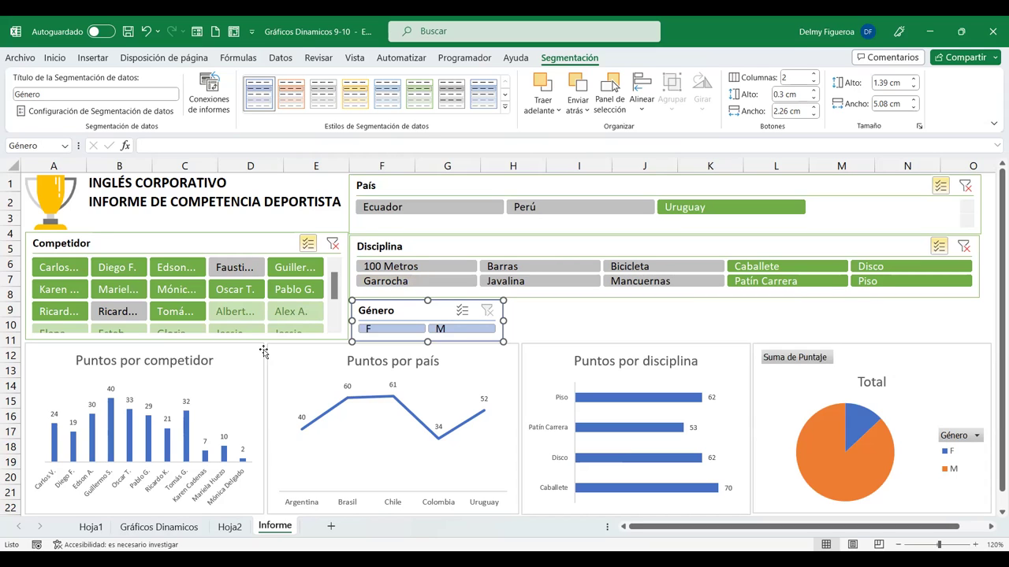
Select Perú alongside Uruguay in the País slicer, then click an empty cell
key("Tab")
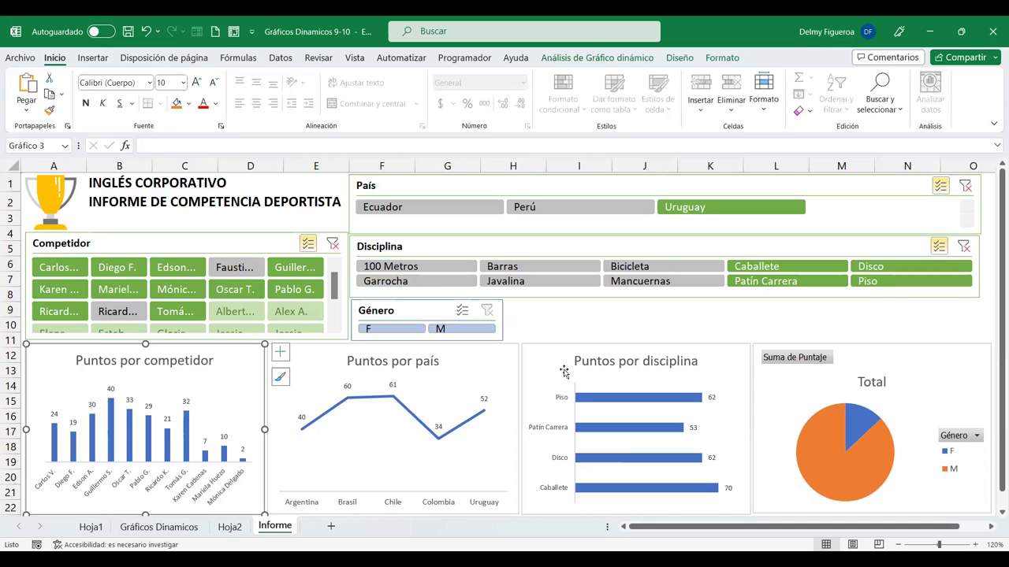
key("Tab")
key("Tab")
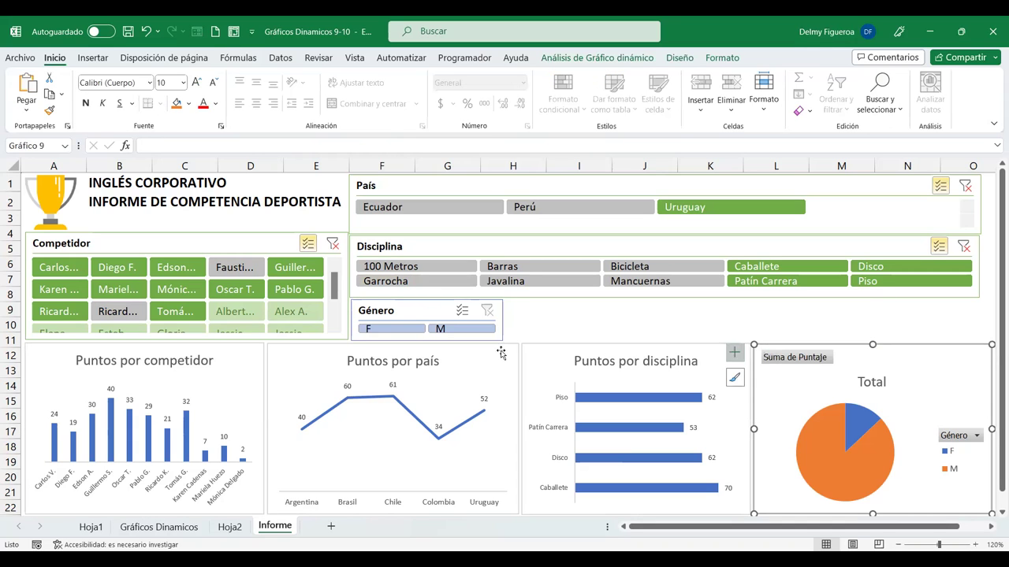
left_click(410, 312)
left_click(259, 239)
left_click(398, 233)
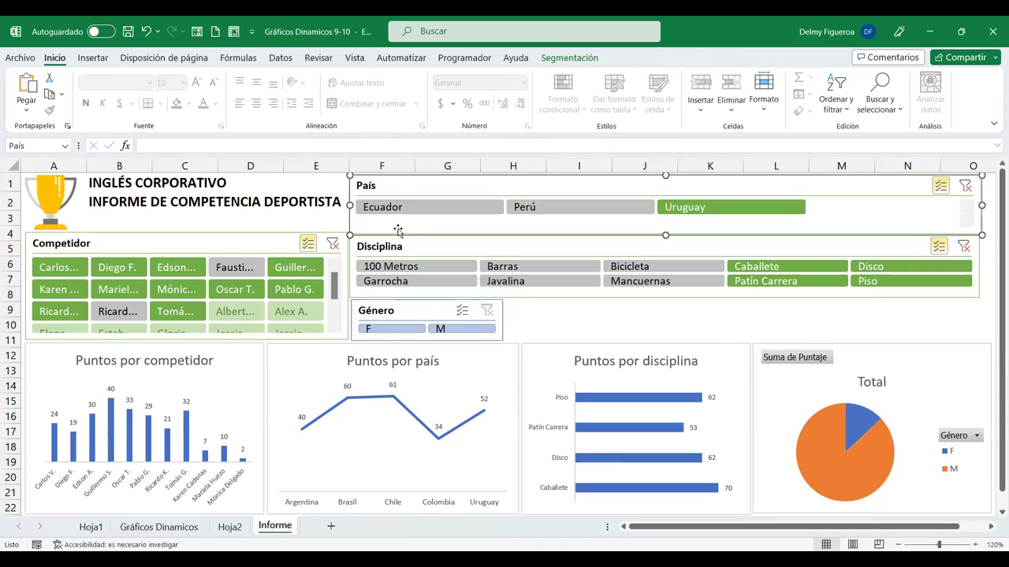
left_click(297, 215)
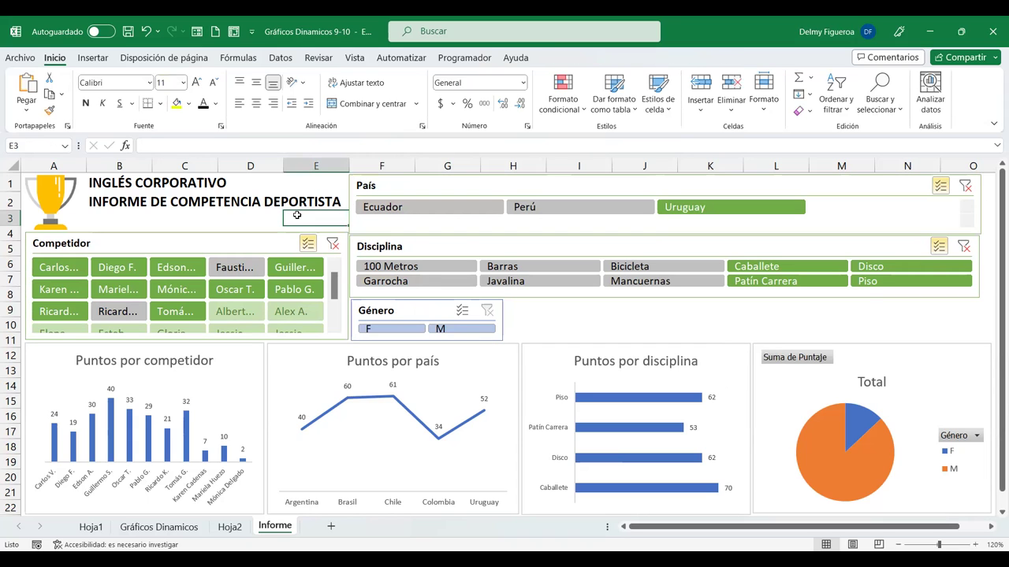
left_click(107, 214)
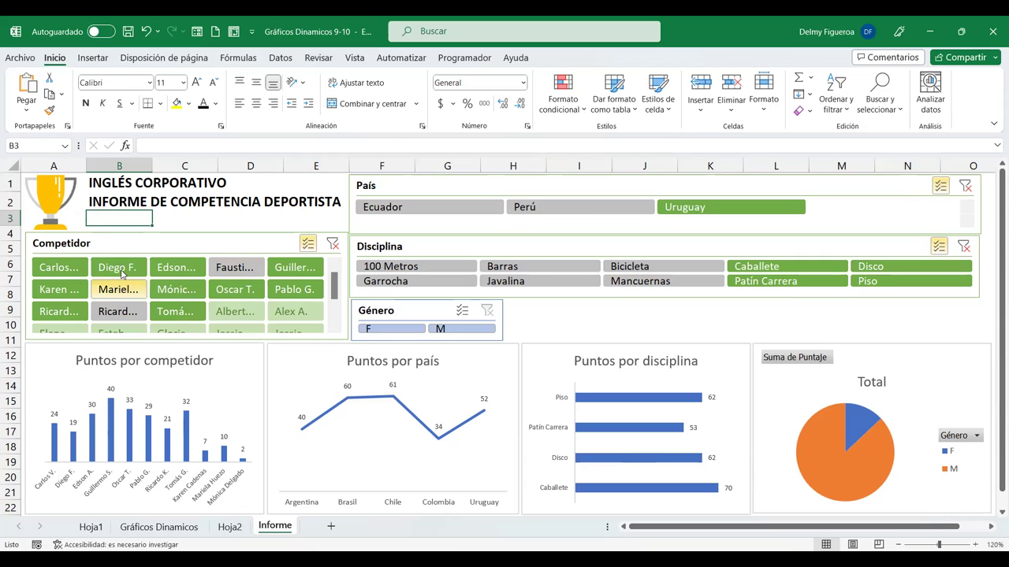
left_click(561, 207)
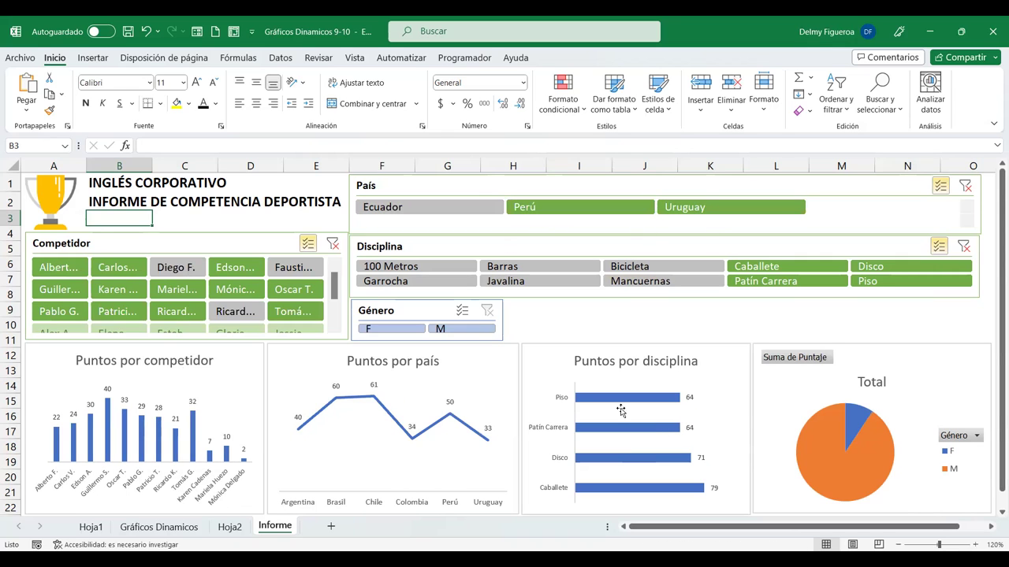
left_click(609, 321)
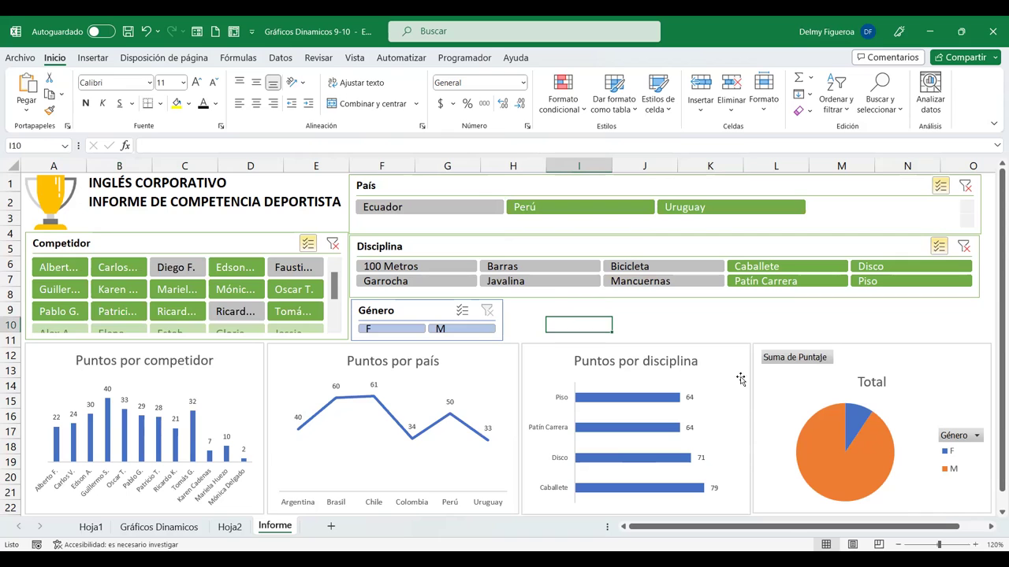
Hide all field buttons on the pie chart and retitle it 'Puntos por género'
right_click(817, 359)
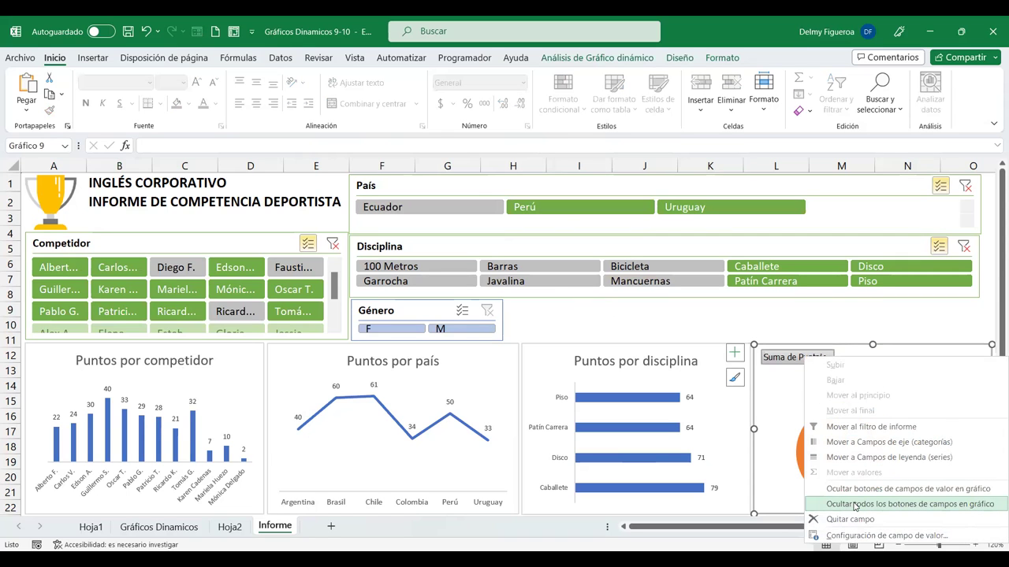
left_click(860, 507)
double_click(871, 362)
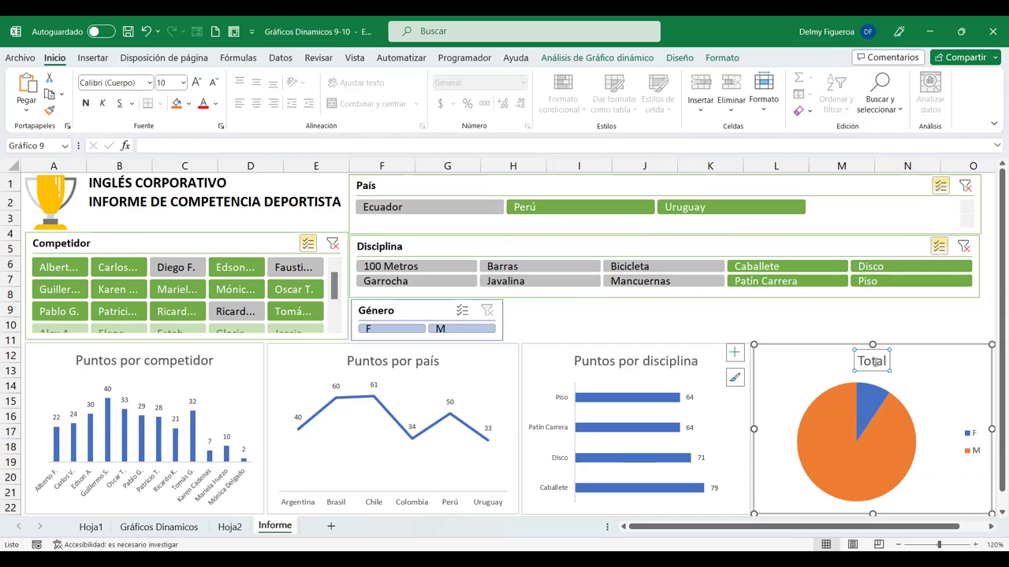
left_click(994, 175)
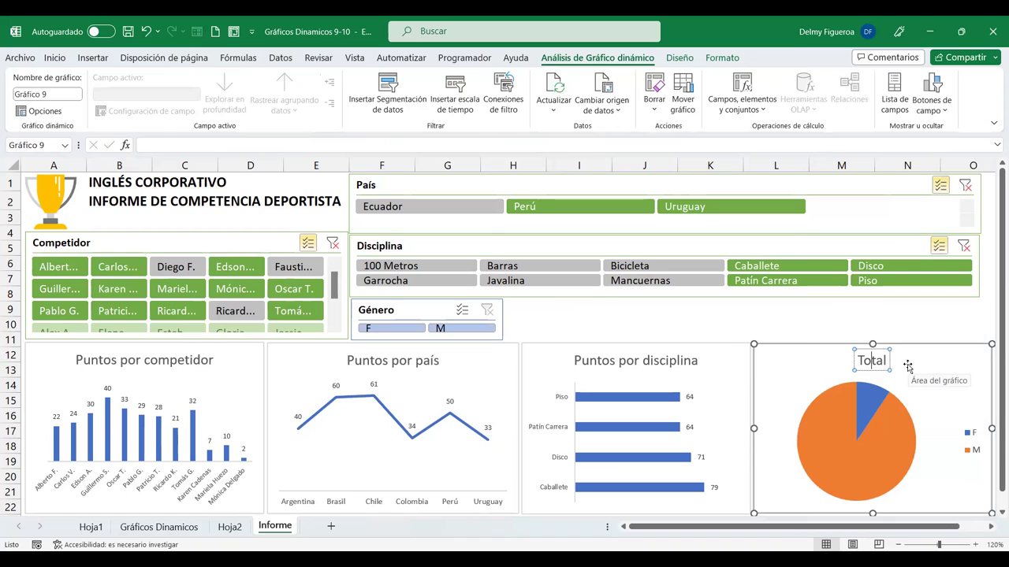
key("BackSpace")
key("BackSpace")
key("Delete")
key("Delete")
key("Delete")
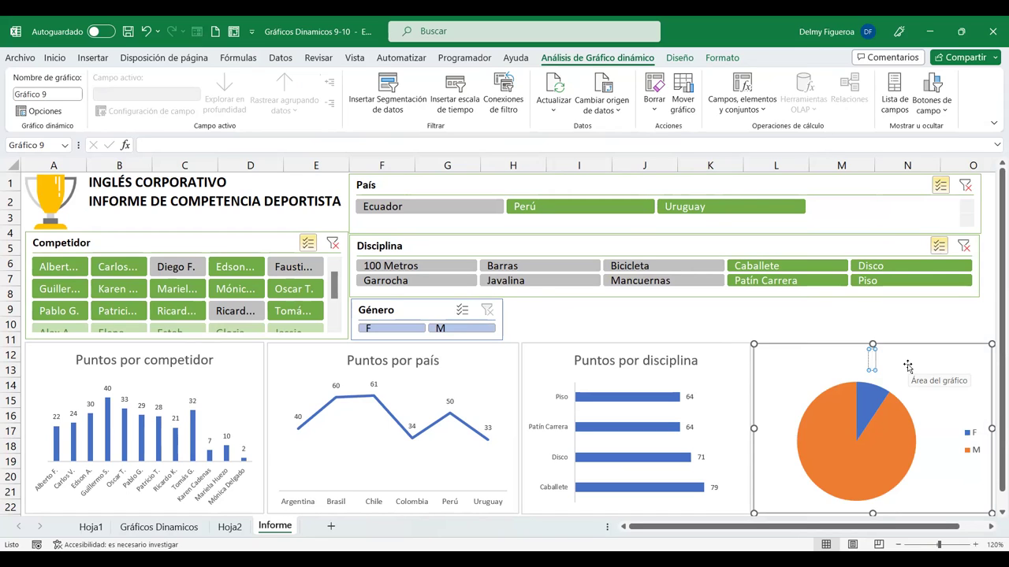
type("Puntos por género")
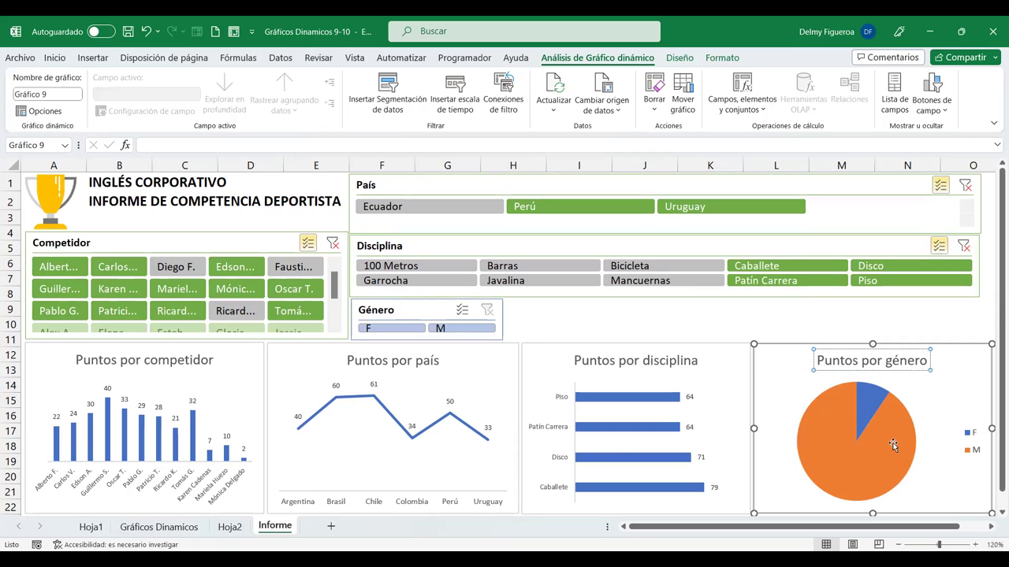
left_click(893, 444)
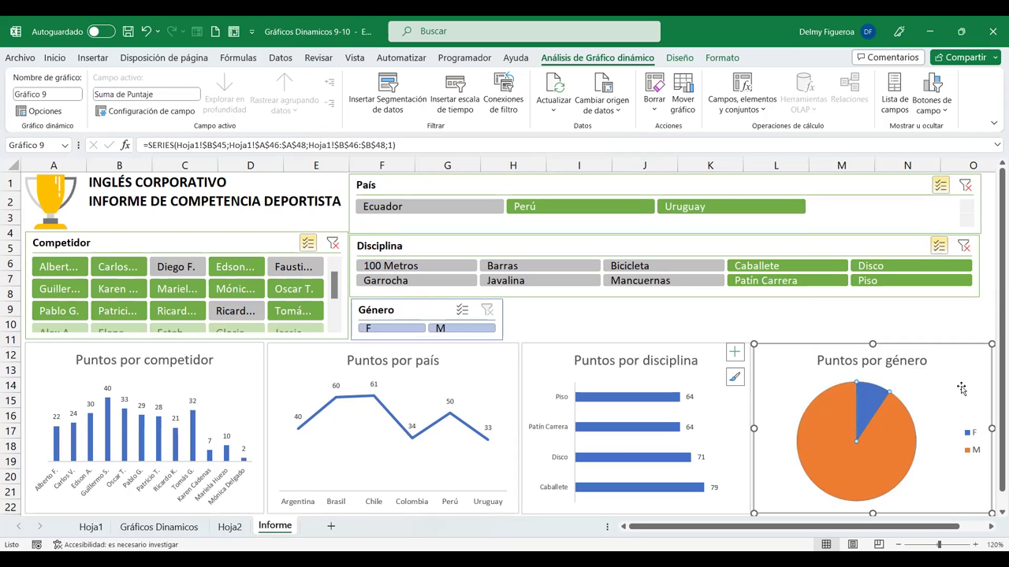
Add data labels at the Extremo interno (inside end) position on the pie slices
left_click(734, 352)
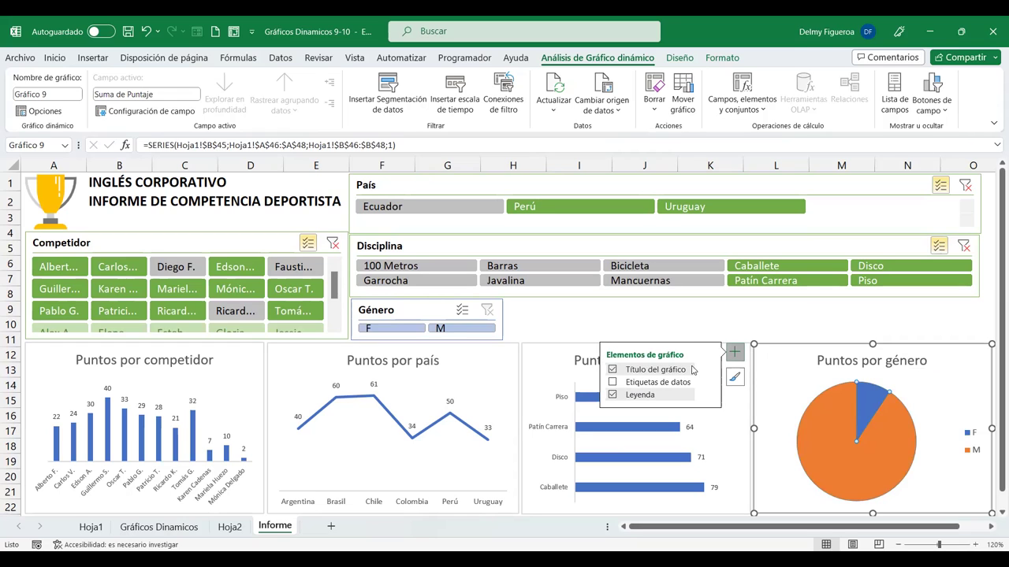
left_click(708, 382)
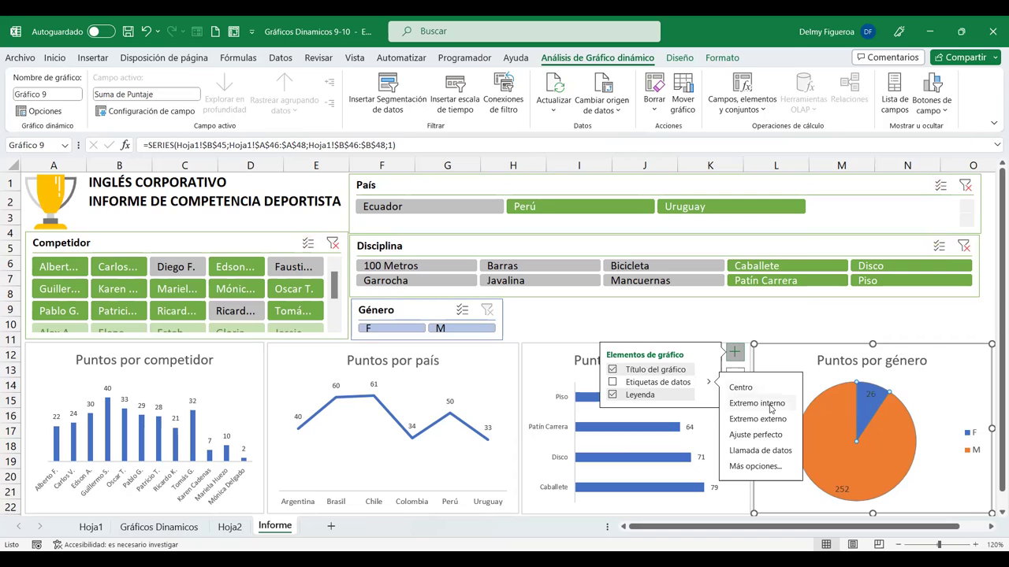
left_click(771, 406)
left_click(976, 431)
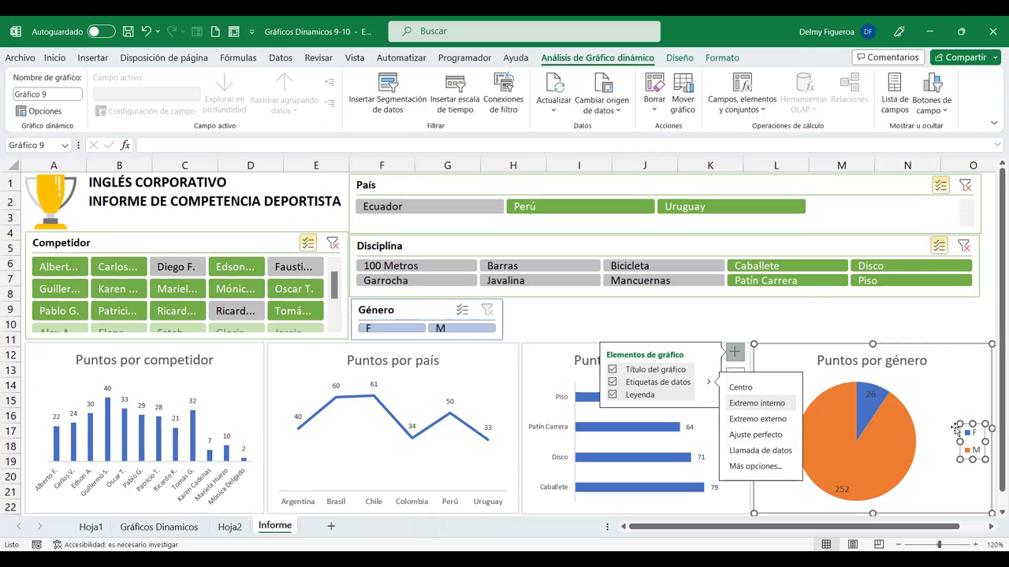
left_click(985, 418)
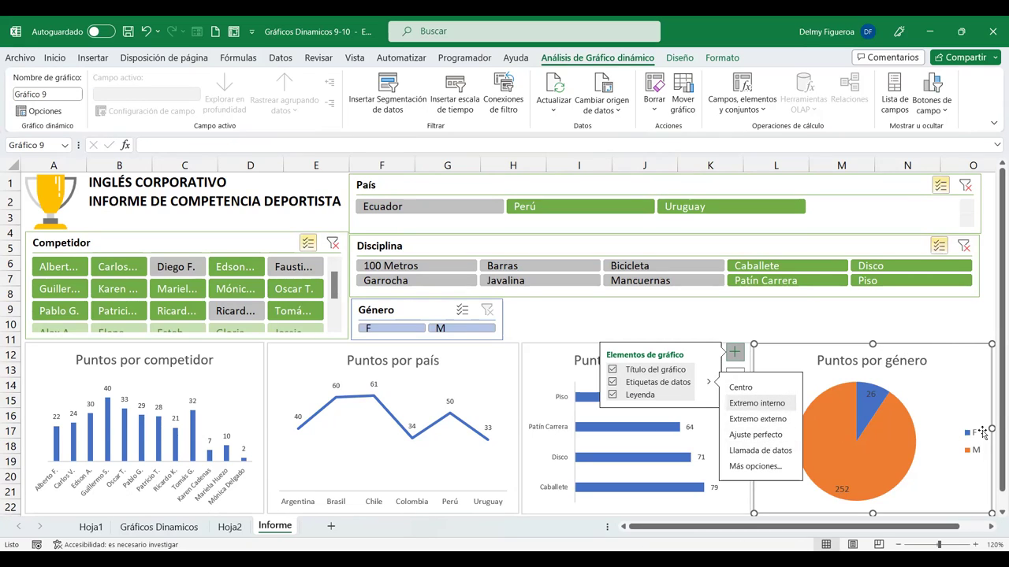
left_click(813, 322)
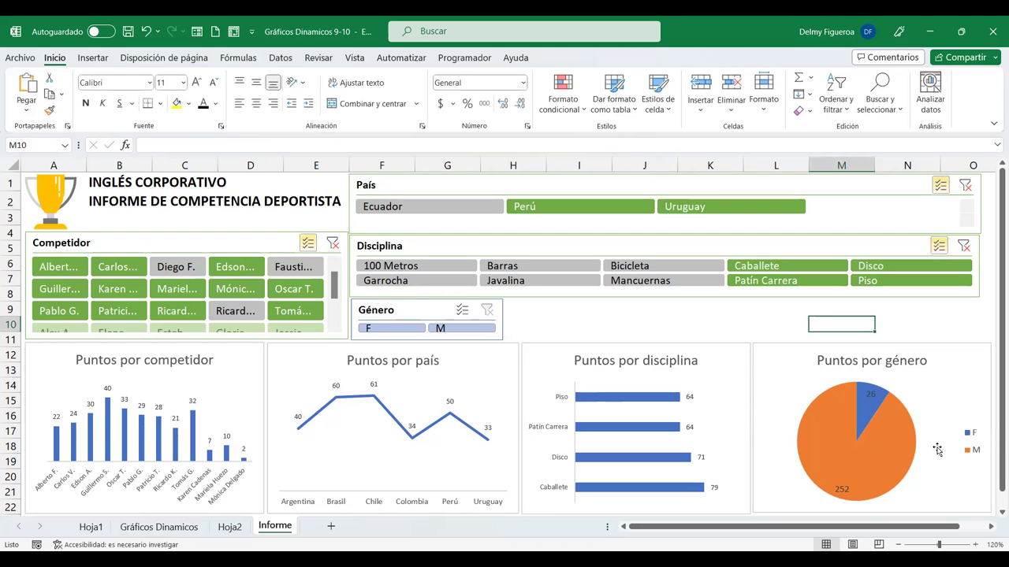
left_click(785, 386)
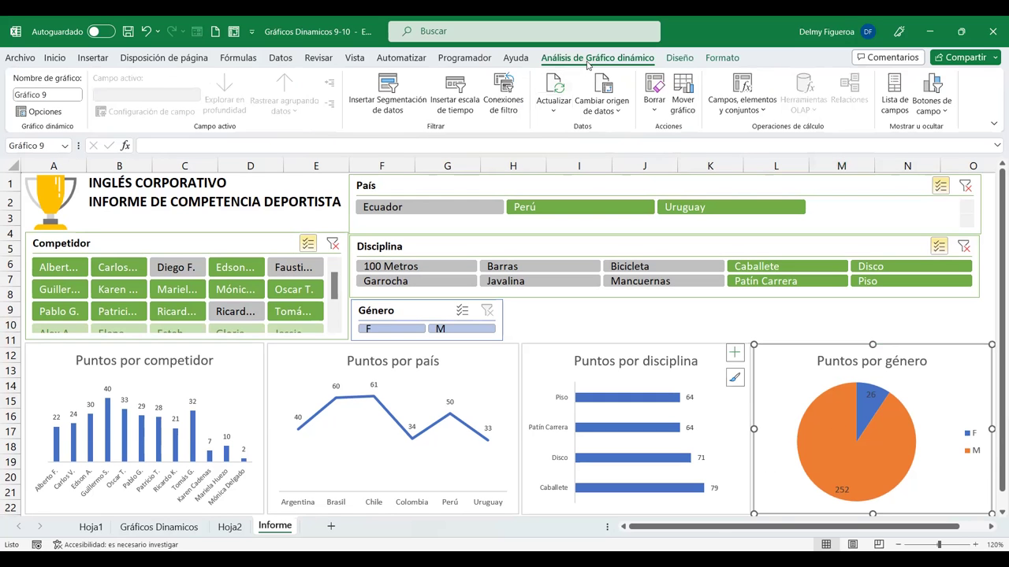
left_click(680, 57)
left_click(308, 96)
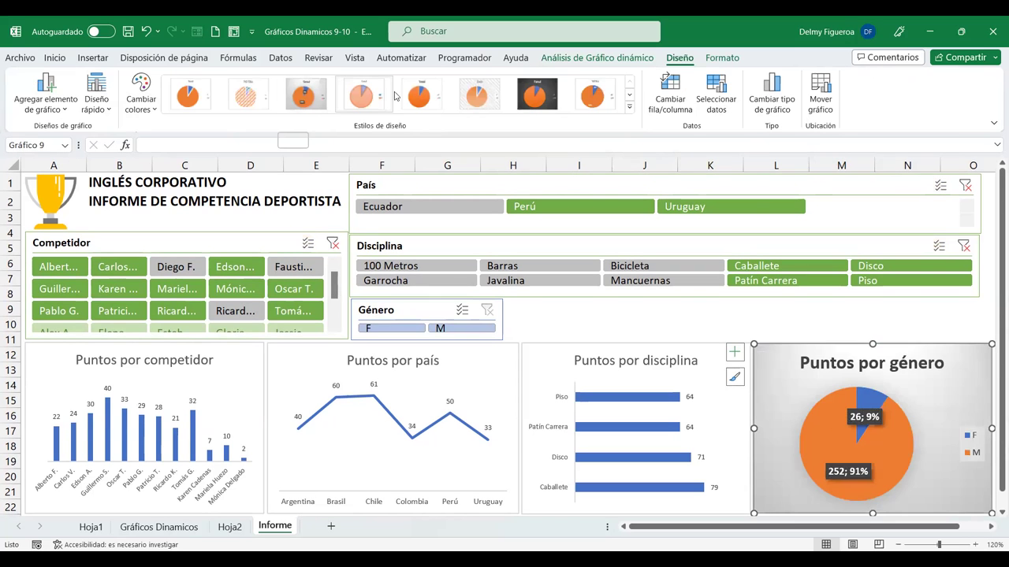
left_click(629, 107)
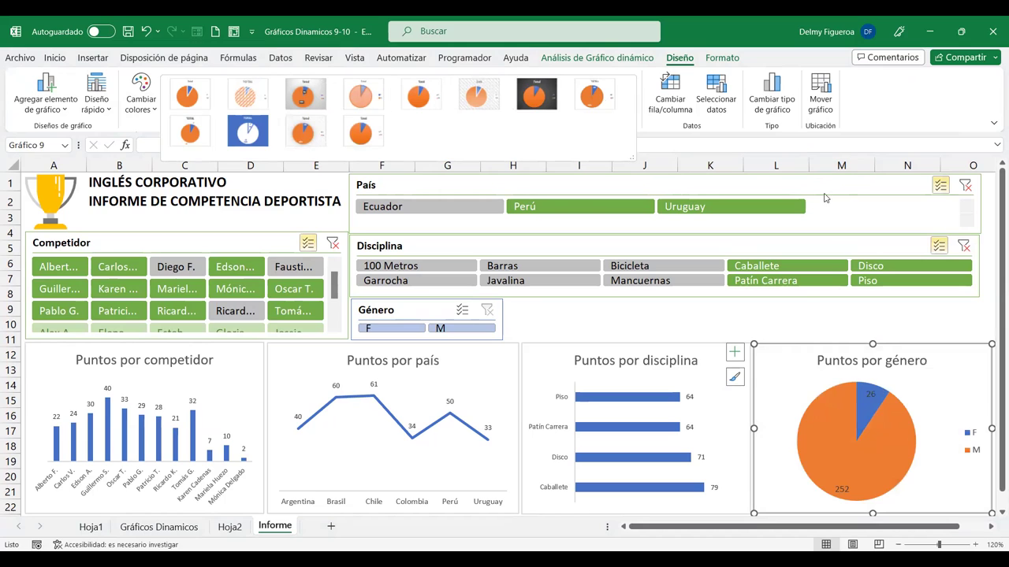
left_click(825, 190)
left_click(825, 190)
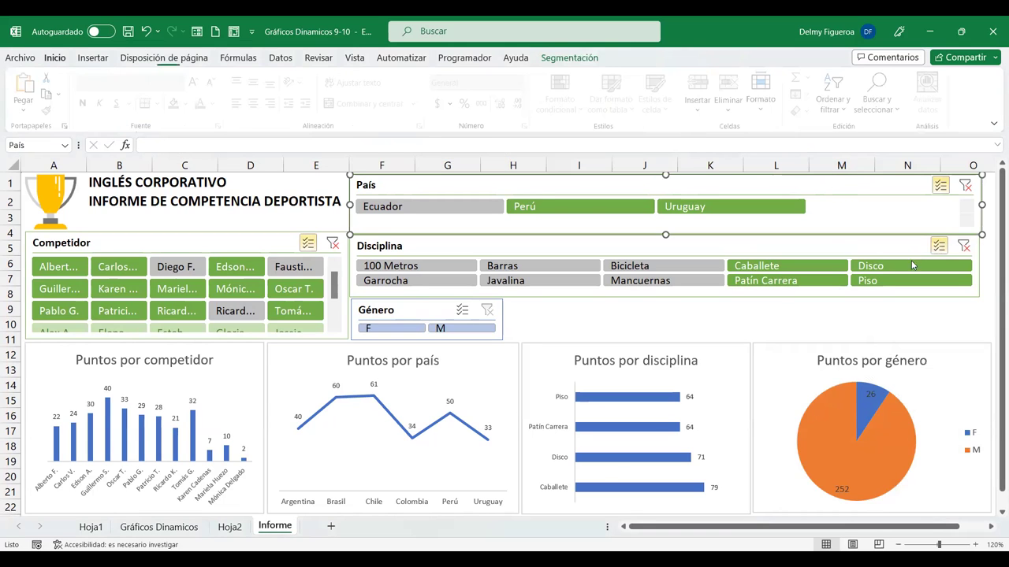
left_click(967, 315)
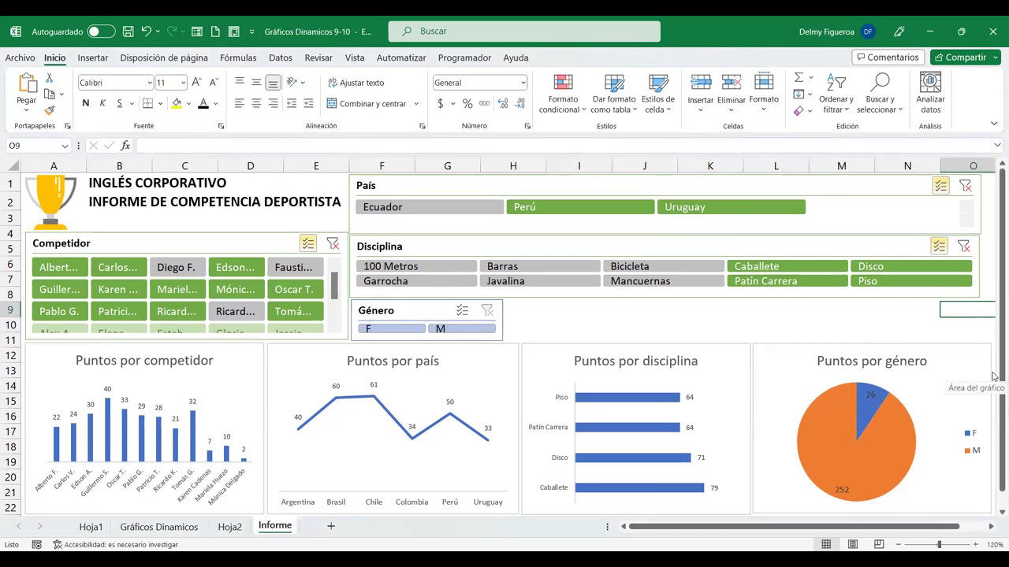